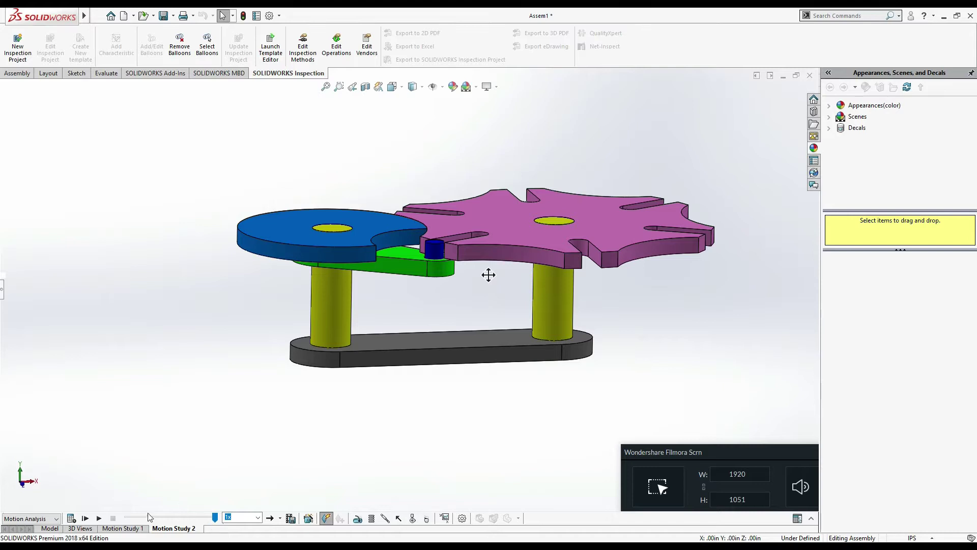
# Step: Play Motion Study 2 of the Geneva mechanism and close the assembly without saving it
pyautogui.click(98, 518)
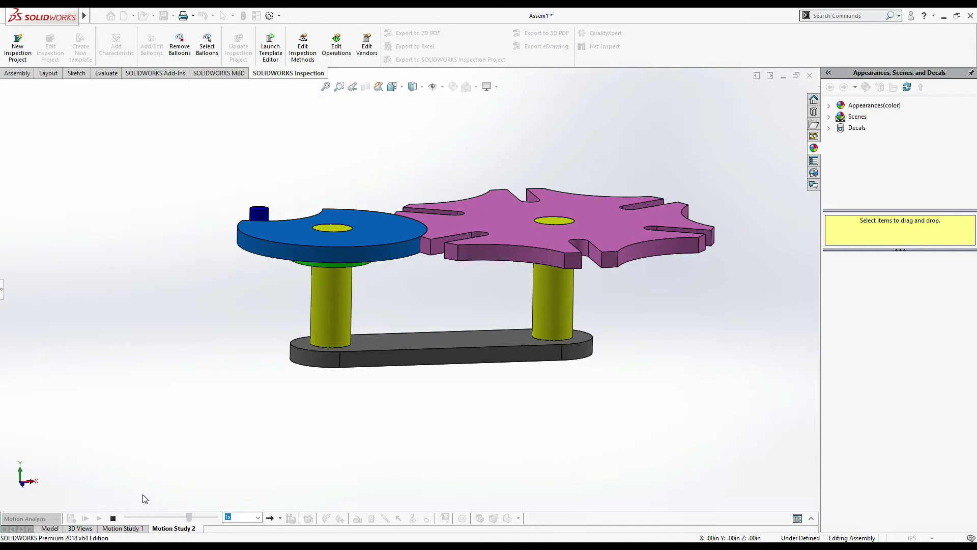
pyautogui.moveTo(416, 170); pyautogui.dragTo(423, 242, button='middle')
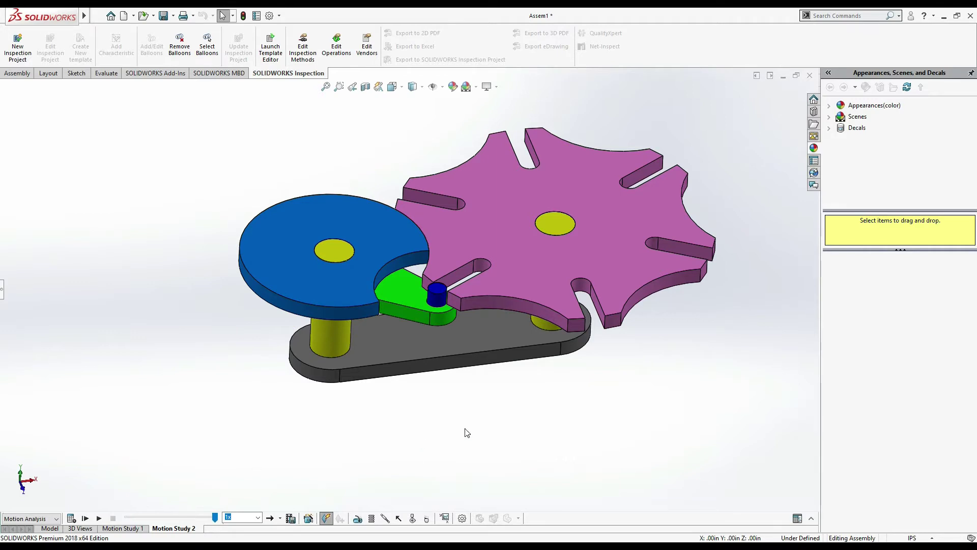
pyautogui.click(811, 74)
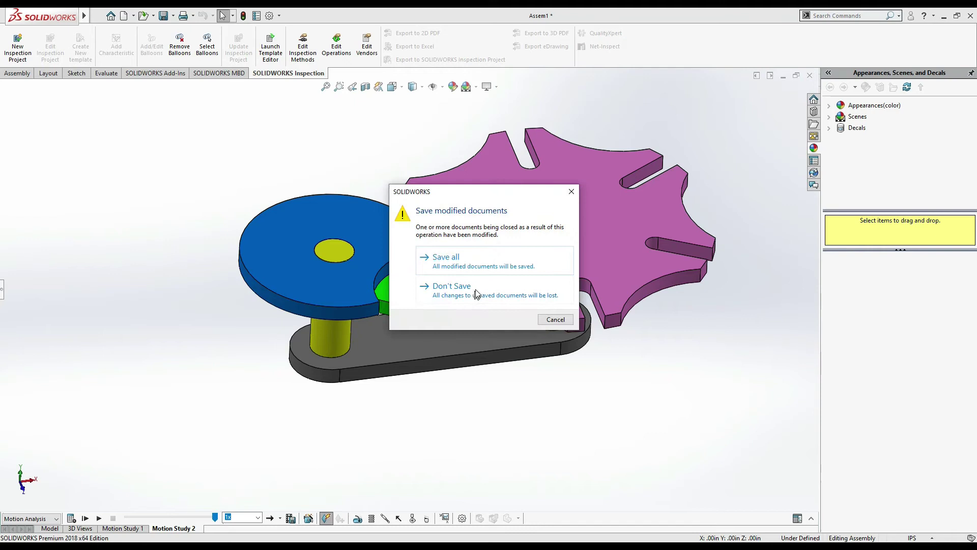
pyautogui.click(481, 295)
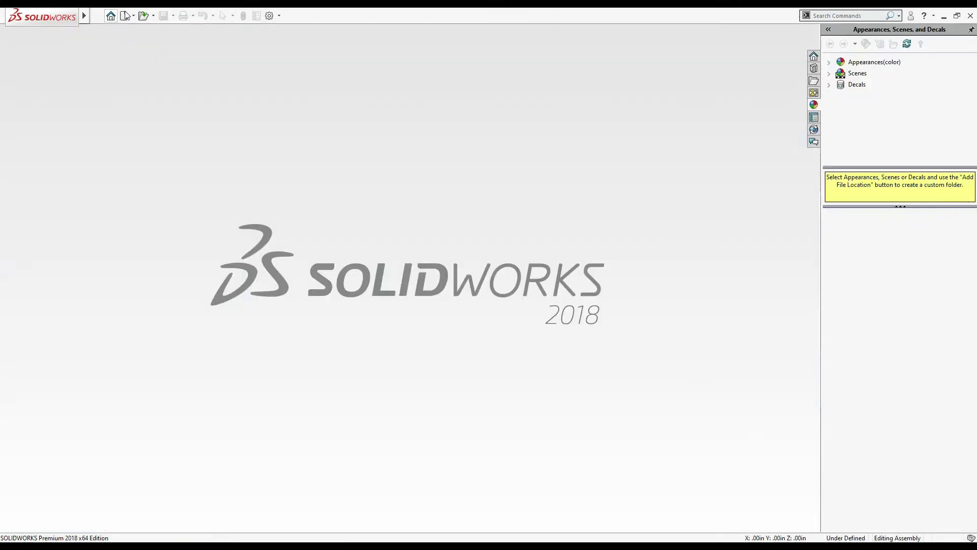
# Step: Create a new part document and set its unit system to IPS
pyautogui.click(125, 18)
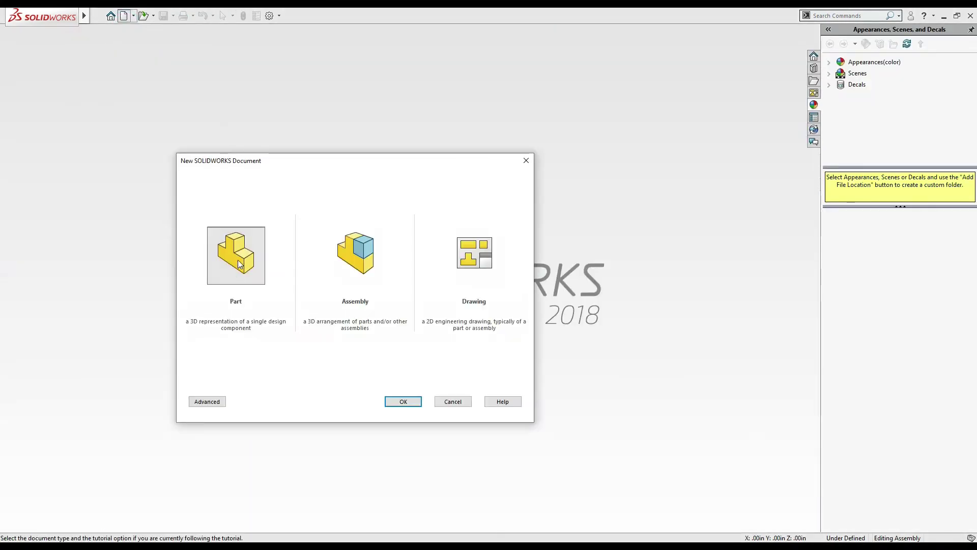
pyautogui.click(260, 277)
pyautogui.click(387, 401)
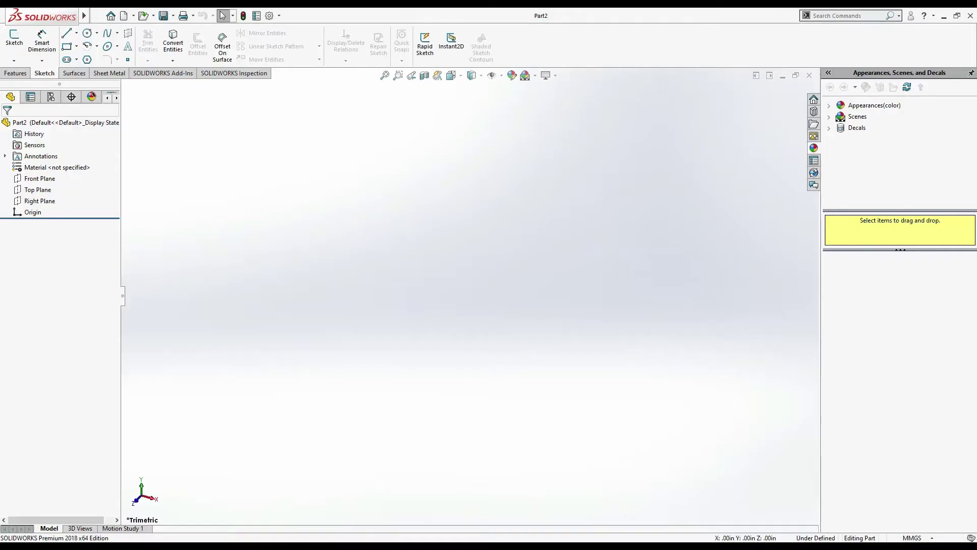
pyautogui.click(908, 537)
pyautogui.click(901, 506)
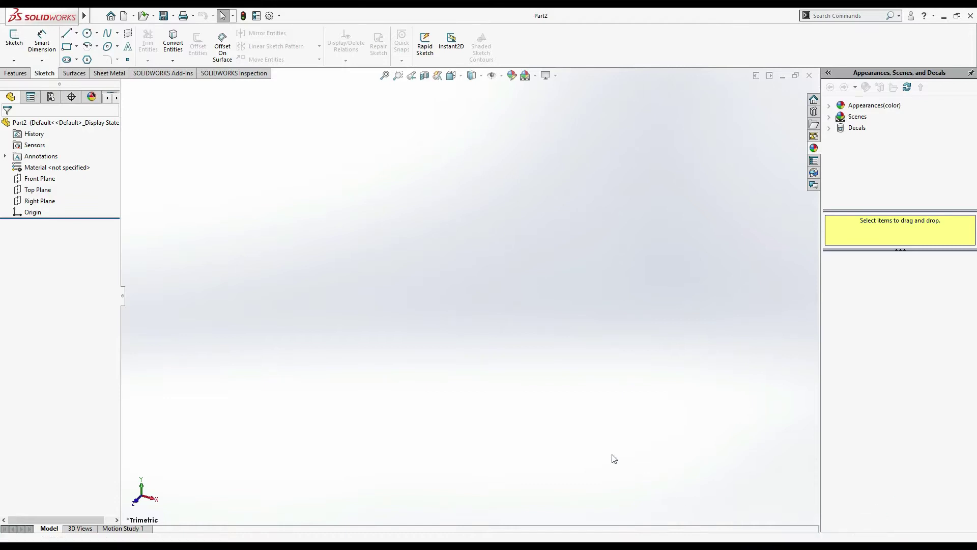
# Step: Sketch a horizontal straight slot on the Top Plane starting at the origin, about 2.7 in between centers and 1.44 in wide, following base.png
pyautogui.click(37, 190)
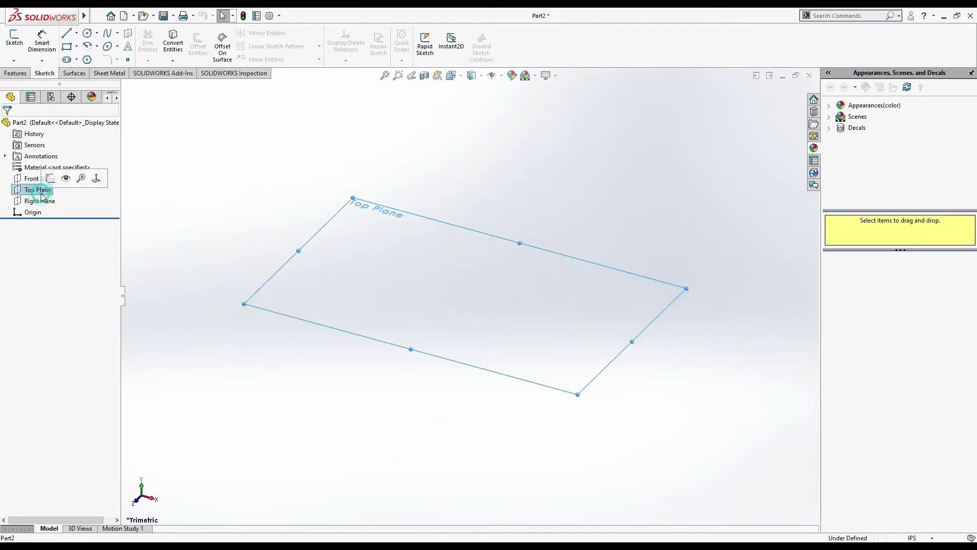
pyautogui.click(50, 179)
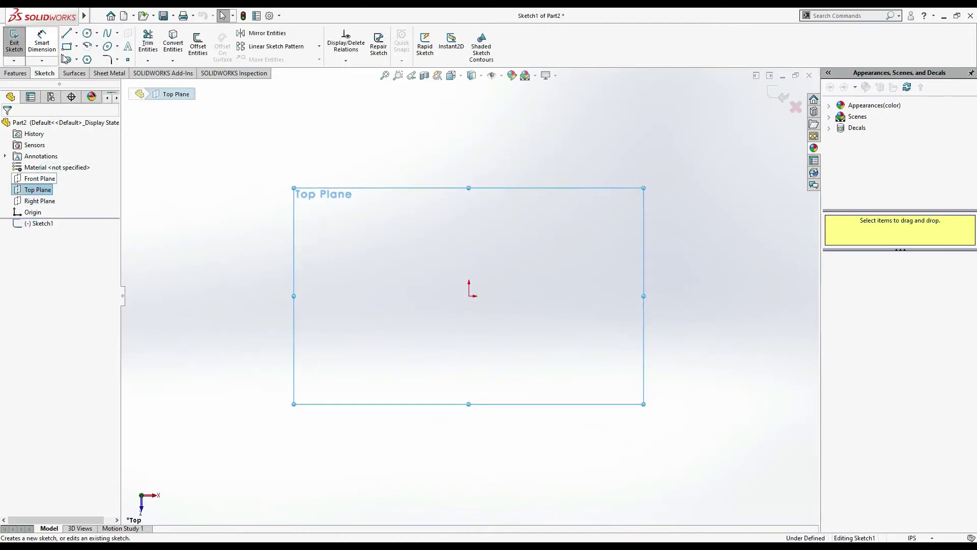
pyautogui.hotkey('alt', 'Tab')
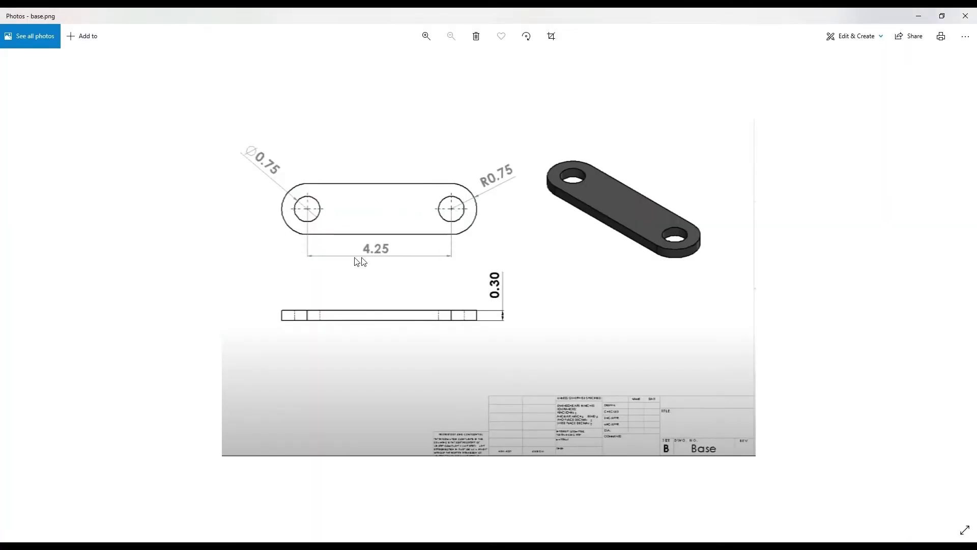
pyautogui.hotkey('alt', 'Tab')
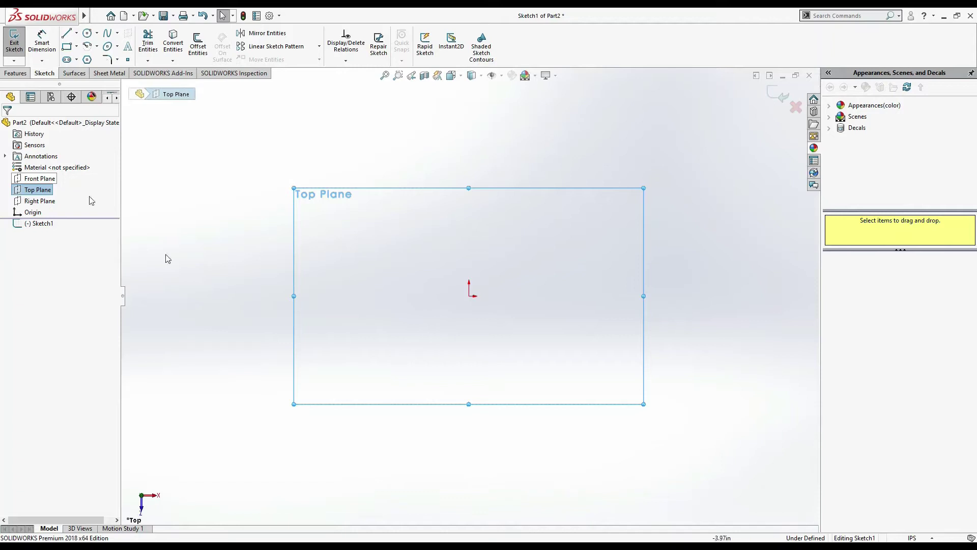
pyautogui.click(66, 60)
pyautogui.click(469, 296)
pyautogui.click(604, 296)
pyautogui.click(615, 262)
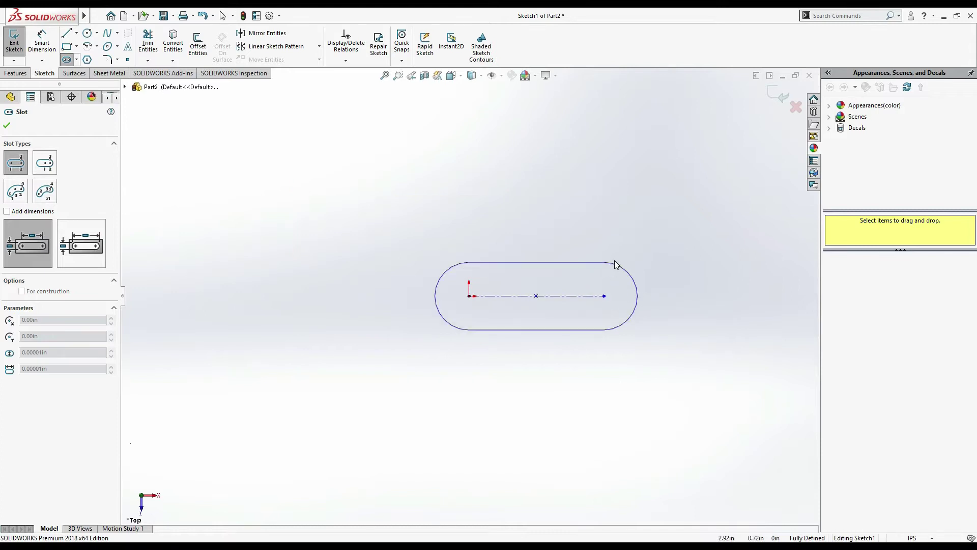
pyautogui.click(87, 33)
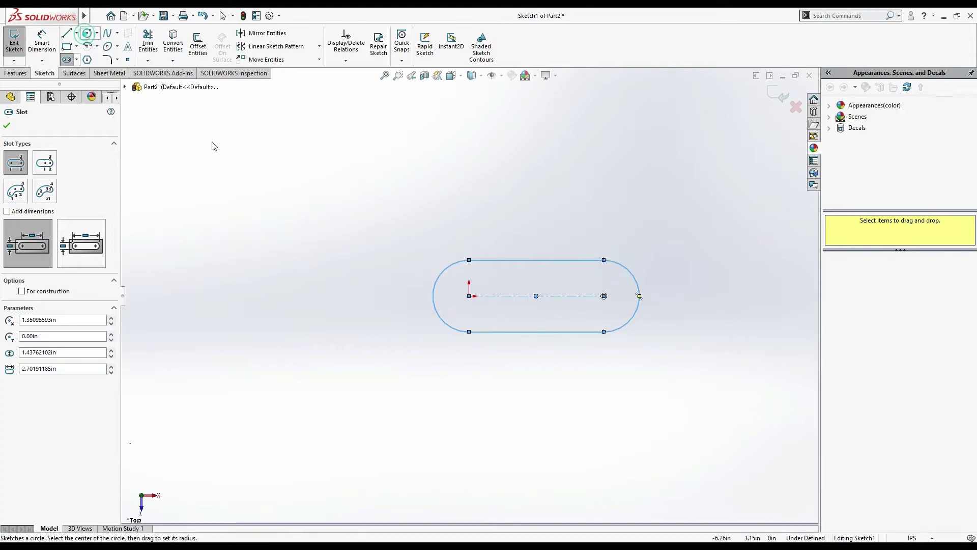
pyautogui.click(473, 292)
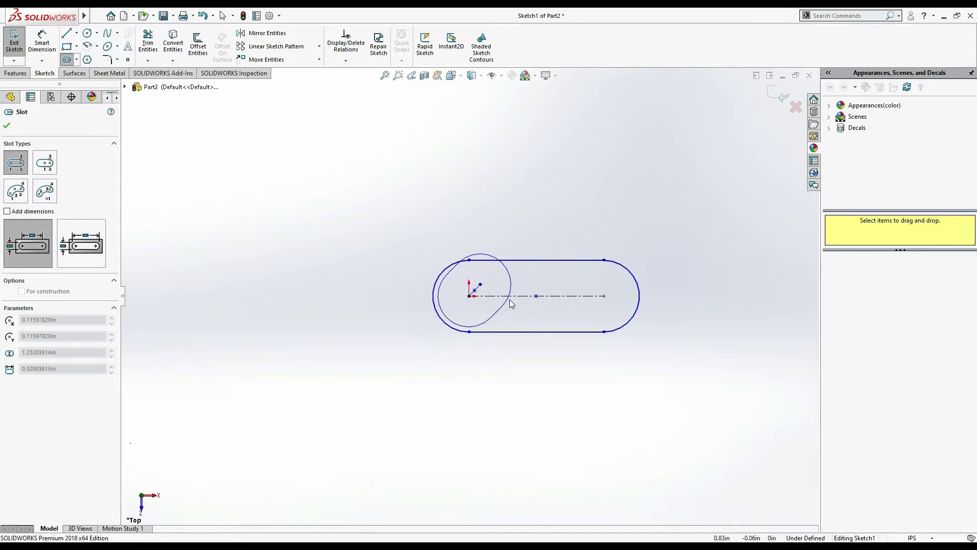
pyautogui.press('Escape')
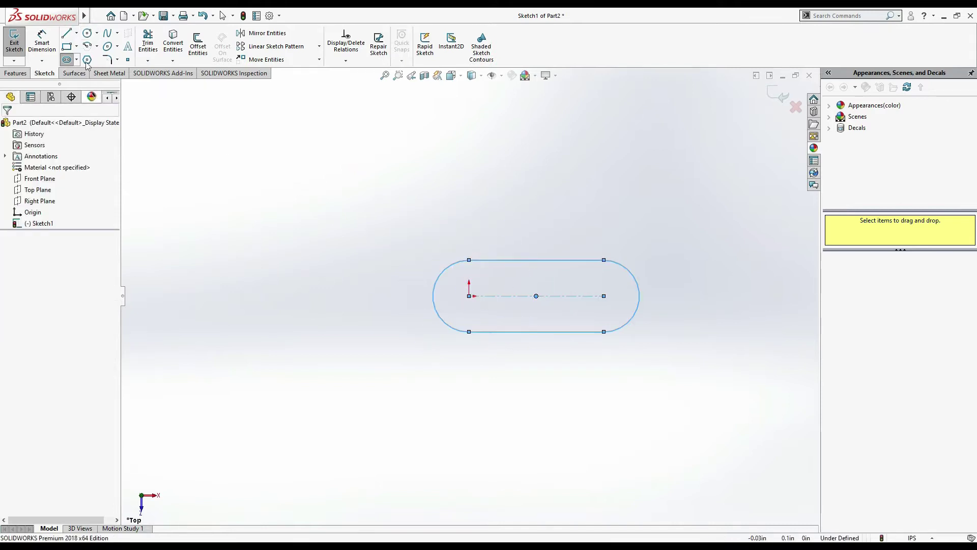
# Step: Sketch a circle at each of the slot's two arc centers, with radii of about 0.26 in and 0.27 in
pyautogui.click(88, 33)
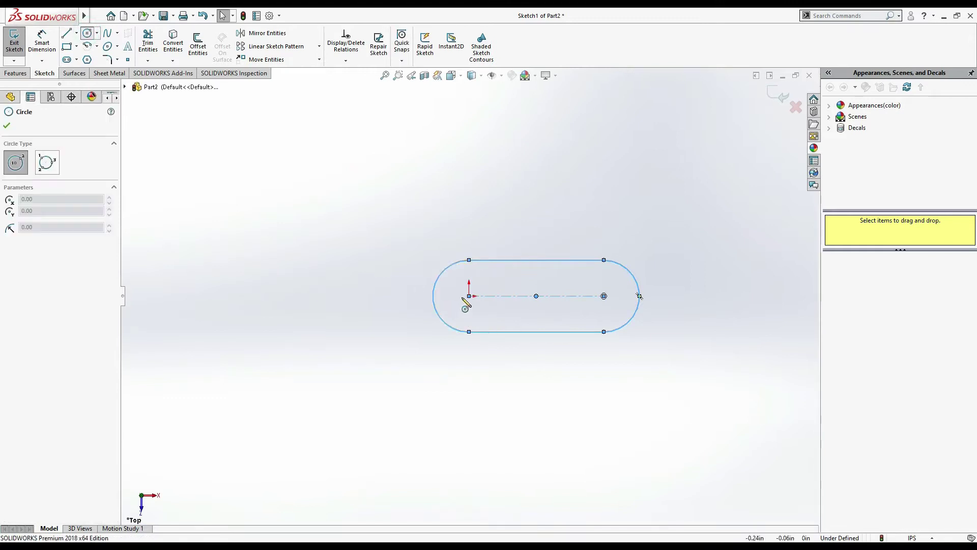
pyautogui.moveTo(469, 296); pyautogui.dragTo(478, 287)
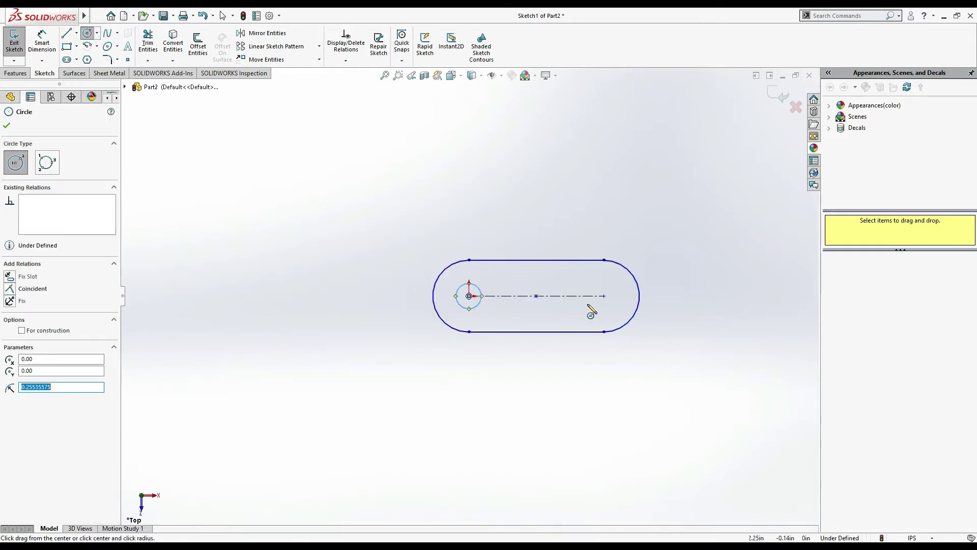
pyautogui.moveTo(604, 296); pyautogui.dragTo(614, 286)
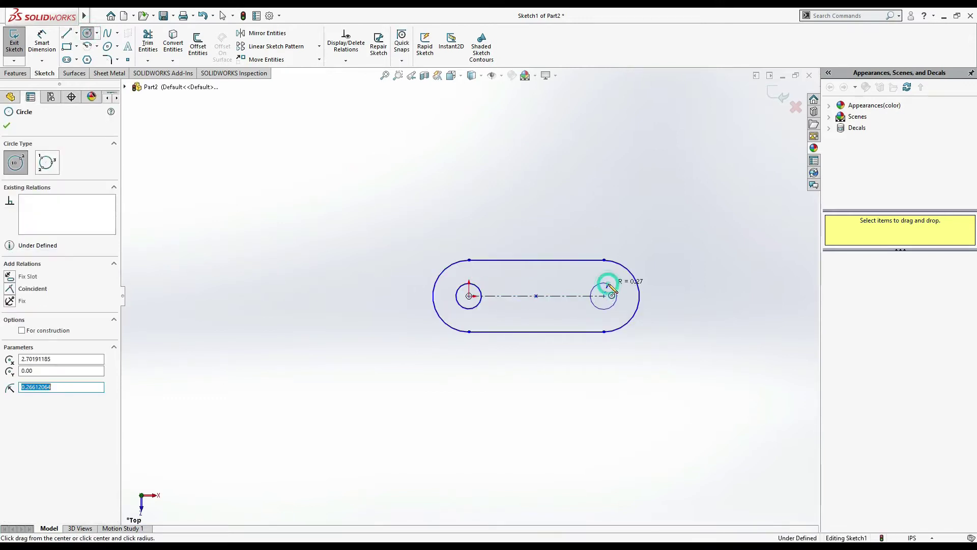
pyautogui.press('Escape')
# Step: Add an Equal relation between the two circles inside the slot
pyautogui.click(477, 306)
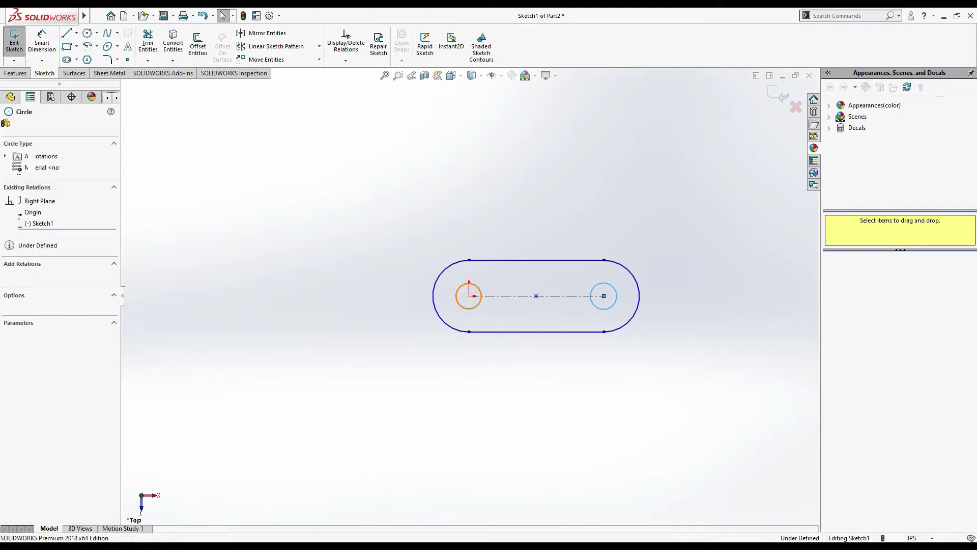
pyautogui.keyDown('ctrl'); pyautogui.click(605, 310); pyautogui.keyUp('ctrl')
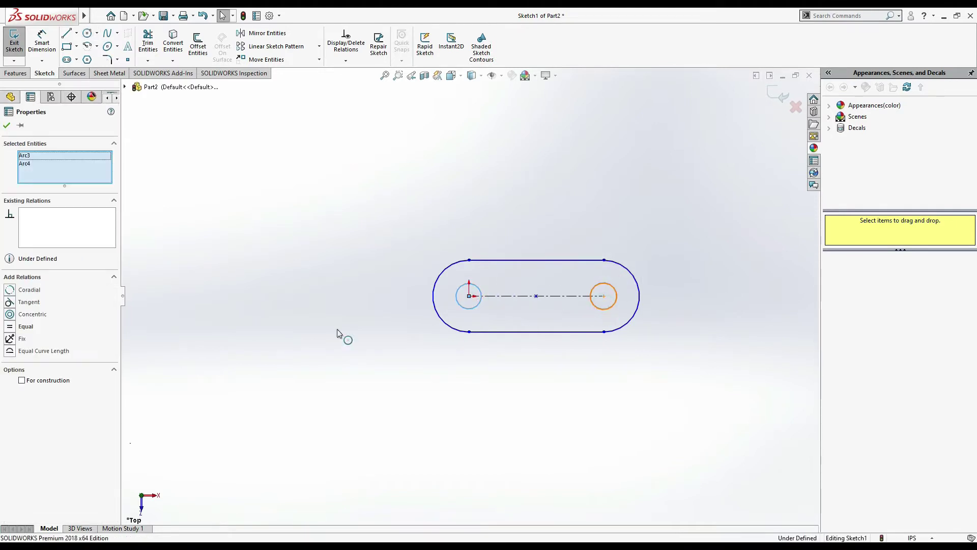
pyautogui.click(14, 328)
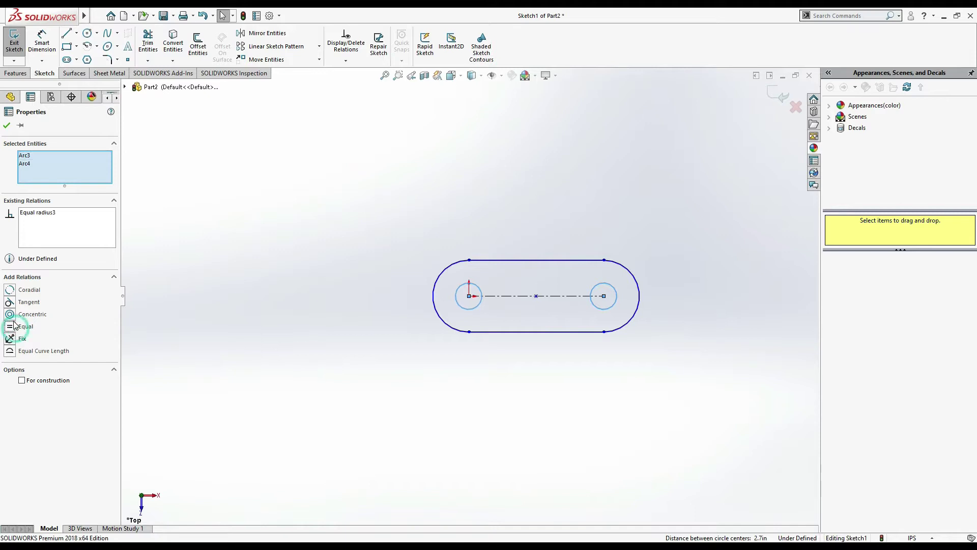
# Step: Dimension the slot's center-to-center distance as 4.25 in, as given in the base.png drawing
pyautogui.click(45, 45)
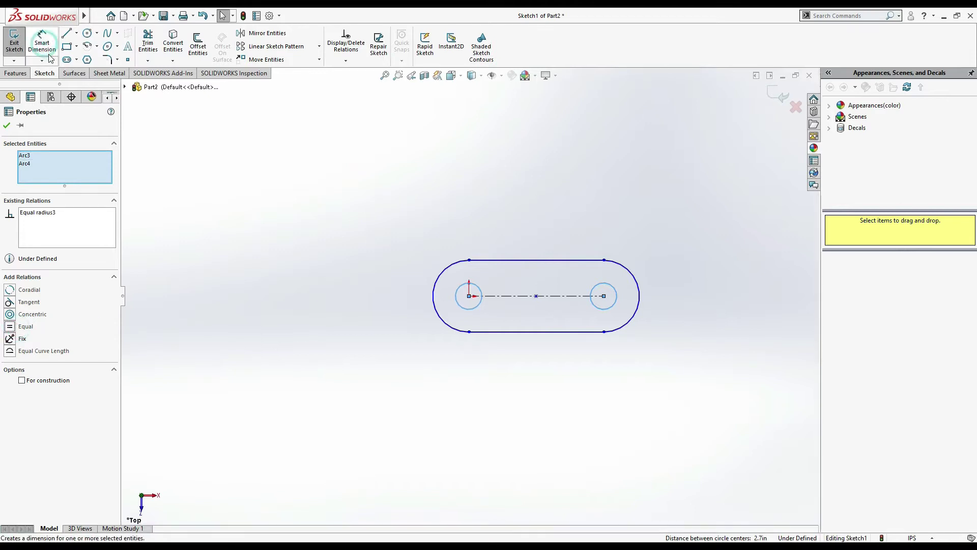
pyautogui.hotkey('alt', 'Tab')
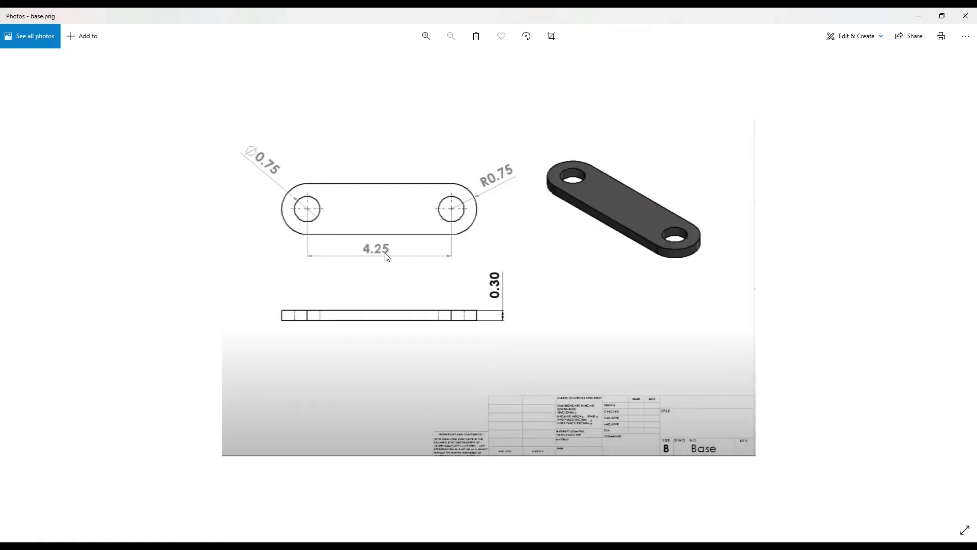
pyautogui.hotkey('alt', 'Tab')
pyautogui.click(507, 295)
pyautogui.click(516, 374)
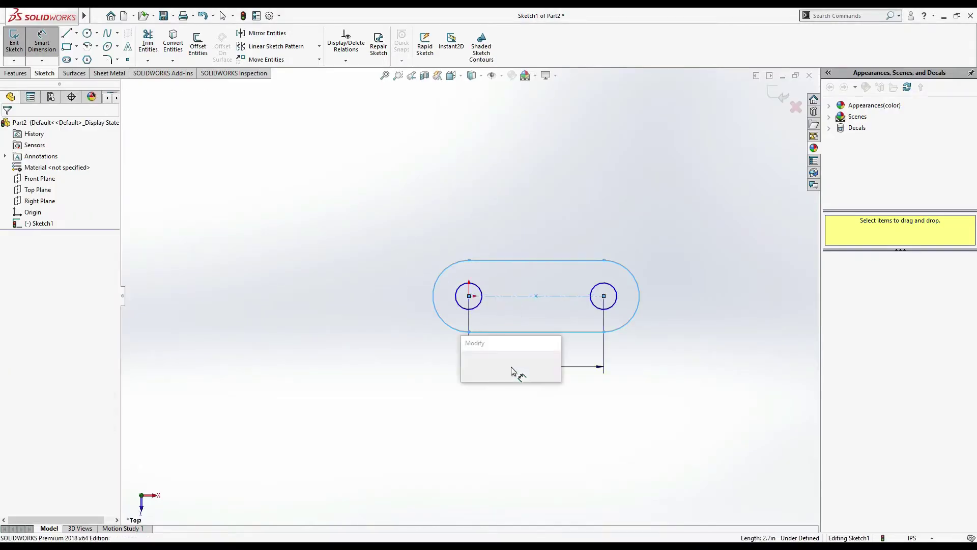
pyautogui.write('4.25')
pyautogui.press('Return')
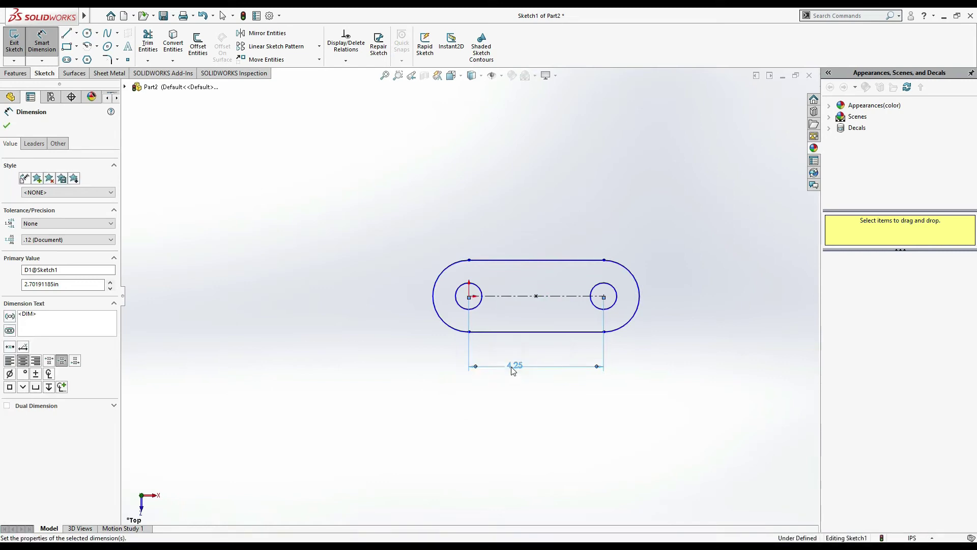
# Step: Check the hole size in the base.png drawing and dimension the circle at the slot's far end to a 0.75 in diameter
pyautogui.hotkey('alt', 'Tab')
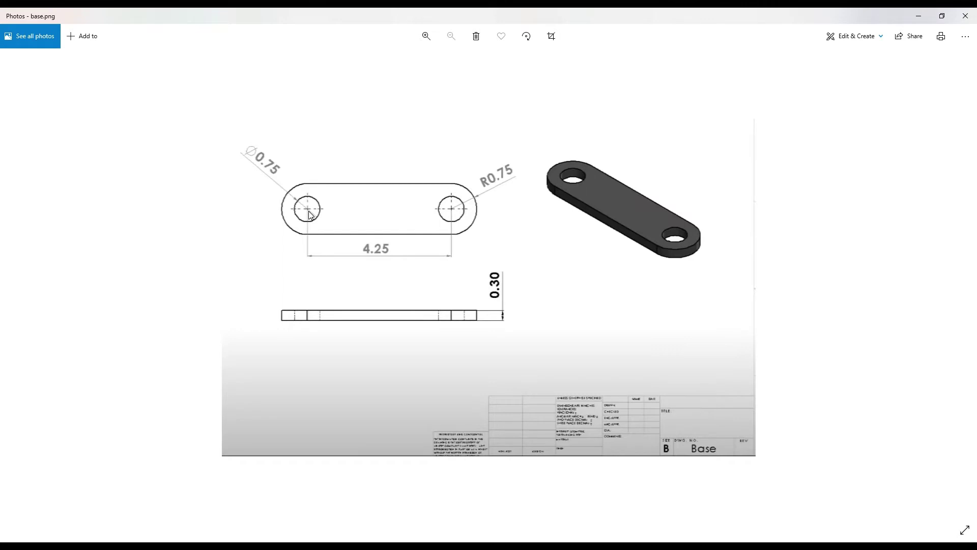
pyautogui.hotkey('alt', 'Tab')
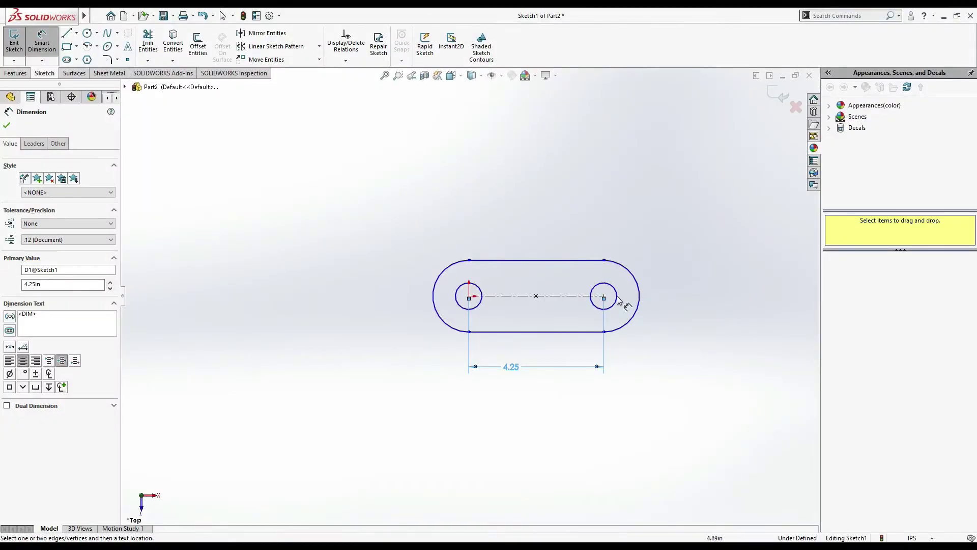
pyautogui.click(618, 296)
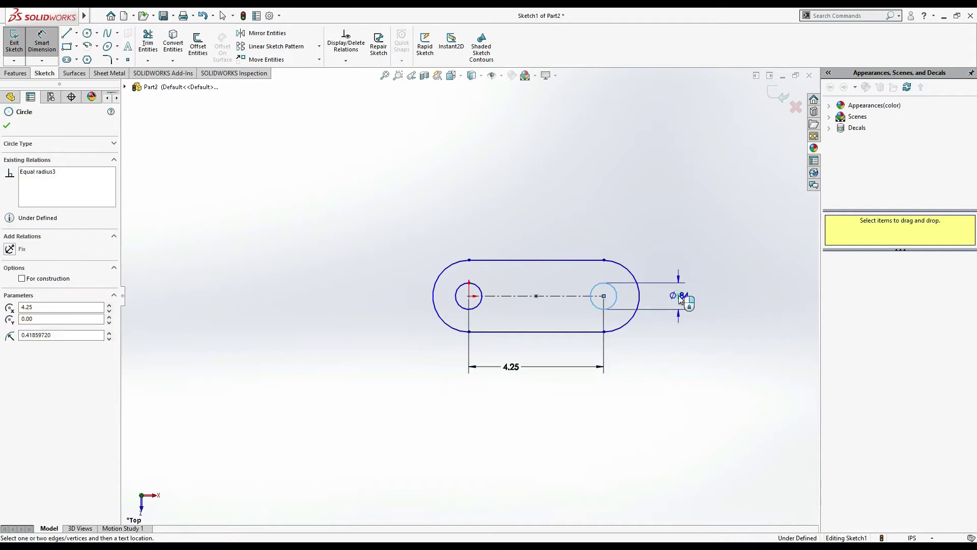
pyautogui.click(680, 300)
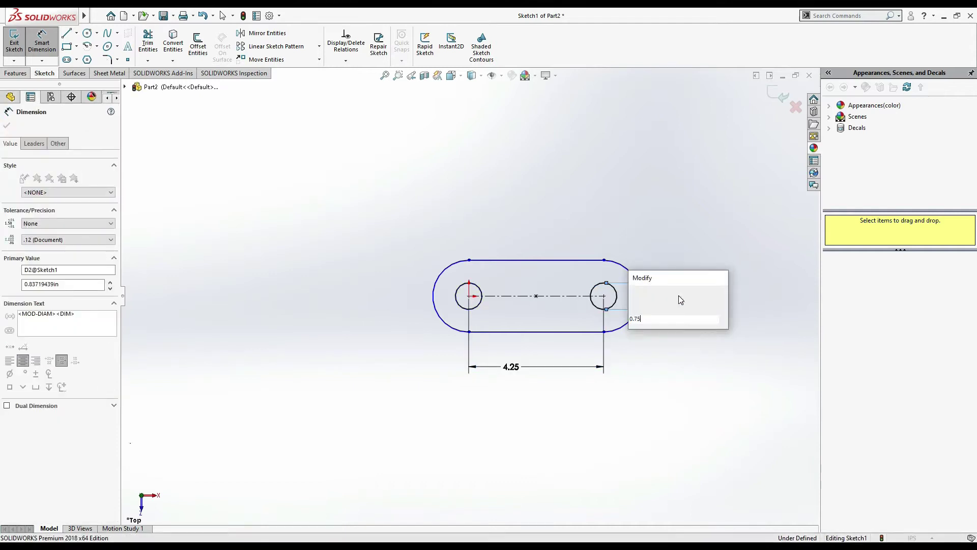
pyautogui.press('Return')
# Step: Dimension the slot's end arc to a radius of 0.75 in and finish dimensioning
pyautogui.click(628, 269)
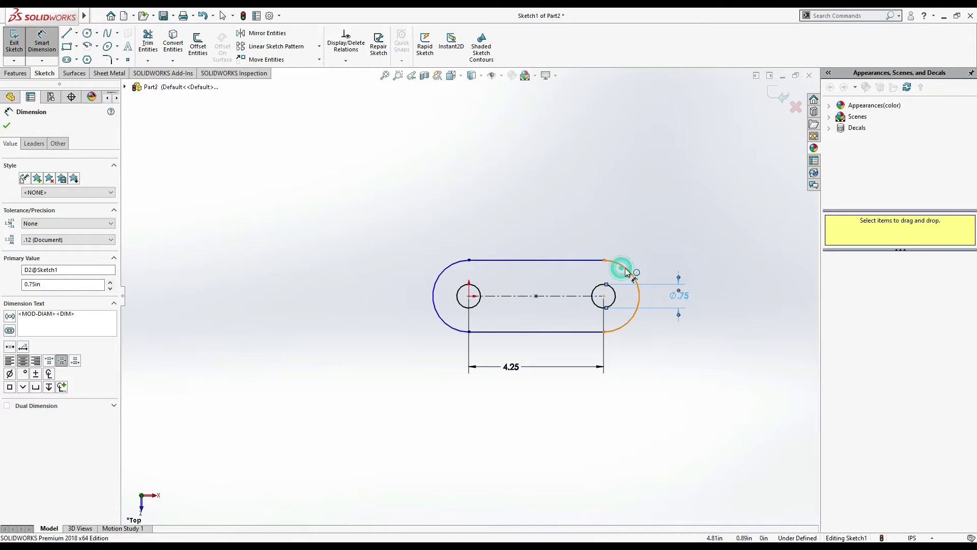
pyautogui.click(722, 249)
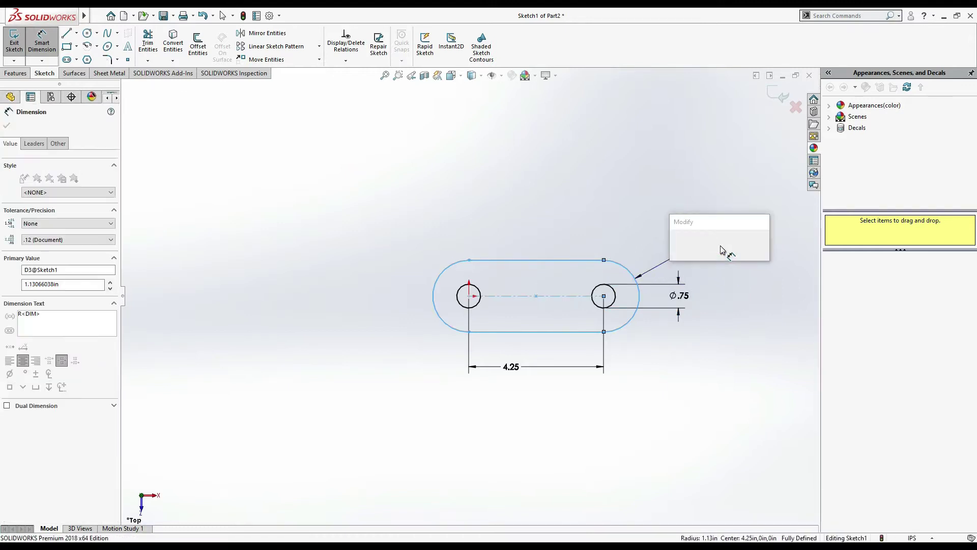
pyautogui.write('0.75')
pyautogui.press('Return')
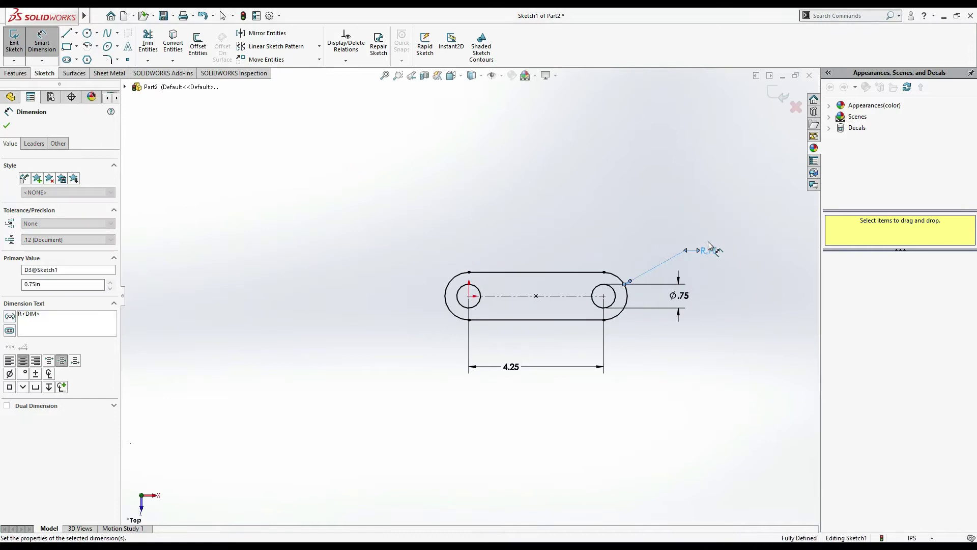
pyautogui.click(7, 126)
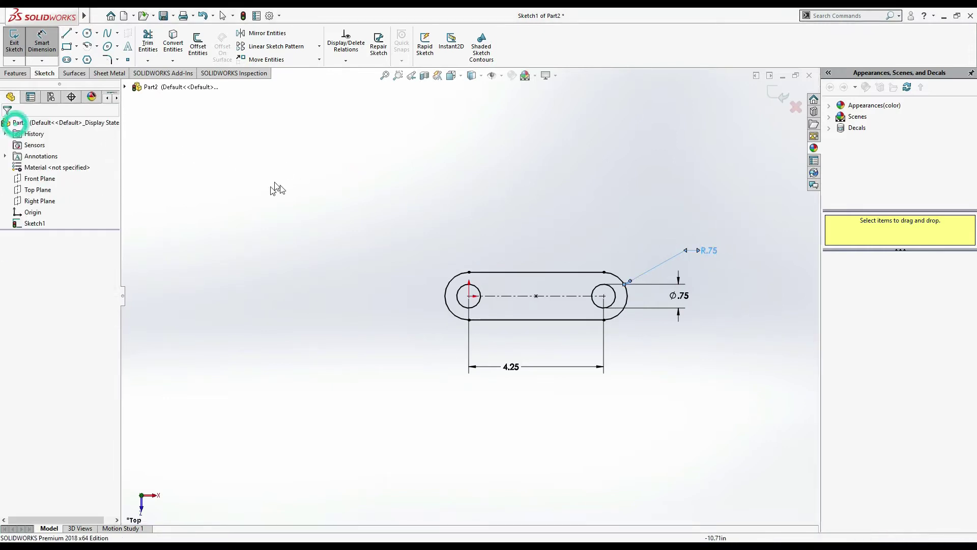
# Step: Check the plate thickness in the base.png drawing and extrude the slotted sketch 0.30 in with a Blind end condition
pyautogui.click(15, 73)
pyautogui.click(19, 41)
pyautogui.hotkey('alt', 'Tab')
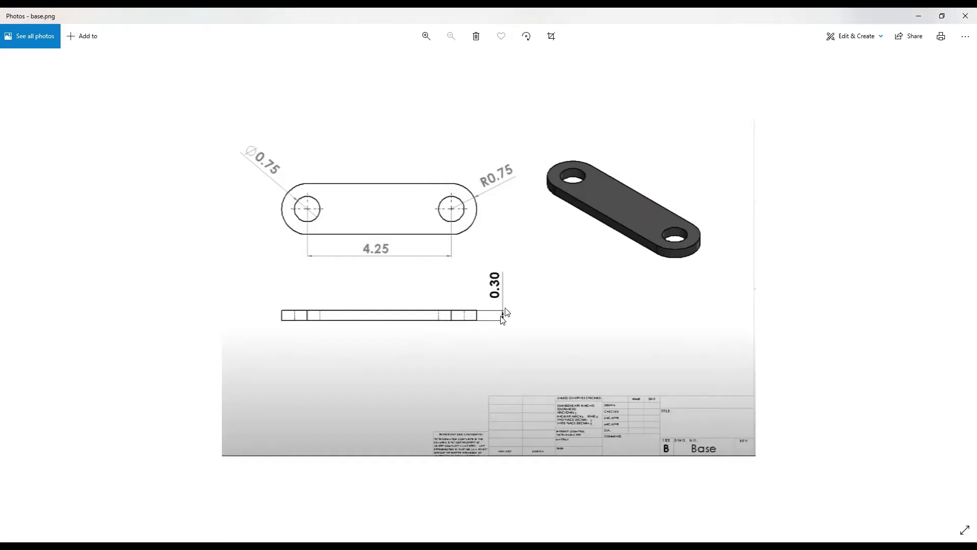
pyautogui.hotkey('alt', 'Tab')
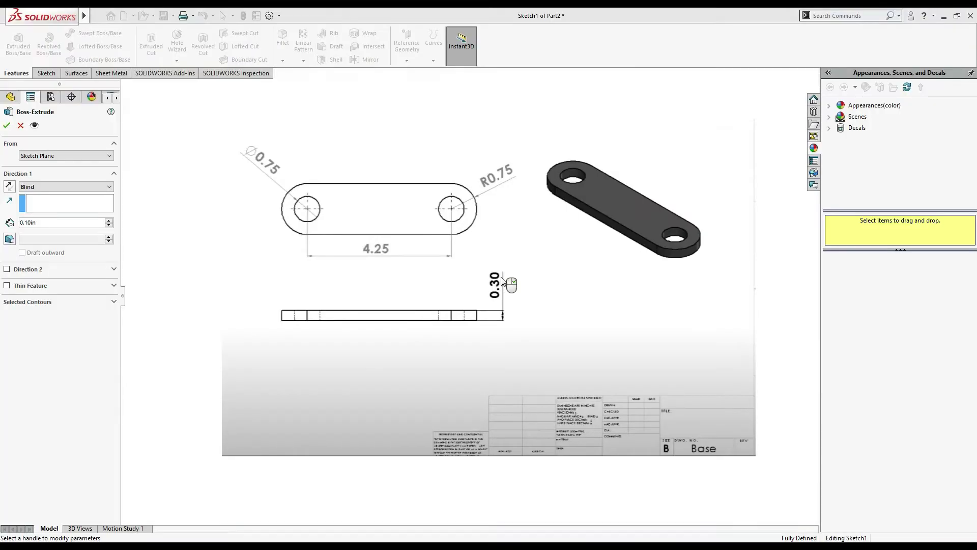
pyautogui.click(49, 222)
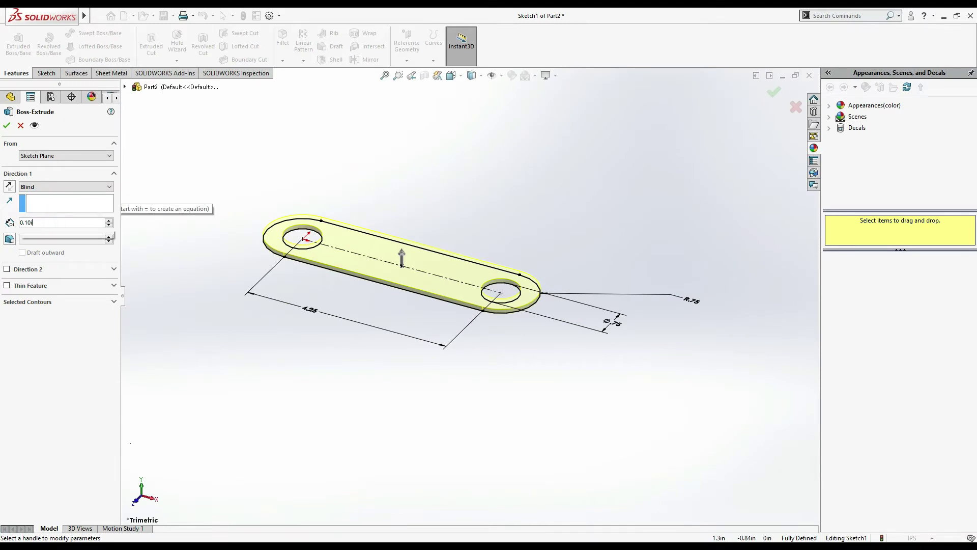
pyautogui.press('BackSpace')
pyautogui.press('BackSpace')
pyautogui.press('BackSpace')
pyautogui.press('BackSpace')
pyautogui.press('BackSpace')
pyautogui.write('0.30')
pyautogui.press('Return')
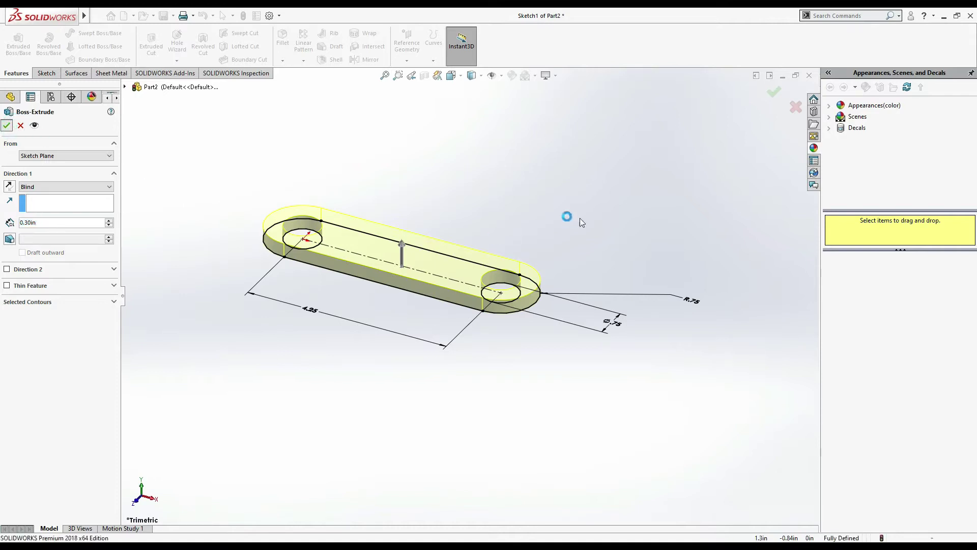
# Step: Compare the part with the base.png drawing and set its appearance colour to mid grey (RGB 128, 128, 128)
pyautogui.moveTo(621, 223); pyautogui.dragTo(659, 295, button='middle')
pyautogui.hotkey('alt', 'Tab')
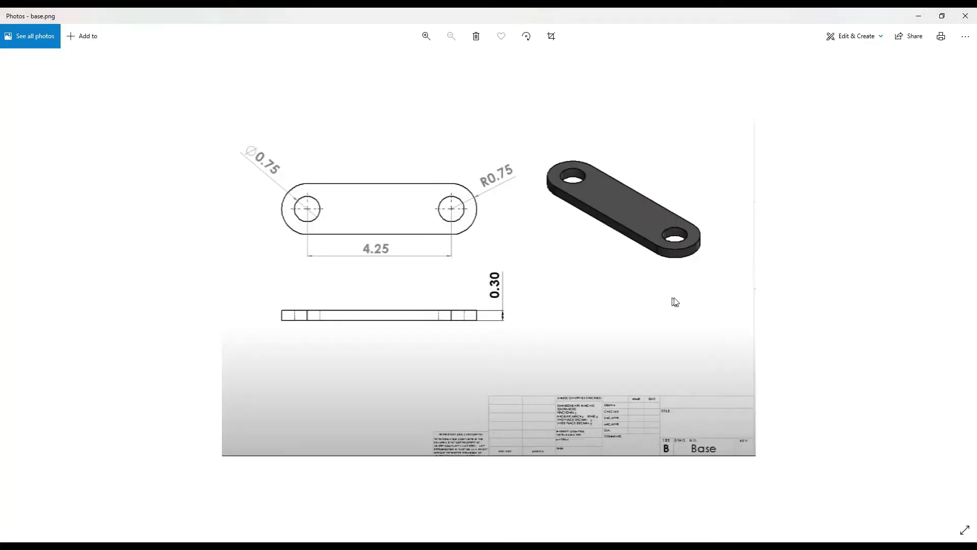
pyautogui.hotkey('alt', 'Tab')
pyautogui.click(512, 78)
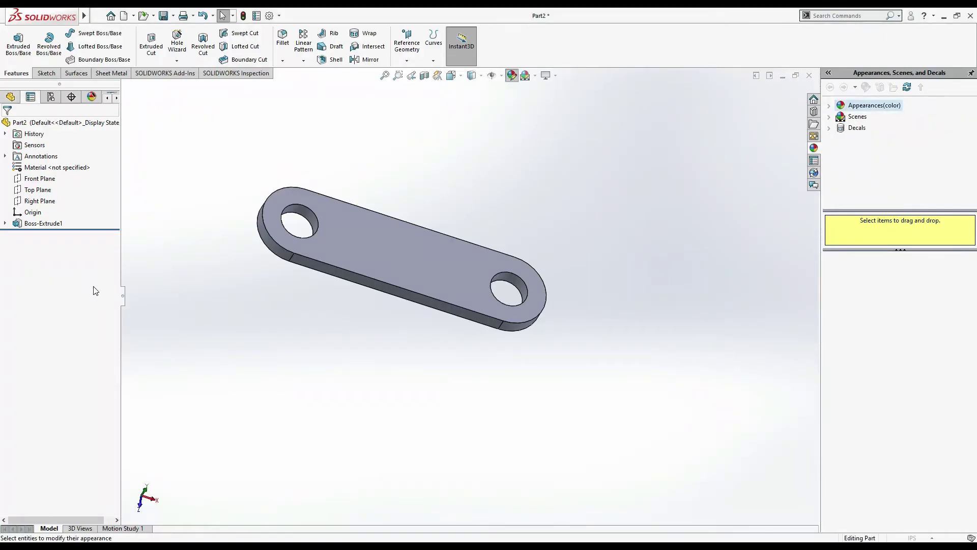
pyautogui.click(81, 325)
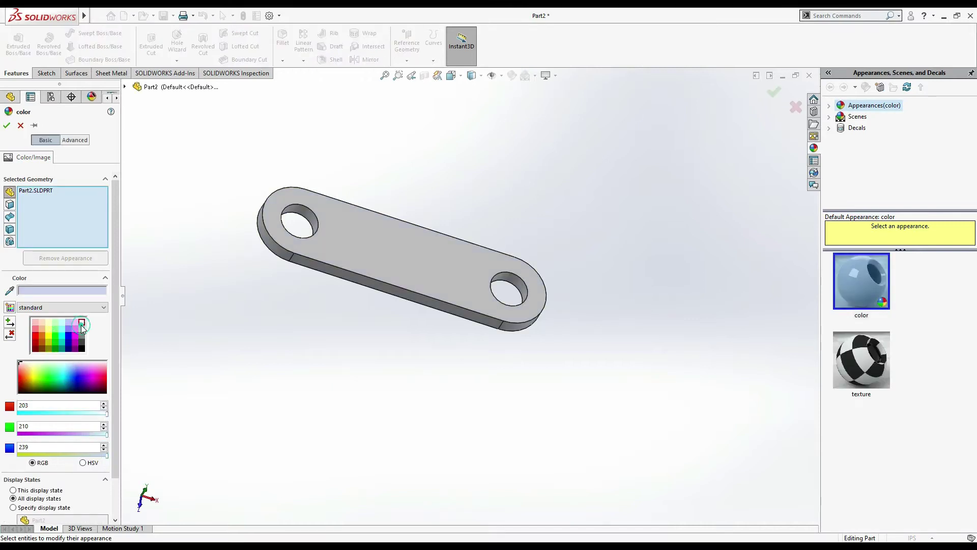
pyautogui.click(82, 332)
pyautogui.click(82, 336)
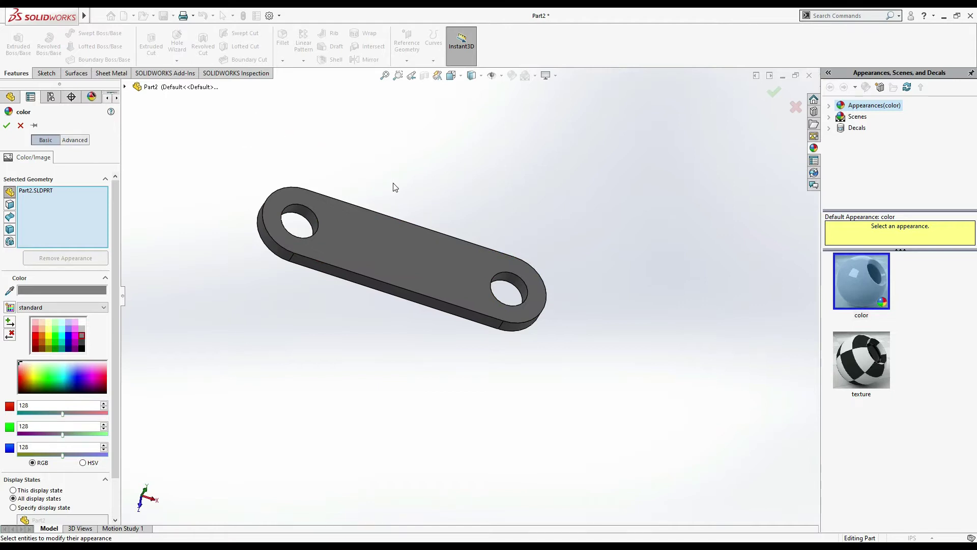
pyautogui.click(6, 126)
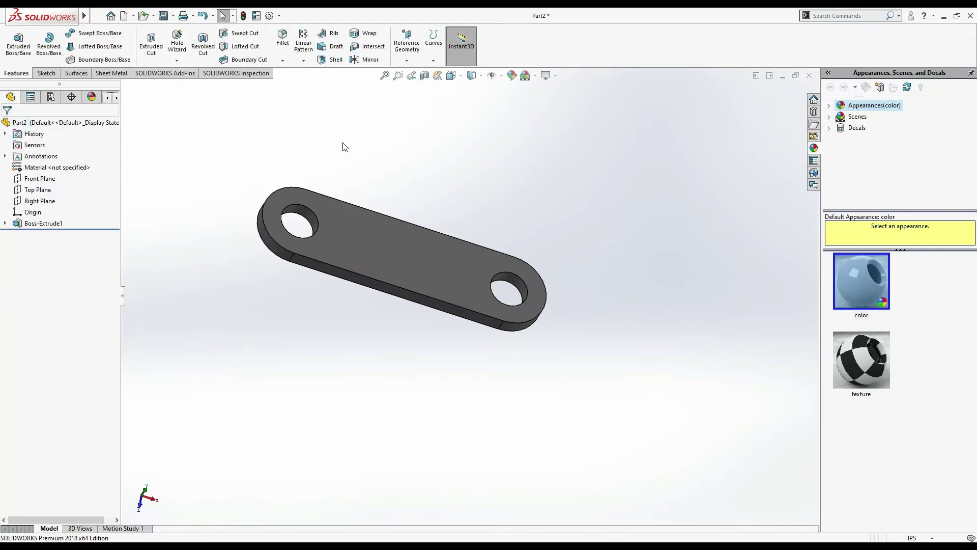
# Step: Save the part as "base" in the Geneva mechanism folder under Pictures
pyautogui.hotkey('ctrl', 's')
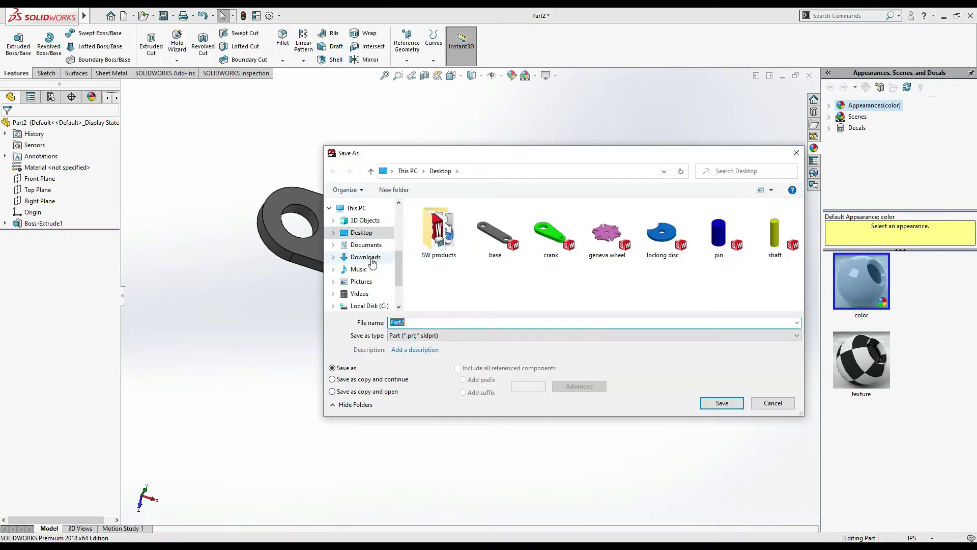
pyautogui.click(373, 282)
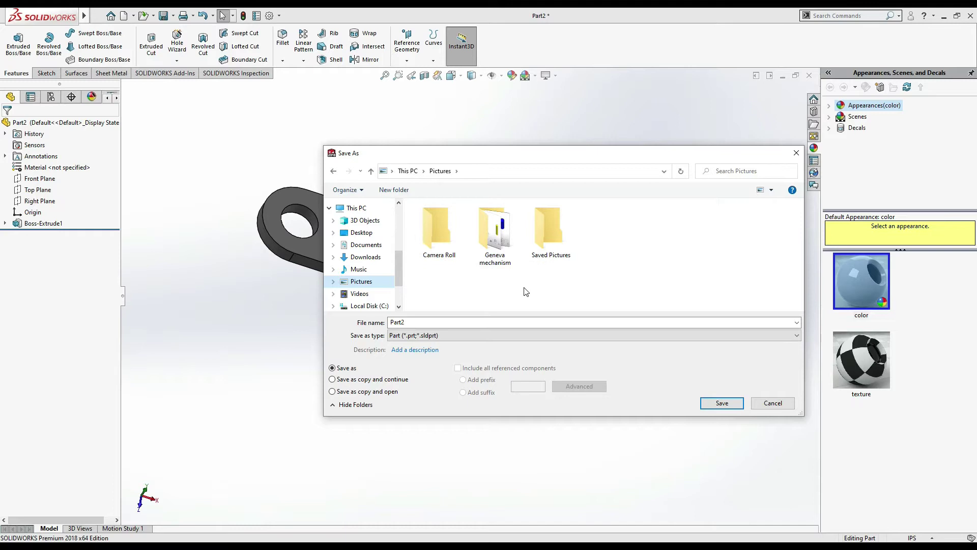
pyautogui.doubleClick(495, 230)
pyautogui.doubleClick(442, 321)
pyautogui.write('base')
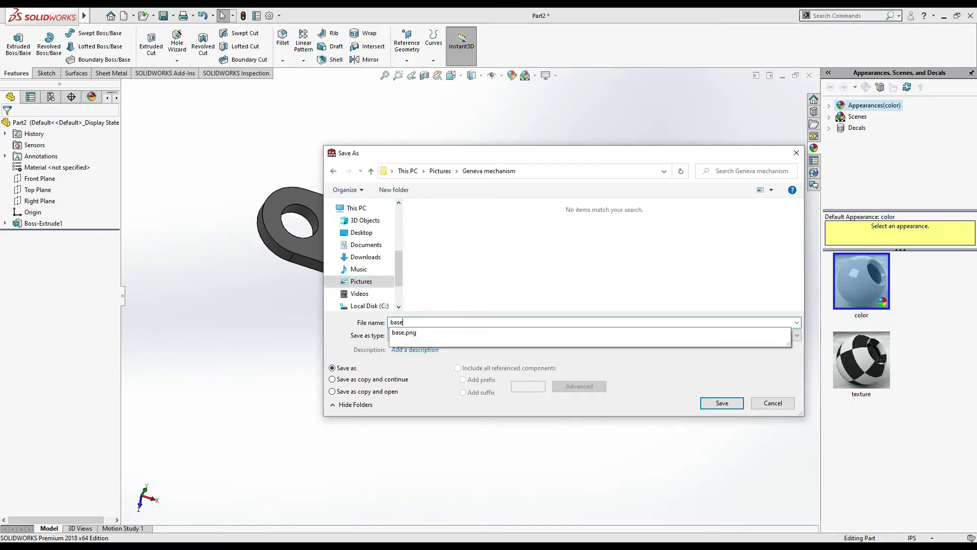
pyautogui.press('Return')
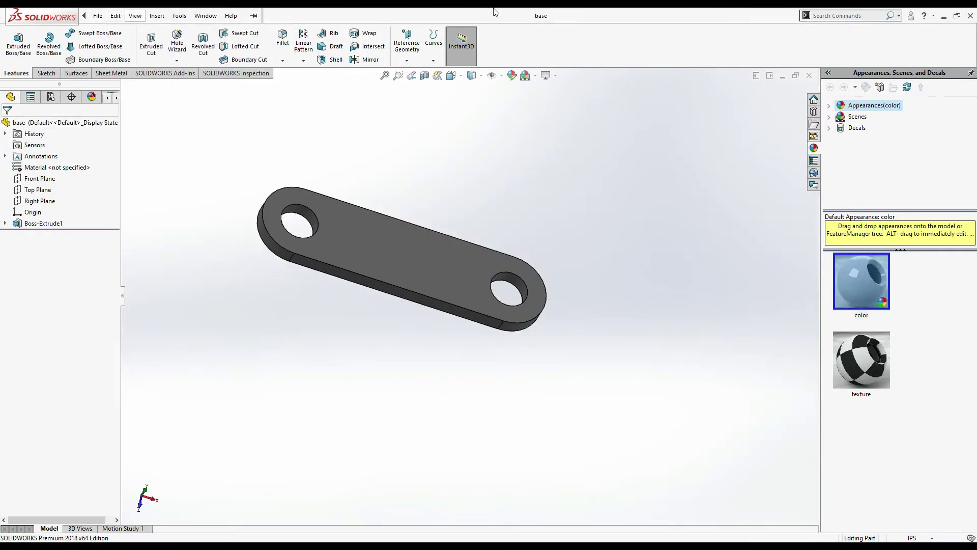
# Step: Create a new part document and set its unit system to IPS
pyautogui.click(123, 16)
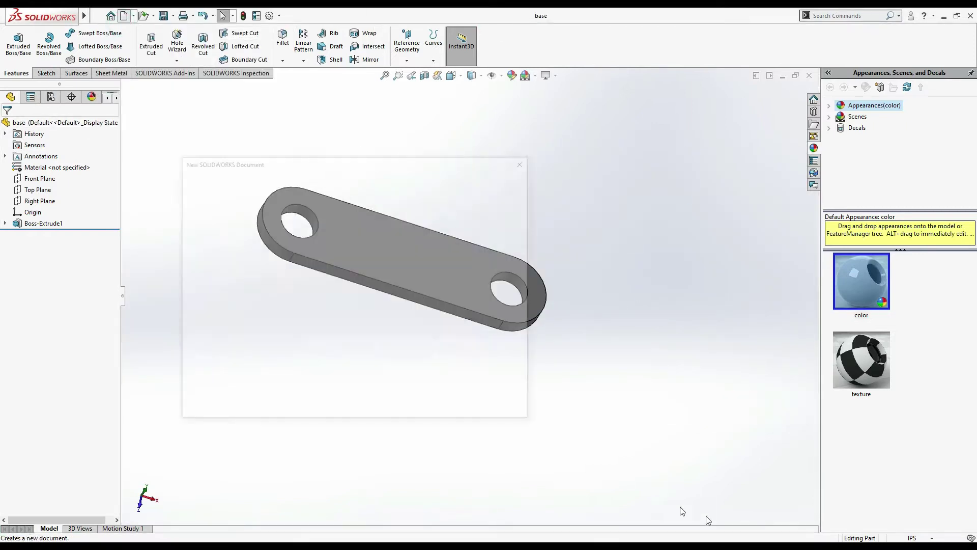
pyautogui.doubleClick(236, 261)
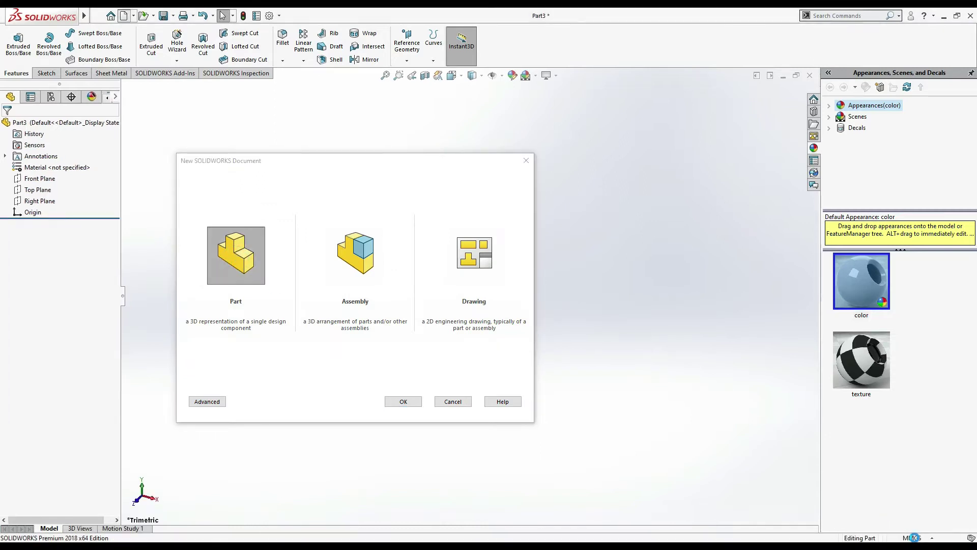
pyautogui.click(913, 537)
pyautogui.click(898, 508)
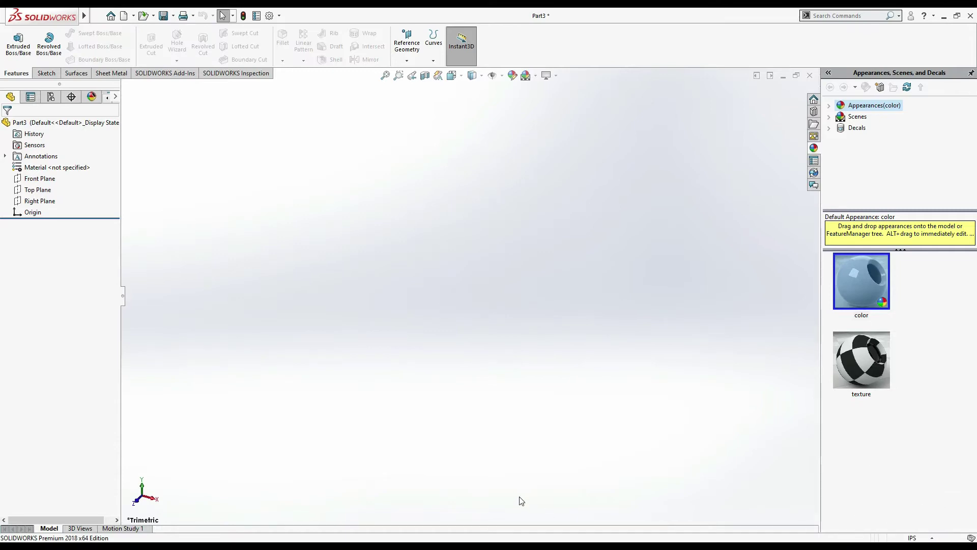
# Step: Check the crank.png drawing and start a sketch on the Top Plane, viewed from the top
pyautogui.hotkey('alt', 'Tab')
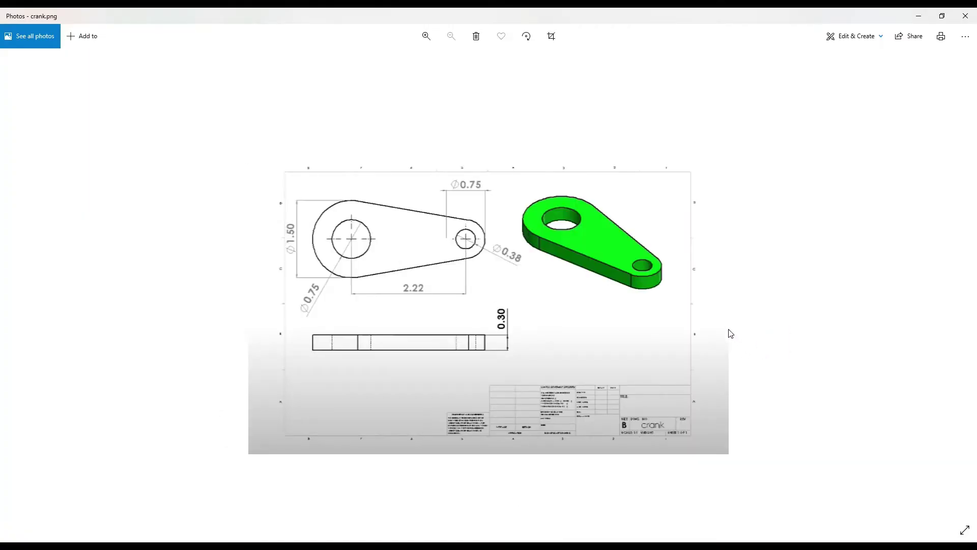
pyautogui.hotkey('alt', 'Tab')
pyautogui.click(38, 190)
pyautogui.hotkey('ctrl', '8')
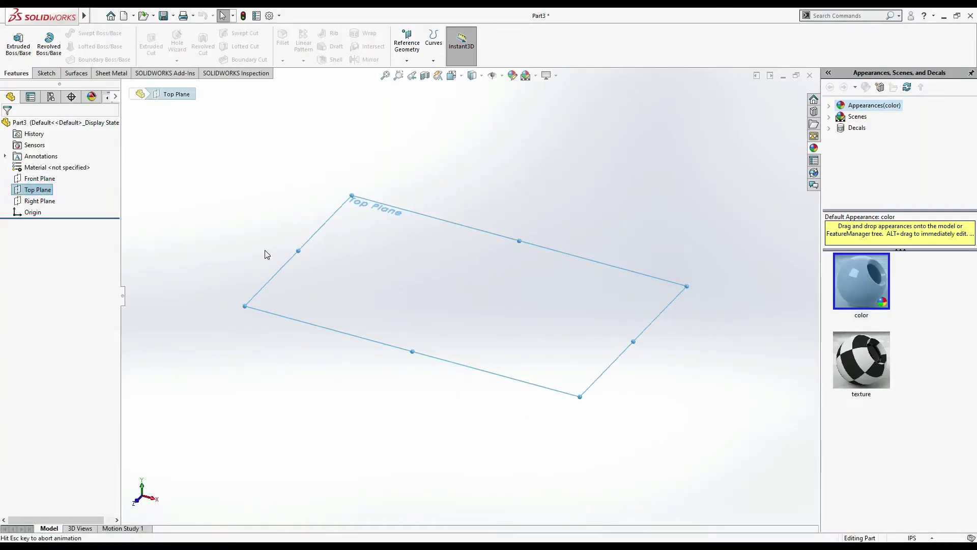
pyautogui.click(45, 73)
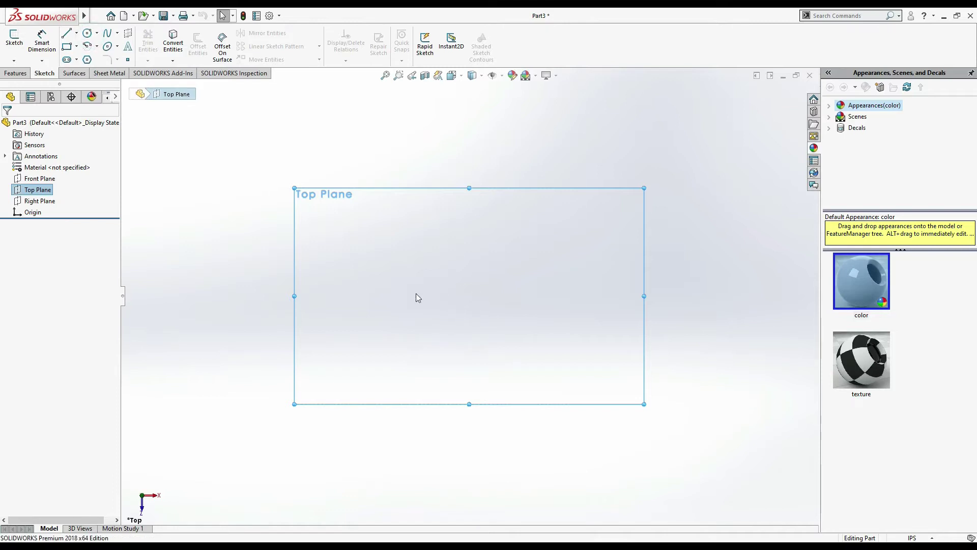
pyautogui.click(8, 45)
# Step: Sketch two concentric circles centred on the origin, with radii of about 0.78 in and 1.38 in
pyautogui.click(88, 33)
pyautogui.click(469, 296)
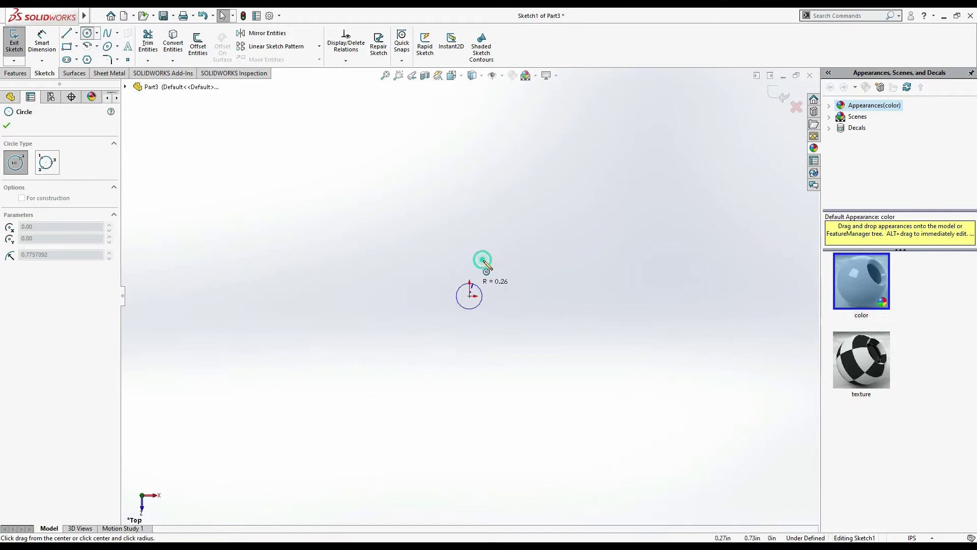
pyautogui.click(486, 263)
pyautogui.click(469, 296)
pyautogui.click(509, 237)
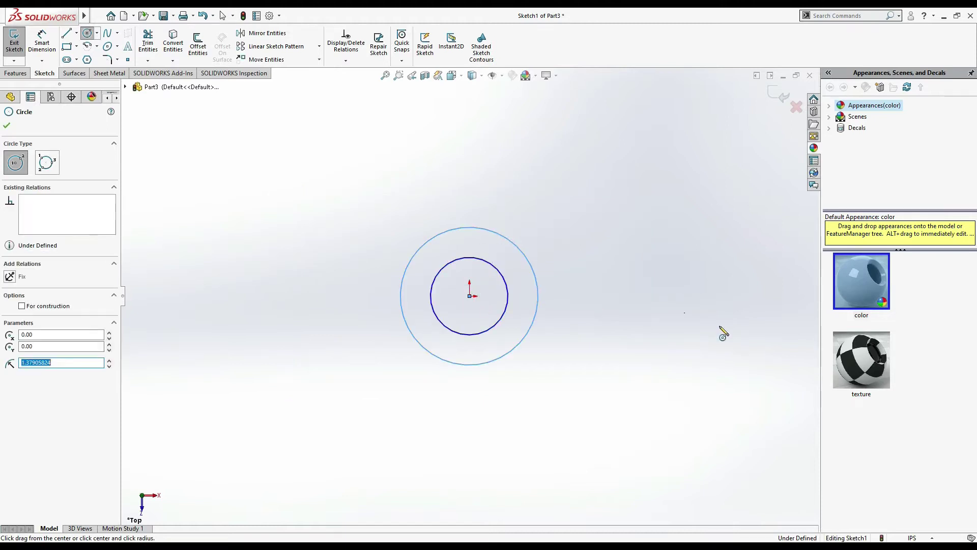
pyautogui.press('Escape')
# Step: Sketch a horizontal construction line about 6.38 in long from the origin out past the circles
pyautogui.click(67, 33)
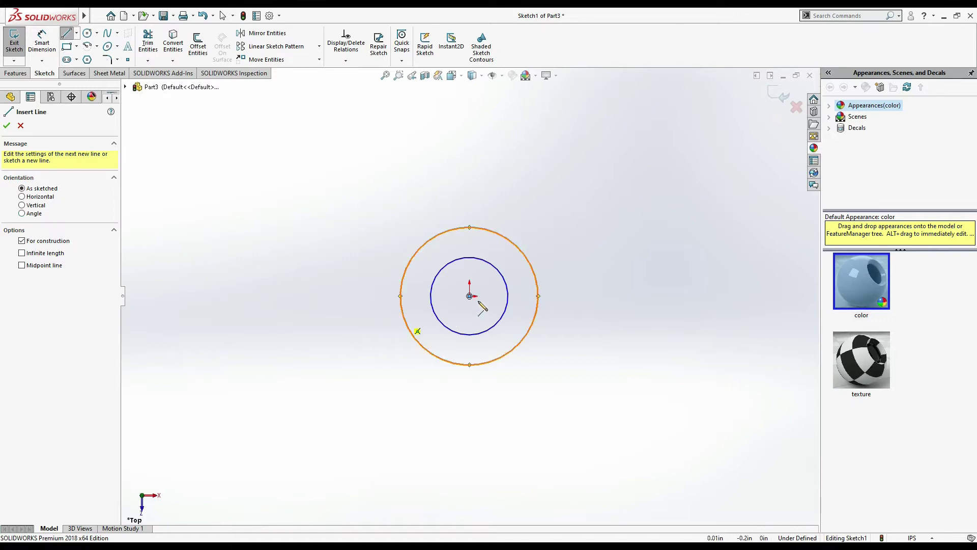
pyautogui.click(470, 296)
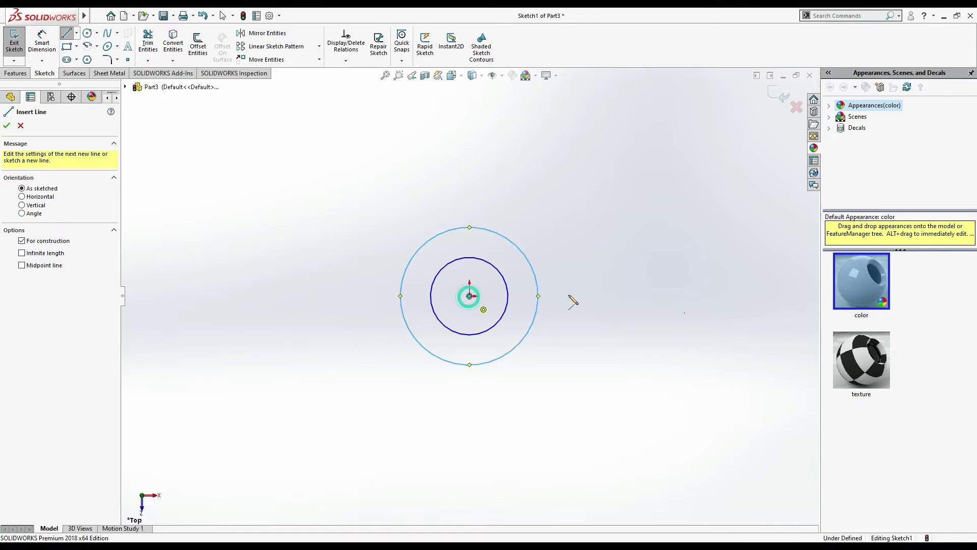
pyautogui.click(788, 298)
pyautogui.press('Escape')
pyautogui.press('Escape')
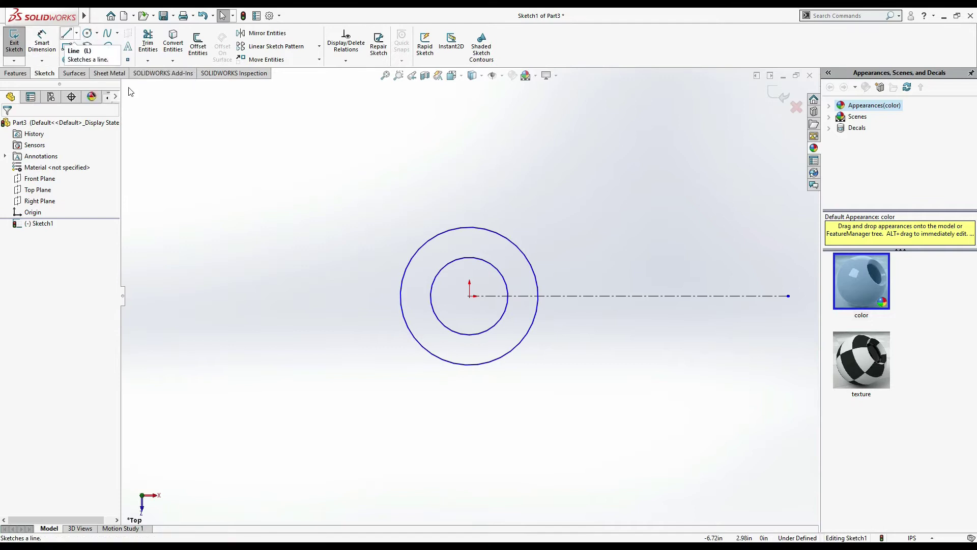
# Step: Sketch two concentric circles centred on the construction line's far endpoint, with radii of about 0.85 in and 1.55 in
pyautogui.keyDown('ctrl'); pyautogui.moveTo(508, 186); pyautogui.dragTo(342, 197, button='middle'); pyautogui.keyUp('ctrl')
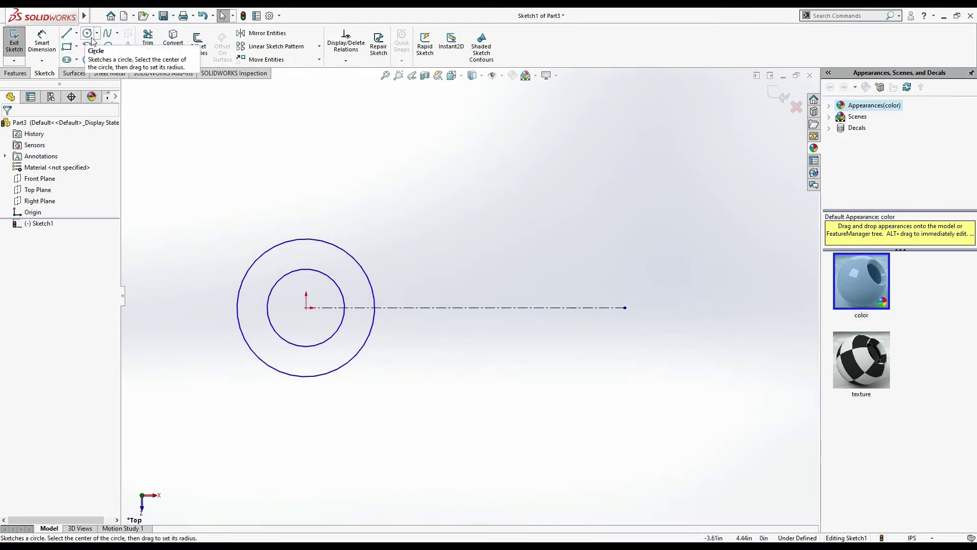
pyautogui.click(625, 308)
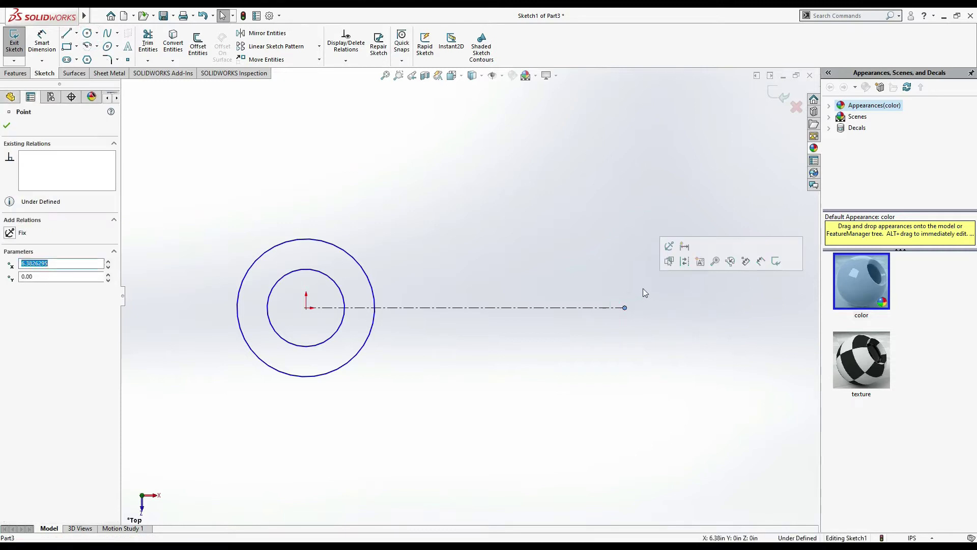
pyautogui.click(87, 34)
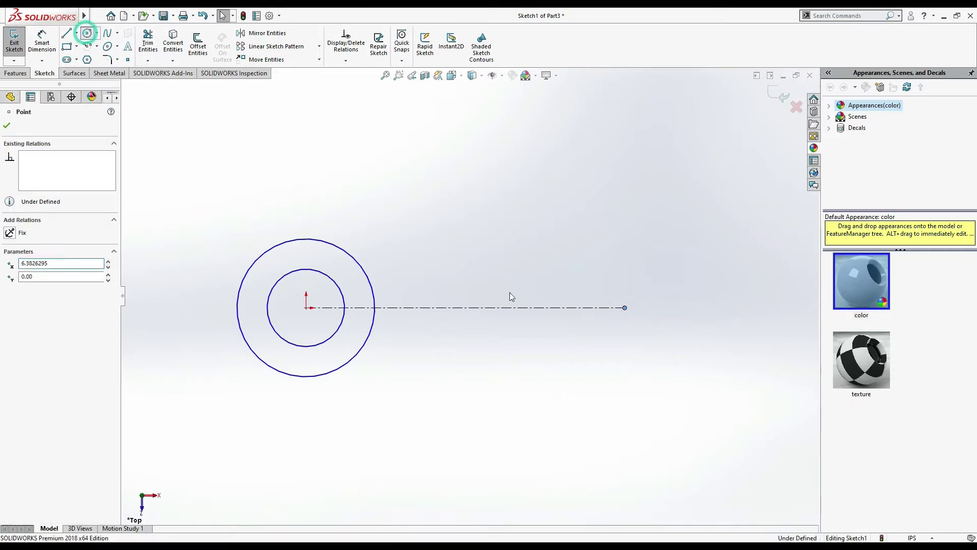
pyautogui.click(625, 307)
pyautogui.click(658, 281)
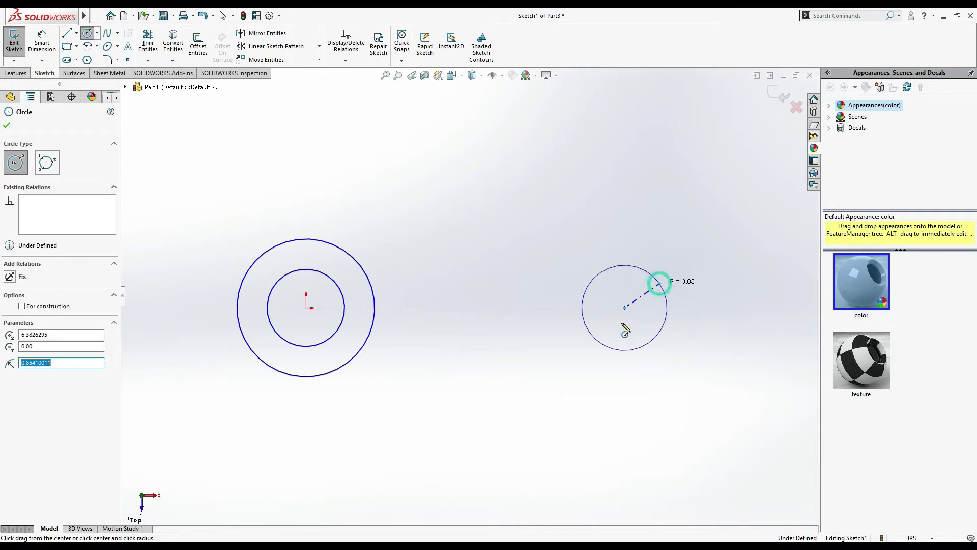
pyautogui.click(625, 308)
pyautogui.click(662, 240)
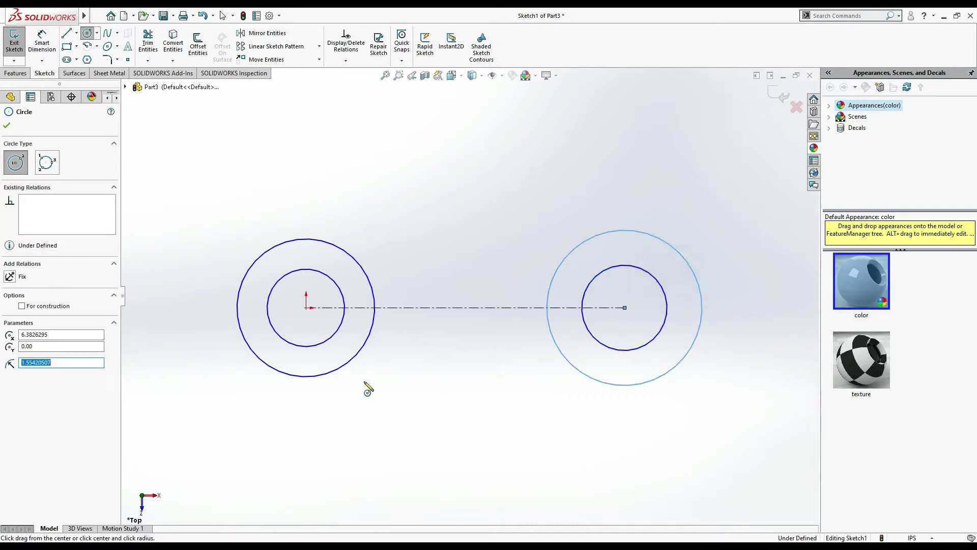
pyautogui.press('Escape')
# Step: Check the crank.png drawing and dimension the outer circle at the construction line's far end to a 0.75 in diameter
pyautogui.click(42, 43)
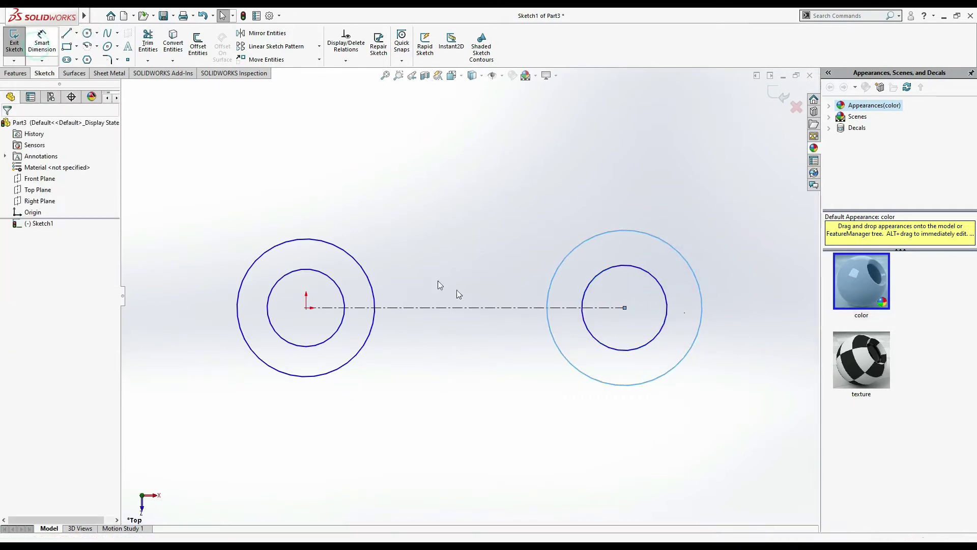
pyautogui.hotkey('alt', 'Tab')
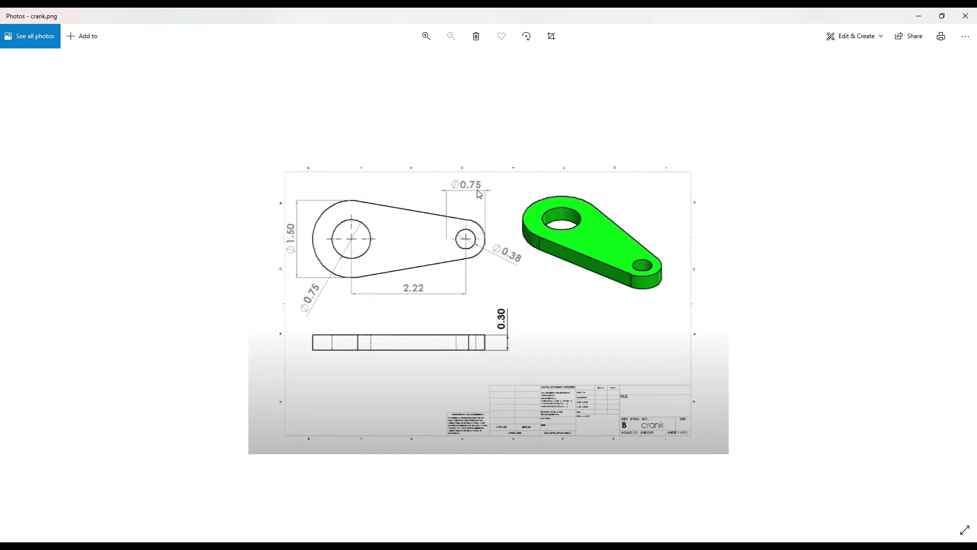
pyautogui.hotkey('alt', 'Tab')
pyautogui.click(685, 258)
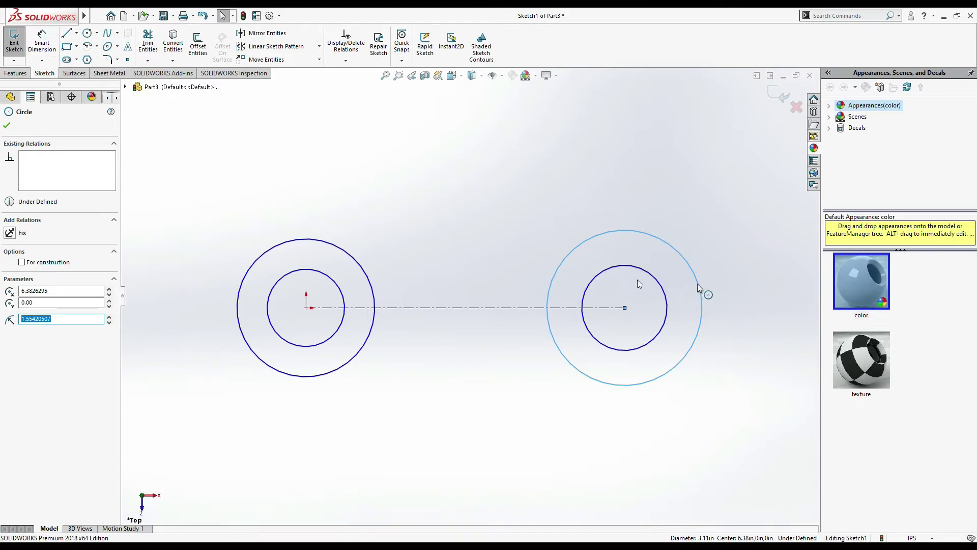
pyautogui.click(42, 42)
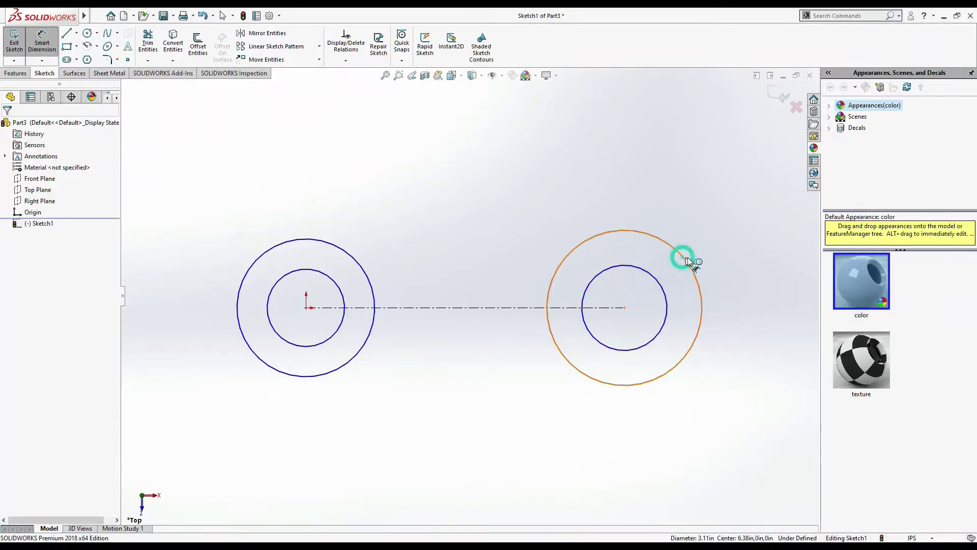
pyautogui.click(683, 258)
pyautogui.click(745, 273)
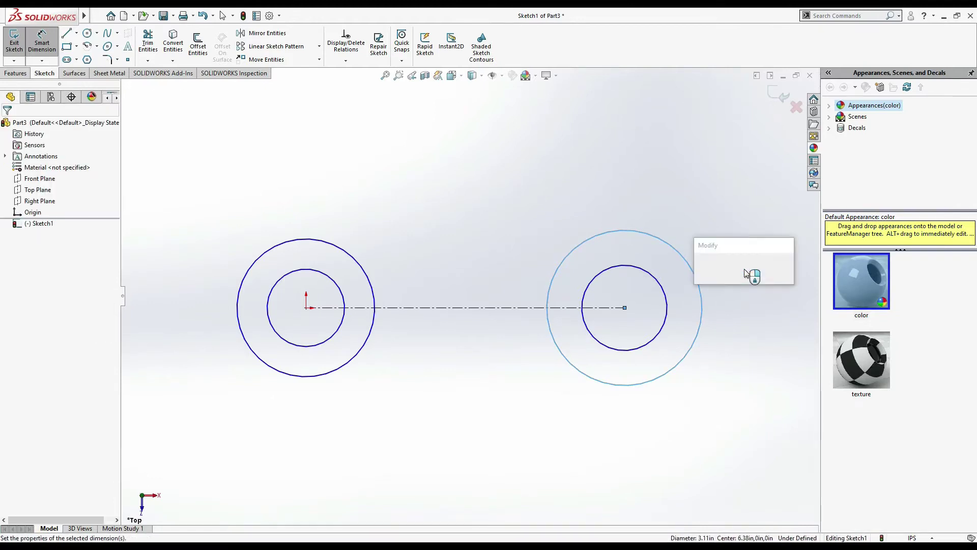
pyautogui.write('.75')
pyautogui.press('Return')
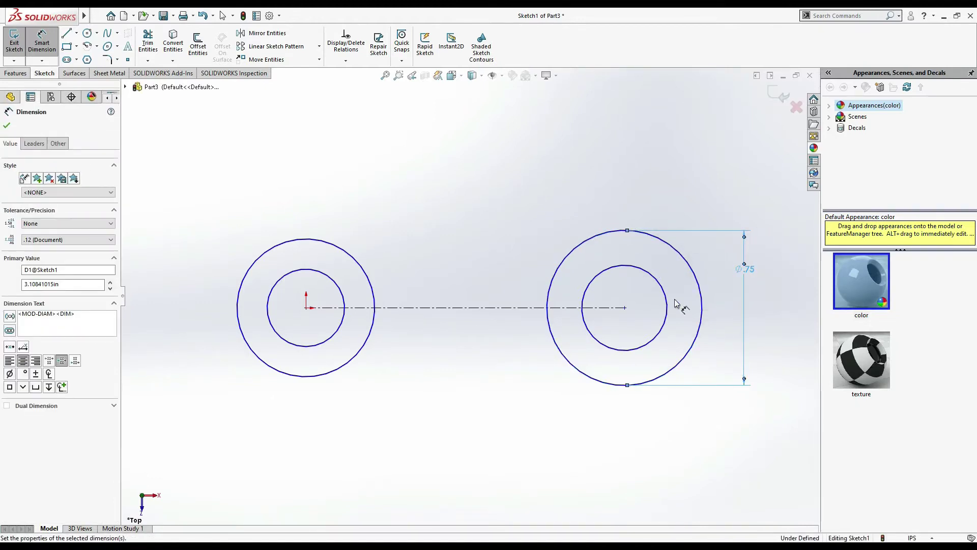
# Step: Dimension the inner circle at the construction line's far end to a 0.38 in diameter
pyautogui.click(668, 307)
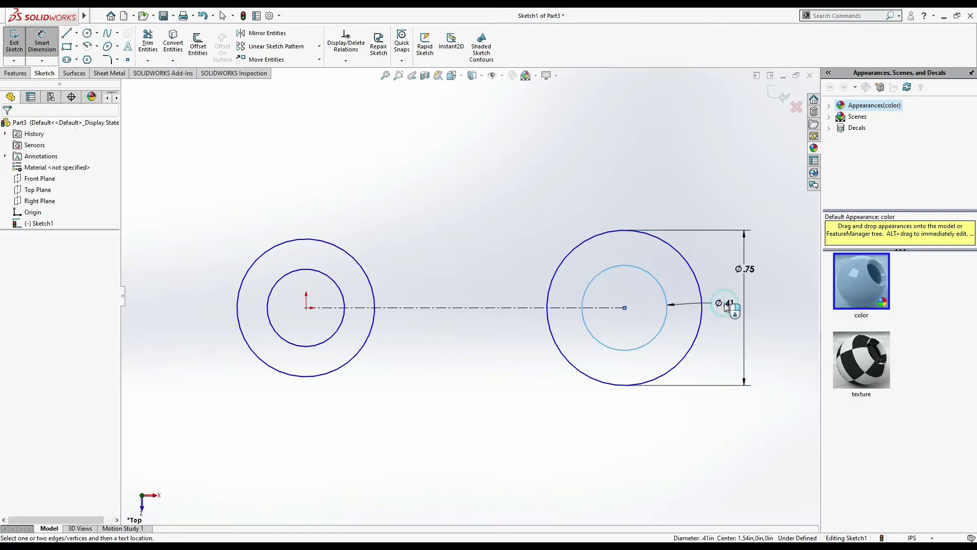
pyautogui.click(727, 305)
pyautogui.write('0.3')
pyautogui.press('Return')
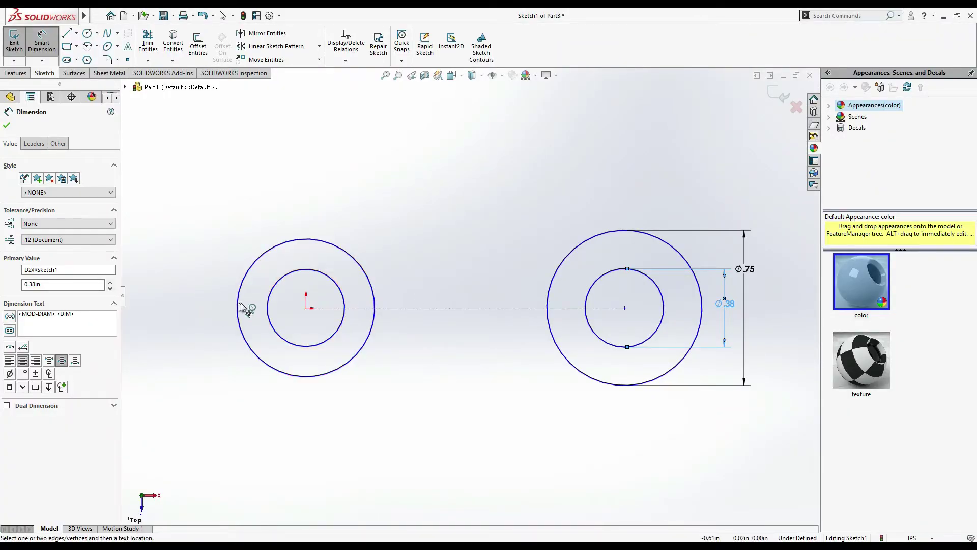
# Step: Dimension the outer circle centred on the origin to a 1.50 in diameter
pyautogui.click(238, 305)
pyautogui.click(186, 305)
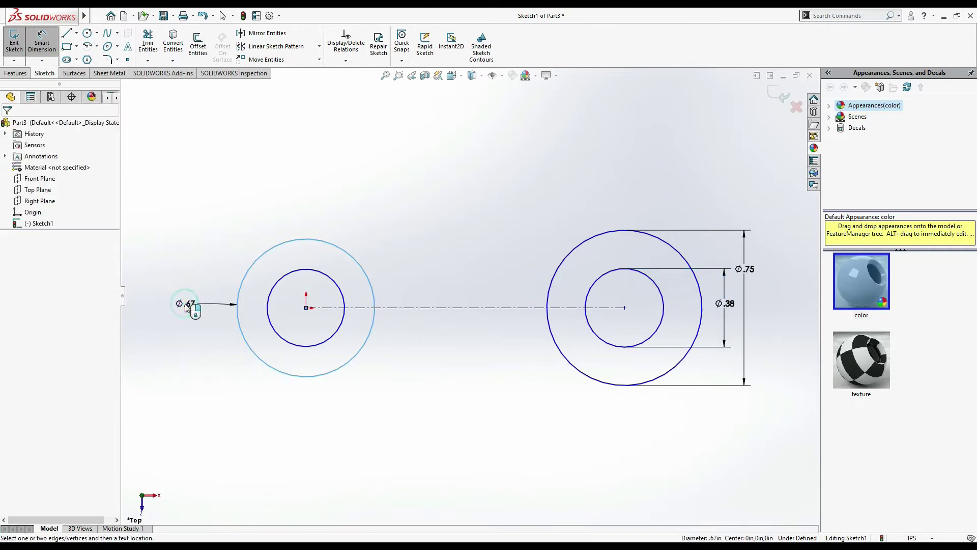
pyautogui.click(186, 304)
pyautogui.press('Return')
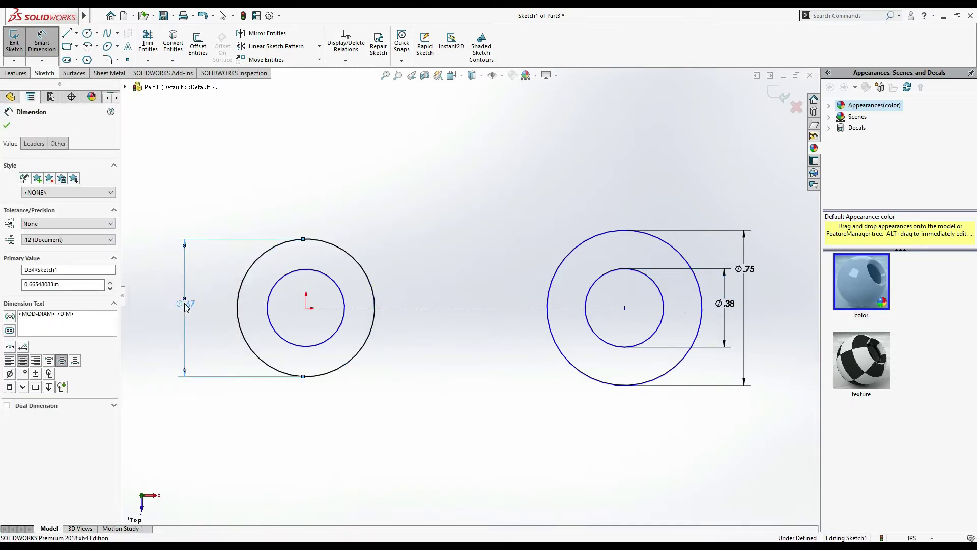
# Step: Dimension the inner circle at the origin to a 0.75 in diameter and move the 1.50 in dimension farther outside the circles
pyautogui.click(268, 311)
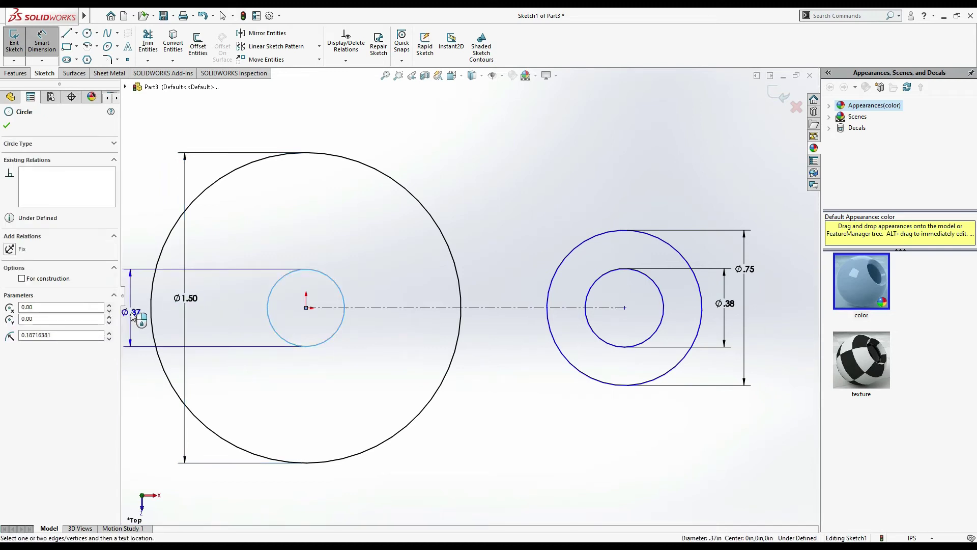
pyautogui.click(132, 316)
pyautogui.write('0.')
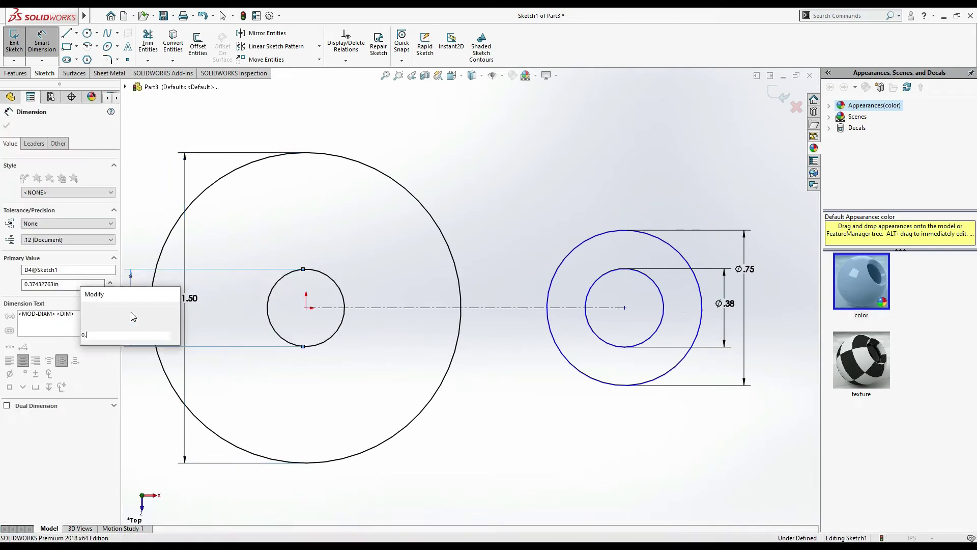
pyautogui.write('75')
pyautogui.press('Return')
pyautogui.moveTo(185, 300); pyautogui.dragTo(73, 303)
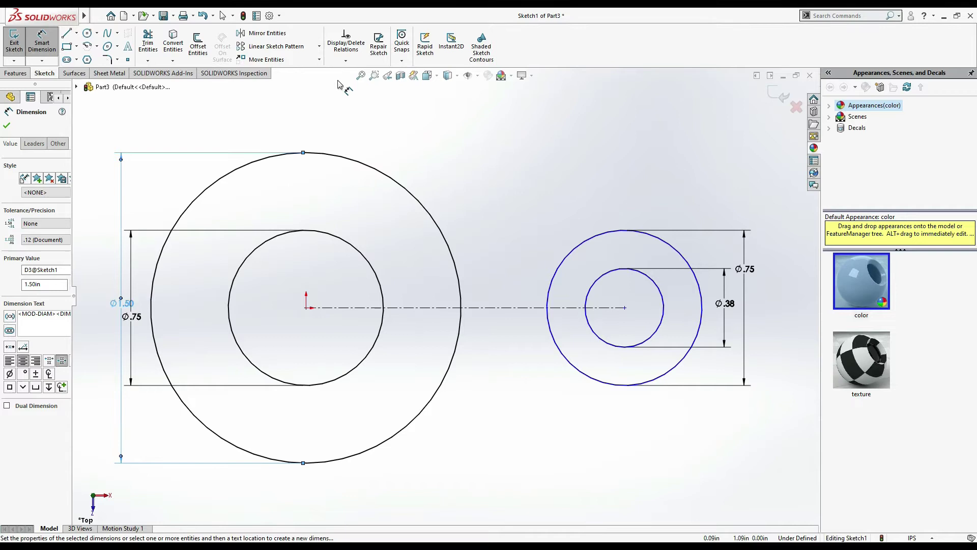
pyautogui.click(360, 75)
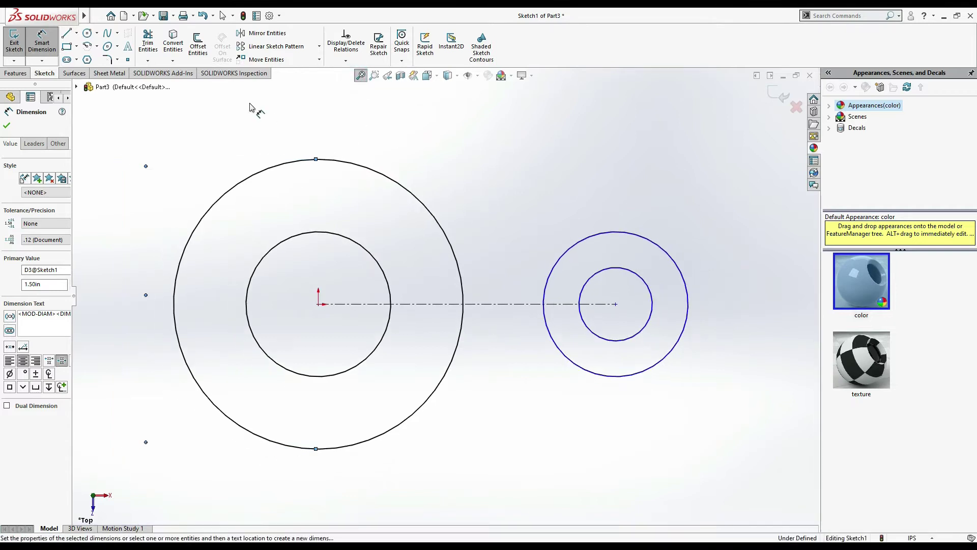
pyautogui.click(67, 34)
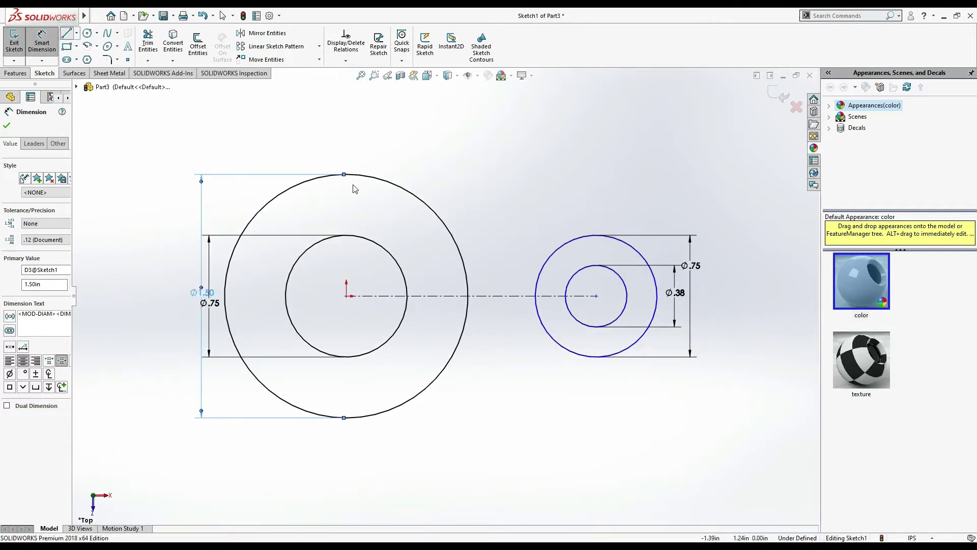
pyautogui.click(593, 235)
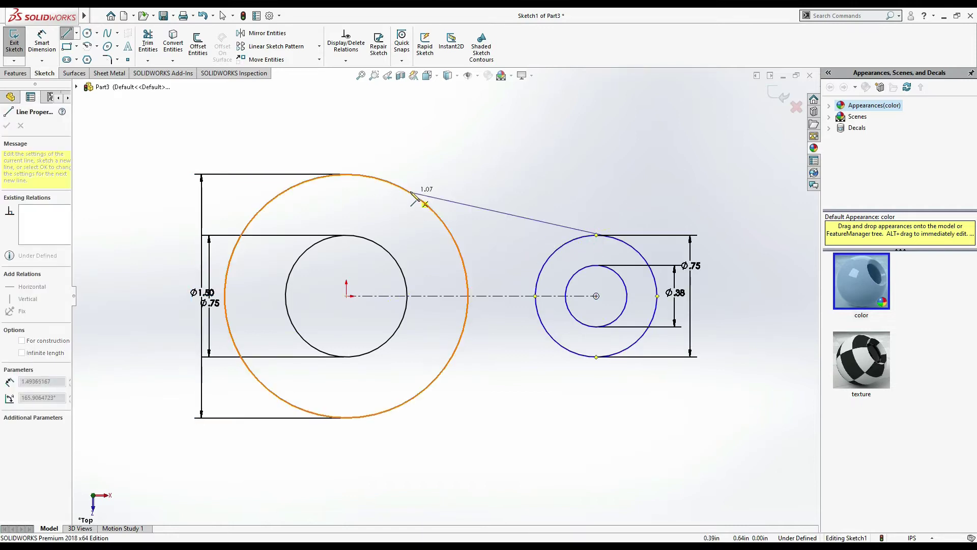
pyautogui.press('Escape')
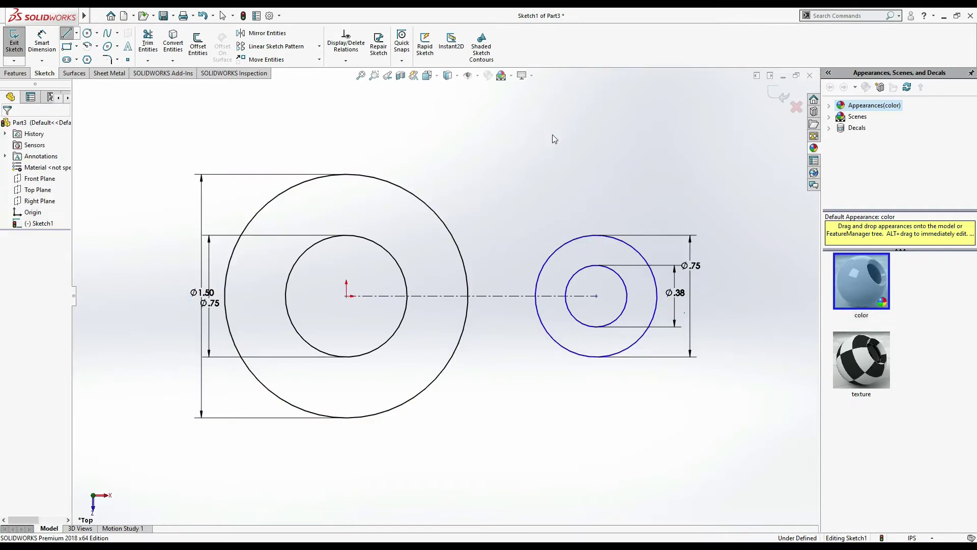
# Step: Check the centre distance in the crank.png drawing and dimension the construction line's length to 2.22 in
pyautogui.hotkey('alt', 'Tab')
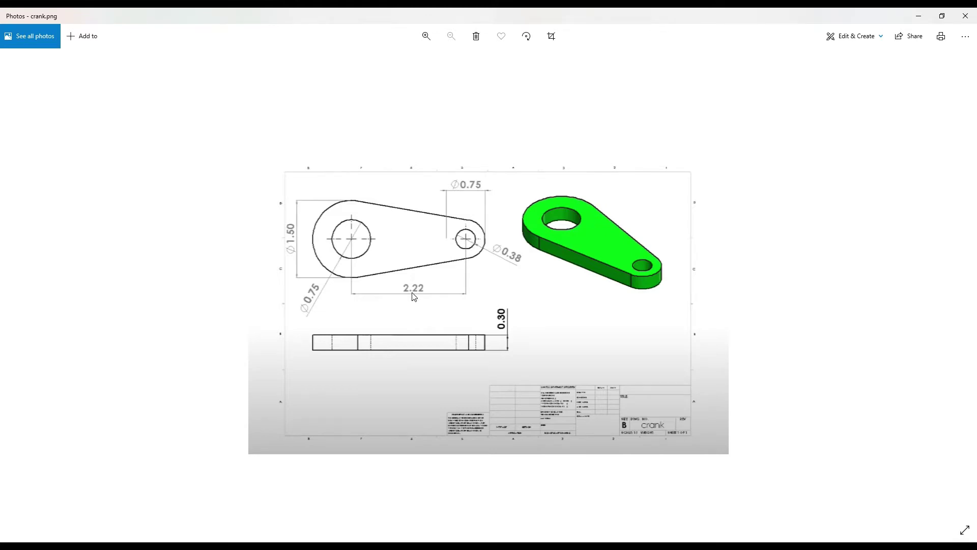
pyautogui.hotkey('alt', 'Tab')
pyautogui.click(42, 35)
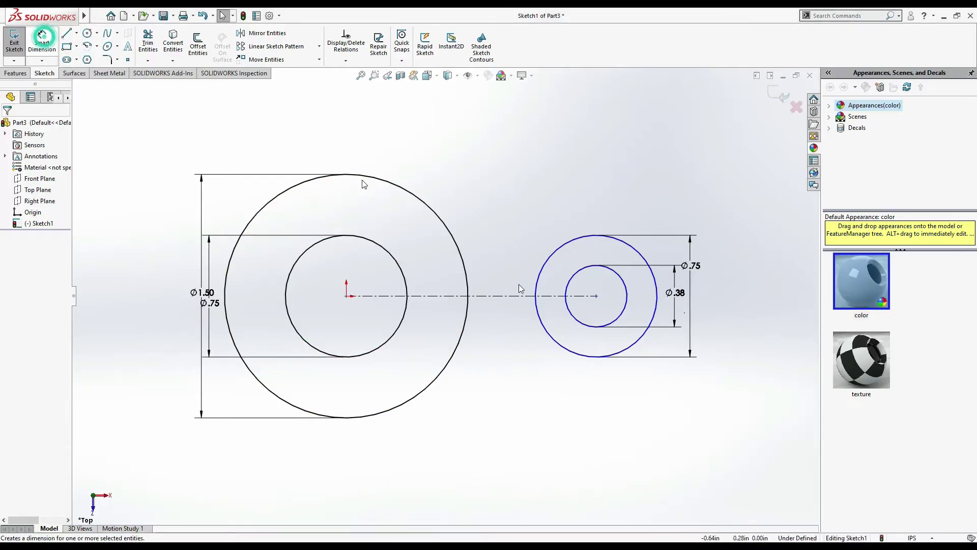
pyautogui.click(515, 296)
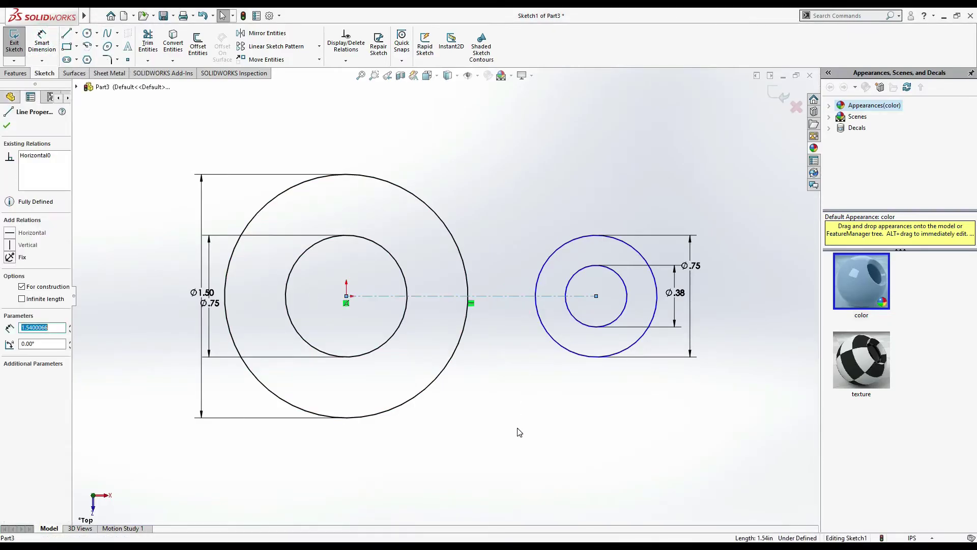
pyautogui.click(44, 45)
pyautogui.click(502, 295)
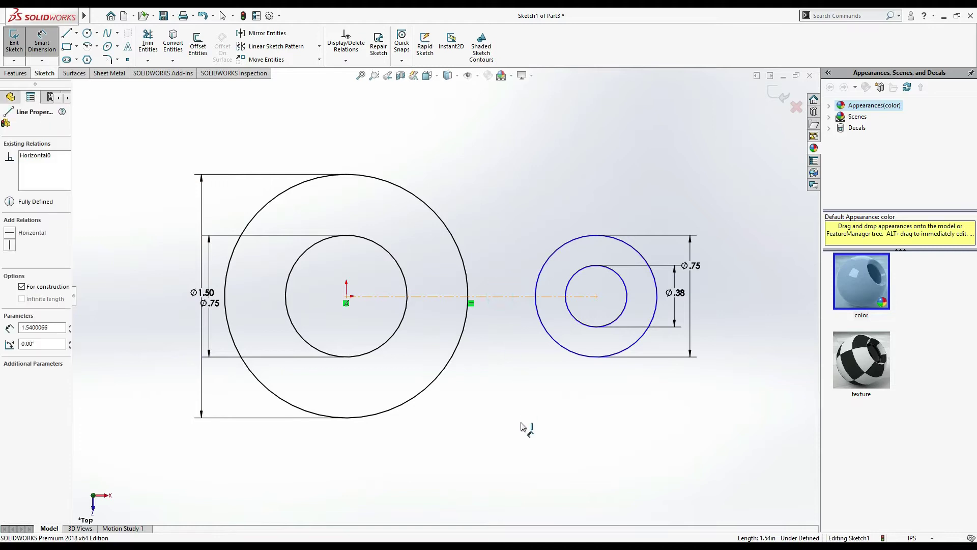
pyautogui.click(519, 436)
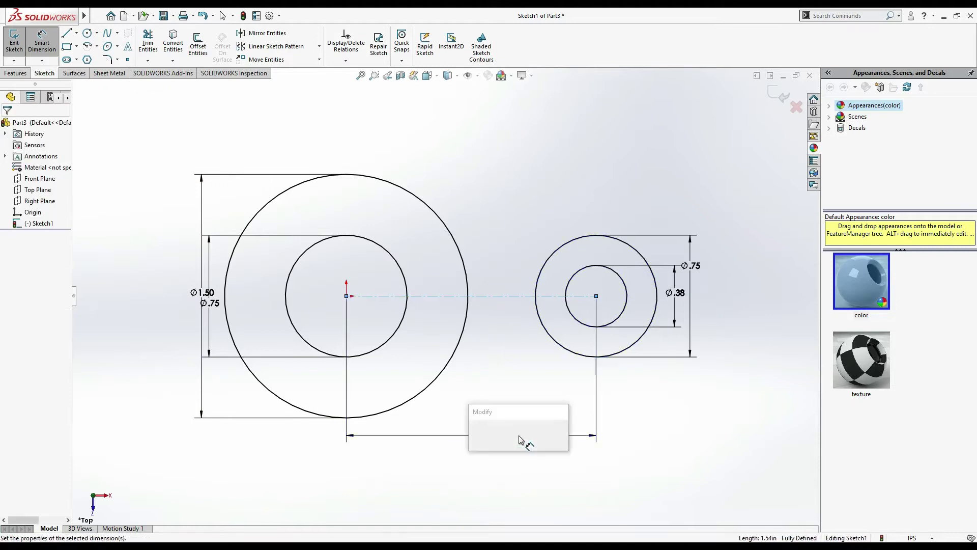
pyautogui.write('2.22')
pyautogui.press('Return')
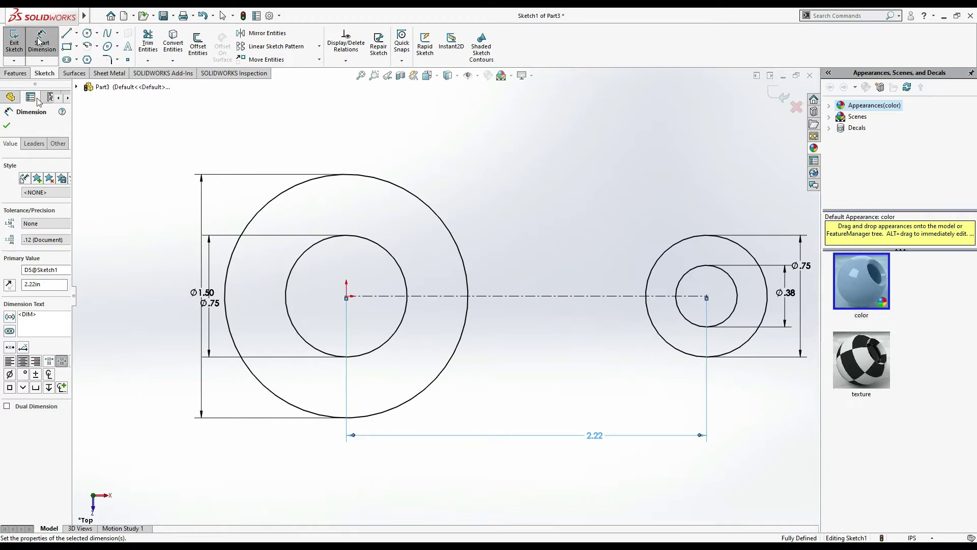
pyautogui.click(432, 204)
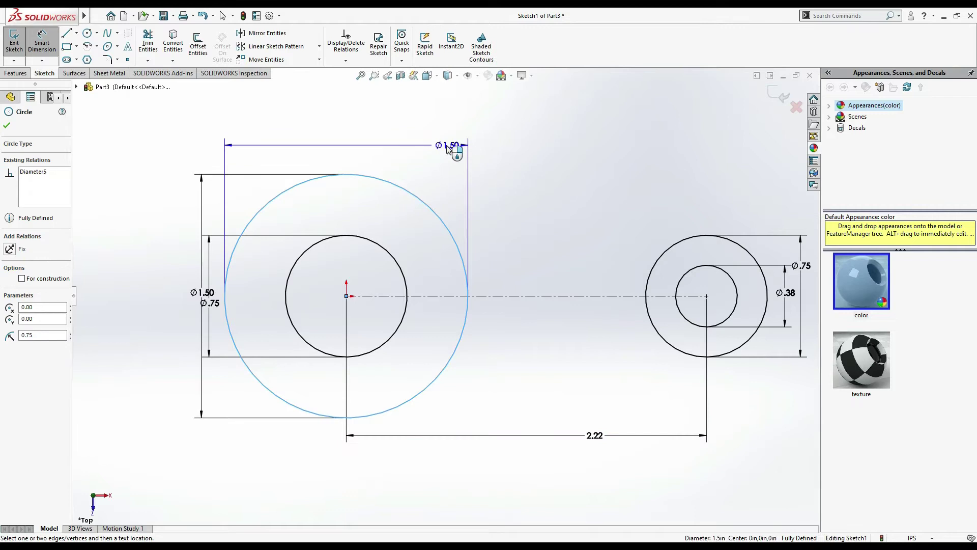
pyautogui.click(447, 147)
# Step: Sketch two straight lines joining the outer circles tangentially, one along the upper side and one along the lower side
pyautogui.click(66, 33)
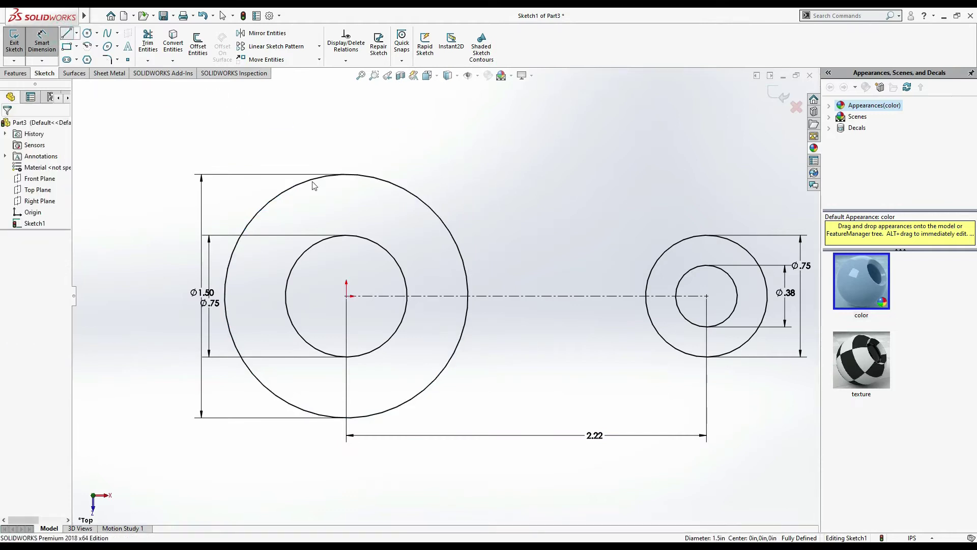
pyautogui.click(413, 195)
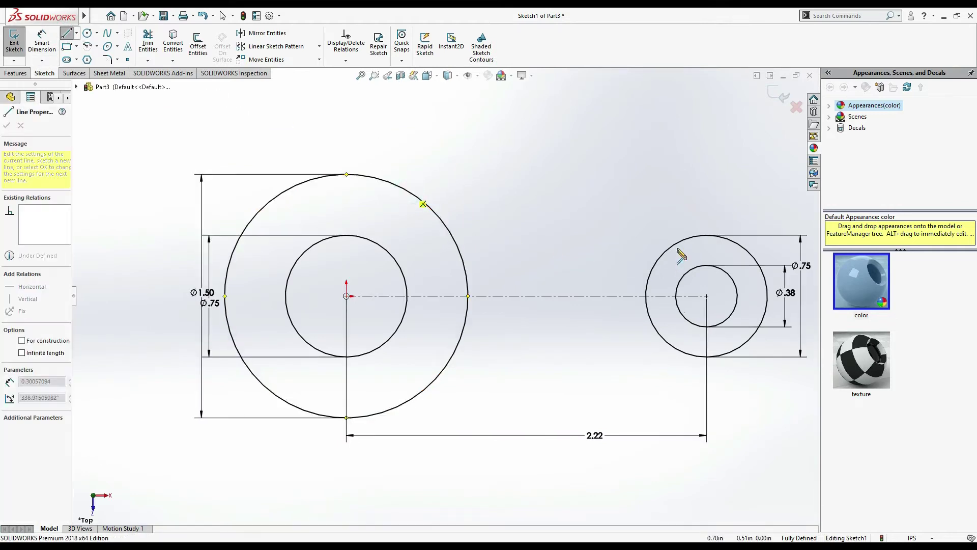
pyautogui.click(684, 244)
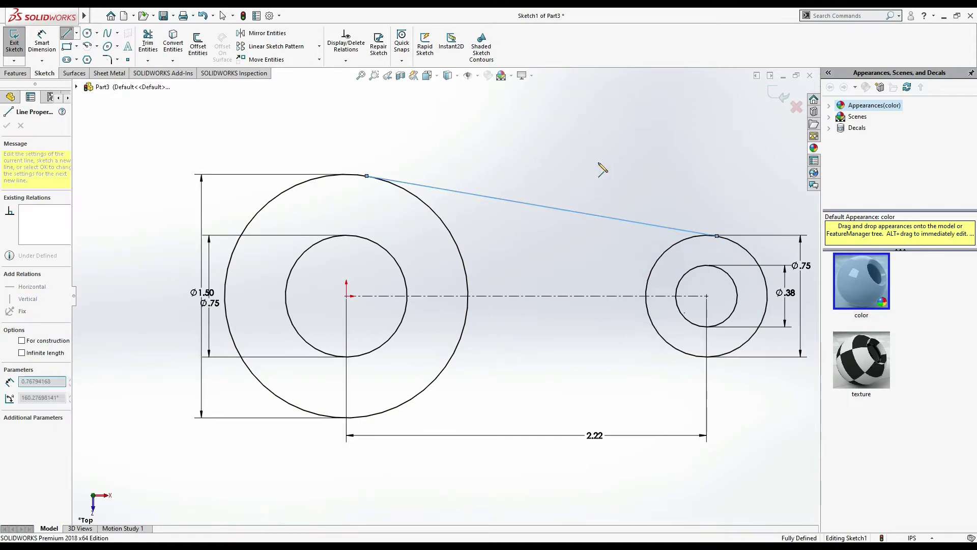
pyautogui.press('Escape')
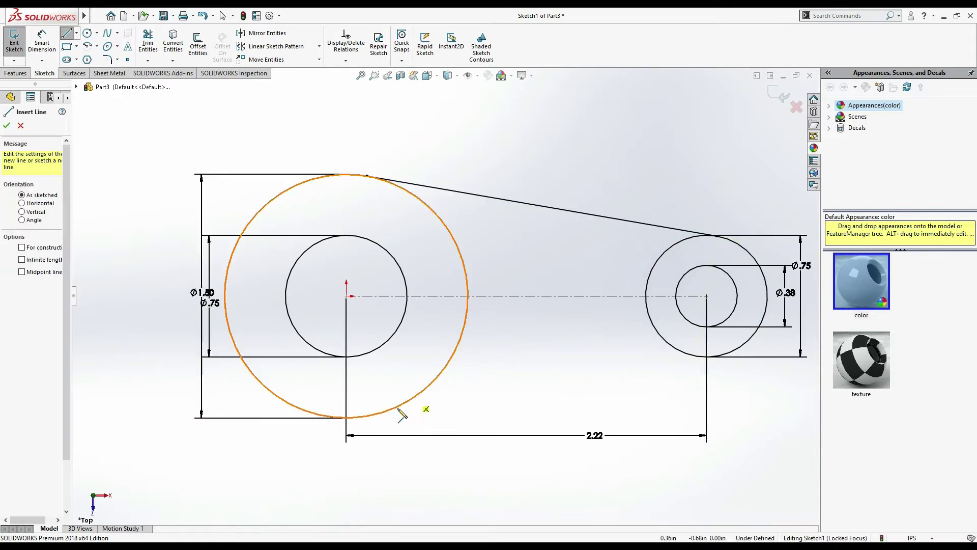
pyautogui.click(393, 410)
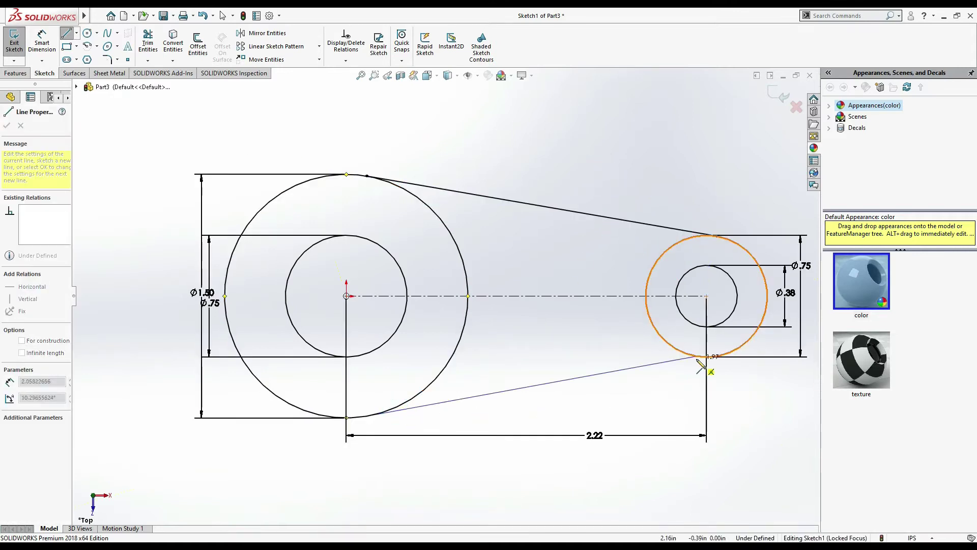
pyautogui.click(701, 360)
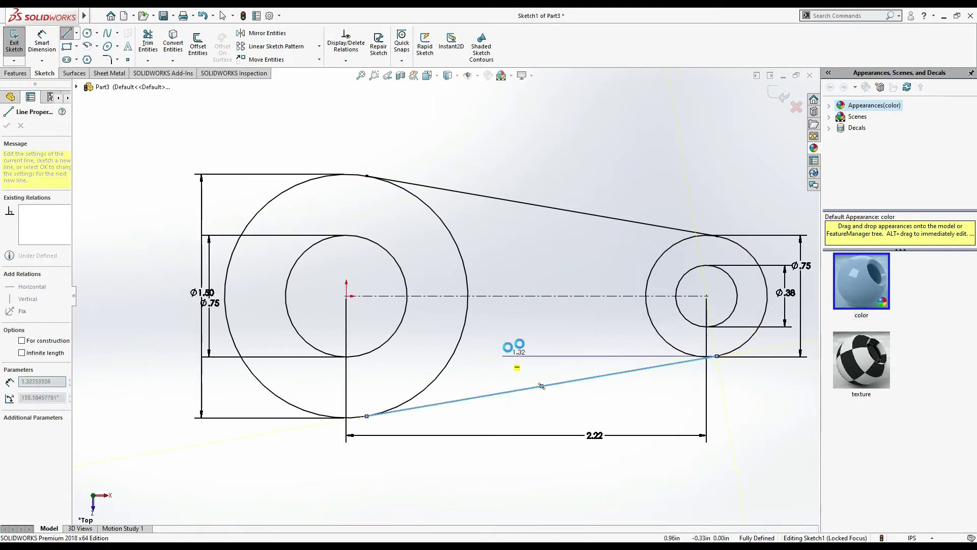
pyautogui.press('Escape')
# Step: Apply tangent relations between the 1.50 in circle and both the upper and lower side lines
pyautogui.moveTo(400, 157); pyautogui.dragTo(376, 192)
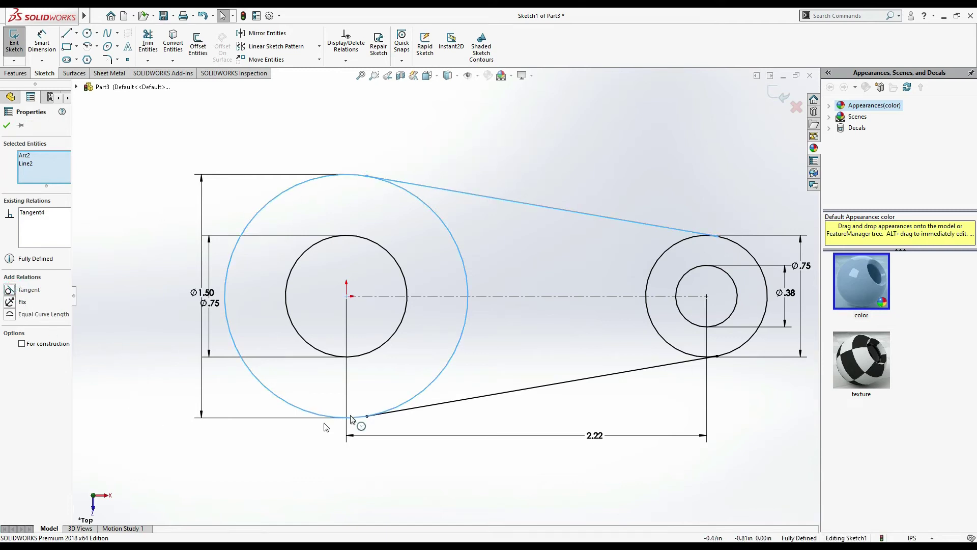
pyautogui.click(412, 429)
pyautogui.moveTo(412, 429); pyautogui.dragTo(379, 397)
pyautogui.click(9, 293)
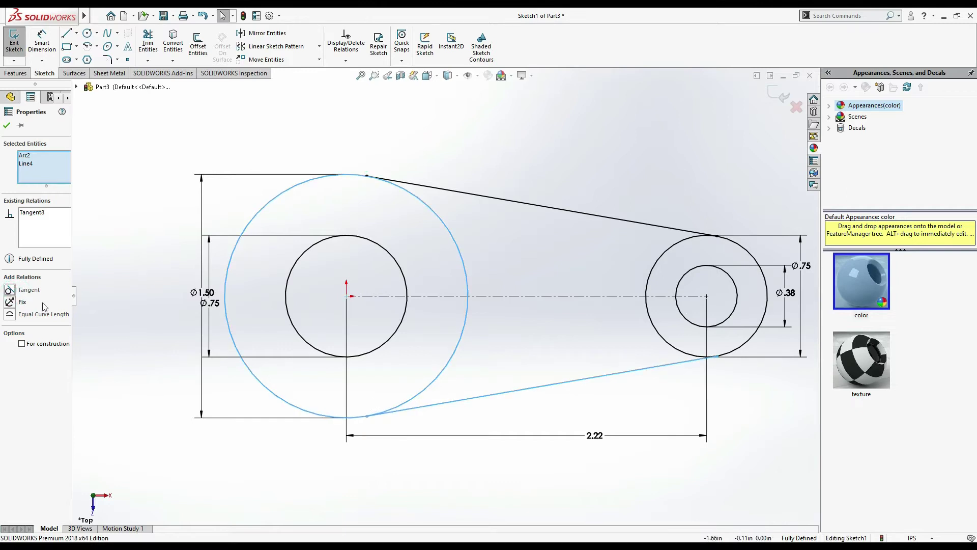
# Step: Apply tangent relations between the outer circle at the far end and both side lines
pyautogui.click(649, 400)
pyautogui.moveTo(693, 377); pyautogui.dragTo(675, 344)
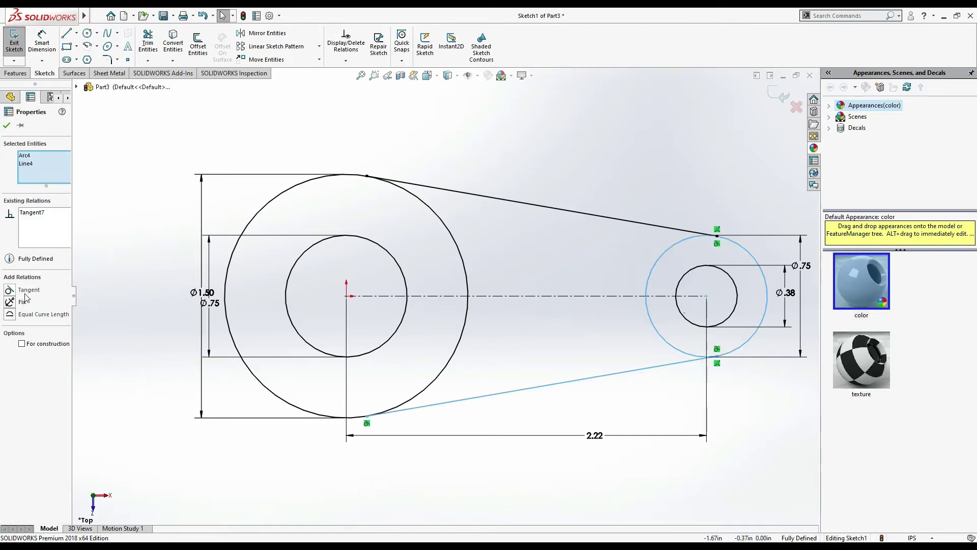
pyautogui.click(689, 213)
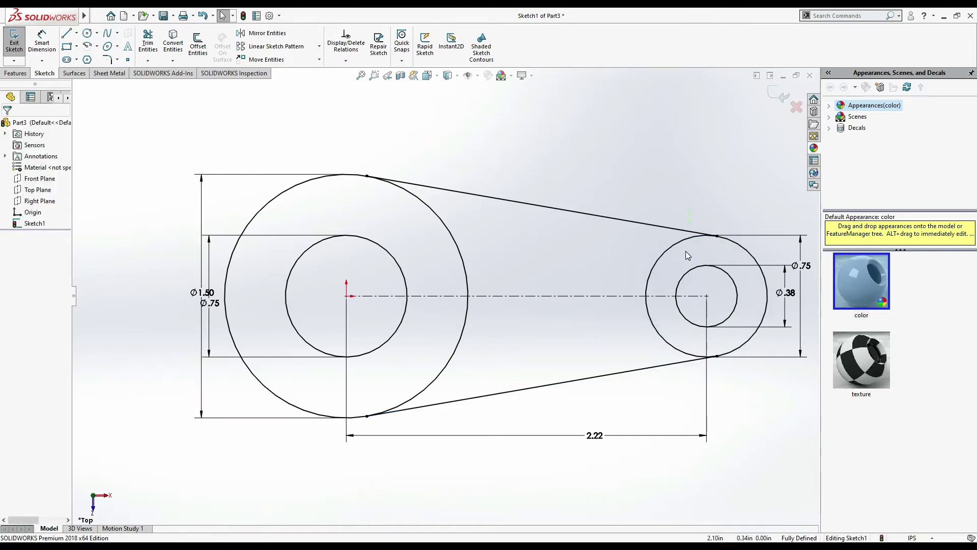
pyautogui.moveTo(685, 251); pyautogui.dragTo(685, 252)
pyautogui.click(10, 294)
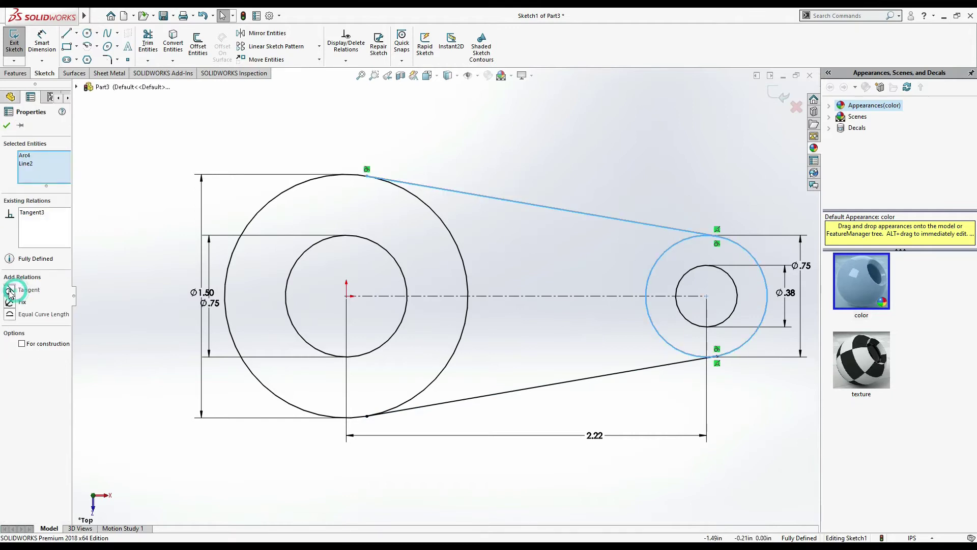
pyautogui.click(5, 127)
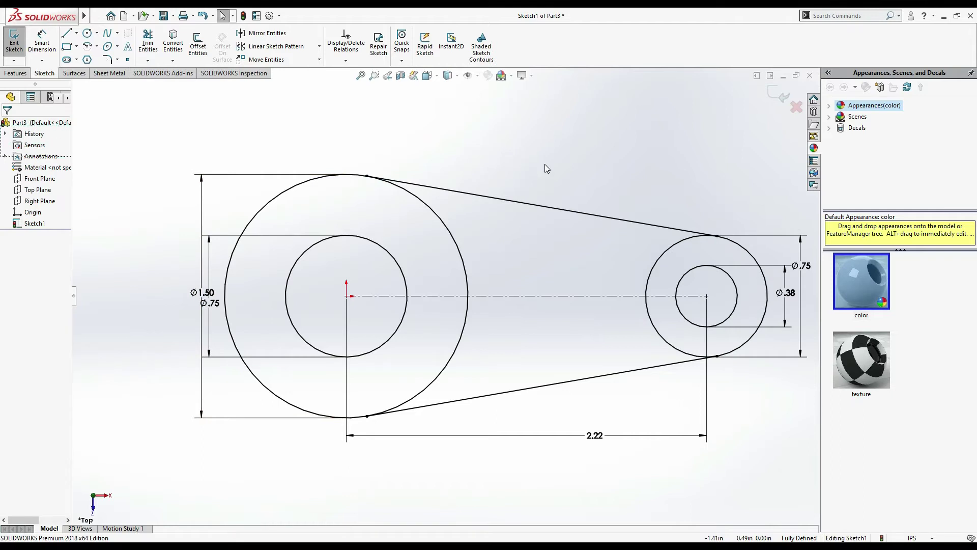
# Step: Trim away the outer circles' inward-facing arcs between the side lines, leaving one closed crank outline with two holes
pyautogui.click(149, 48)
pyautogui.moveTo(474, 231); pyautogui.dragTo(420, 239)
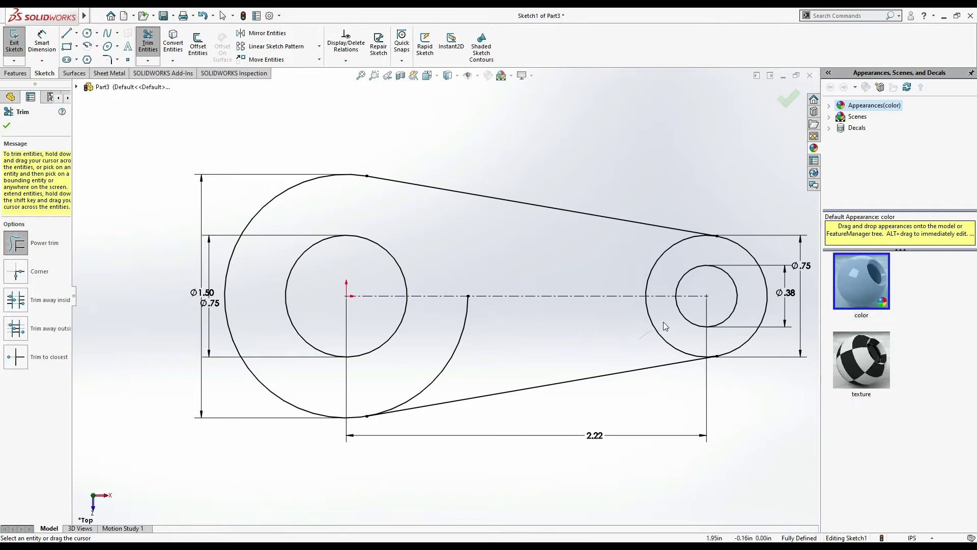
pyautogui.moveTo(642, 261); pyautogui.dragTo(665, 275)
pyautogui.moveTo(452, 343); pyautogui.dragTo(462, 340)
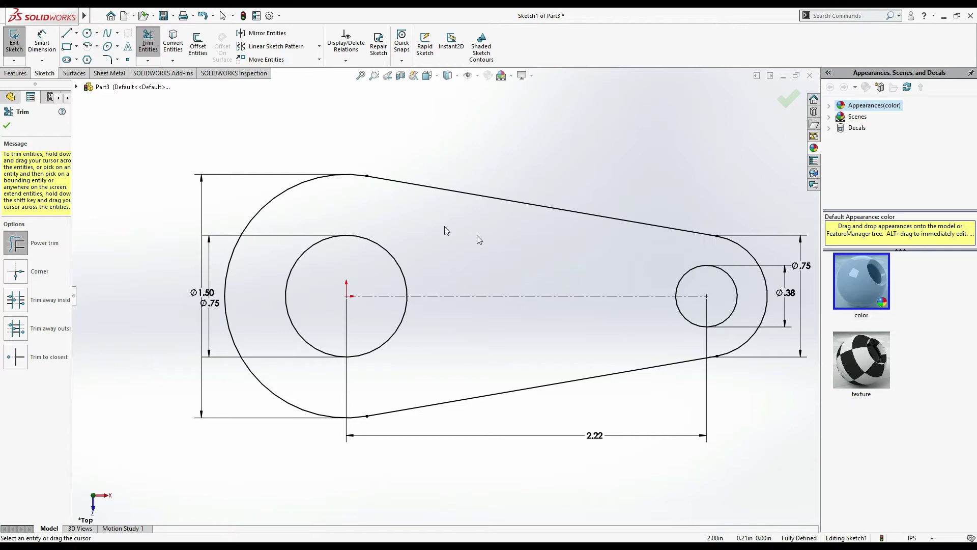
pyautogui.click(7, 127)
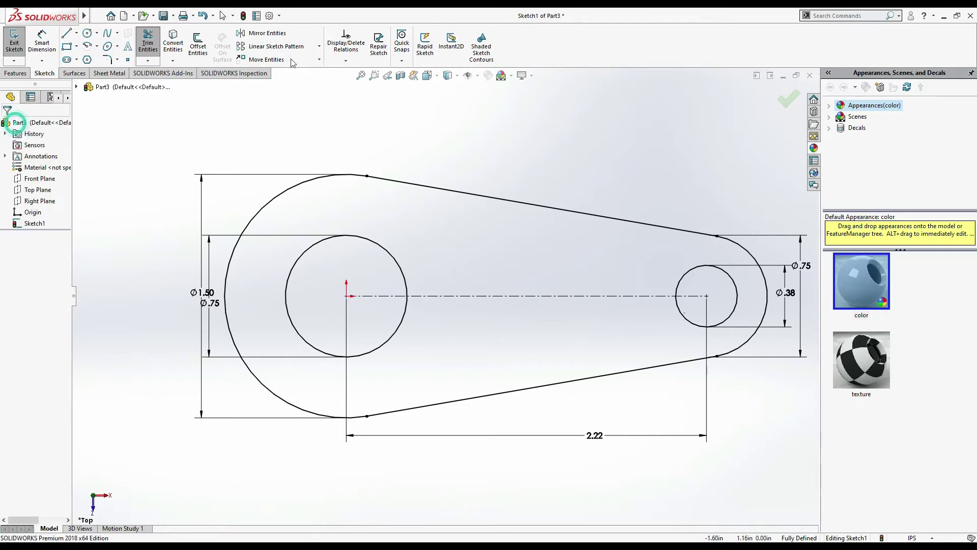
# Step: Check the plate thickness in the crank.png drawing and extrude the crank profile 0.30 in as a blind boss
pyautogui.click(361, 76)
pyautogui.click(16, 73)
pyautogui.click(18, 46)
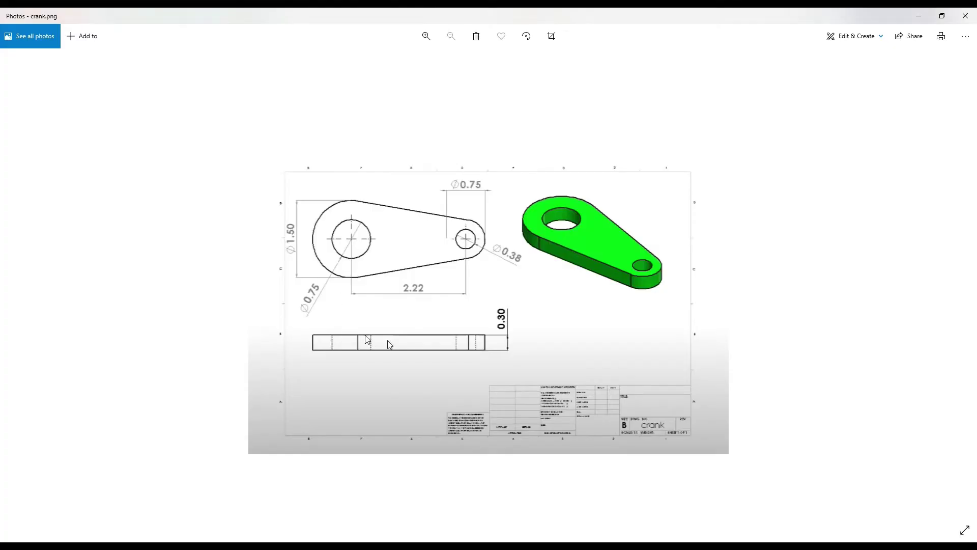
pyautogui.hotkey('alt', 'Tab')
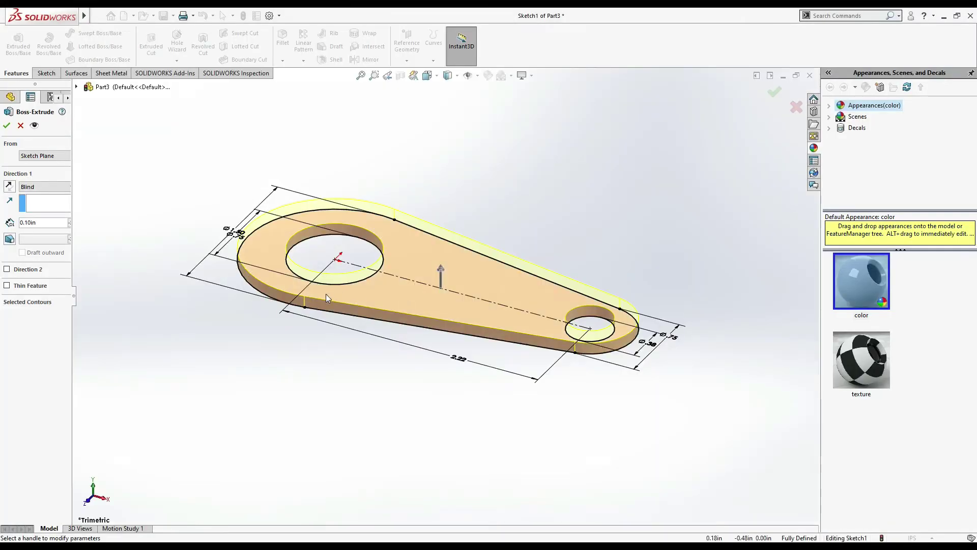
pyautogui.write('0.3')
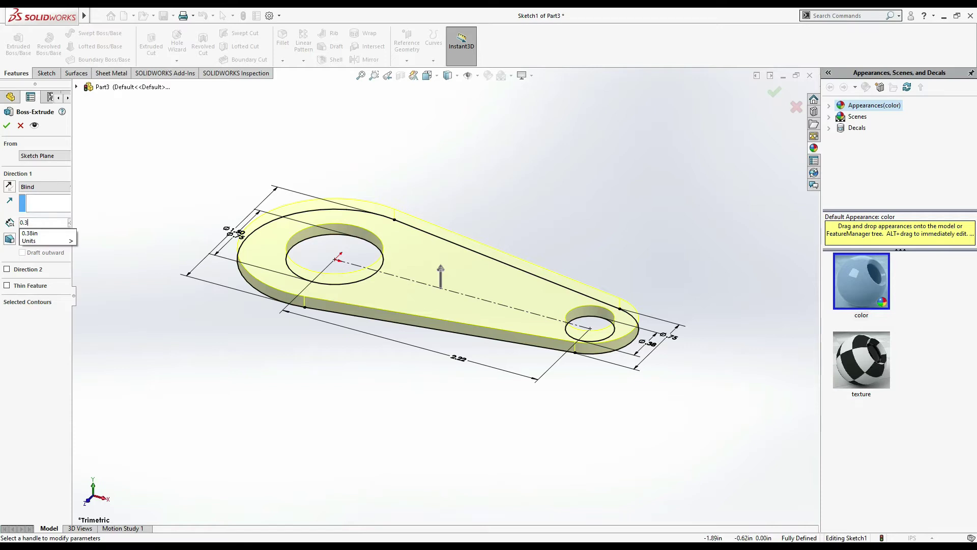
pyautogui.press('Return')
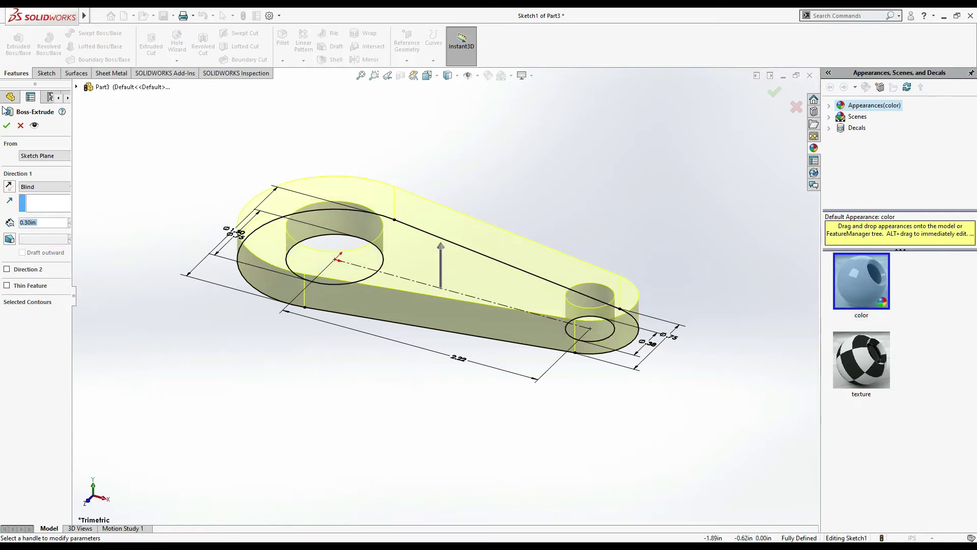
pyautogui.click(6, 126)
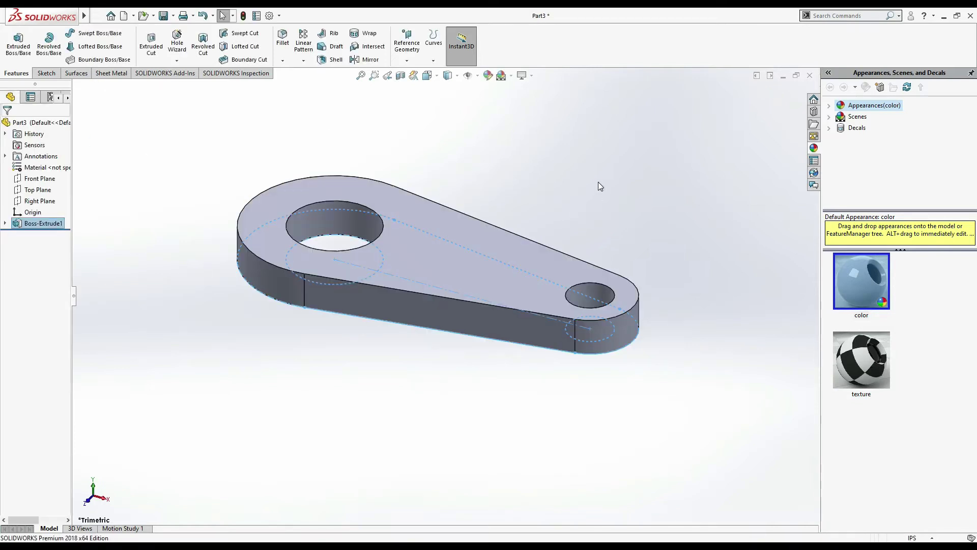
# Step: Color the whole crank part light green with RGB 128, 255, 128
pyautogui.click(598, 181)
pyautogui.moveTo(599, 181); pyautogui.dragTo(619, 227, button='middle')
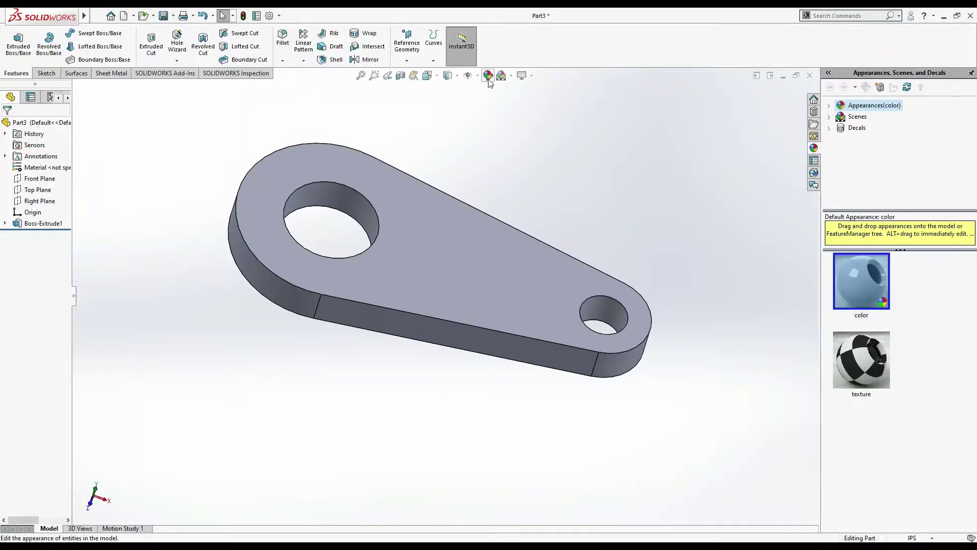
pyautogui.click(488, 77)
pyautogui.click(53, 328)
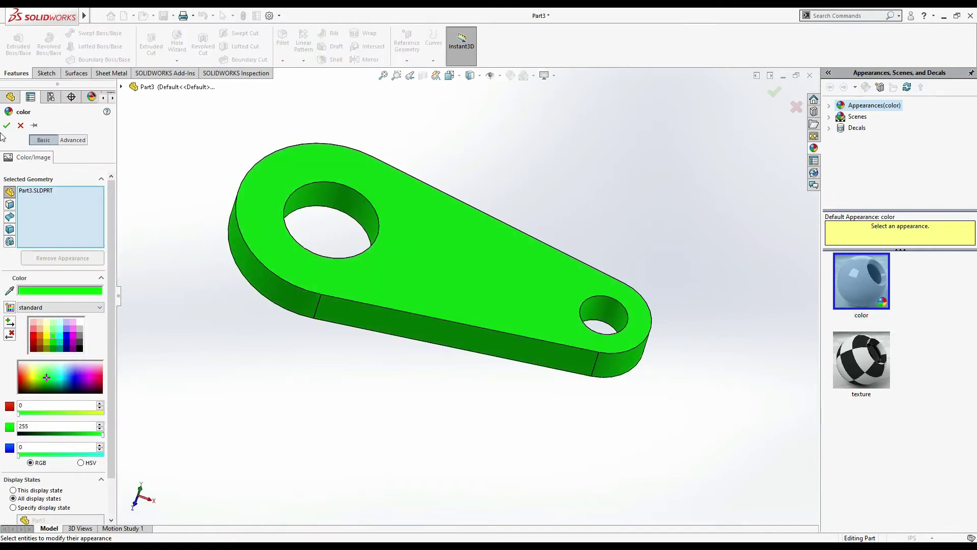
pyautogui.click(54, 329)
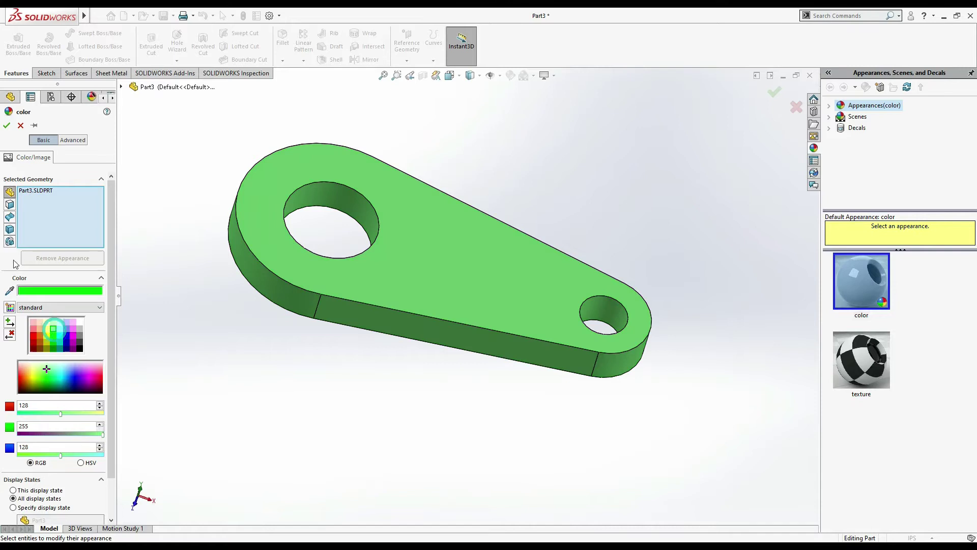
pyautogui.click(8, 127)
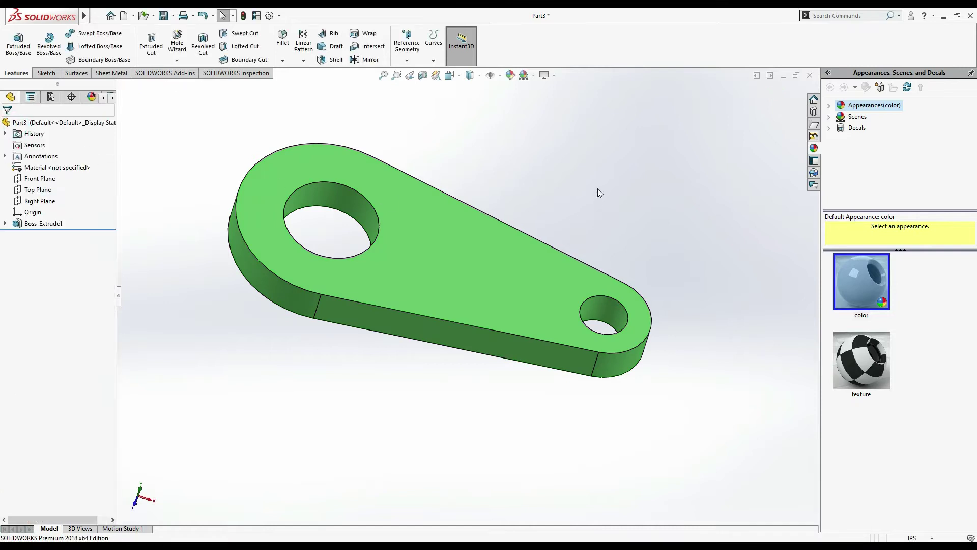
# Step: Save the part as crank in the Geneva mechanism folder
pyautogui.hotkey('ctrl', 's')
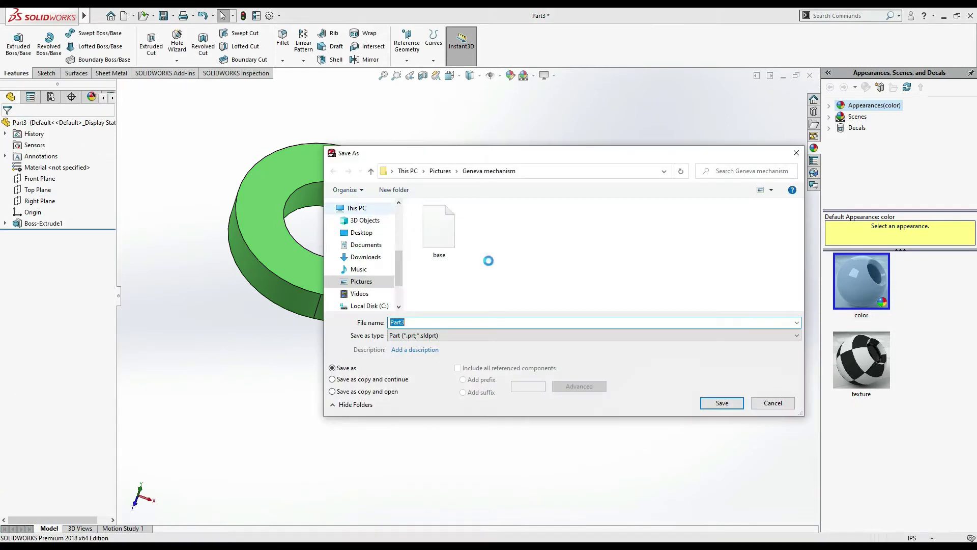
pyautogui.write('crank')
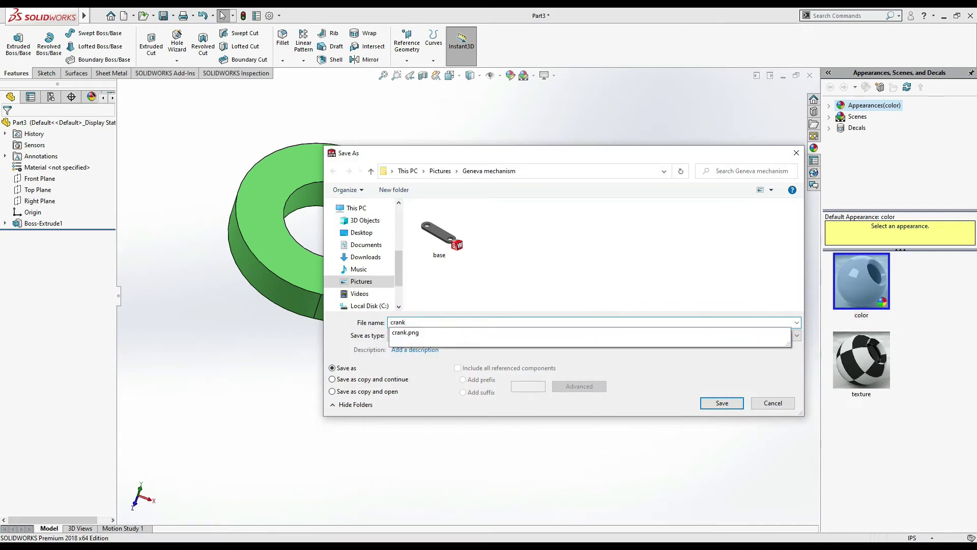
pyautogui.press('Return')
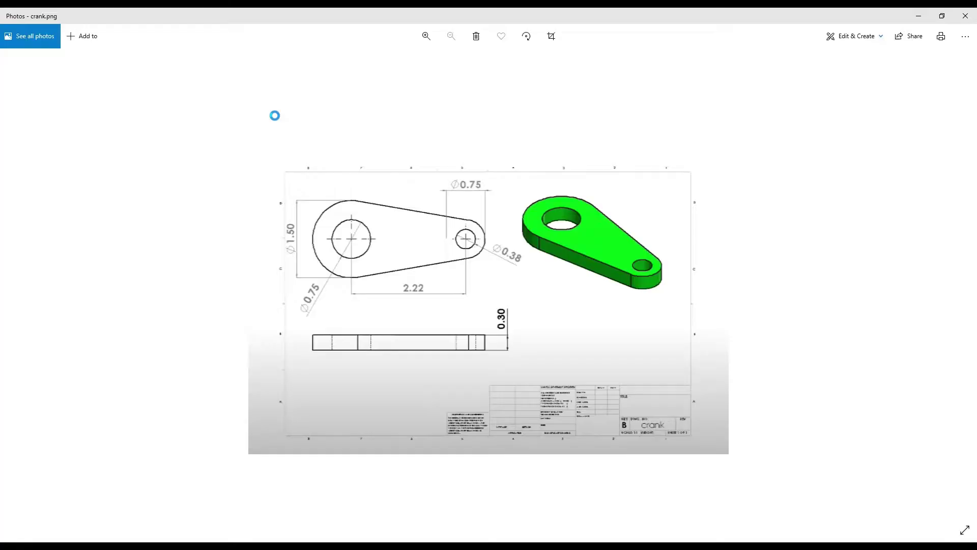
# Step: Bring up the Geneva wheel.png drawing in Photos, and create a new SOLIDWORKS part with IPS (inch, pound, second) units
pyautogui.press('Right')
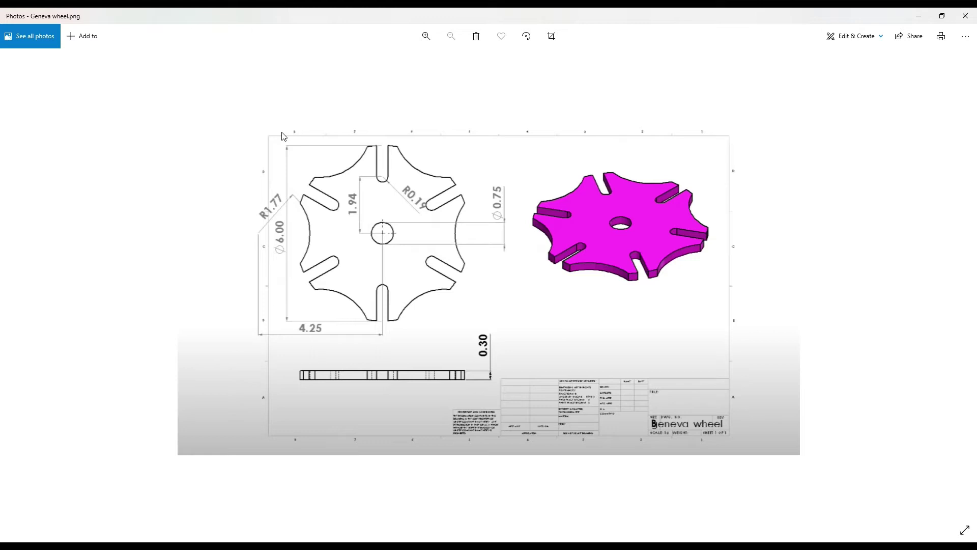
pyautogui.hotkey('alt', 'Tab')
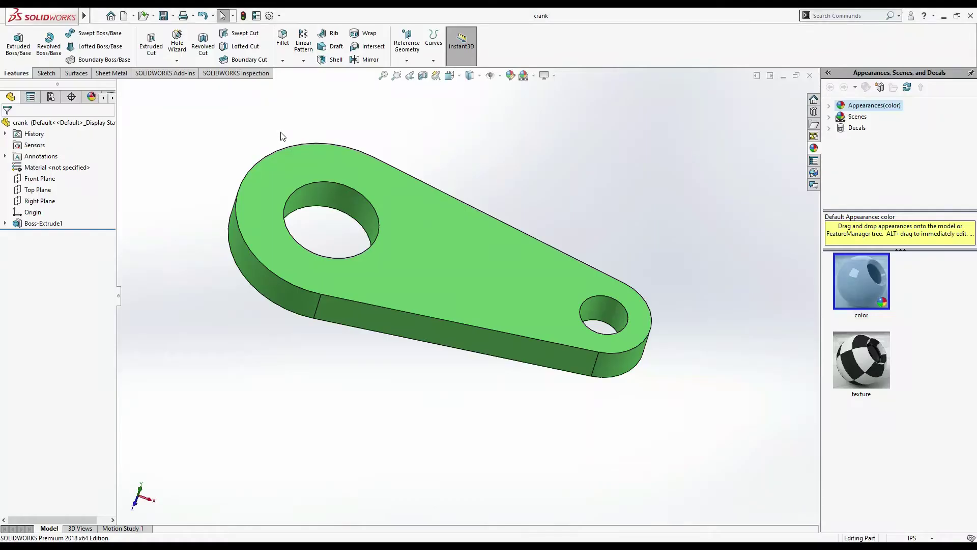
pyautogui.click(126, 19)
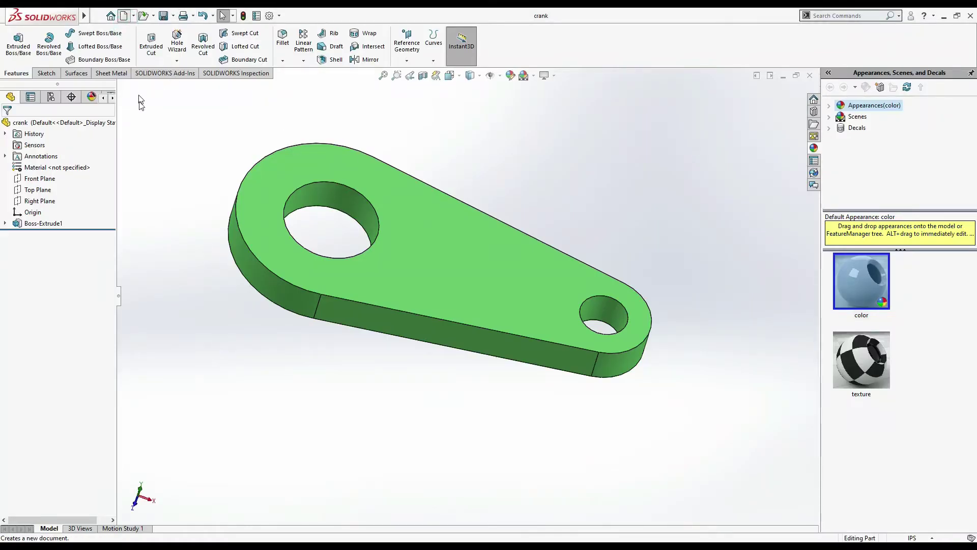
pyautogui.click(403, 402)
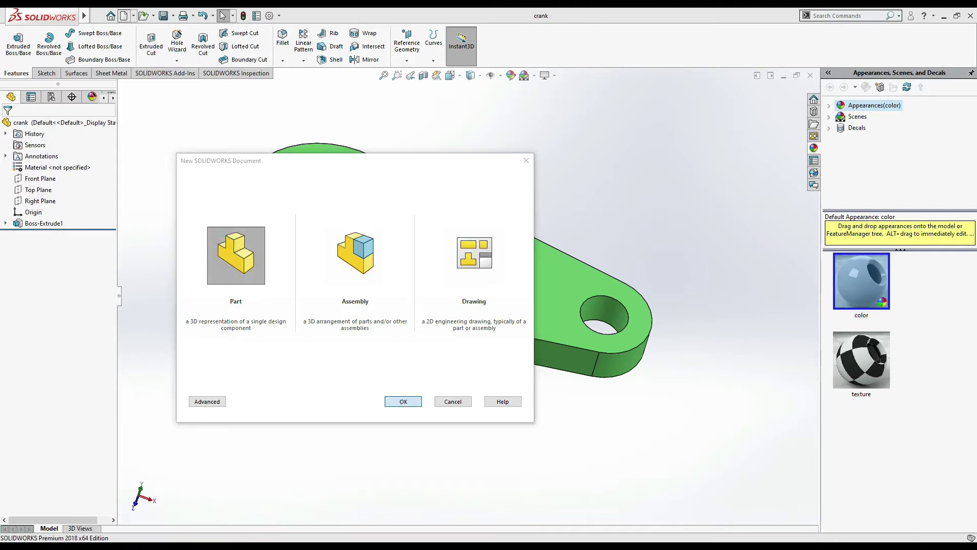
pyautogui.click(910, 539)
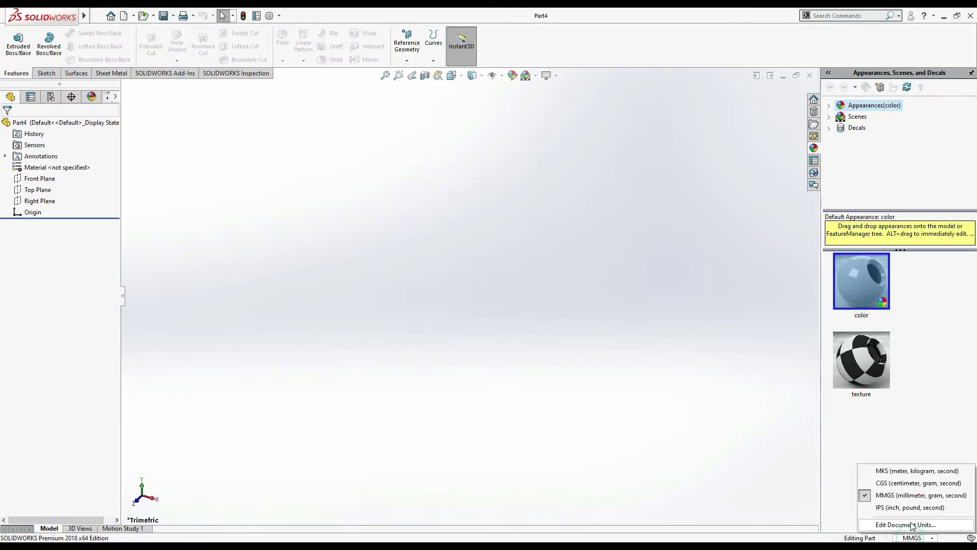
pyautogui.click(915, 506)
# Step: Sketch three concentric circles centered on the origin on the Top Plane, with the outermost about 3.84 in in radius
pyautogui.click(38, 189)
pyautogui.click(60, 176)
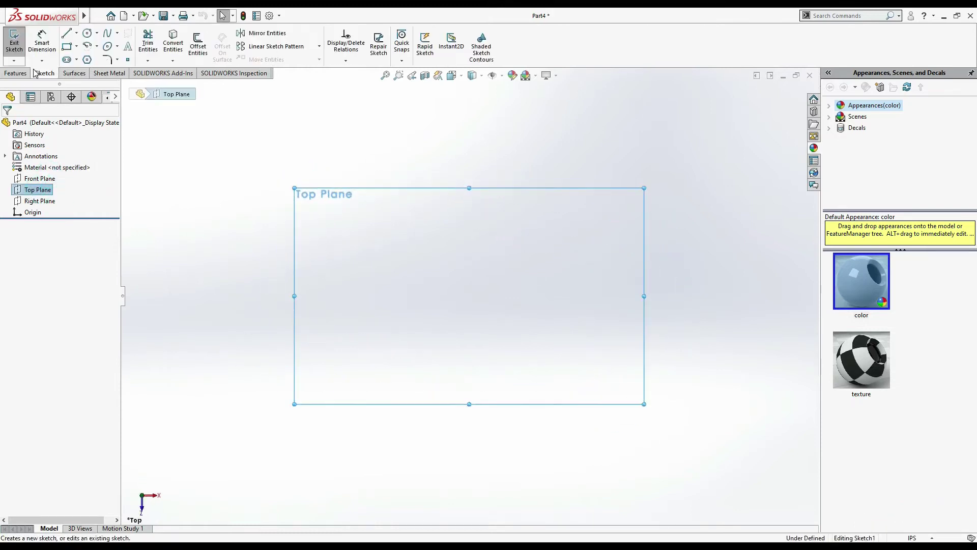
pyautogui.hotkey('alt', 'Tab')
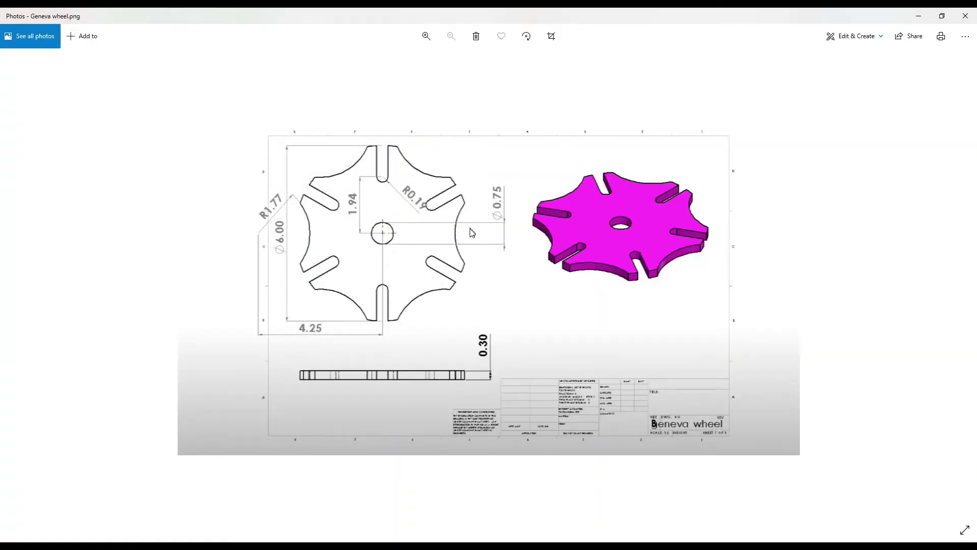
pyautogui.hotkey('alt', 'Tab')
pyautogui.click(87, 33)
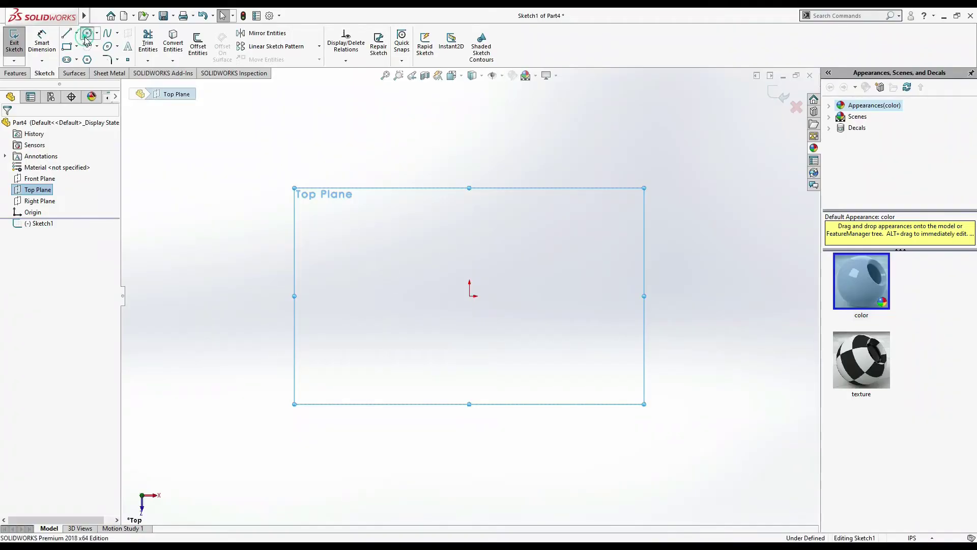
pyautogui.click(469, 295)
pyautogui.click(494, 270)
pyautogui.click(469, 295)
pyautogui.click(520, 241)
pyautogui.click(469, 295)
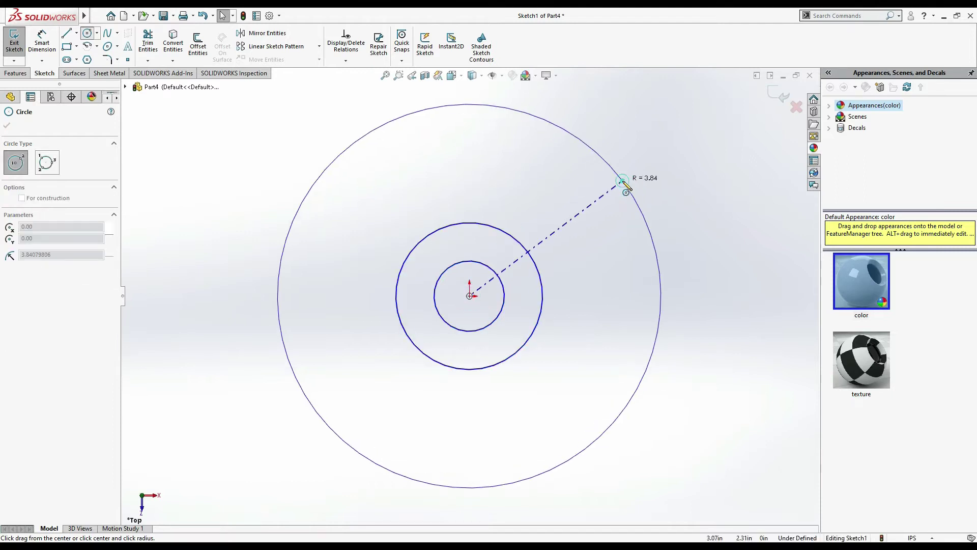
pyautogui.click(626, 186)
pyautogui.press('Escape')
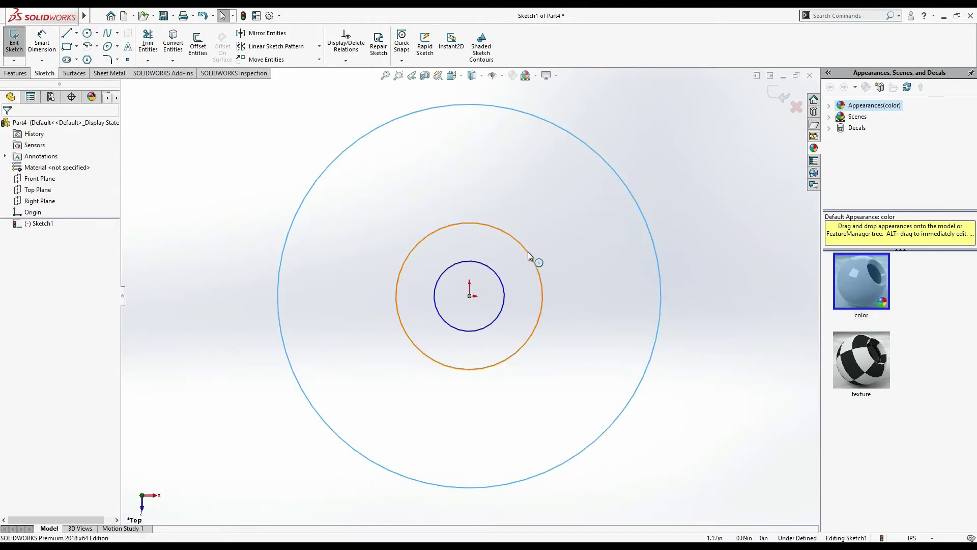
pyautogui.click(66, 33)
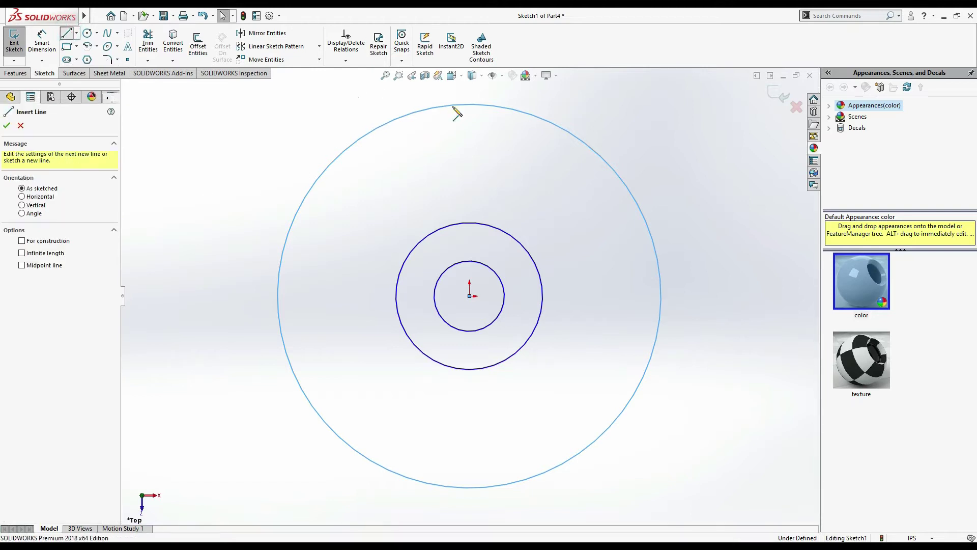
pyautogui.click(30, 241)
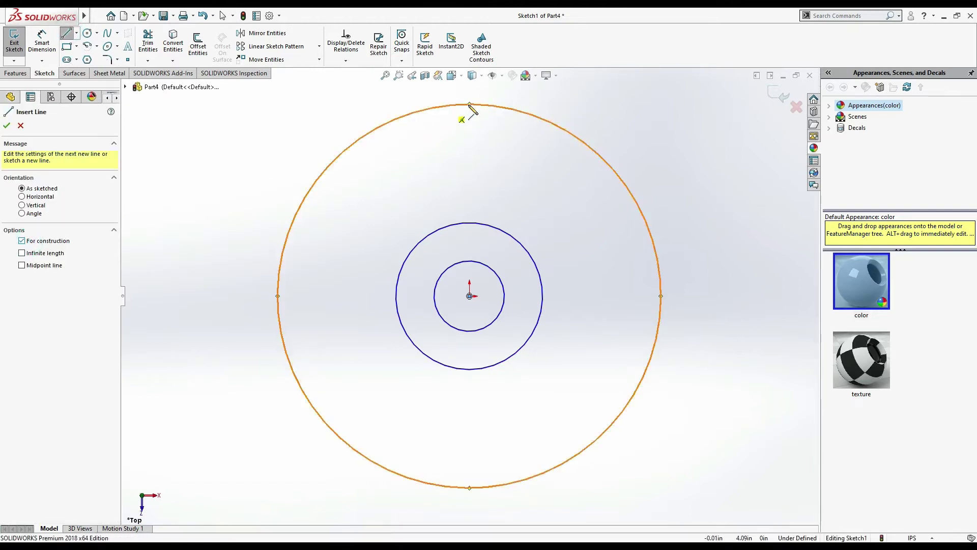
pyautogui.press('Escape')
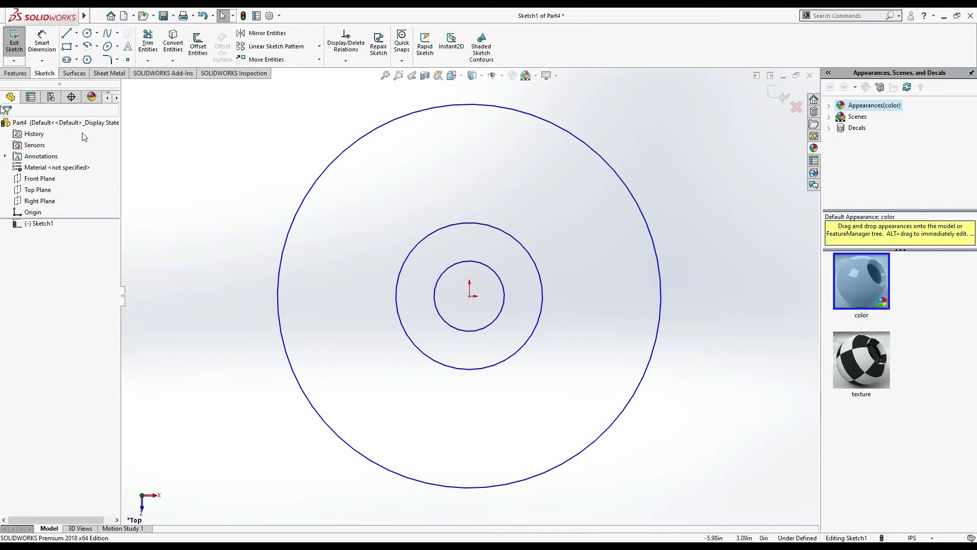
# Step: Convert the middle circle to construction geometry
pyautogui.click(430, 235)
pyautogui.click(25, 262)
# Step: Dimension the innermost circle's diameter as 0.75 in, following the Geneva wheel drawing
pyautogui.click(49, 50)
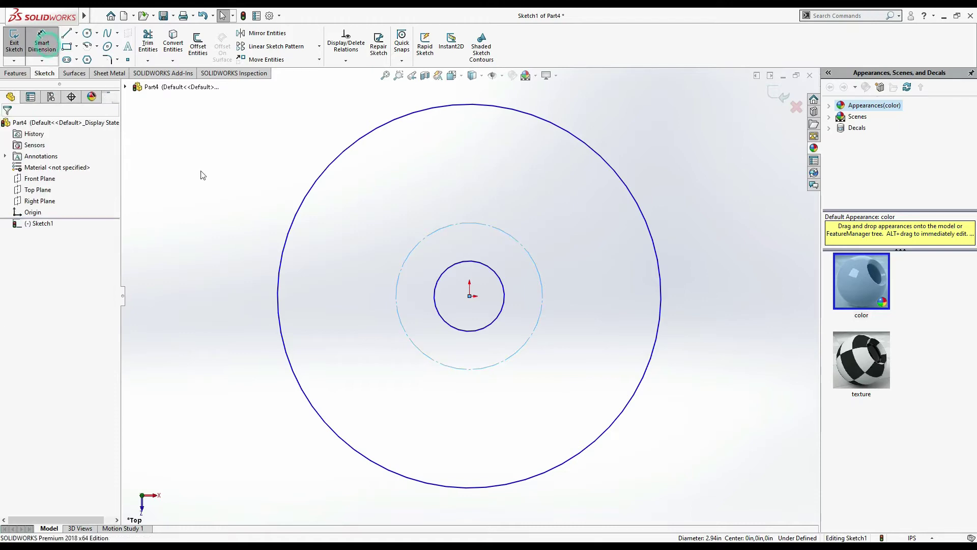
pyautogui.hotkey('alt', 'Tab')
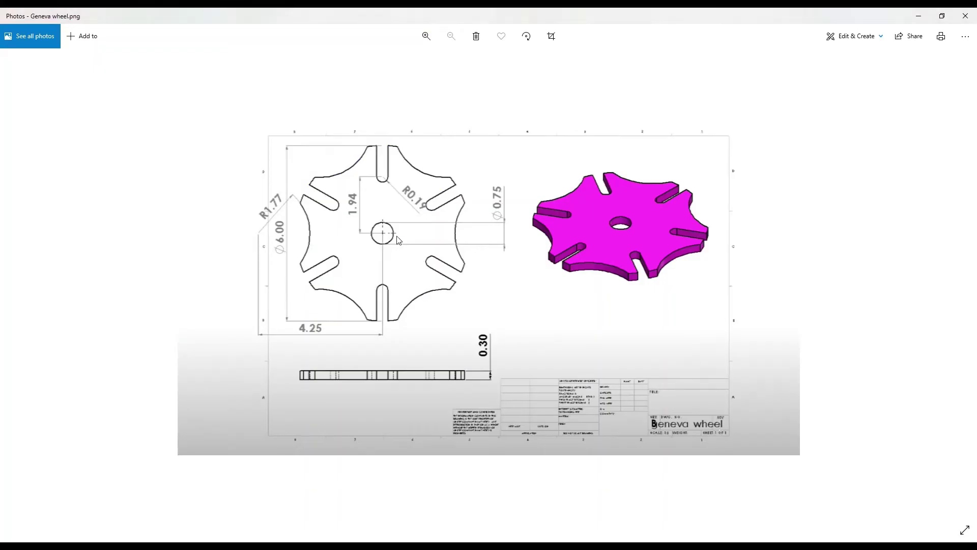
pyautogui.hotkey('alt', 'Tab')
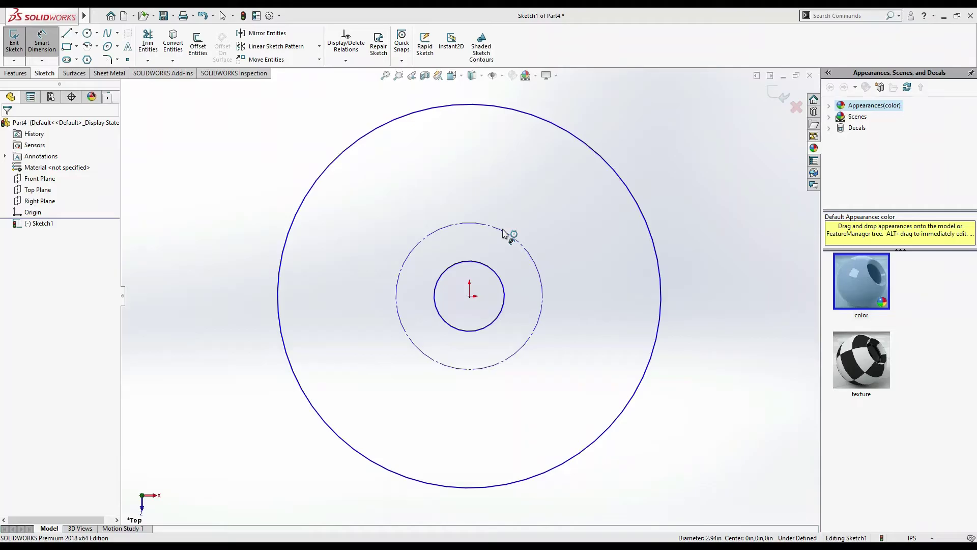
pyautogui.click(493, 282)
pyautogui.click(485, 289)
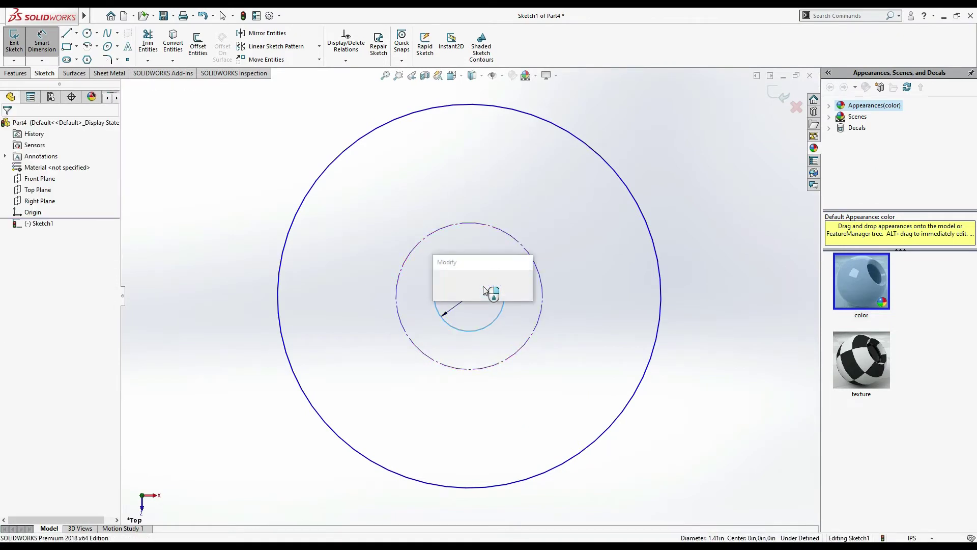
pyautogui.write('.75')
pyautogui.press('Return')
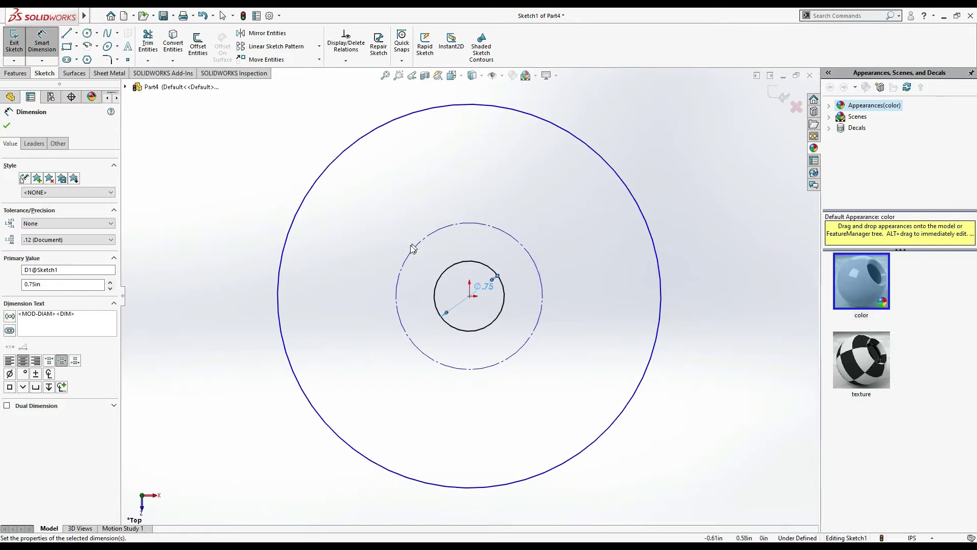
# Step: Dimension the construction circle's diameter as 1.94*2 in, following the Geneva wheel drawing
pyautogui.hotkey('alt', 'Tab')
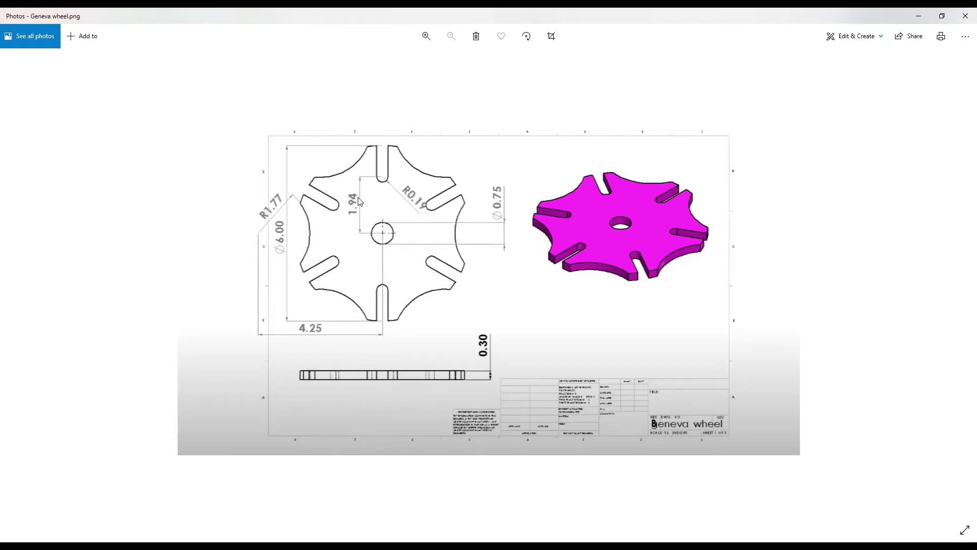
pyautogui.hotkey('alt', 'Tab')
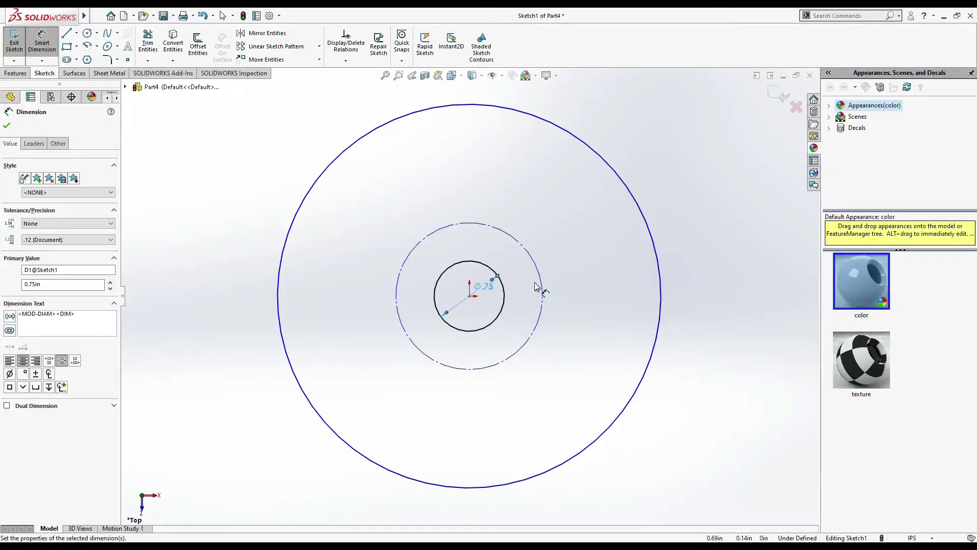
pyautogui.click(542, 288)
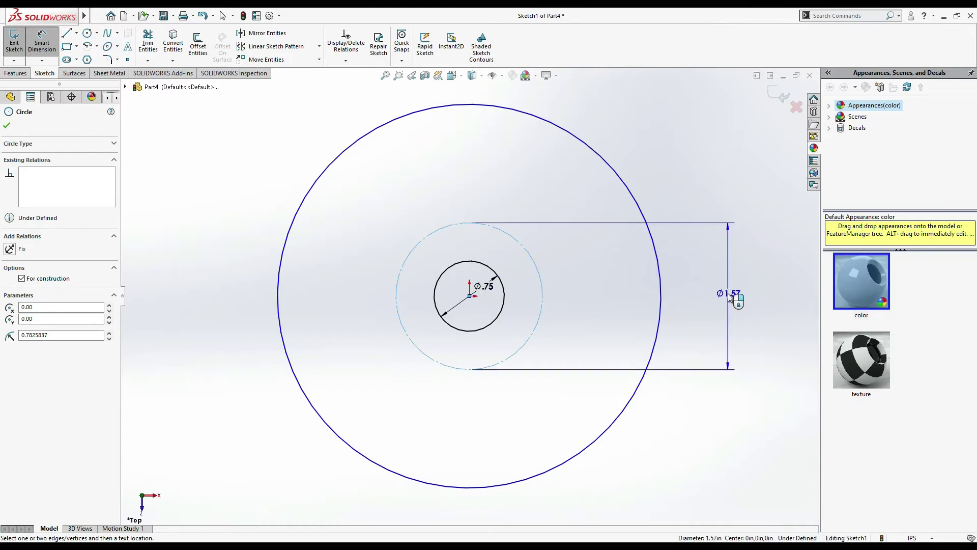
pyautogui.click(729, 298)
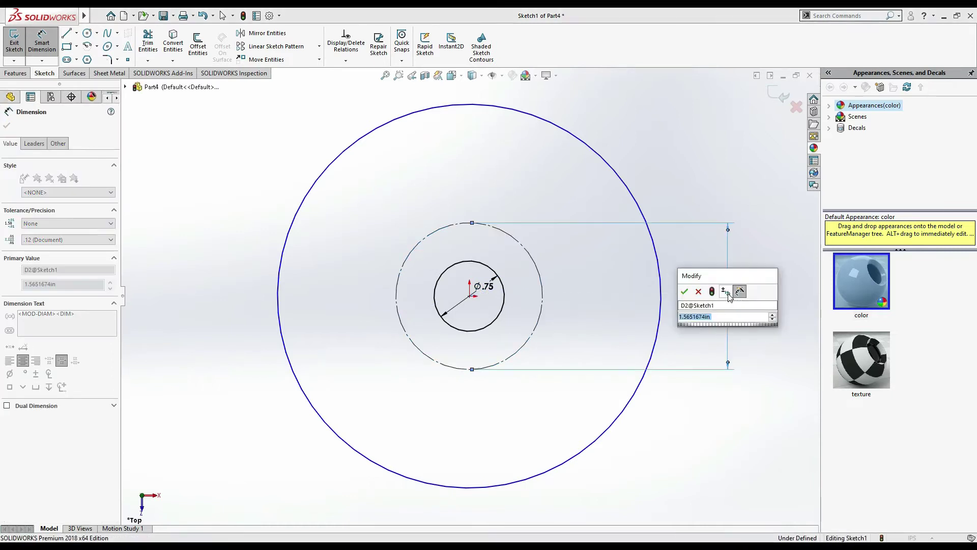
pyautogui.hotkey('alt', 'Tab')
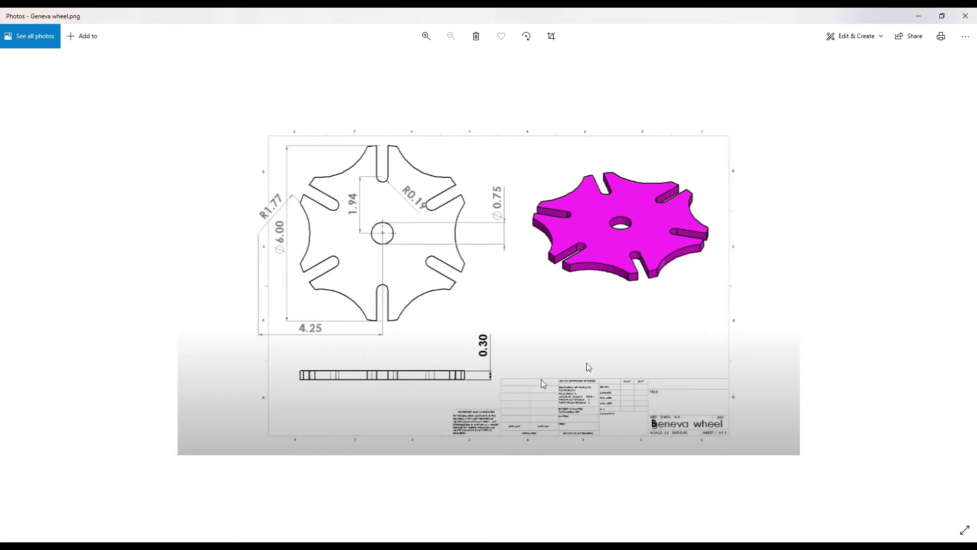
pyautogui.click(197, 547)
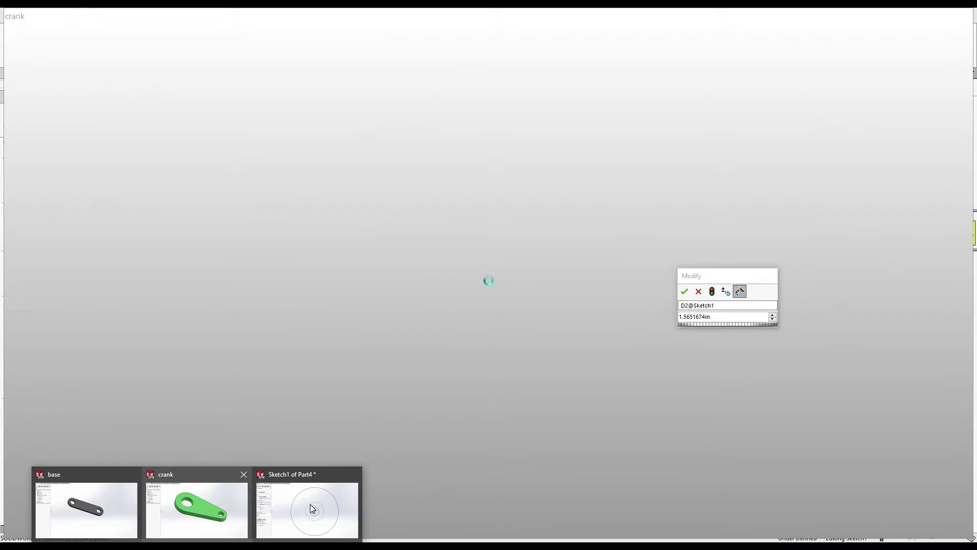
pyautogui.click(313, 508)
pyautogui.write('1.94*2')
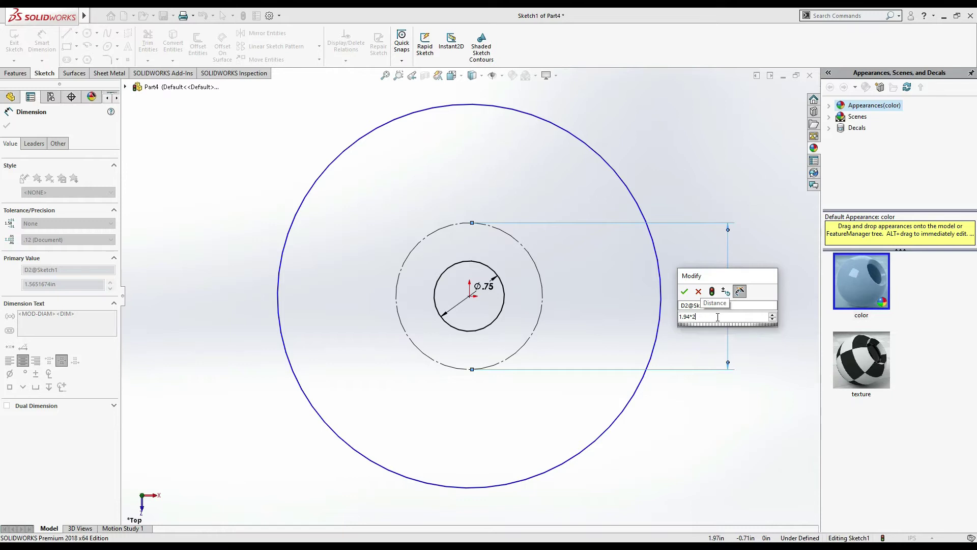
pyautogui.press('Escape')
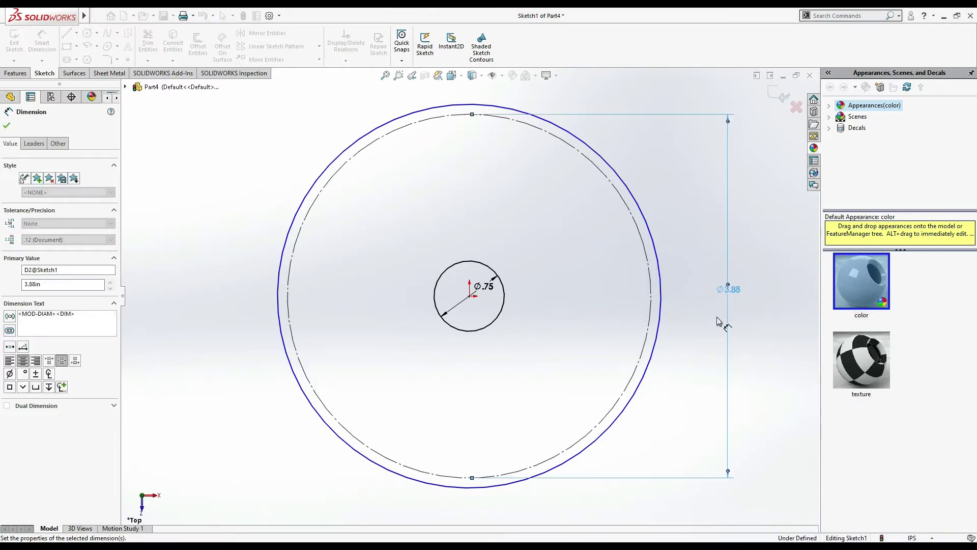
# Step: Dimension the outermost circle's diameter as 6 in, following the Geneva wheel drawing
pyautogui.hotkey('alt', 'Tab')
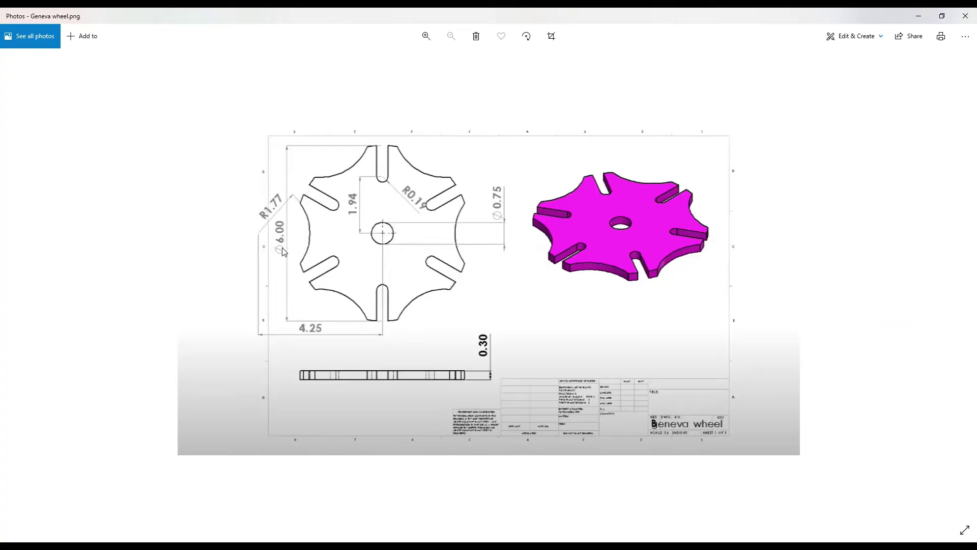
pyautogui.hotkey('alt', 'Tab')
pyautogui.click(280, 297)
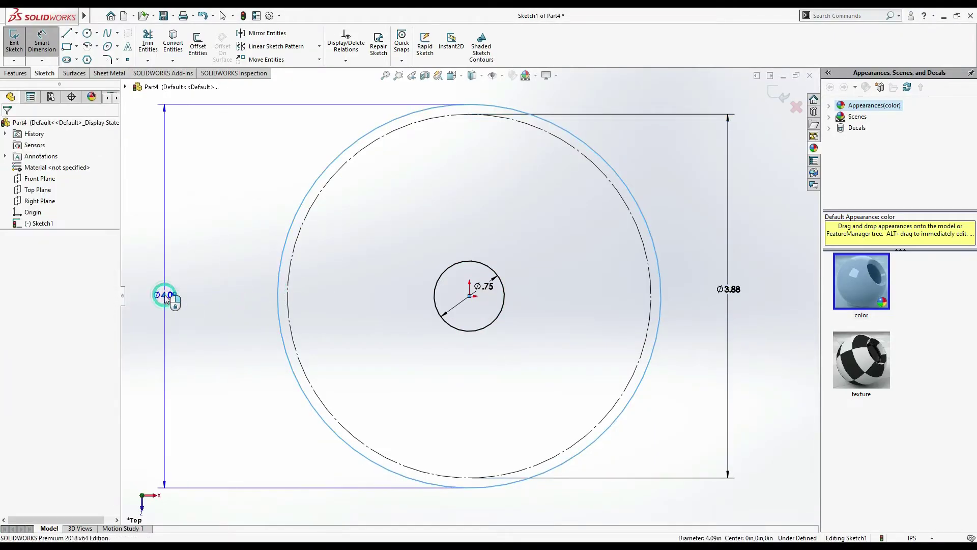
pyautogui.click(165, 297)
pyautogui.write('6')
pyautogui.press('Return')
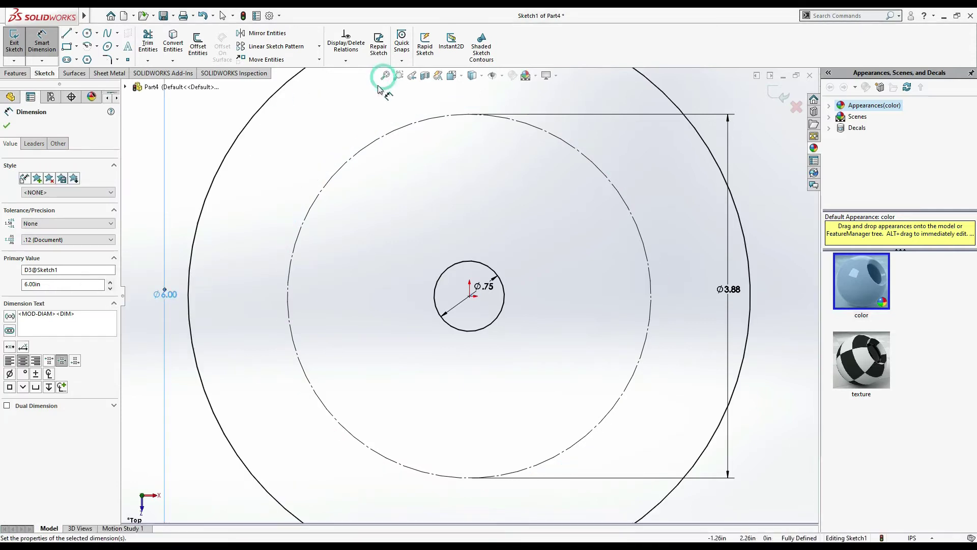
pyautogui.click(385, 76)
pyautogui.press('Escape')
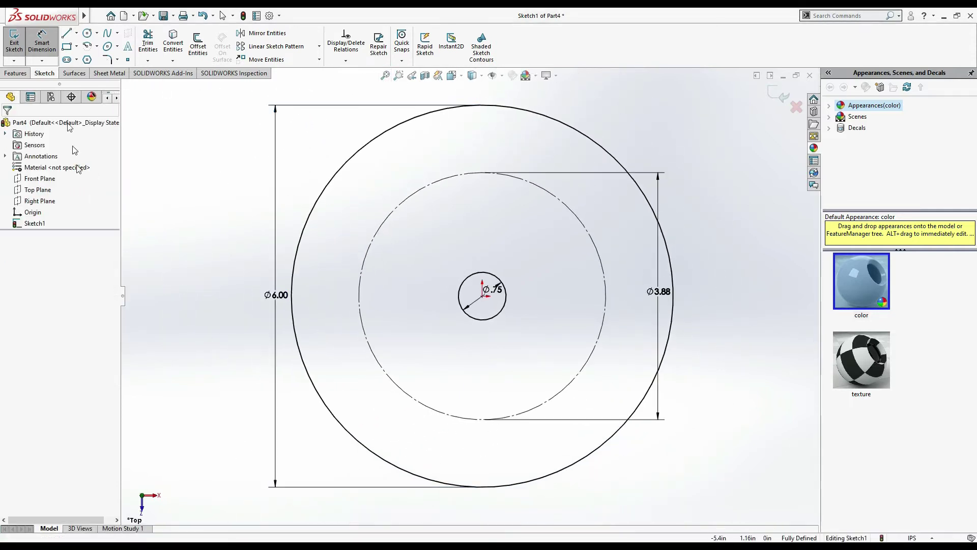
# Step: Draw a vertical construction line from the top of the outermost circle to the origin, and a horizontal one from the origin to beyond that circle's right side
pyautogui.click(65, 36)
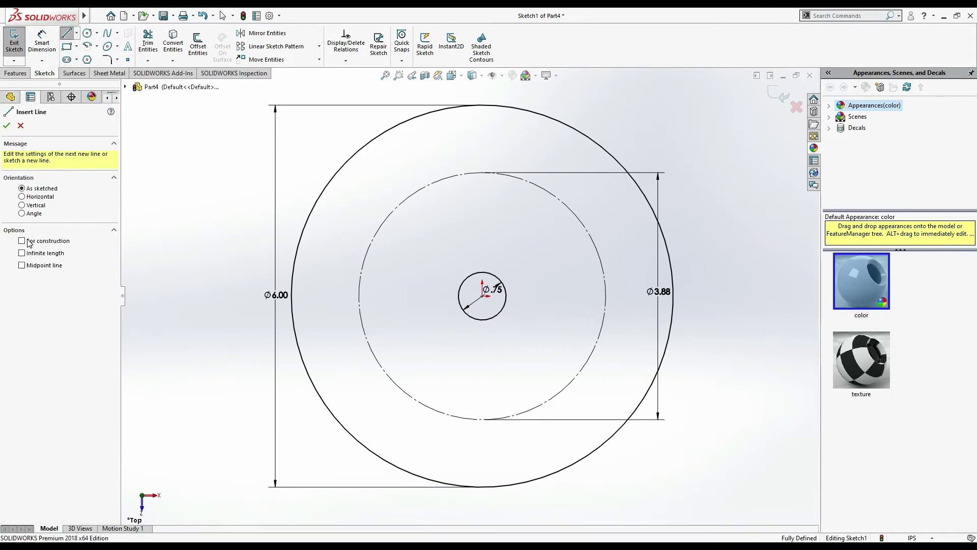
pyautogui.click(483, 105)
pyautogui.click(482, 296)
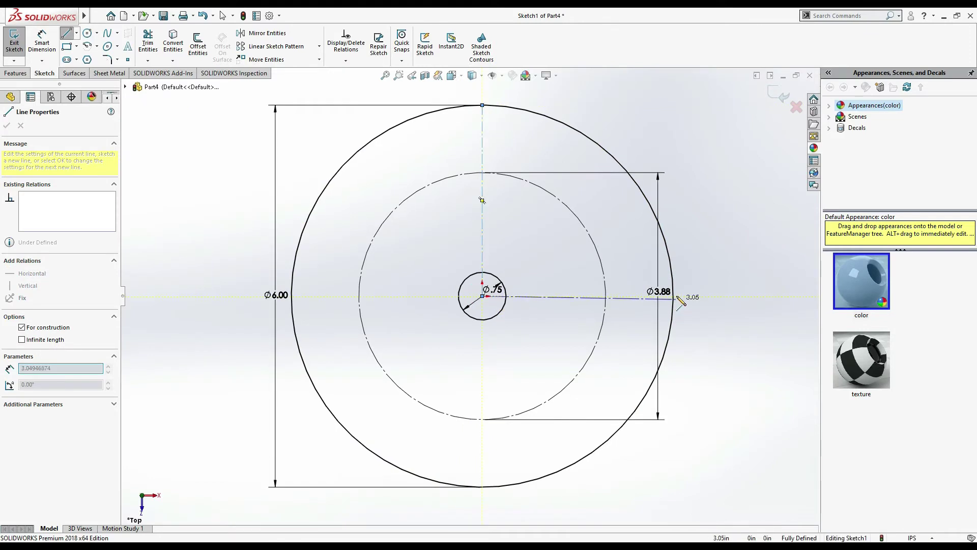
pyautogui.click(719, 296)
pyautogui.press('Escape')
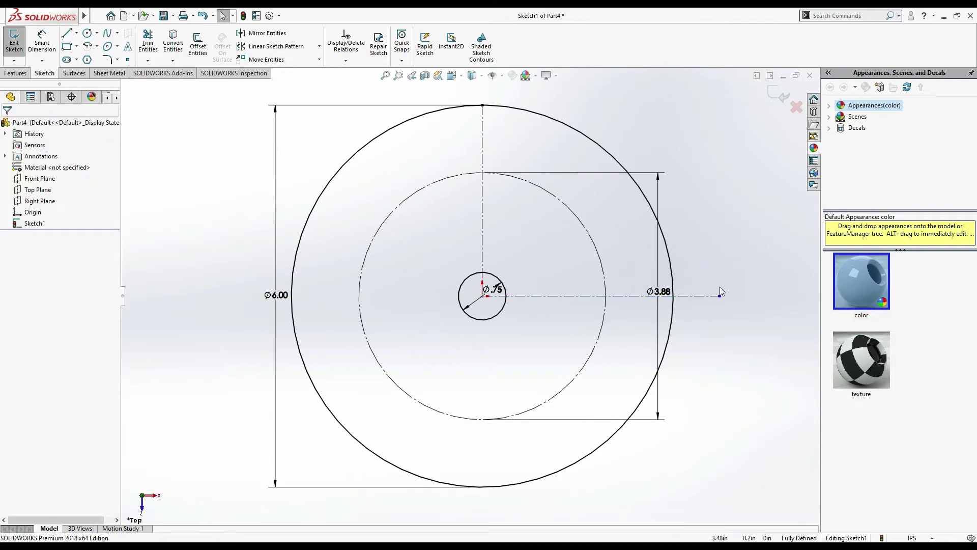
# Step: Sketch a small circle about 0.34 in in diameter, centered where the vertical construction line crosses the construction circle
pyautogui.click(87, 32)
pyautogui.click(87, 32)
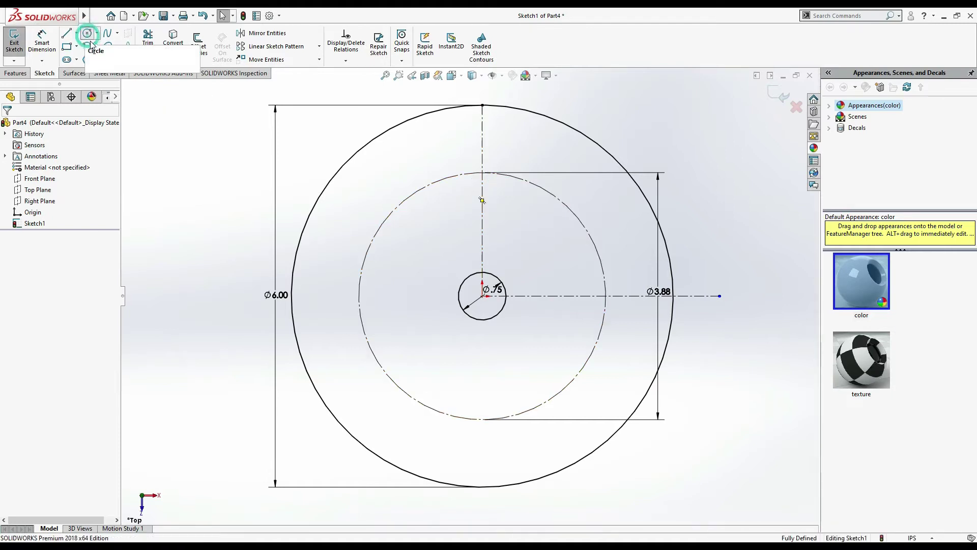
pyautogui.click(482, 172)
pyautogui.click(490, 166)
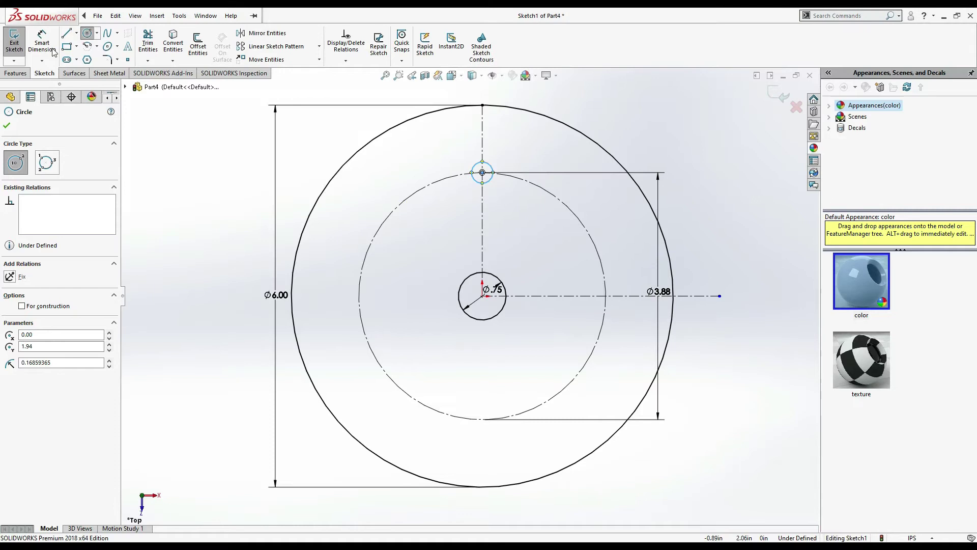
# Step: Dimension the small circle's diameter as 0.19 in
pyautogui.click(42, 43)
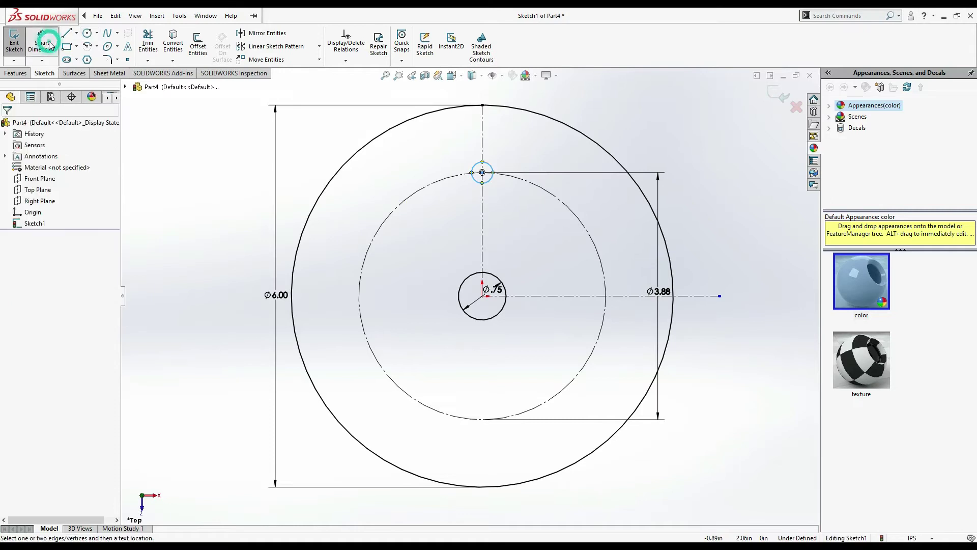
pyautogui.click(487, 181)
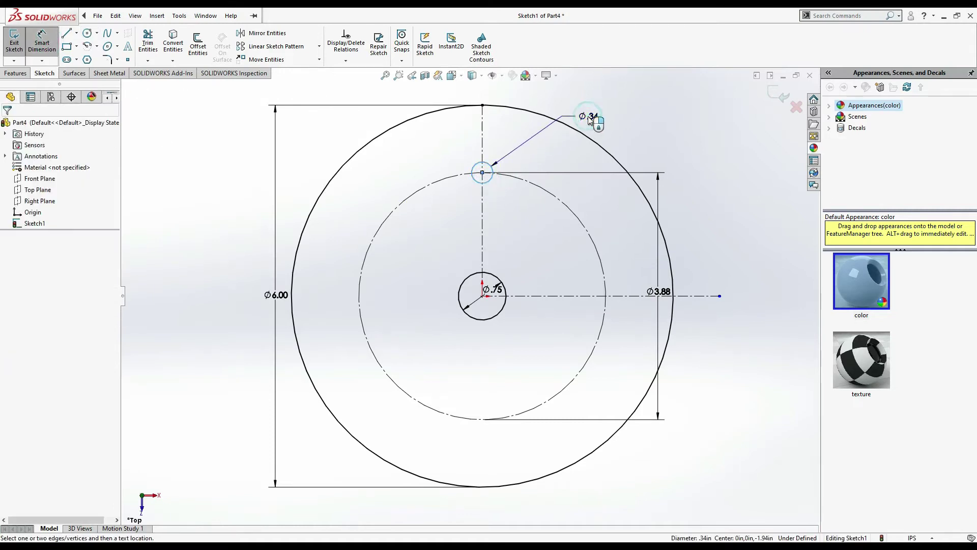
pyautogui.click(589, 119)
pyautogui.write('0.1')
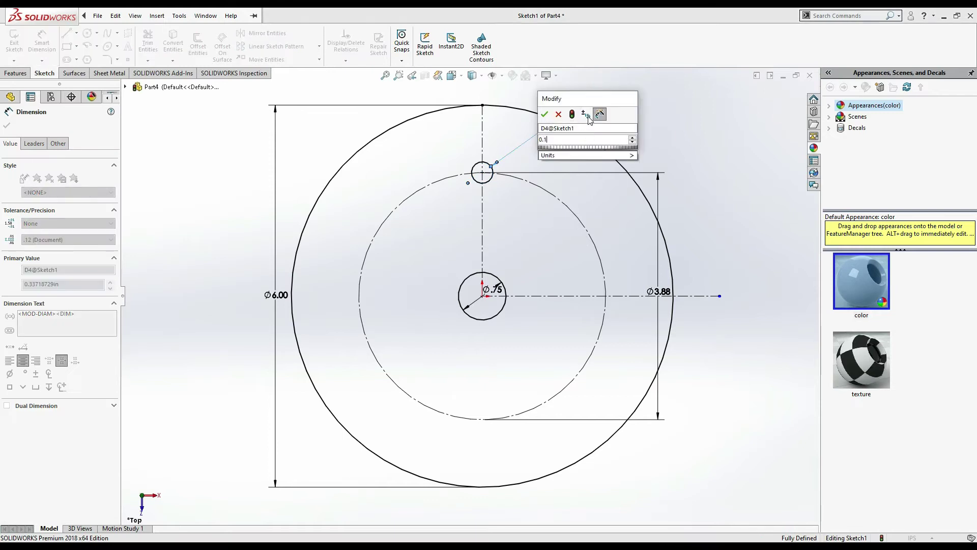
pyautogui.press('Return')
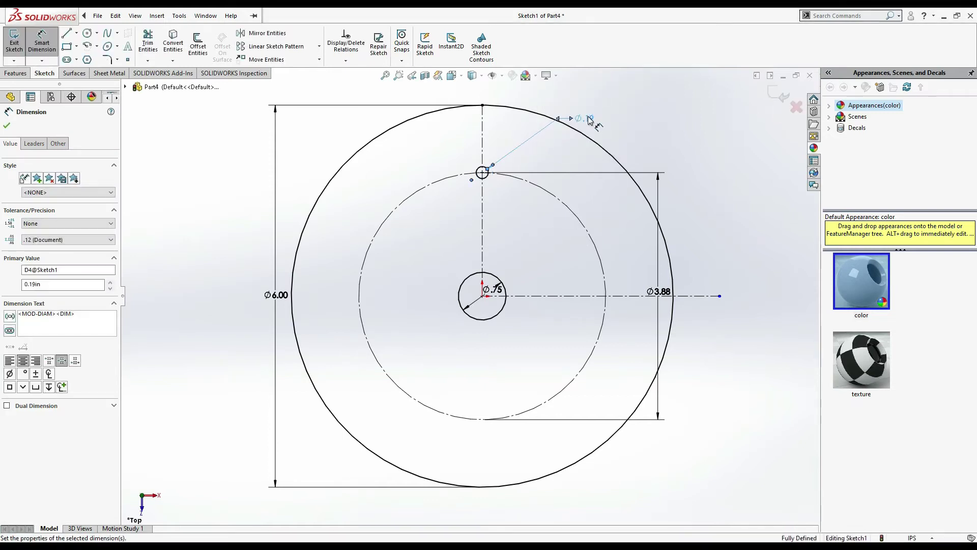
# Step: Check the slot radius in the Geneva wheel drawing and set the small circle's diameter to 0.19*2 in
pyautogui.hotkey('alt', 'Tab')
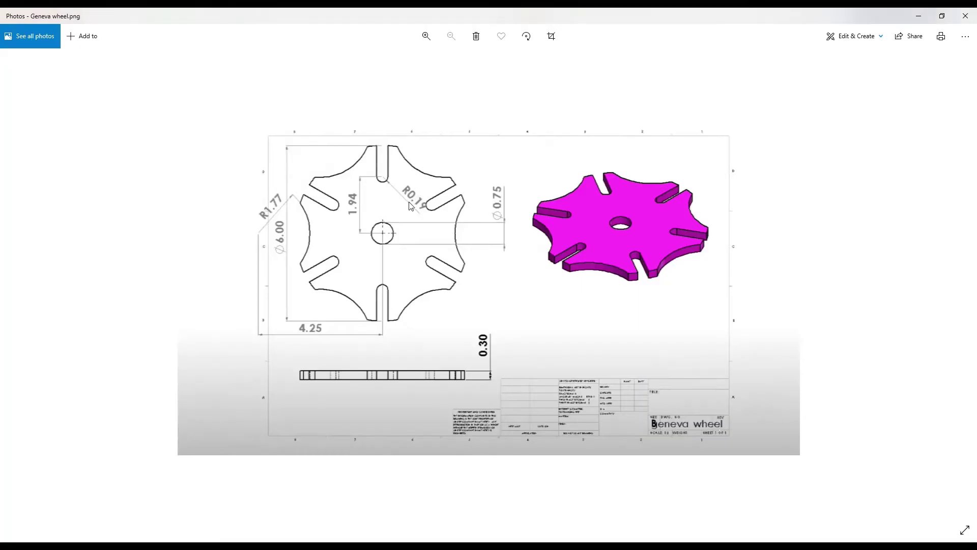
pyautogui.hotkey('alt', 'Tab')
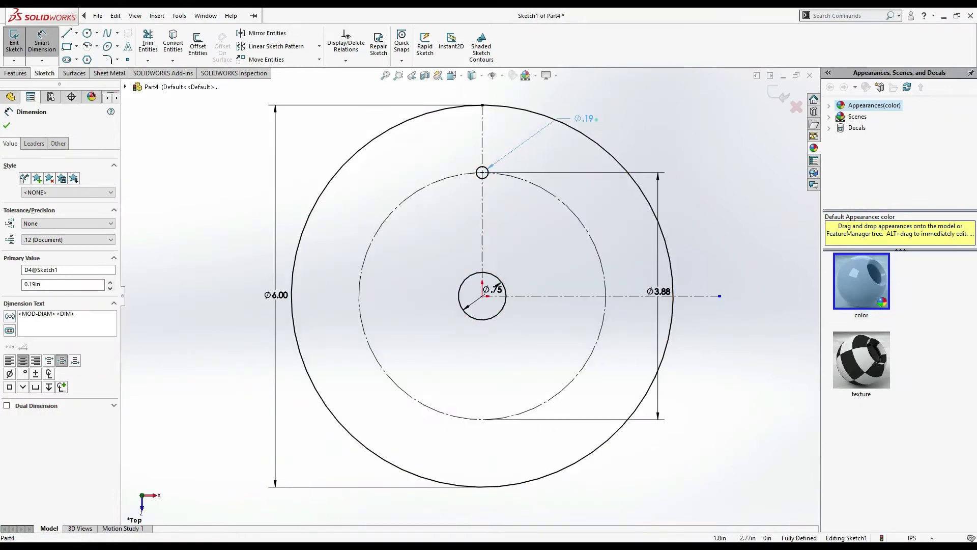
pyautogui.doubleClick(592, 117)
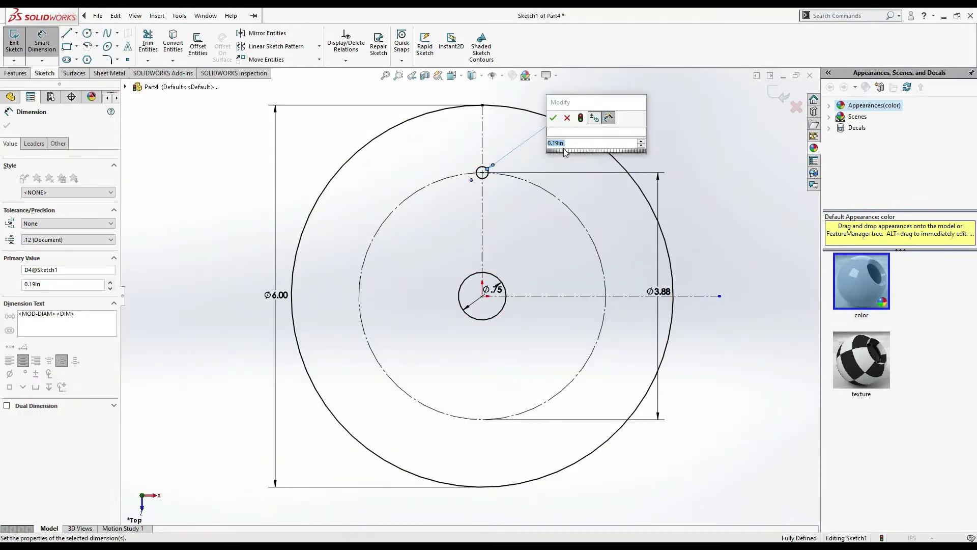
pyautogui.click(567, 143)
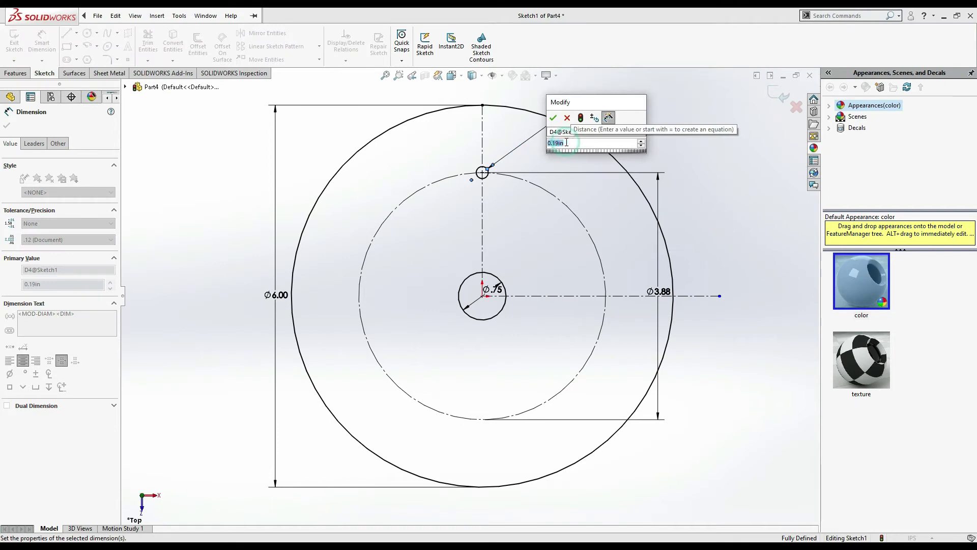
pyautogui.write('0.19*2')
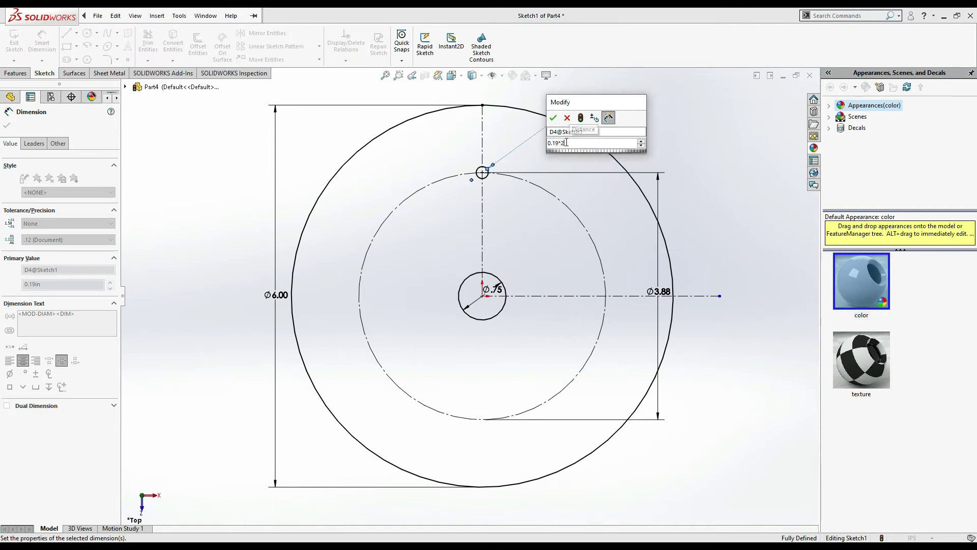
pyautogui.press('Return')
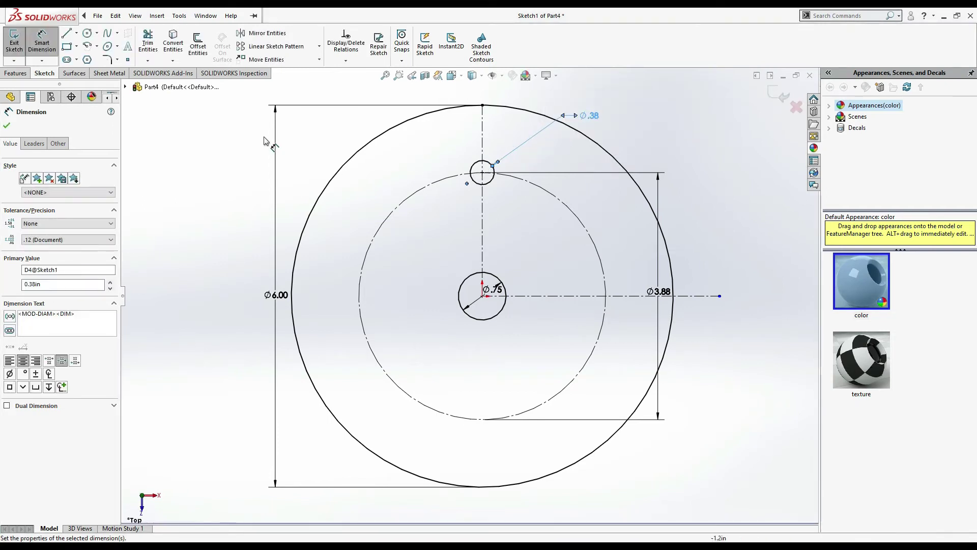
# Step: Draw two vertical slot lines from the left and right sides of the small circle up to the outermost circle
pyautogui.click(66, 34)
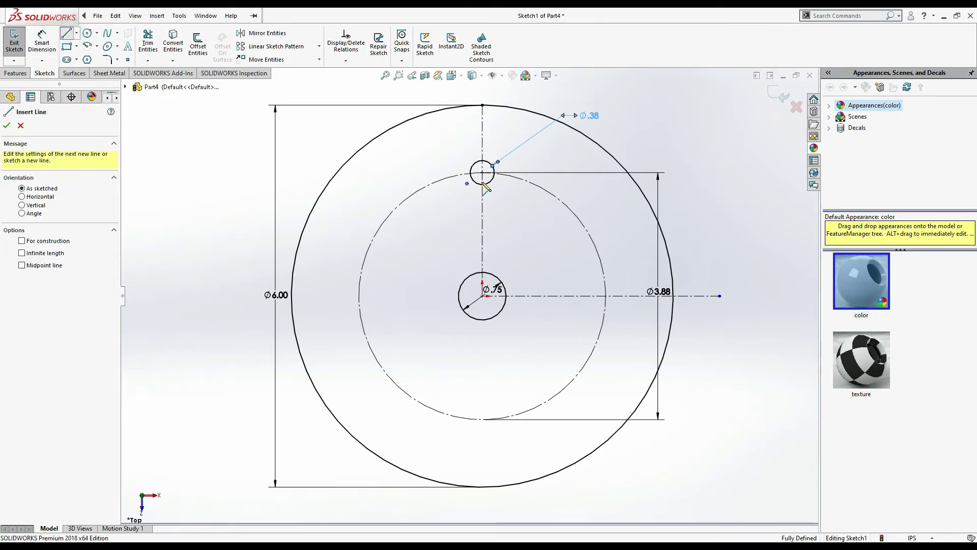
pyautogui.click(470, 172)
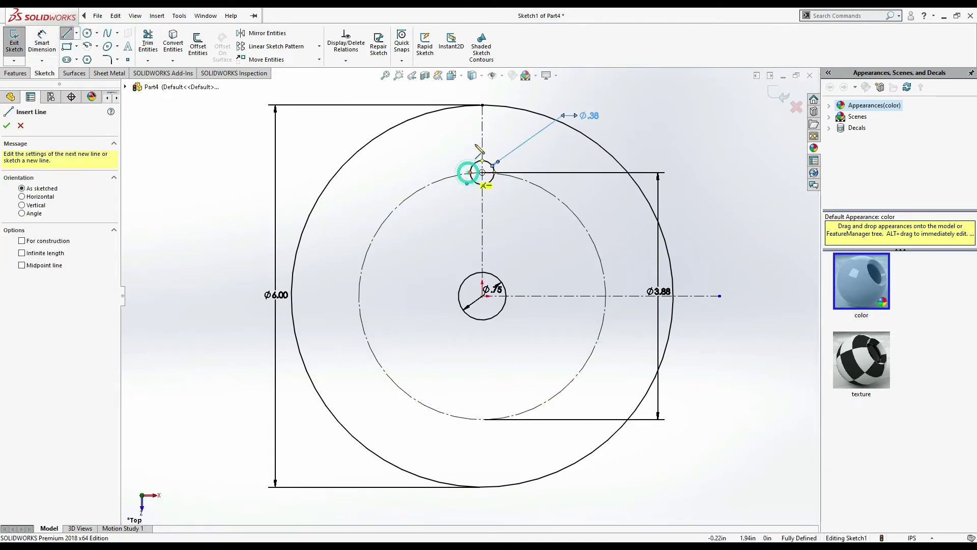
pyautogui.click(469, 105)
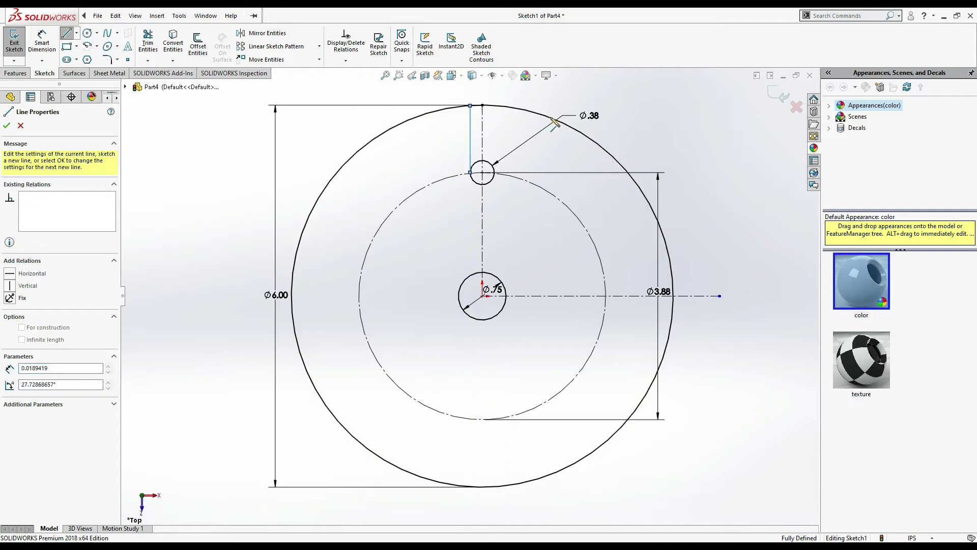
pyautogui.press('Escape')
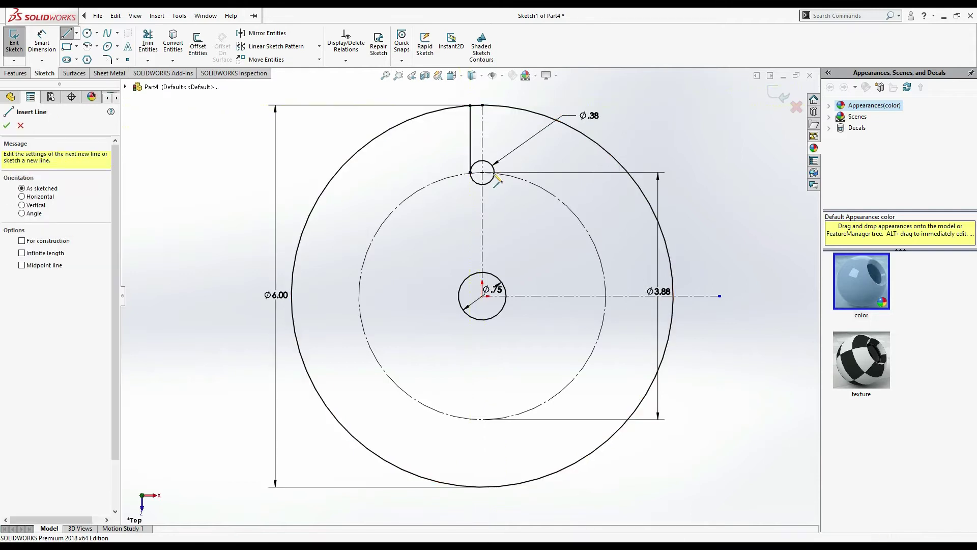
pyautogui.click(494, 106)
pyautogui.press('Escape')
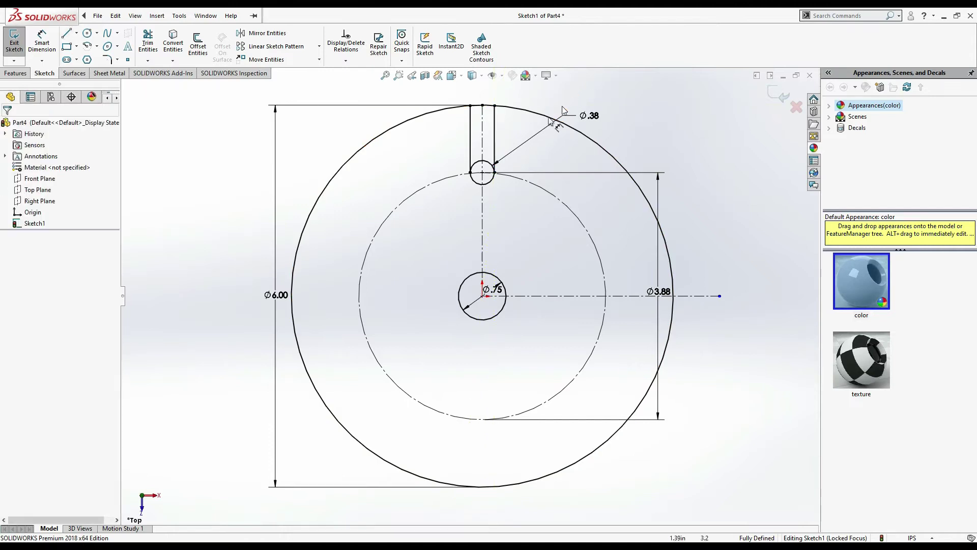
# Step: Trim away the upper half of the small circle between the two vertical slot lines
pyautogui.click(156, 16)
pyautogui.click(145, 41)
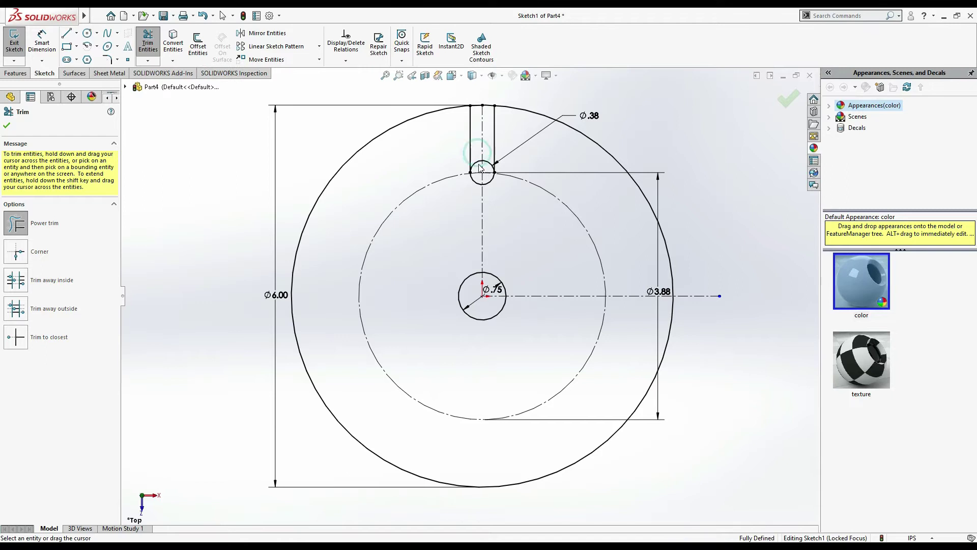
pyautogui.moveTo(479, 165); pyautogui.dragTo(479, 168)
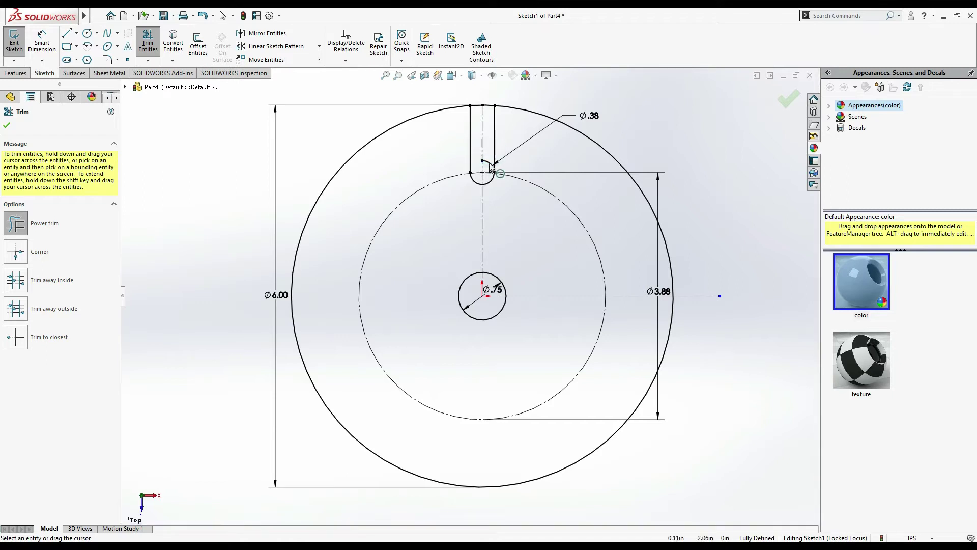
pyautogui.click(489, 162)
pyautogui.click(492, 156)
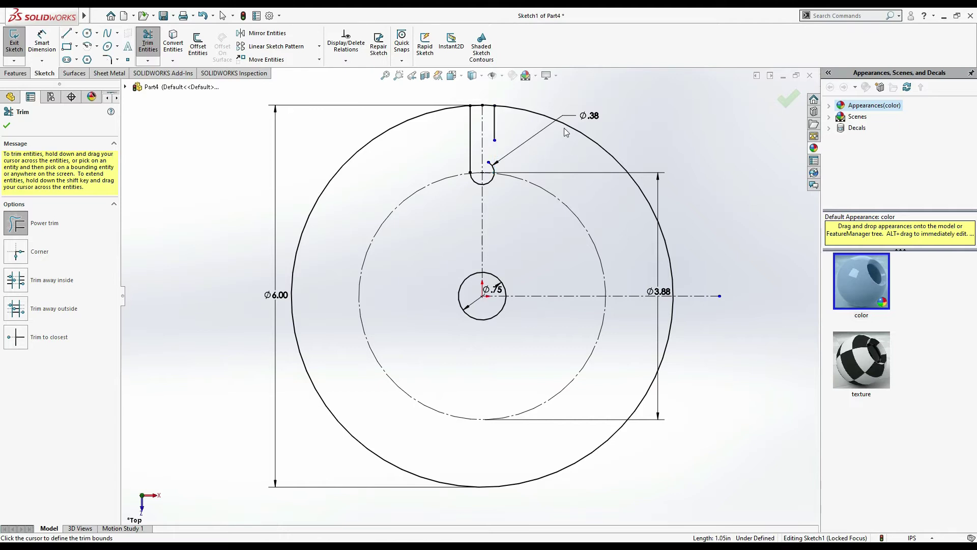
pyautogui.press('Escape')
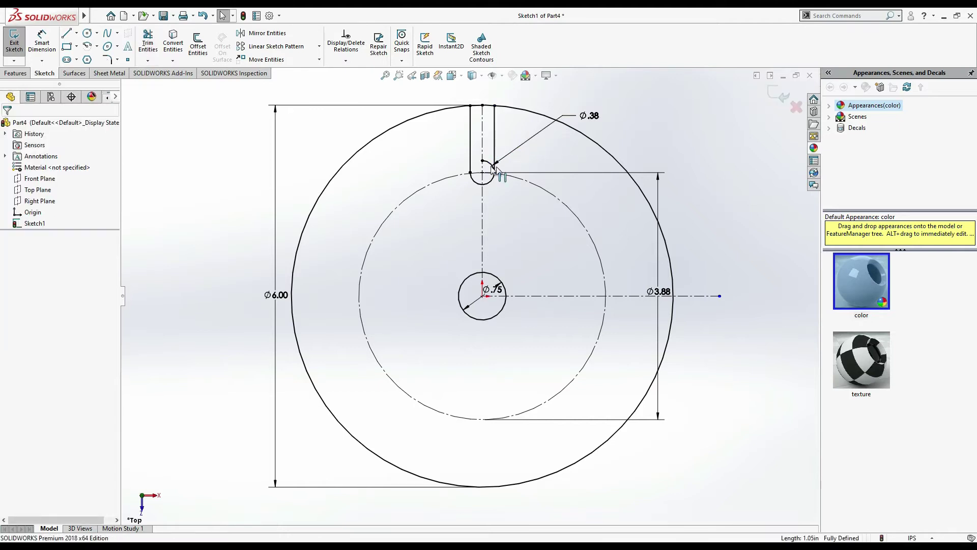
pyautogui.scroll(-2, 486, 155)
pyautogui.click(489, 185)
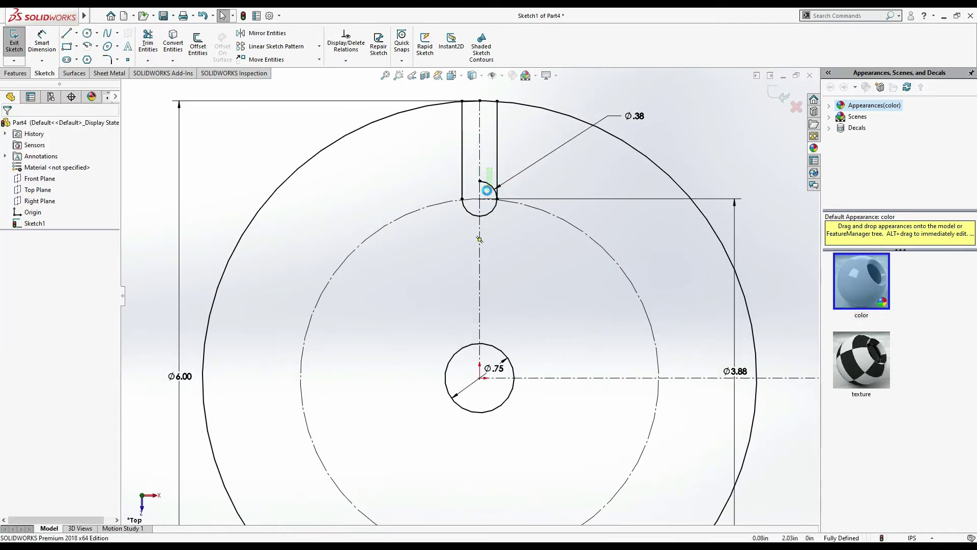
pyautogui.click(143, 48)
pyautogui.moveTo(485, 173); pyautogui.dragTo(490, 191)
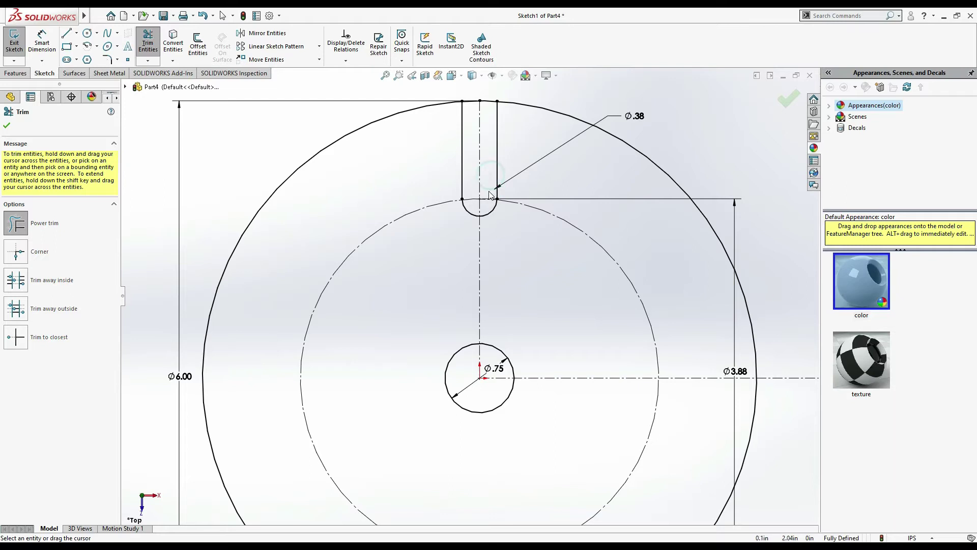
# Step: Create a circular sketch pattern of the slot's two lines and end arc around the origin, with 6 equally spaced instances over 360 degrees
pyautogui.click(386, 76)
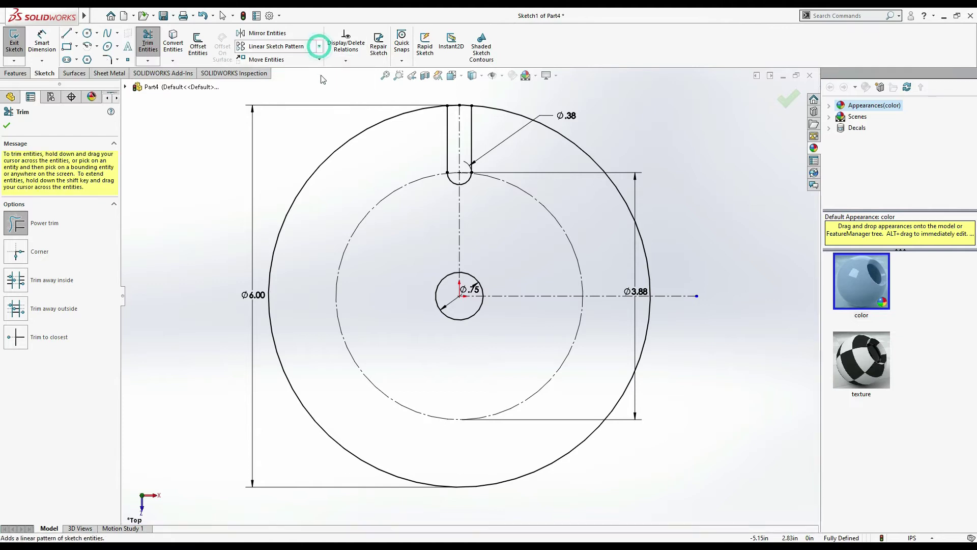
pyautogui.click(321, 46)
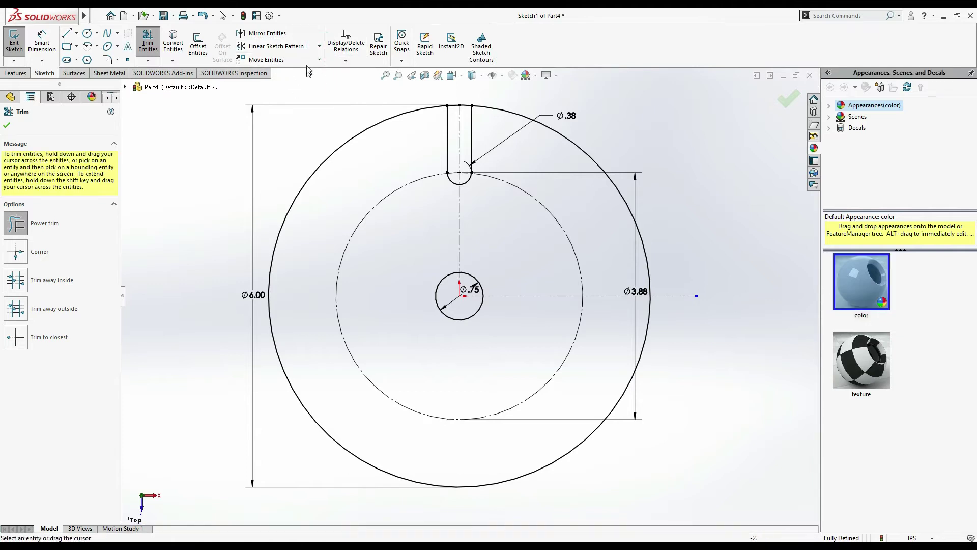
pyautogui.click(318, 48)
pyautogui.click(320, 47)
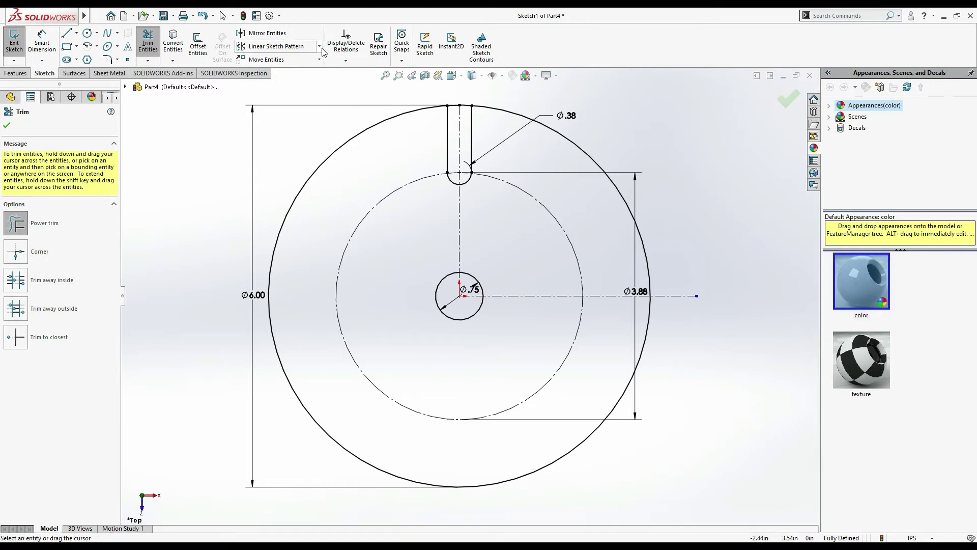
pyautogui.click(320, 47)
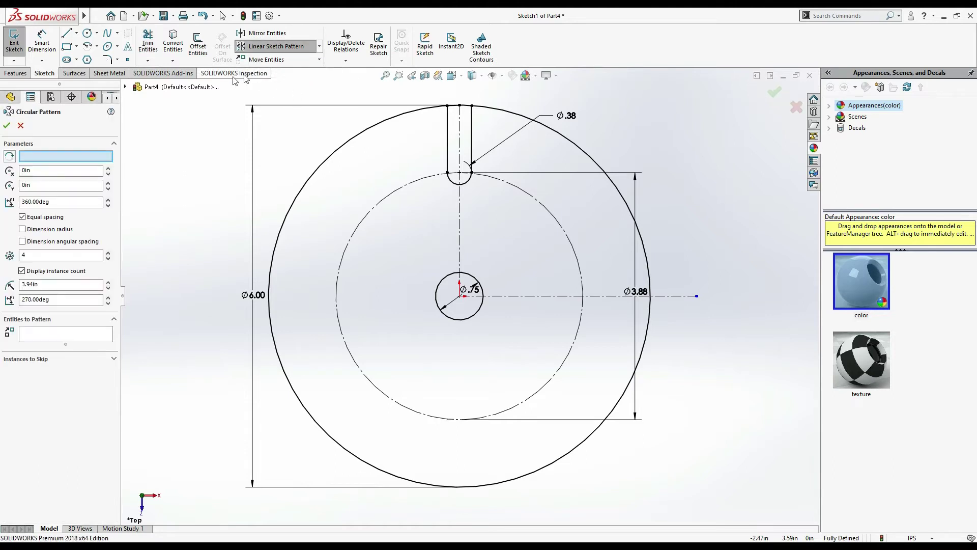
pyautogui.click(447, 148)
pyautogui.click(472, 135)
pyautogui.click(465, 183)
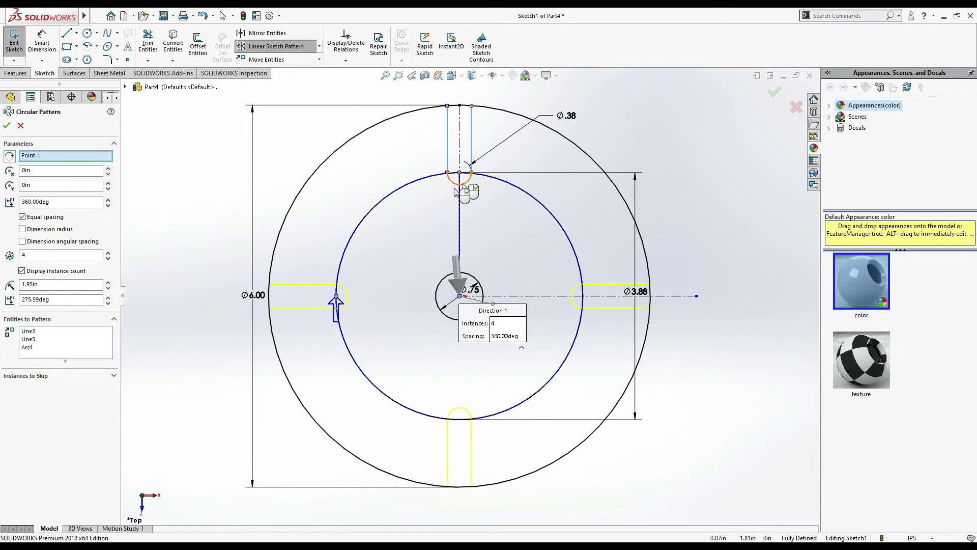
pyautogui.click(51, 256)
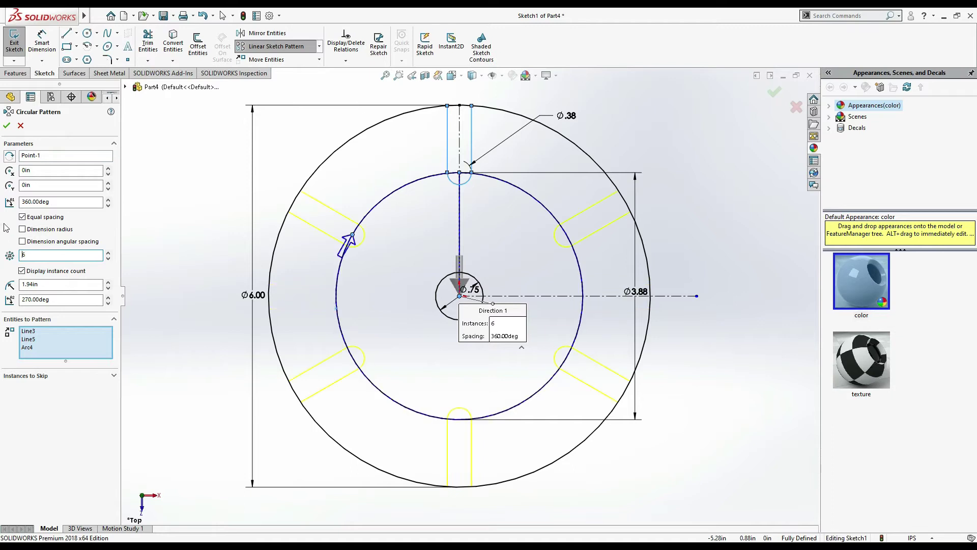
pyautogui.click(7, 126)
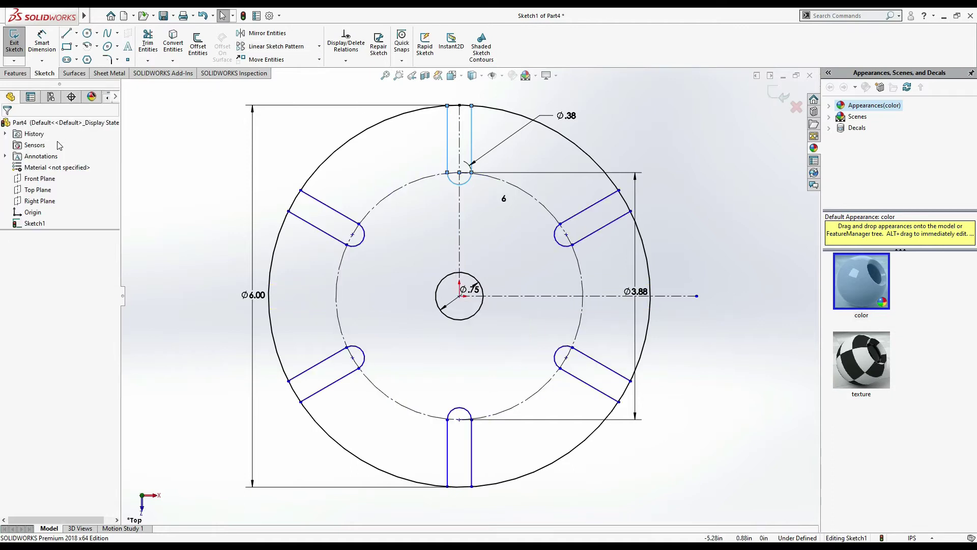
# Step: Check the Geneva wheel drawing and sketch a horizontal construction line about 3.79 in long from the origin out past the wheel's left side
pyautogui.hotkey('alt', 'Tab')
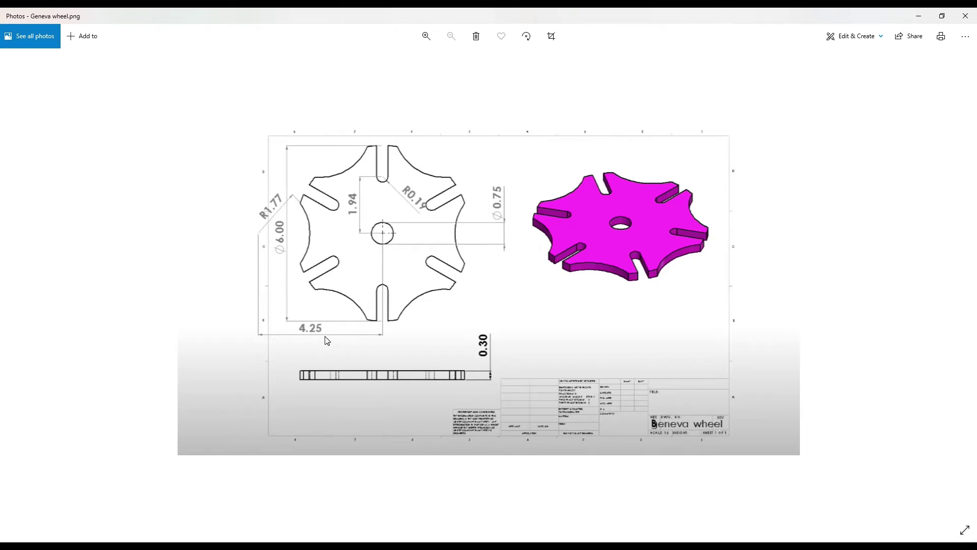
pyautogui.hotkey('alt', 'Tab')
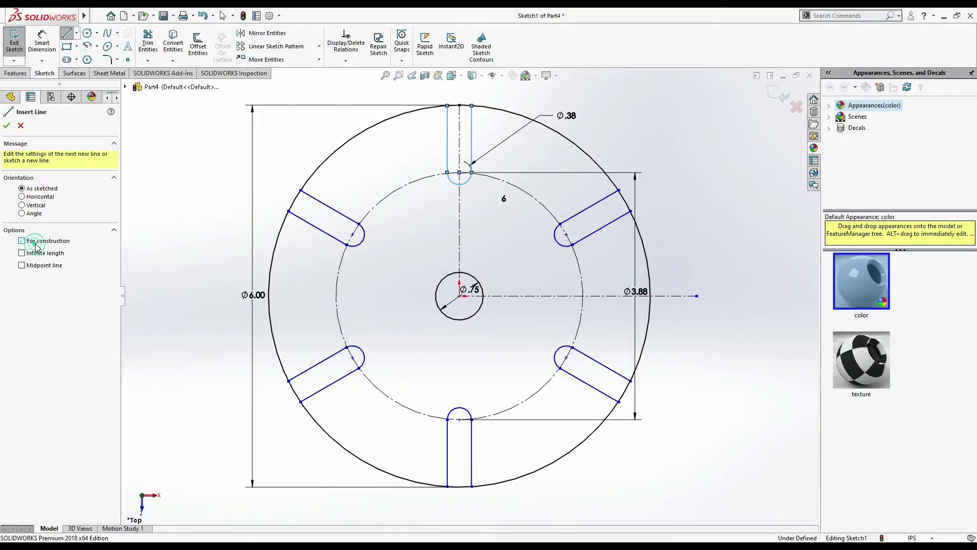
pyautogui.click(460, 296)
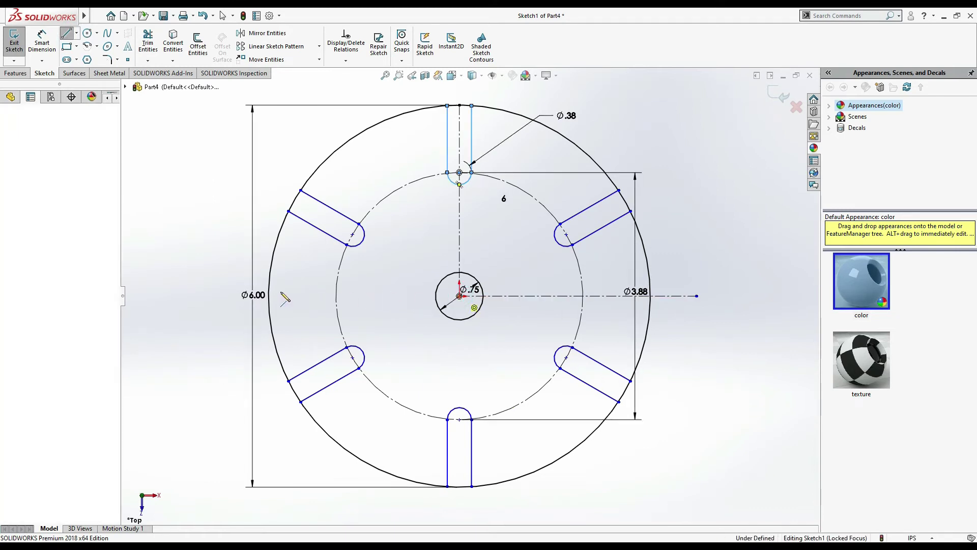
pyautogui.click(219, 298)
pyautogui.press('Escape')
# Step: Dimension the length of the left horizontal construction line as 4.25 in
pyautogui.click(39, 50)
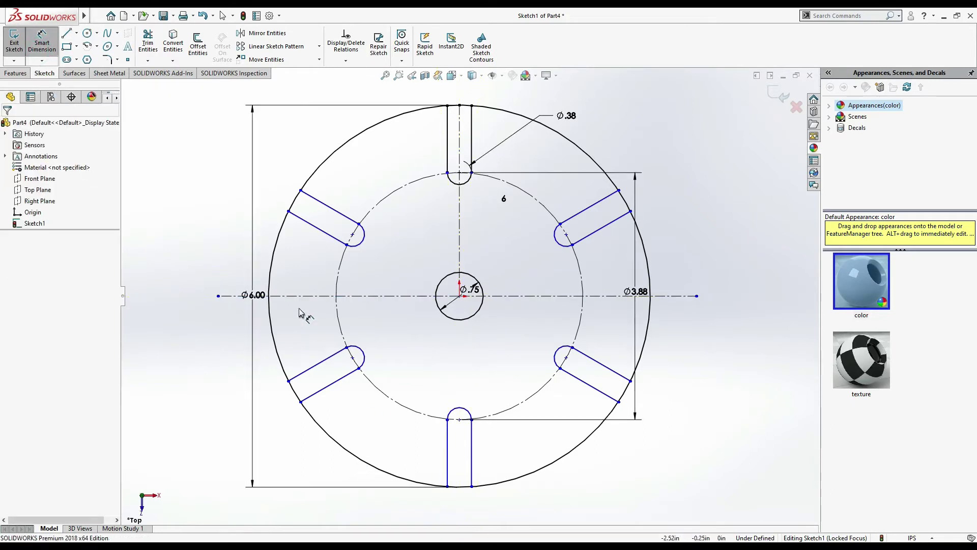
pyautogui.click(305, 296)
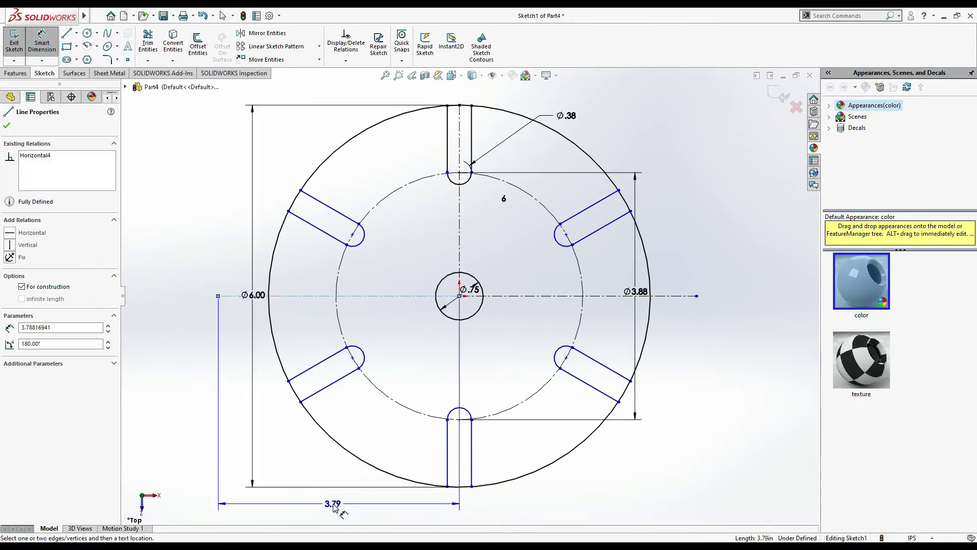
pyautogui.click(334, 506)
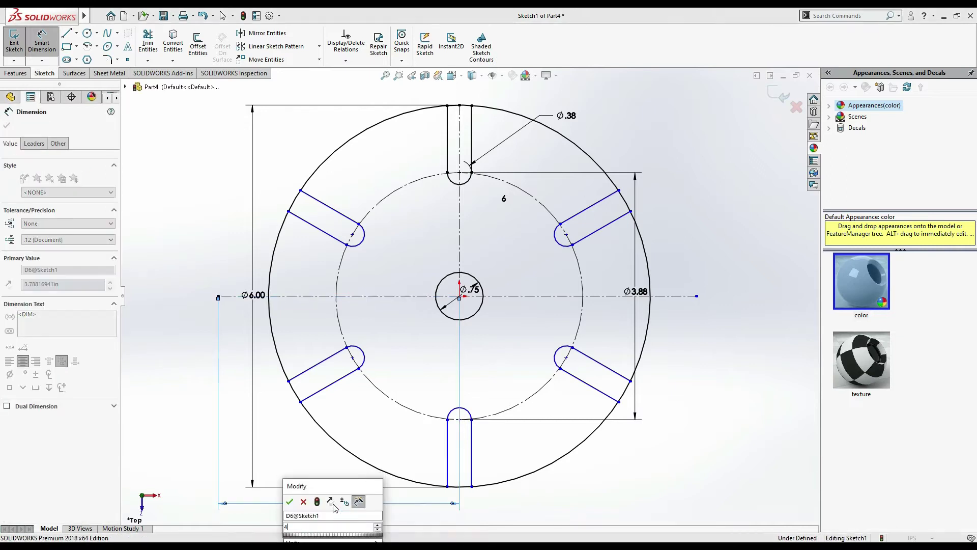
pyautogui.press('Return')
# Step: Sketch a centerpoint arc about 1.76 in in radius, centered on the construction line's left endpoint, with both ends on the outermost circle
pyautogui.hotkey('alt', 'Tab')
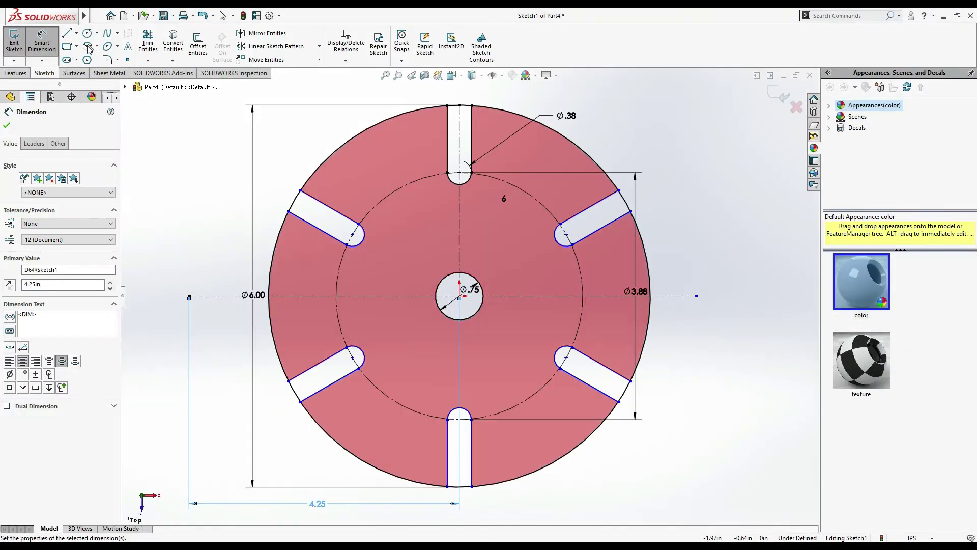
pyautogui.click(88, 46)
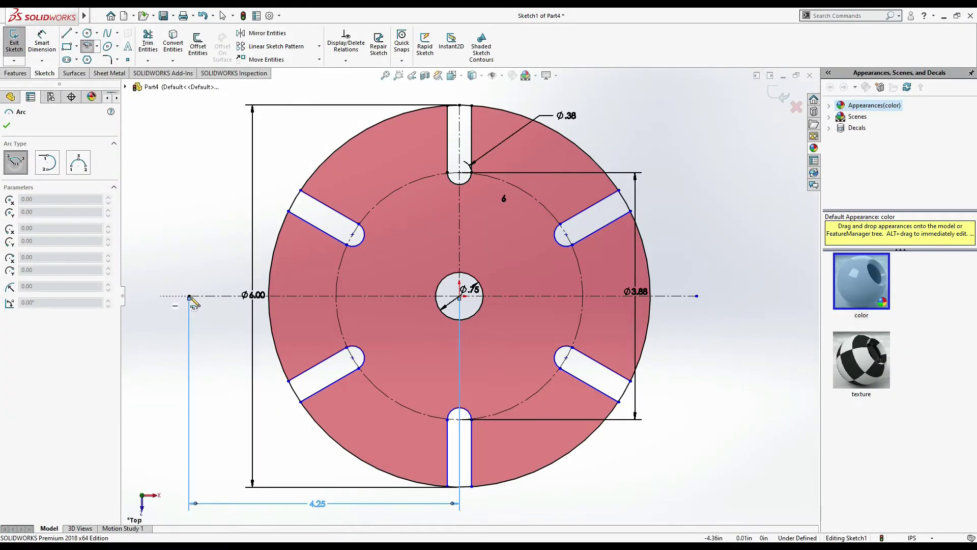
pyautogui.click(190, 296)
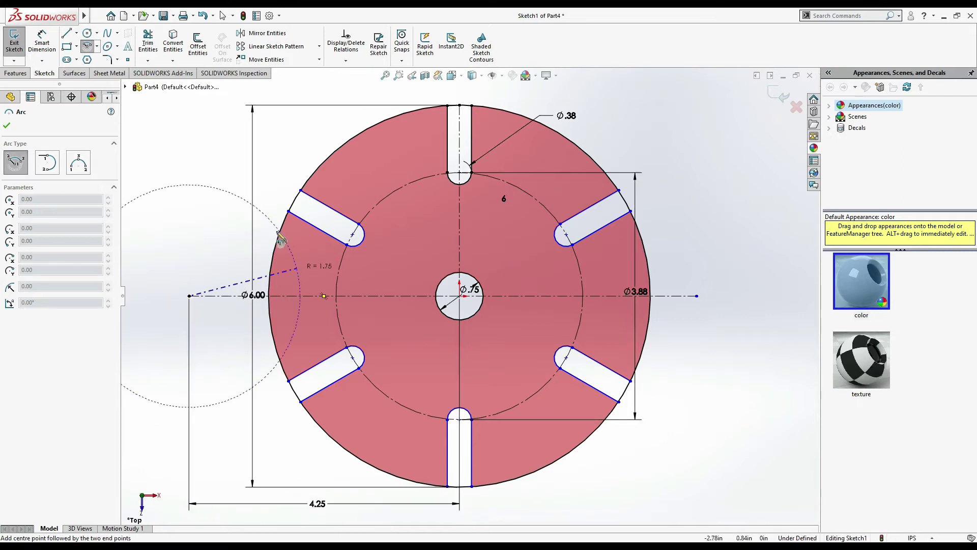
pyautogui.click(280, 232)
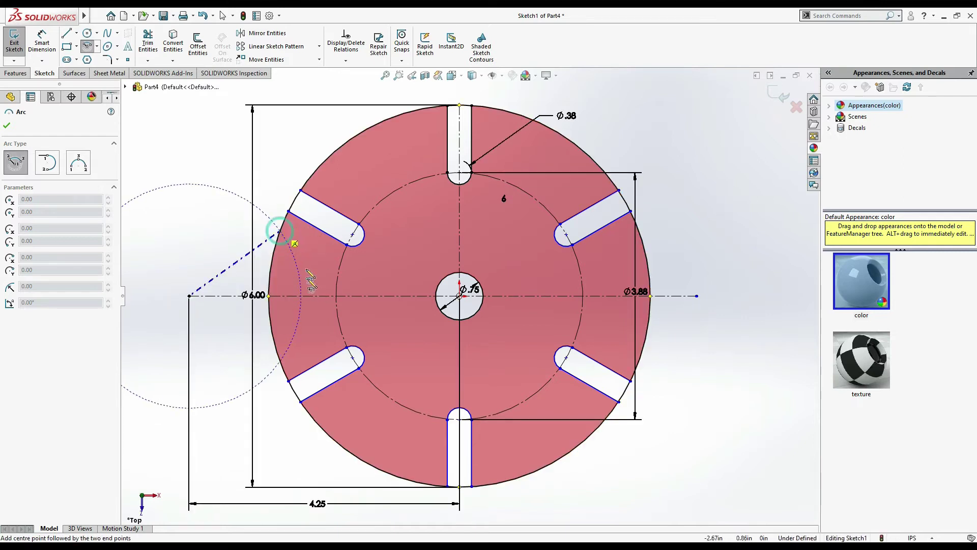
pyautogui.click(281, 361)
pyautogui.press('Escape')
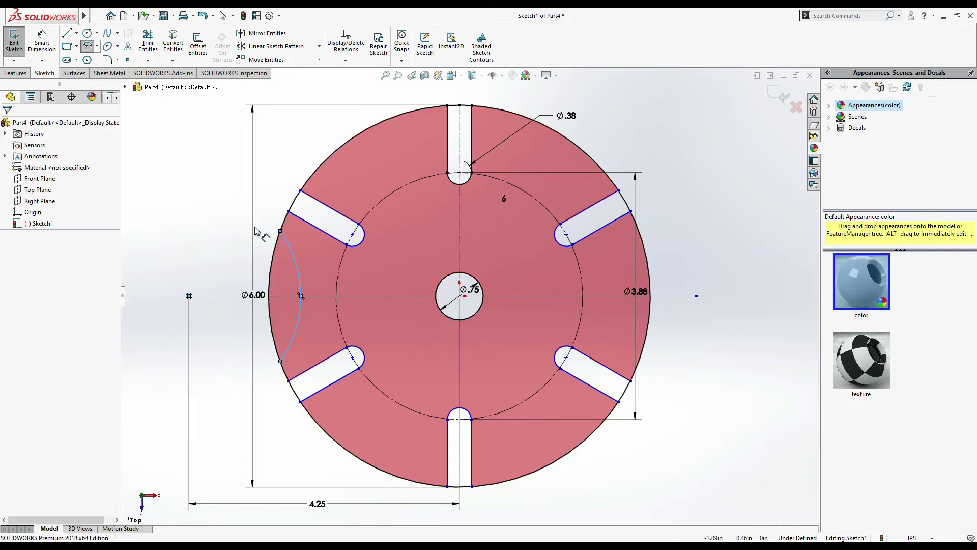
# Step: Check the concave arc's radius in the Geneva wheel drawing and dimension the left arc's radius as 1.77 in
pyautogui.hotkey('alt', 'Tab')
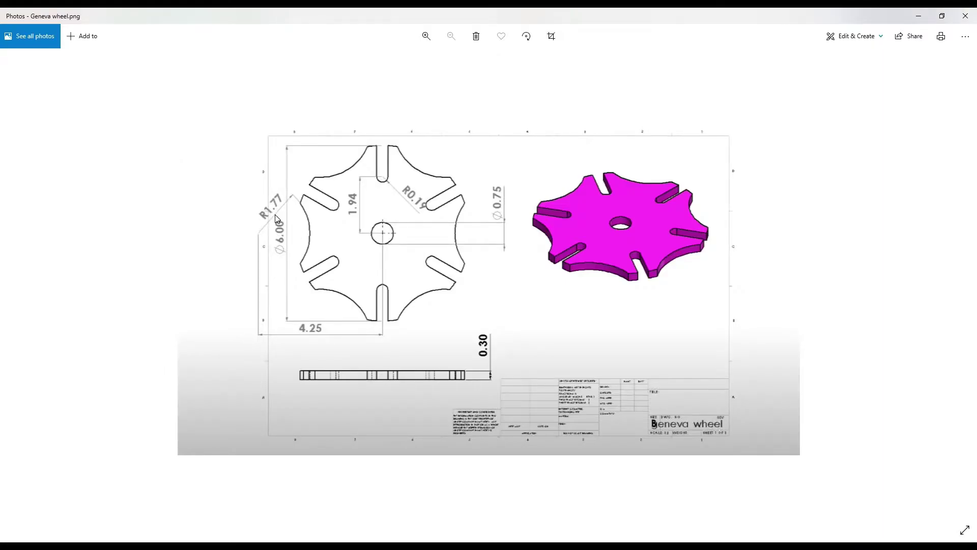
pyautogui.hotkey('alt', 'Tab')
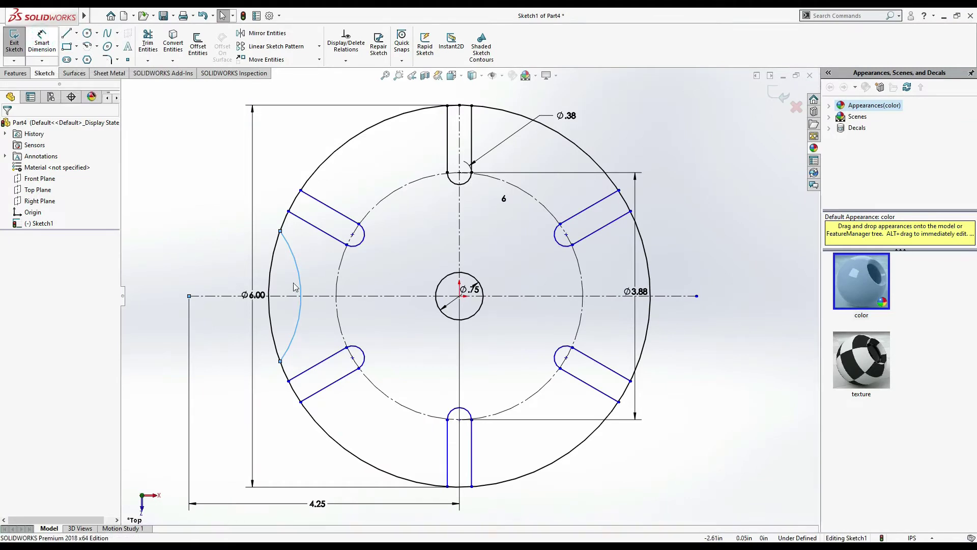
pyautogui.click(297, 270)
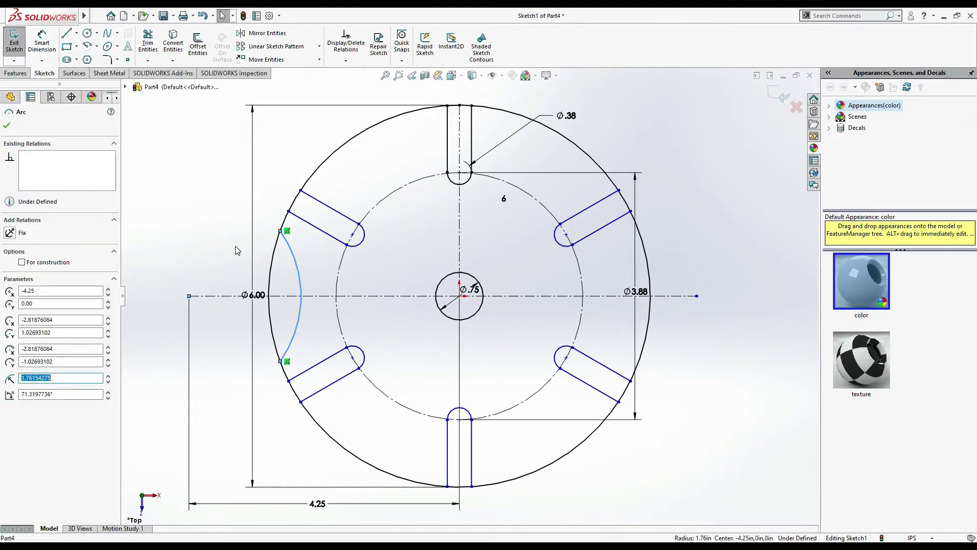
pyautogui.click(44, 45)
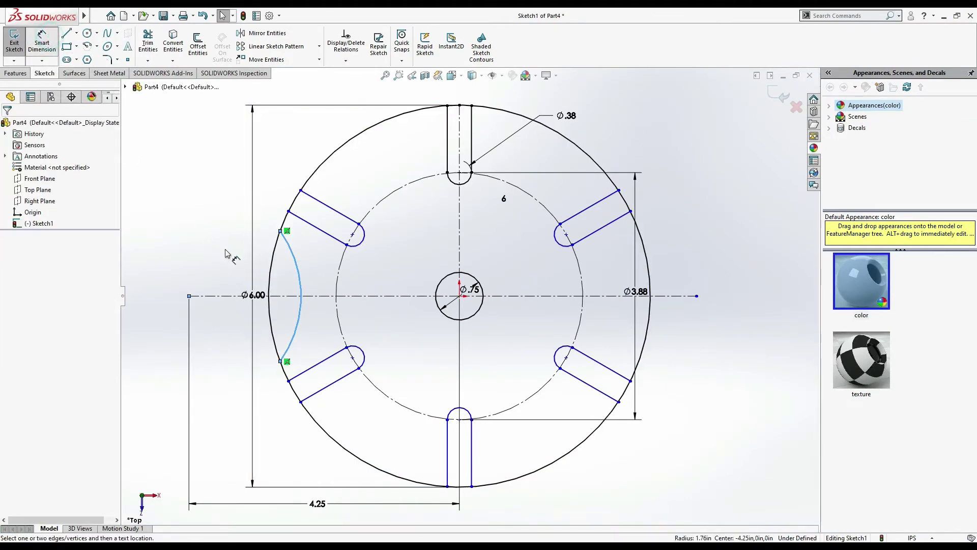
pyautogui.click(286, 249)
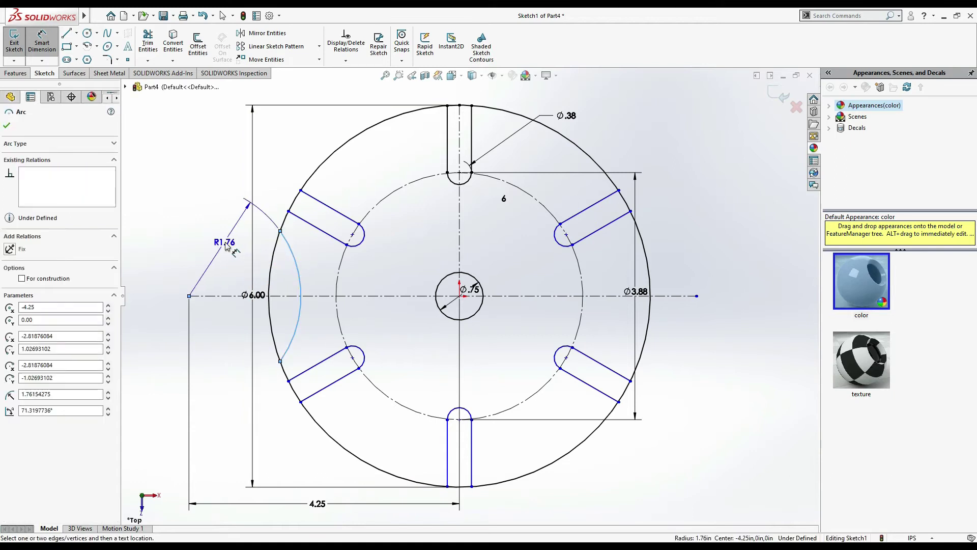
pyautogui.click(227, 246)
pyautogui.write('1.77')
pyautogui.press('Return')
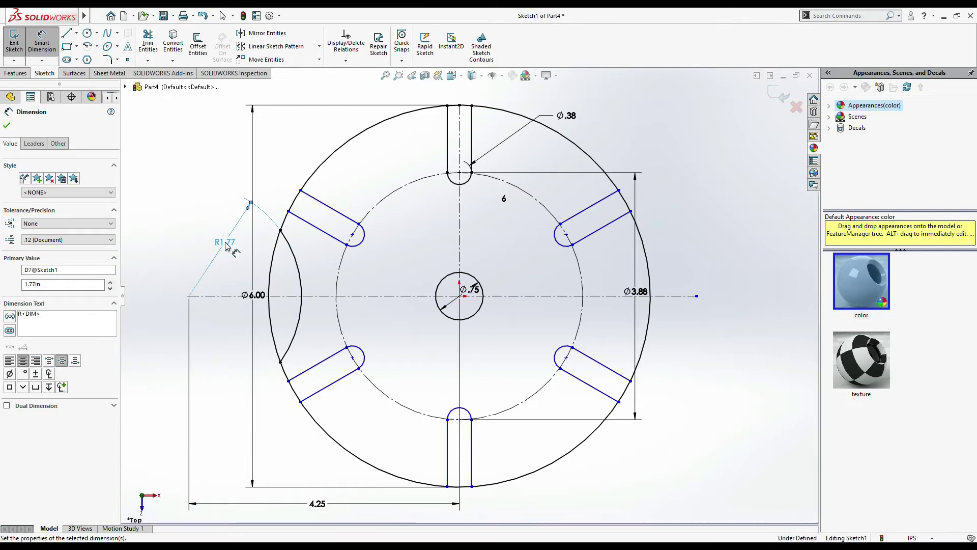
pyautogui.press('Escape')
# Step: Check the Geneva wheel drawing and trim the outermost circle across the six slot openings and outside the left concave arc
pyautogui.hotkey('alt', 'Tab')
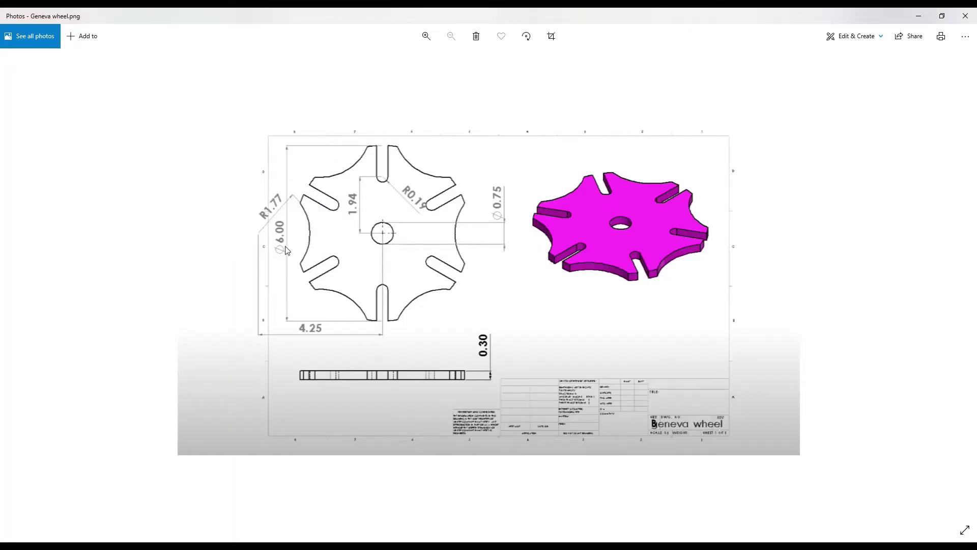
pyautogui.hotkey('alt', 'Tab')
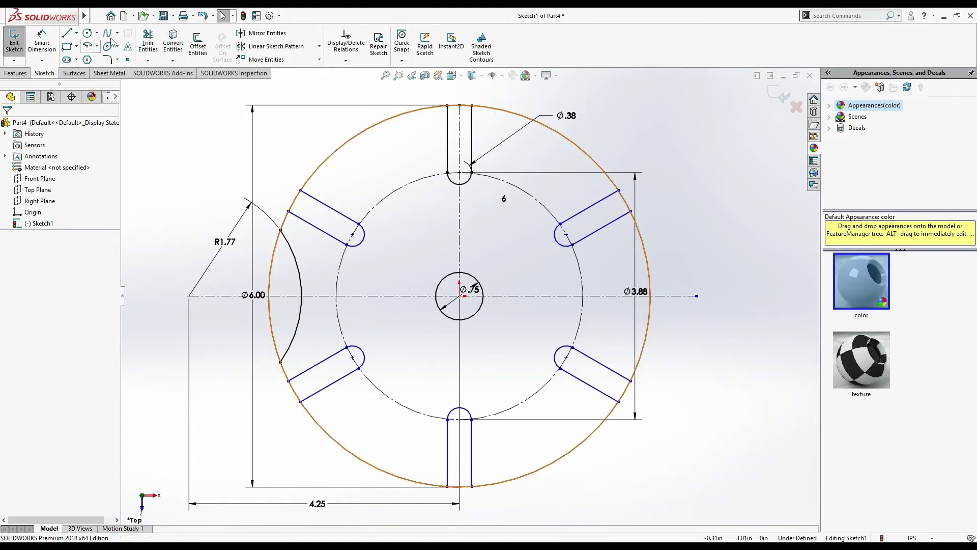
pyautogui.click(147, 43)
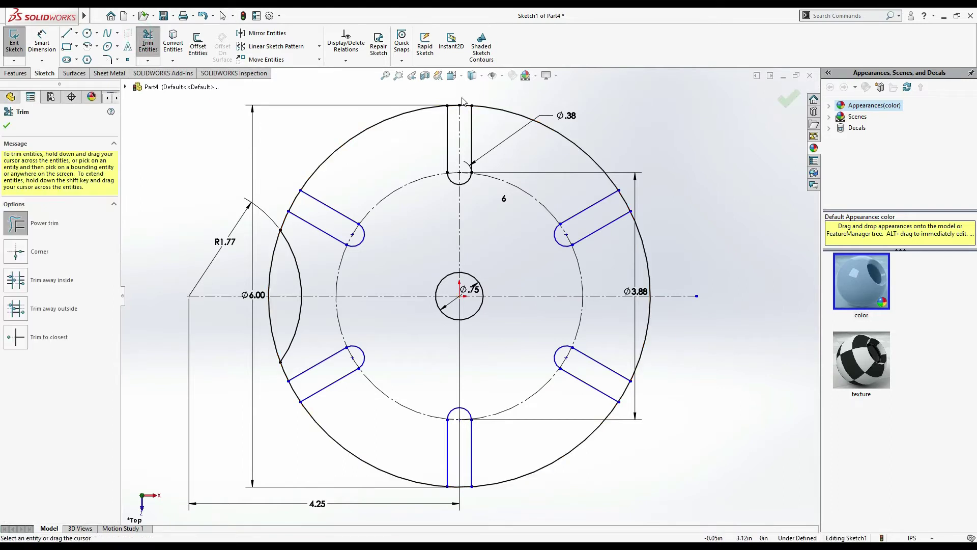
pyautogui.moveTo(448, 92); pyautogui.dragTo(452, 111)
pyautogui.moveTo(273, 200); pyautogui.dragTo(303, 206)
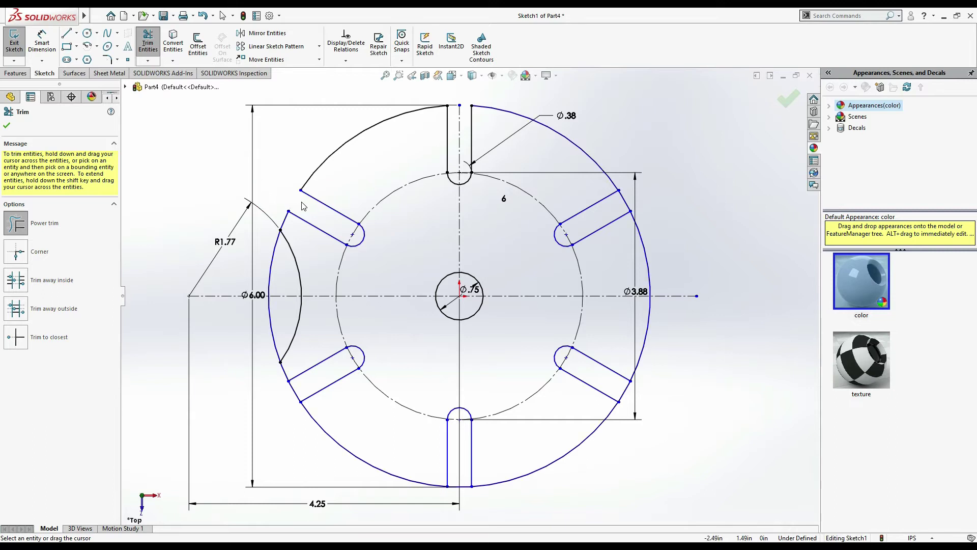
pyautogui.moveTo(265, 336); pyautogui.dragTo(276, 325)
pyautogui.click(268, 270)
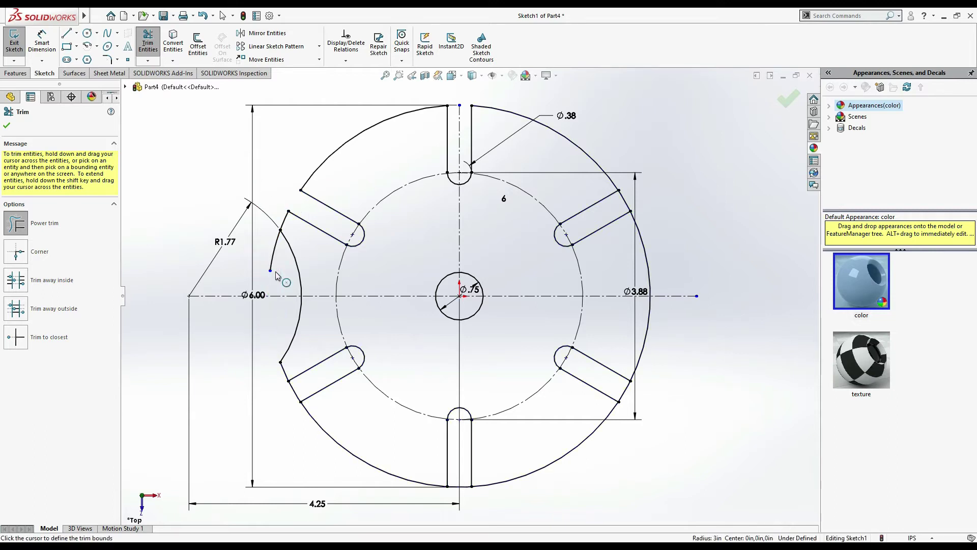
pyautogui.moveTo(287, 400); pyautogui.dragTo(307, 388)
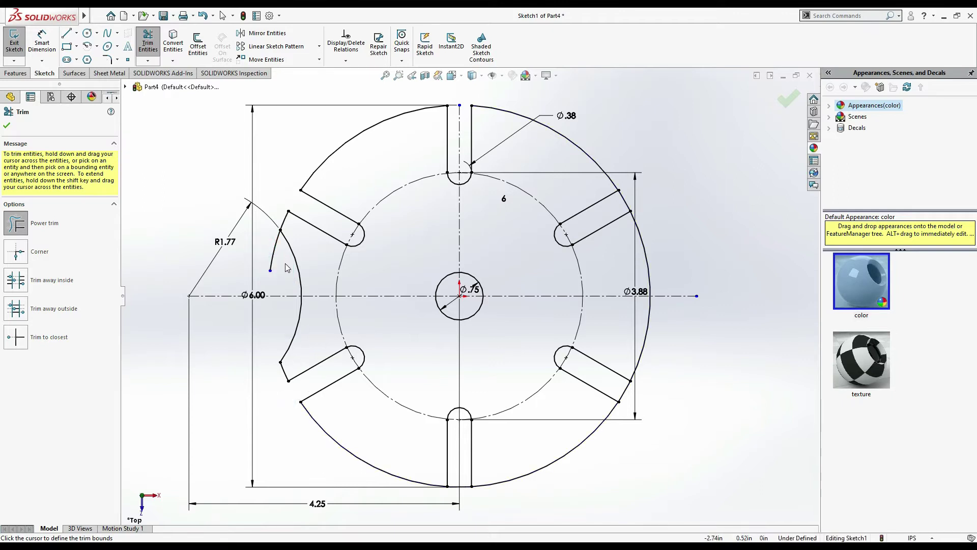
pyautogui.moveTo(285, 262); pyautogui.dragTo(271, 237)
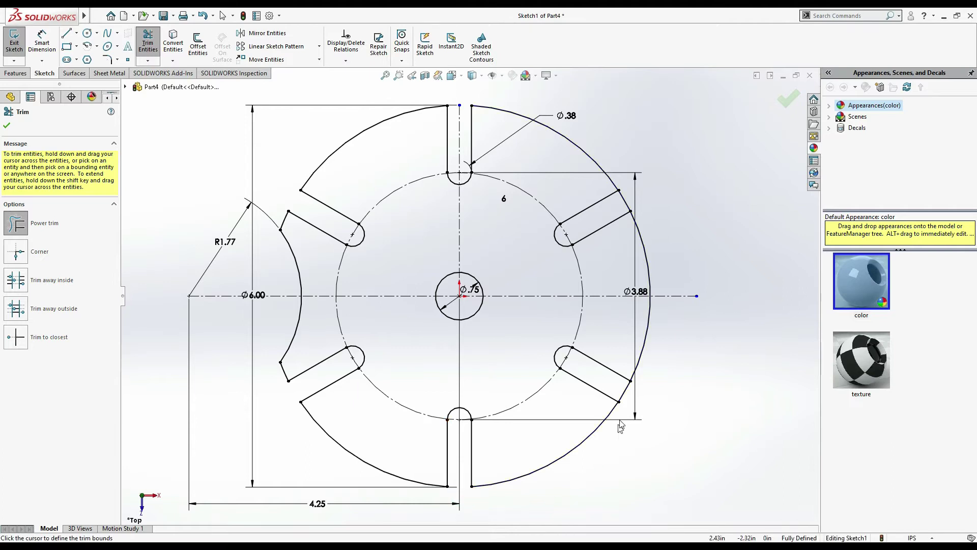
pyautogui.moveTo(630, 400); pyautogui.dragTo(617, 384)
pyautogui.moveTo(628, 200); pyautogui.dragTo(615, 213)
pyautogui.press('Escape')
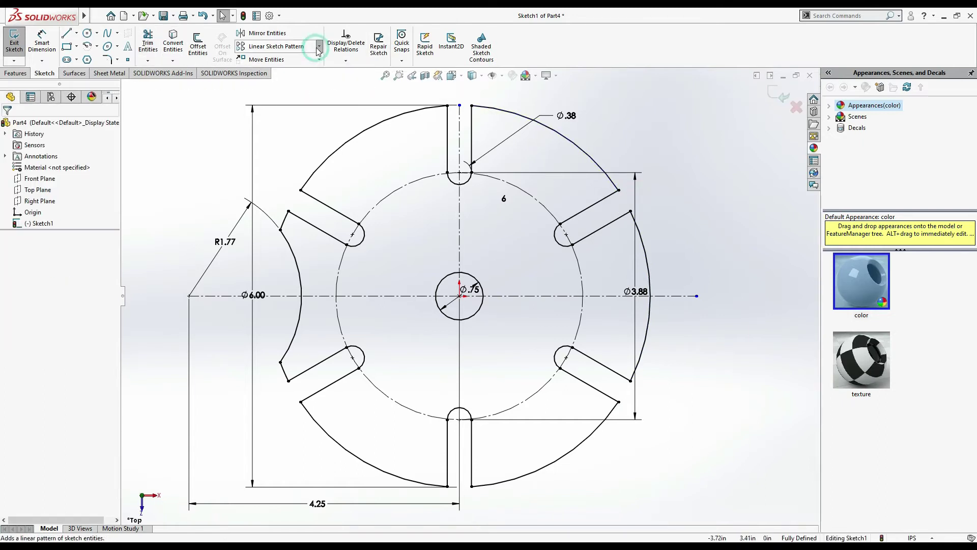
# Step: Circular-pattern the left concave arc around the origin with 6 equally spaced instances over 360 degrees
pyautogui.click(319, 47)
pyautogui.click(275, 73)
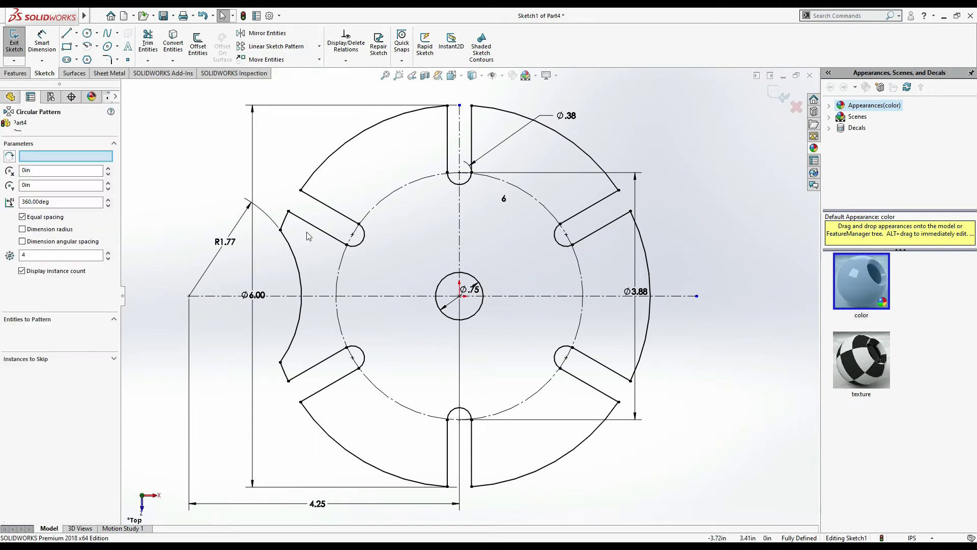
pyautogui.click(306, 272)
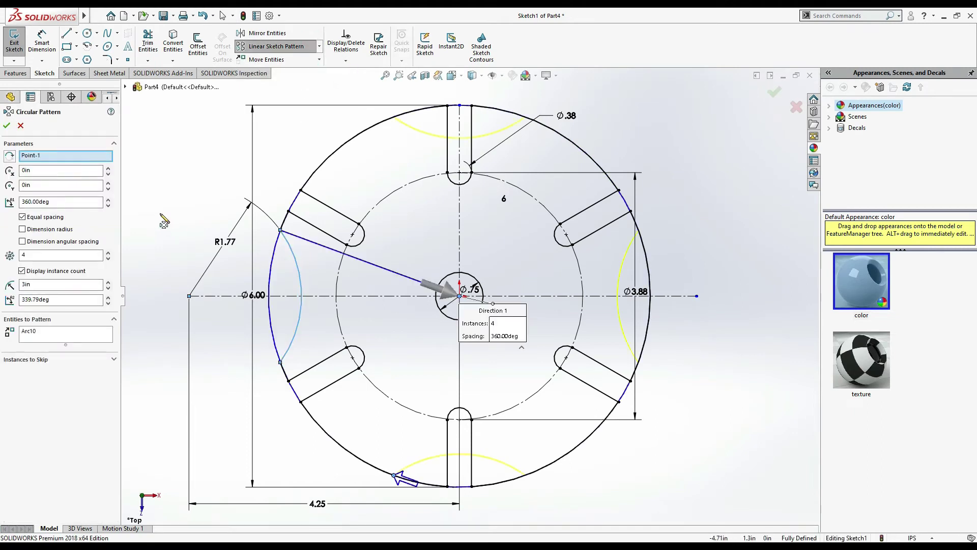
pyautogui.doubleClick(46, 254)
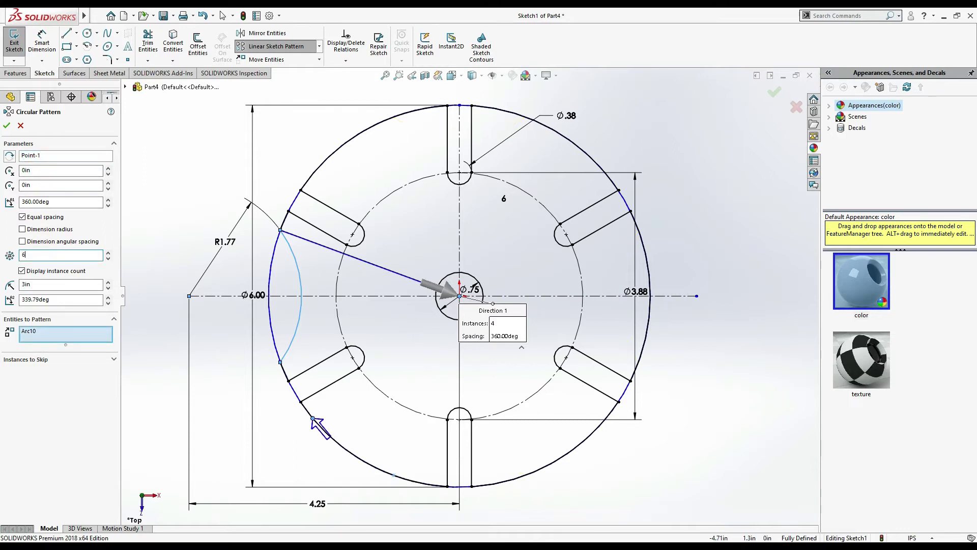
pyautogui.click(7, 126)
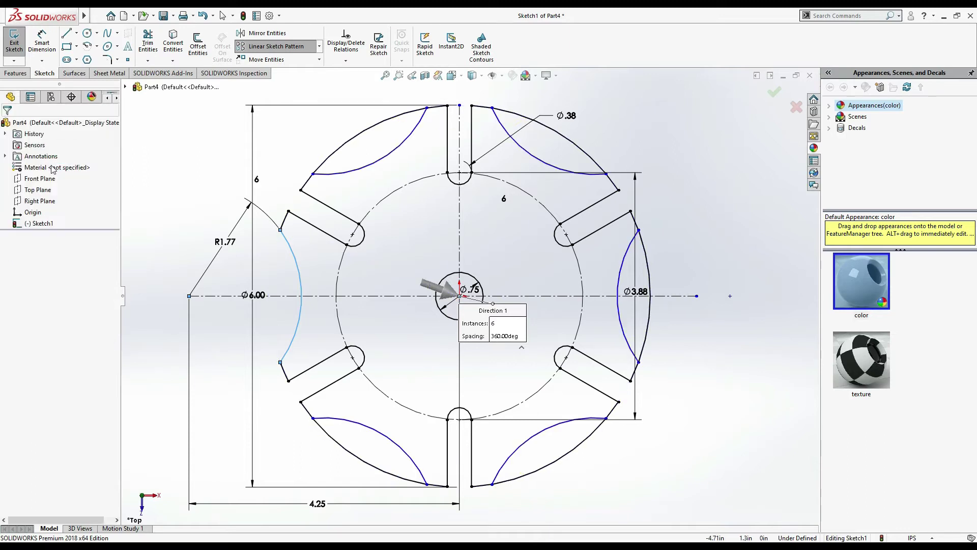
# Step: Trim away the outer circle segments that lie outside the five patterned concave arcs
pyautogui.click(148, 43)
pyautogui.moveTo(338, 125); pyautogui.dragTo(356, 153)
pyautogui.moveTo(594, 132); pyautogui.dragTo(576, 154)
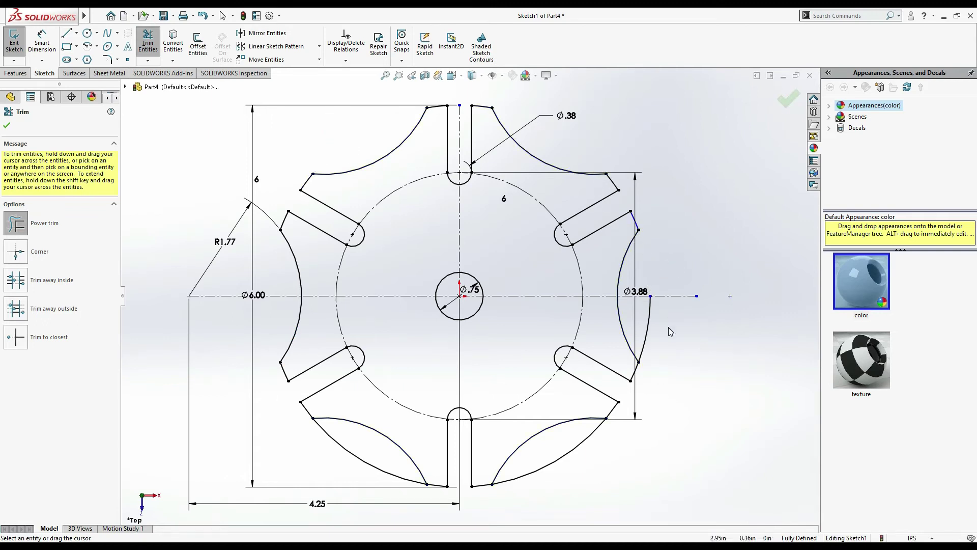
pyautogui.moveTo(591, 481); pyautogui.dragTo(565, 441)
pyautogui.moveTo(347, 481)
pyautogui.mouseDown()
pyautogui.moveTo(343, 474)
pyautogui.moveTo(373, 448)
pyautogui.mouseUp()
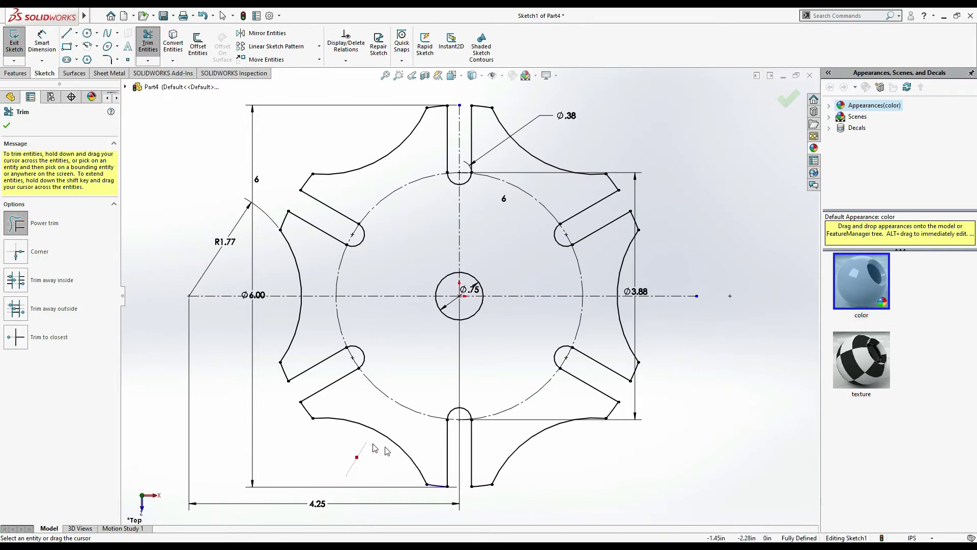
pyautogui.click(6, 125)
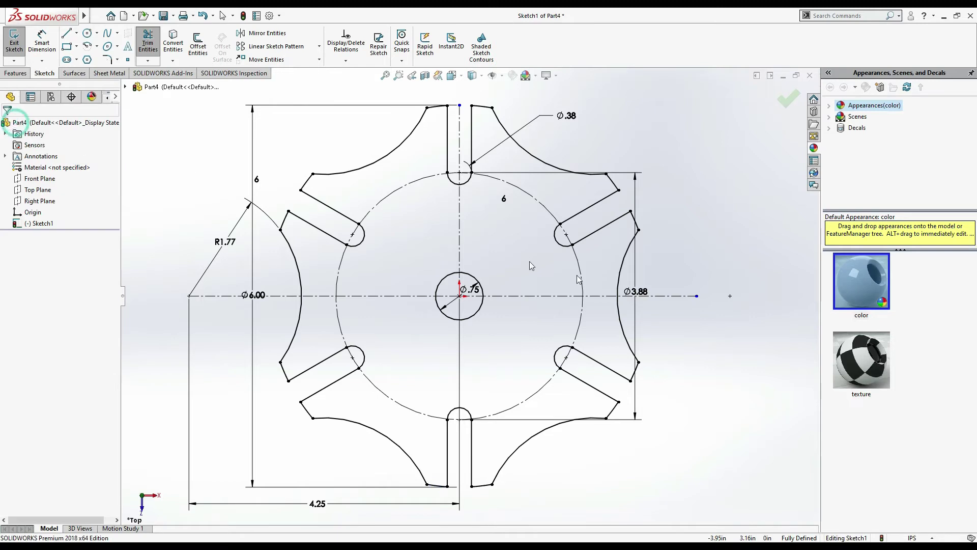
# Step: Extrude the Geneva wheel profile as a blind boss 0.3 in deep
pyautogui.click(15, 73)
pyautogui.click(15, 48)
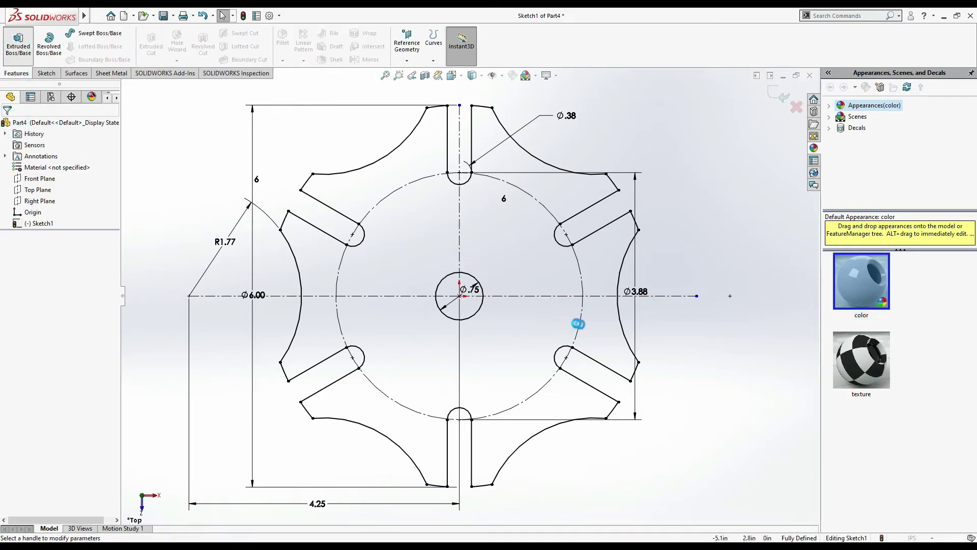
pyautogui.write('0.3')
pyautogui.press('Return')
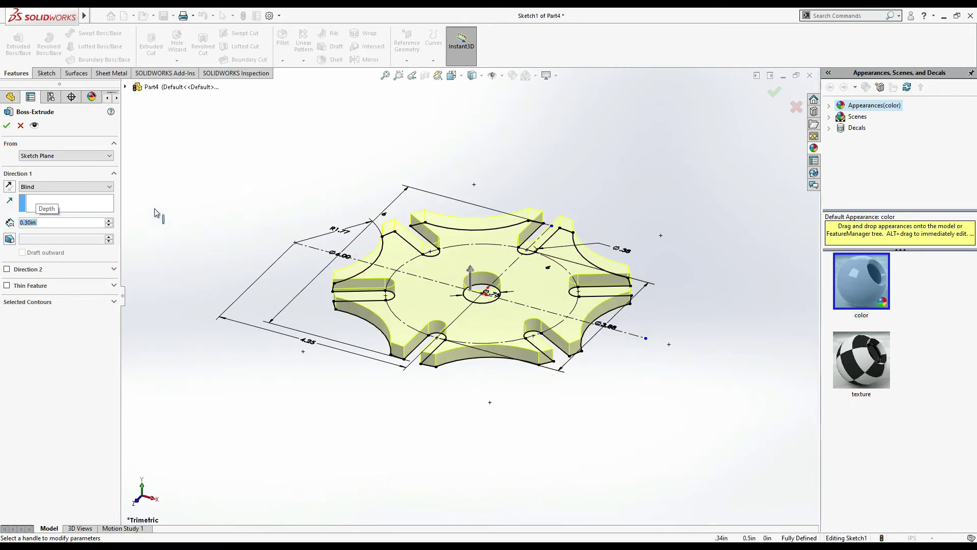
pyautogui.click(6, 125)
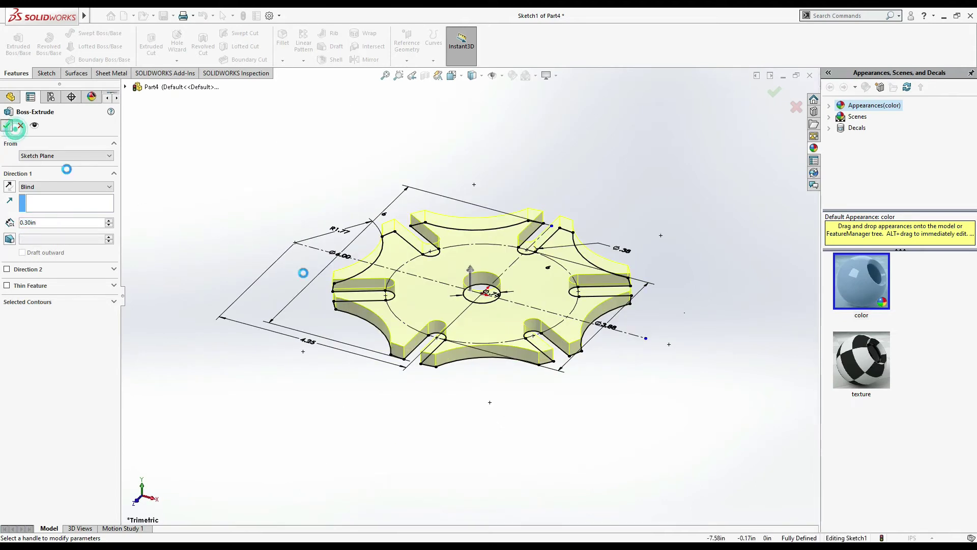
pyautogui.click(700, 368)
# Step: Color the whole wheel part with the light magenta standard swatch (255, 128, 255) and slightly reduce its blue value
pyautogui.moveTo(273, 212); pyautogui.dragTo(293, 257, button='middle')
pyautogui.click(512, 75)
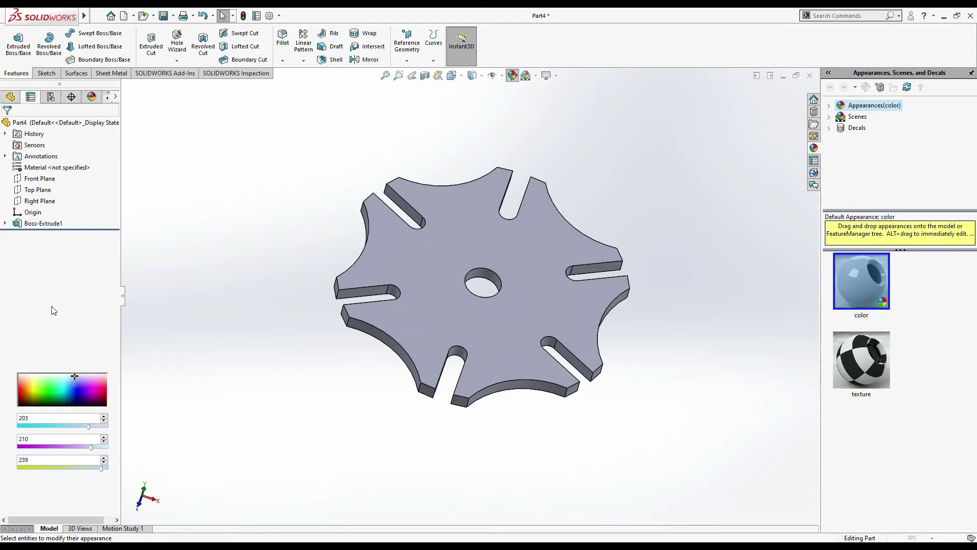
pyautogui.click(75, 330)
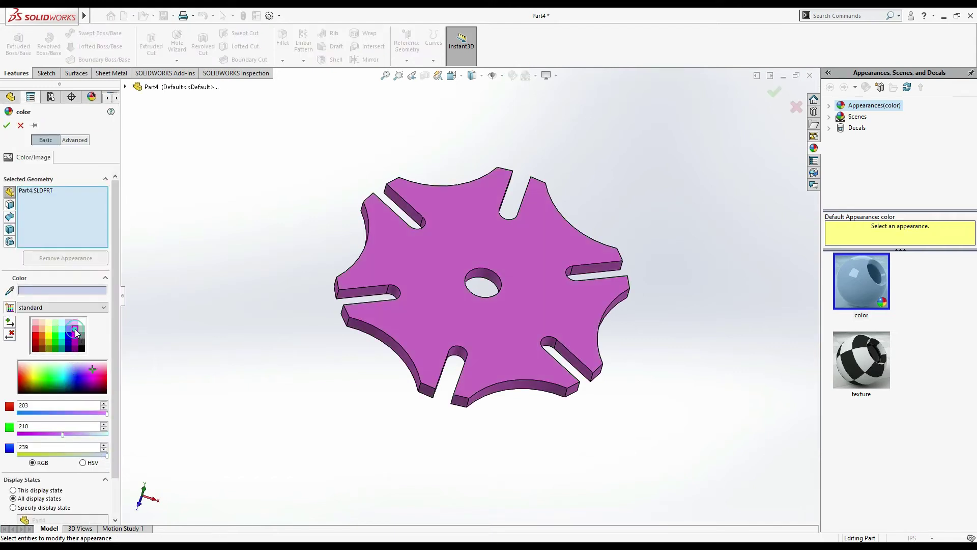
pyautogui.click(95, 455)
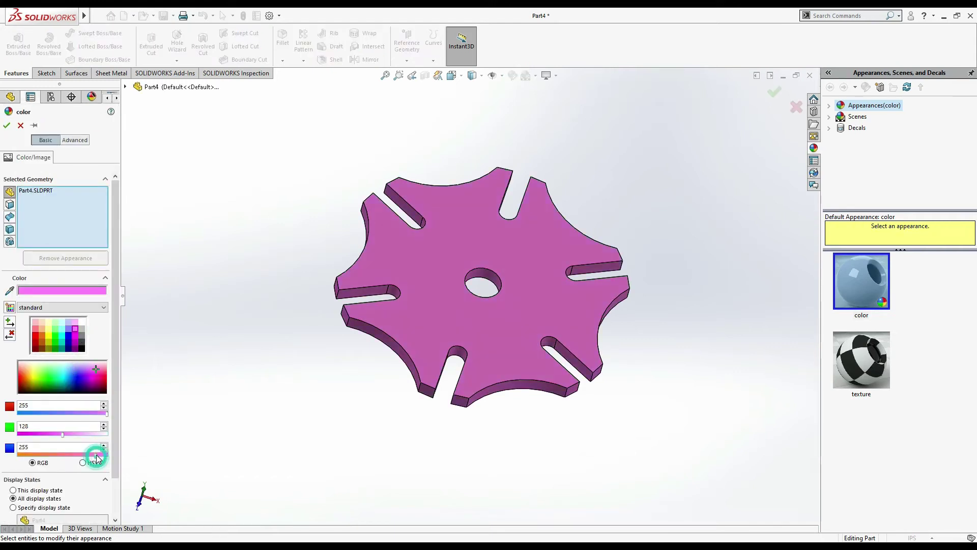
pyautogui.click(6, 125)
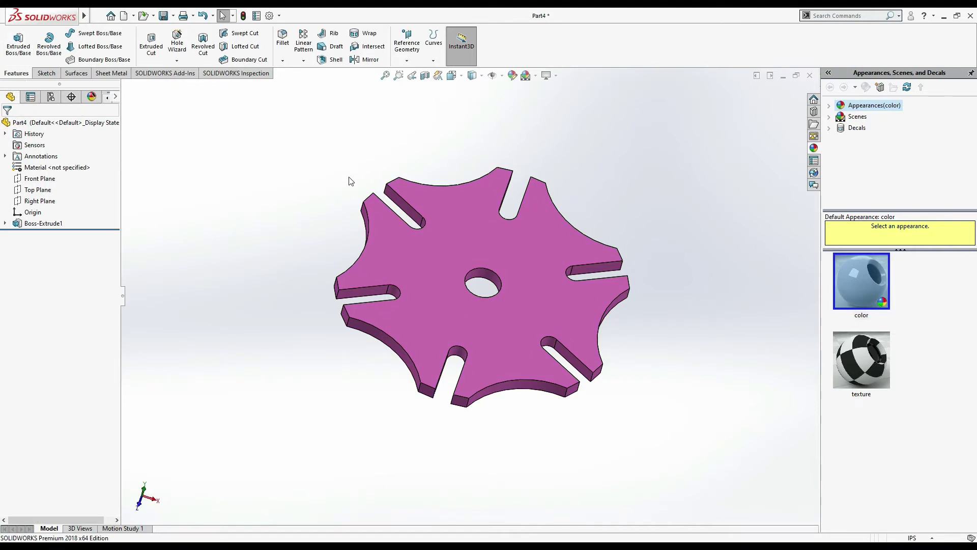
# Step: Save the part as "geneva wheel" in the Geneva mechanism folder
pyautogui.hotkey('ctrl', 's')
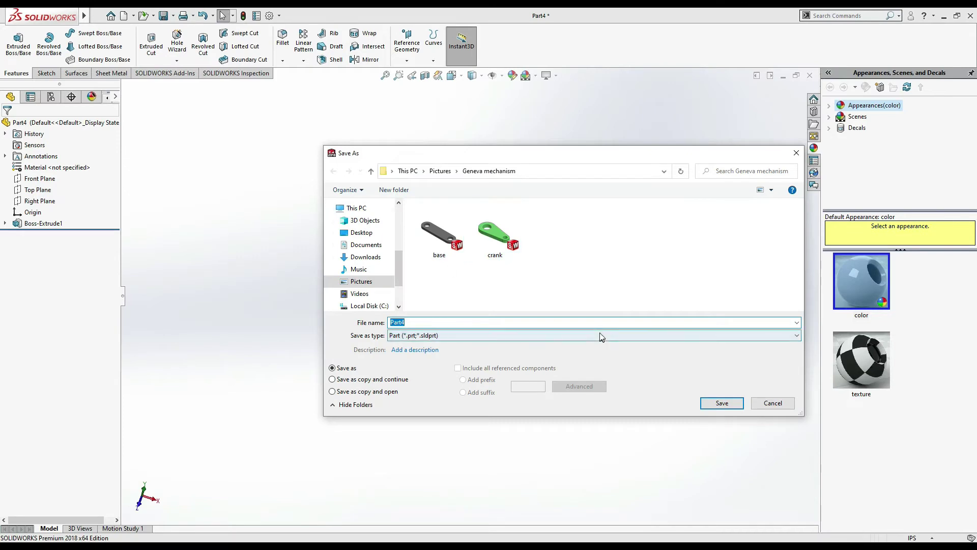
pyautogui.write('geneva wheel')
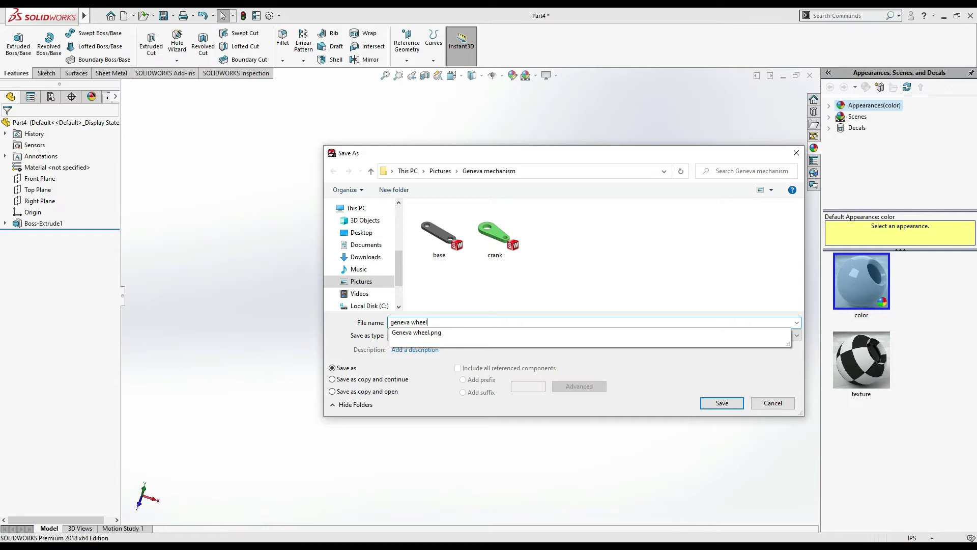
pyautogui.press('Return')
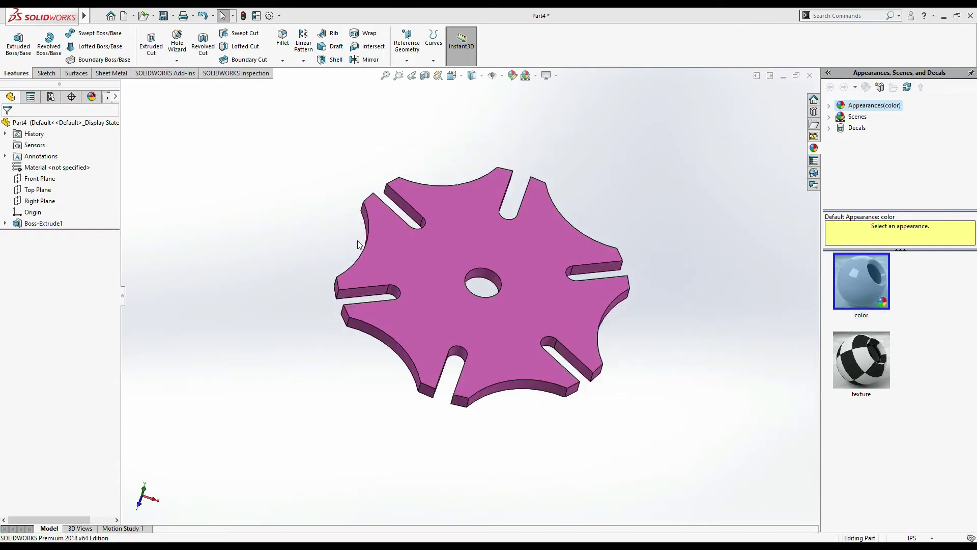
# Step: Switch to the Photos viewer and examine the dimensions in the Locking disc.png drawing
pyautogui.hotkey('alt', 'Tab')
pyautogui.click(829, 300)
pyautogui.press('Right')
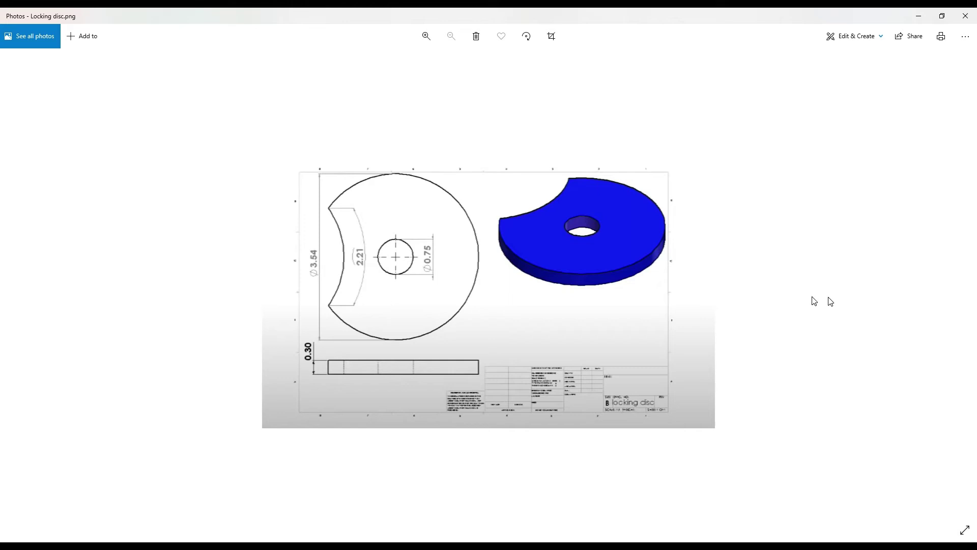
pyautogui.hotkey('alt', 'Tab')
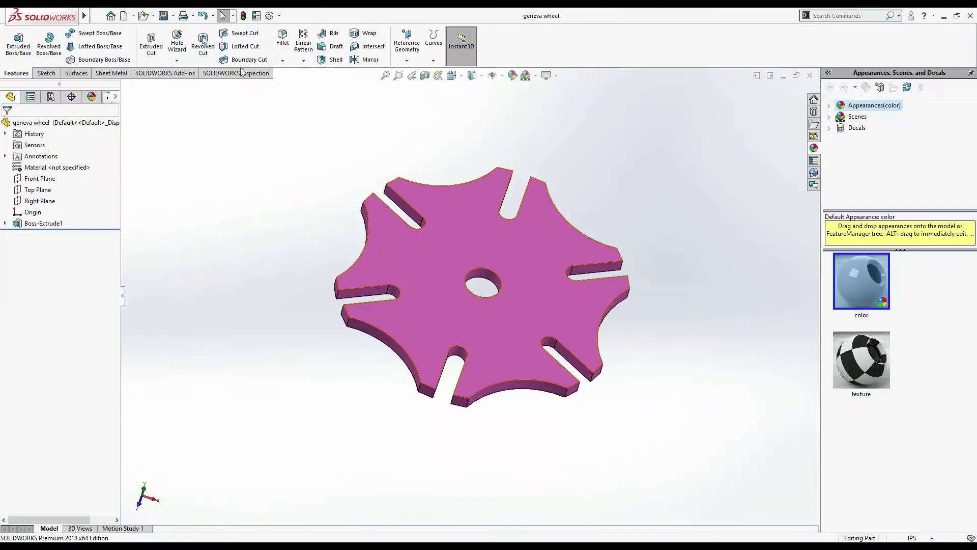
# Step: Create a new part in SOLIDWORKS and set its unit system to IPS
pyautogui.click(124, 16)
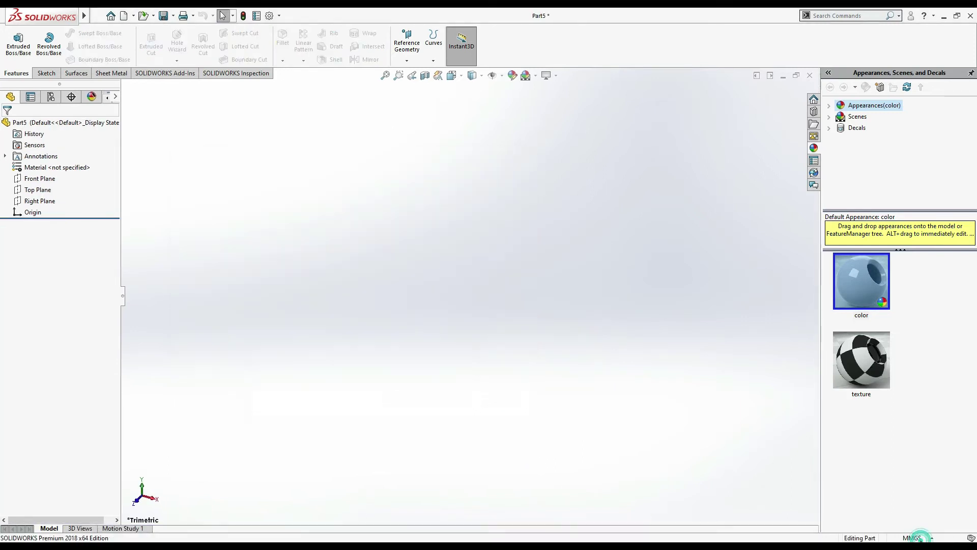
pyautogui.click(920, 538)
pyautogui.click(917, 506)
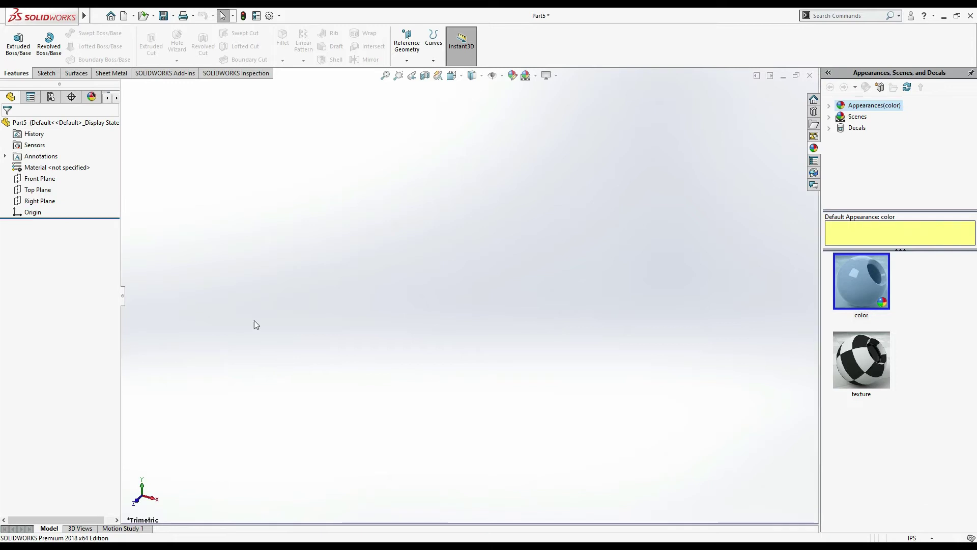
# Step: Start a sketch on the Top Plane and draw two concentric circles at the origin, about 0.54 in and 2.52 in in radius
pyautogui.click(37, 189)
pyautogui.click(45, 175)
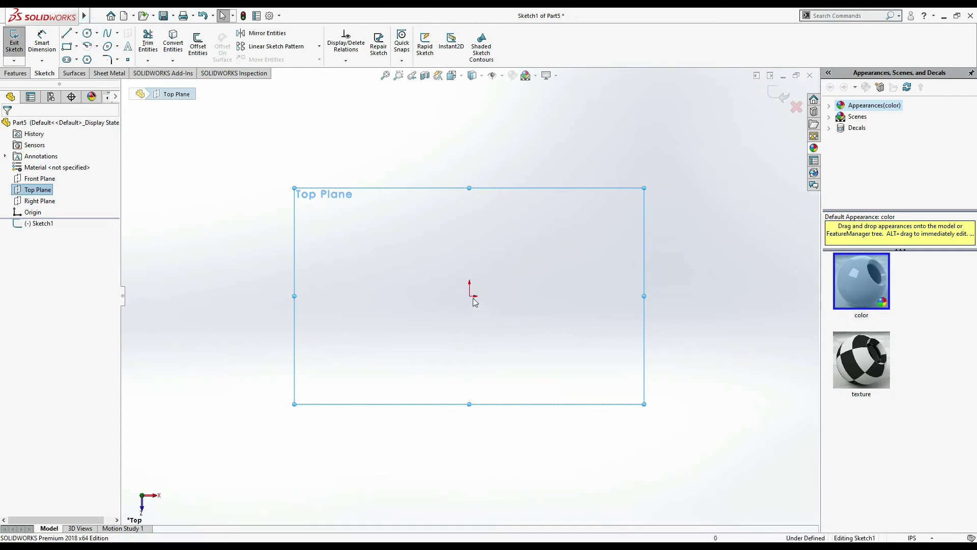
pyautogui.click(88, 33)
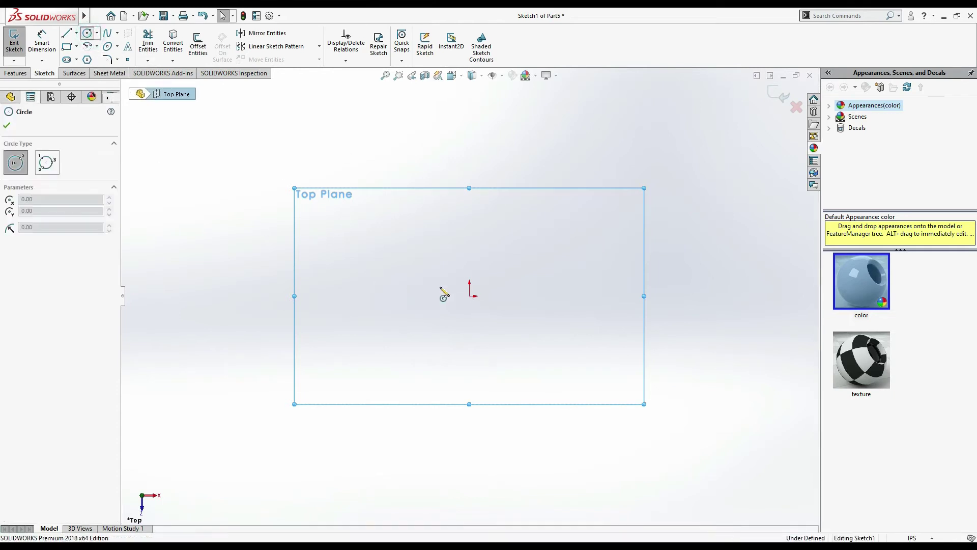
pyautogui.click(470, 296)
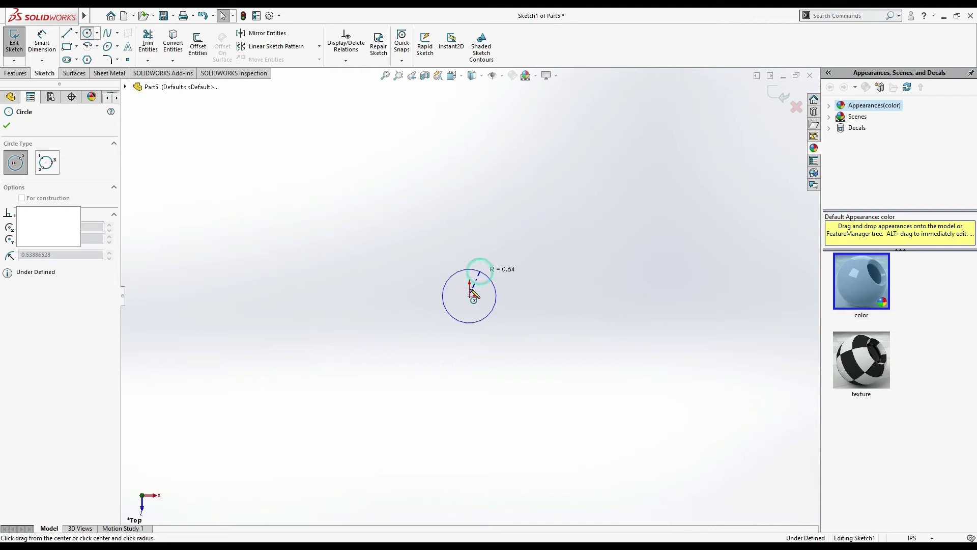
pyautogui.click(488, 277)
pyautogui.click(469, 296)
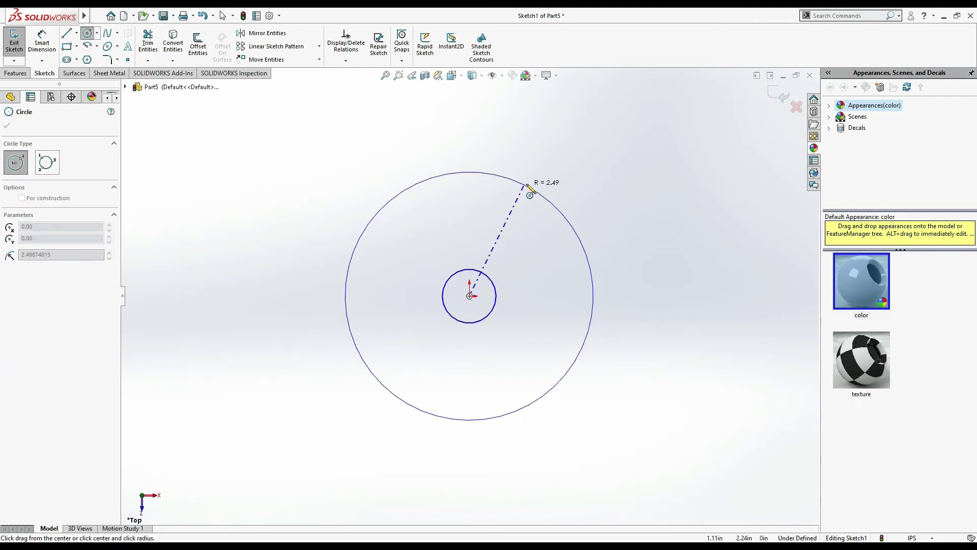
pyautogui.click(524, 183)
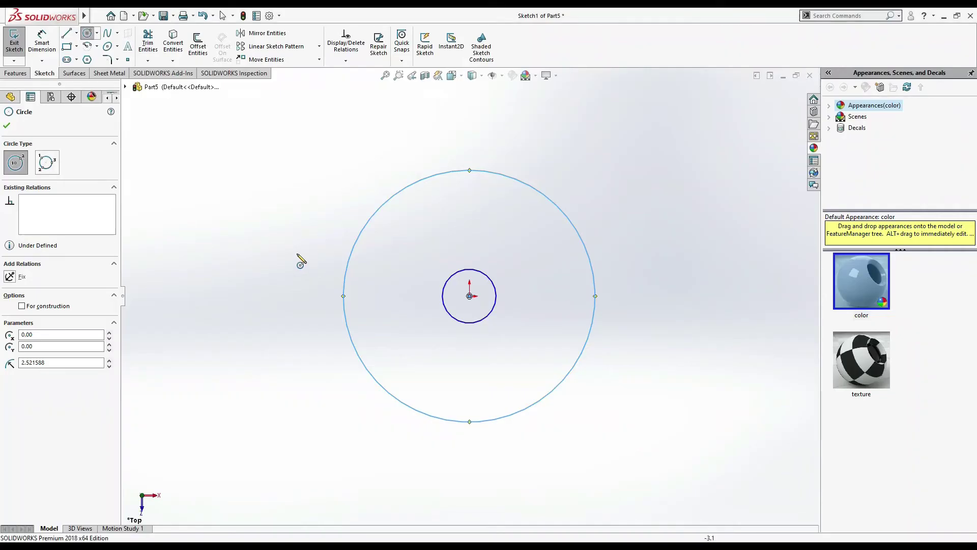
# Step: Dimension the inner circle's diameter
pyautogui.click(41, 40)
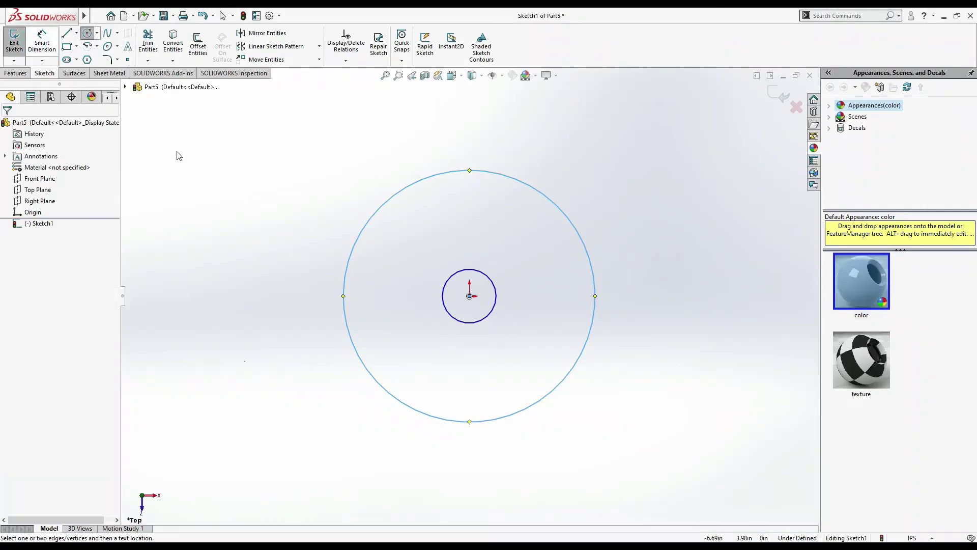
pyautogui.click(492, 282)
pyautogui.click(477, 290)
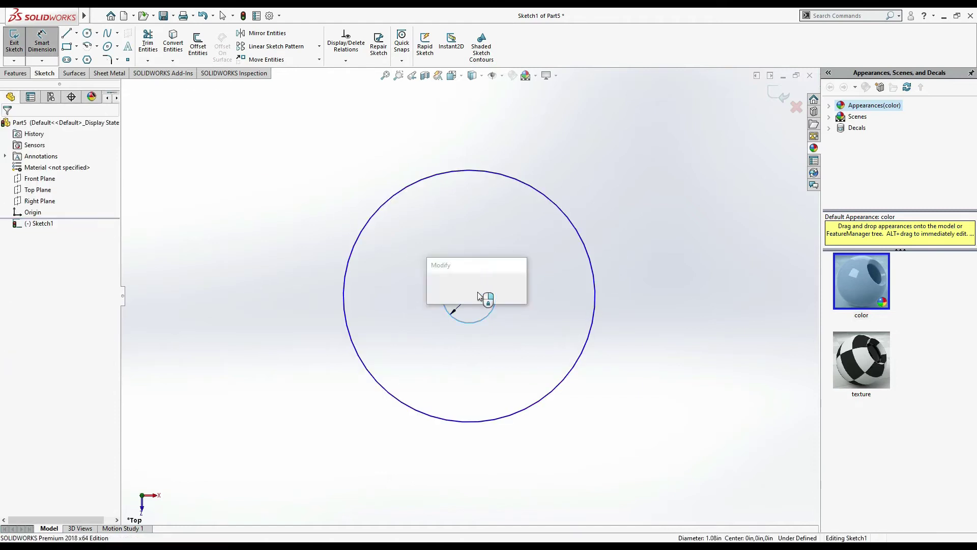
# Step: Dimension the inner circle's diameter as 0.75 in and the outer circle's as 3.54 in, consulting the locking disc reference drawing
pyautogui.write('0.75')
pyautogui.press('Return')
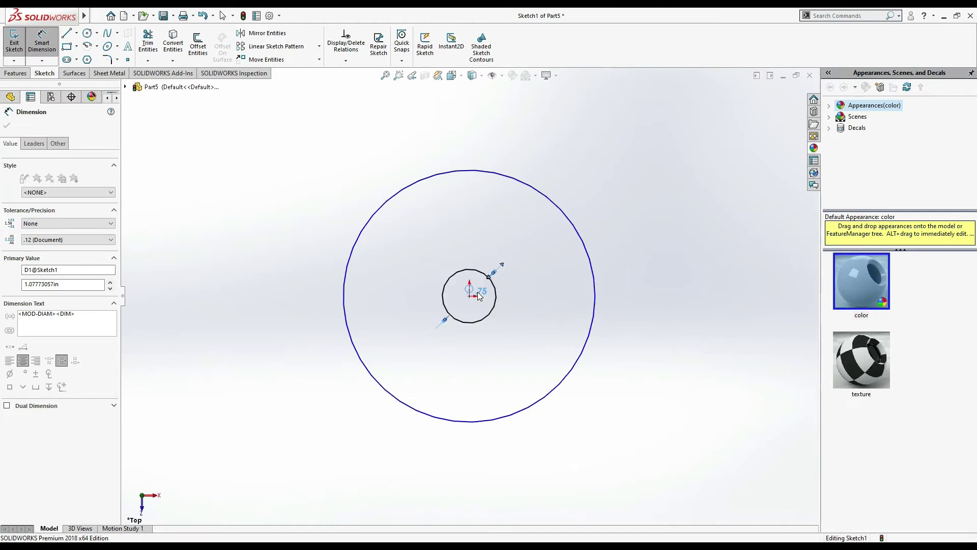
pyautogui.hotkey('alt', 'Tab')
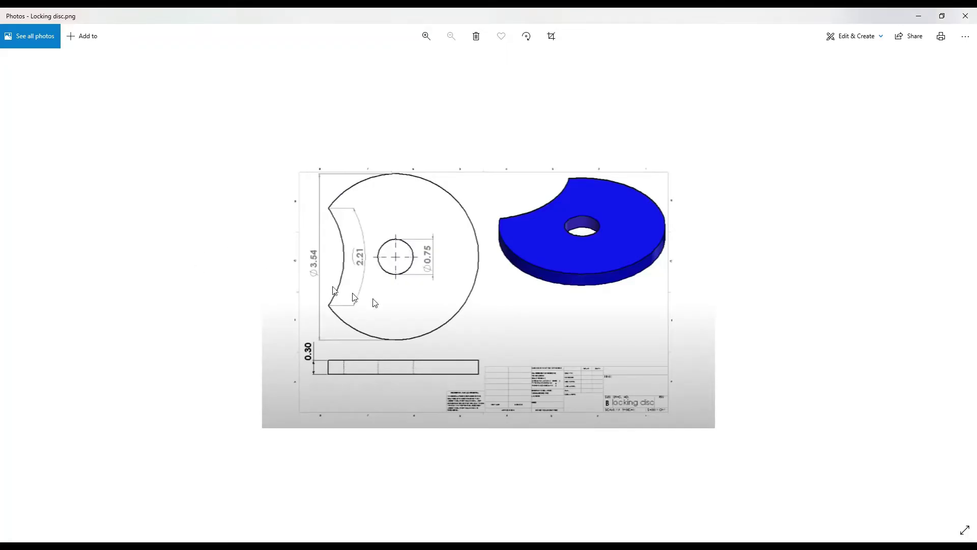
pyautogui.hotkey('alt', 'Tab')
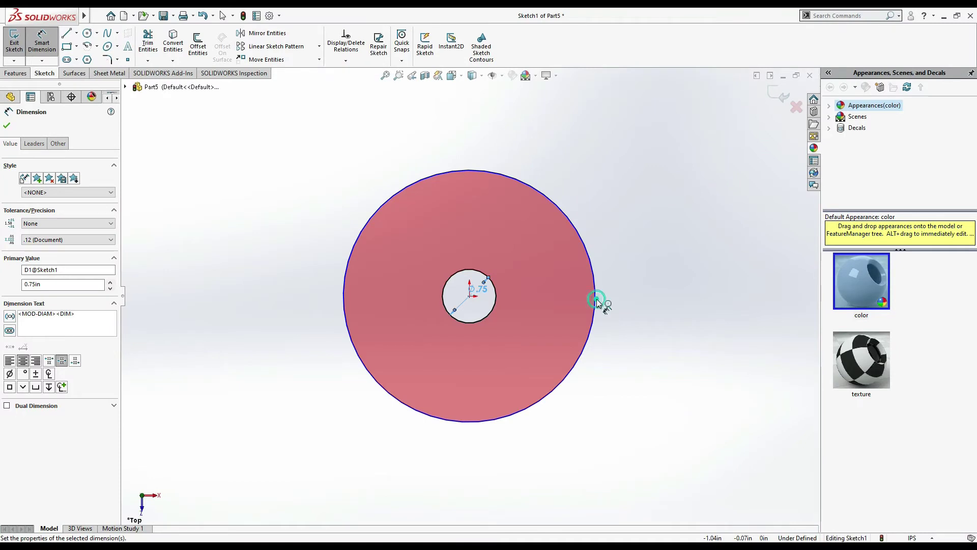
pyautogui.click(595, 297)
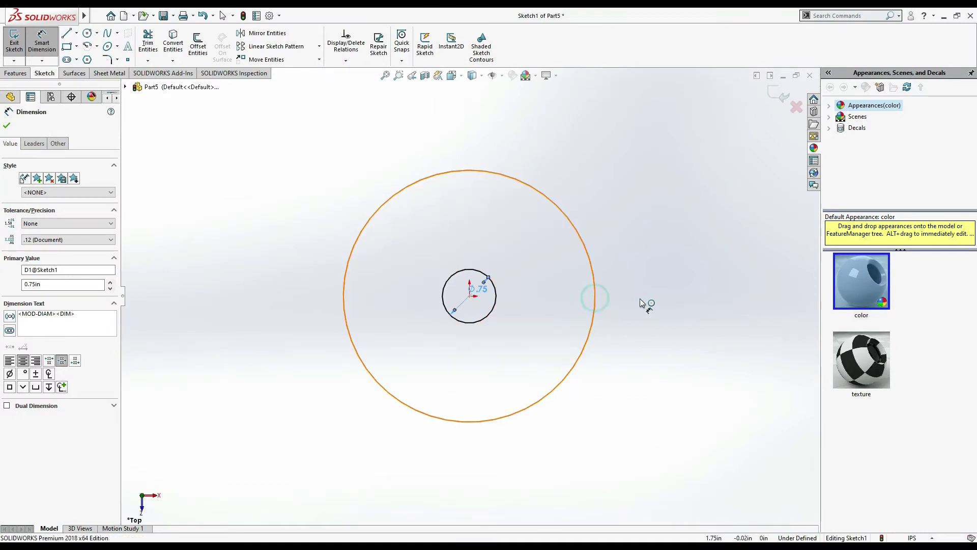
pyautogui.click(672, 302)
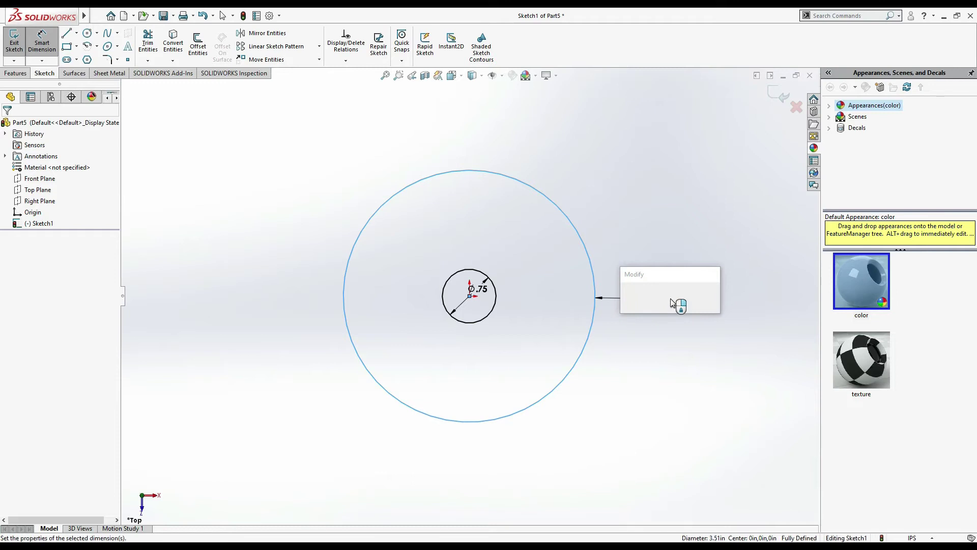
pyautogui.write('3.54')
pyautogui.press('Return')
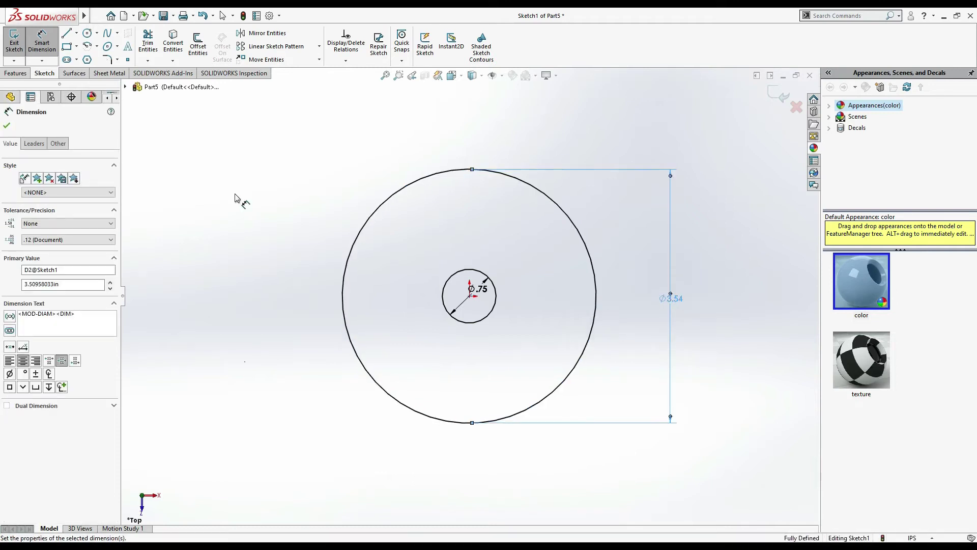
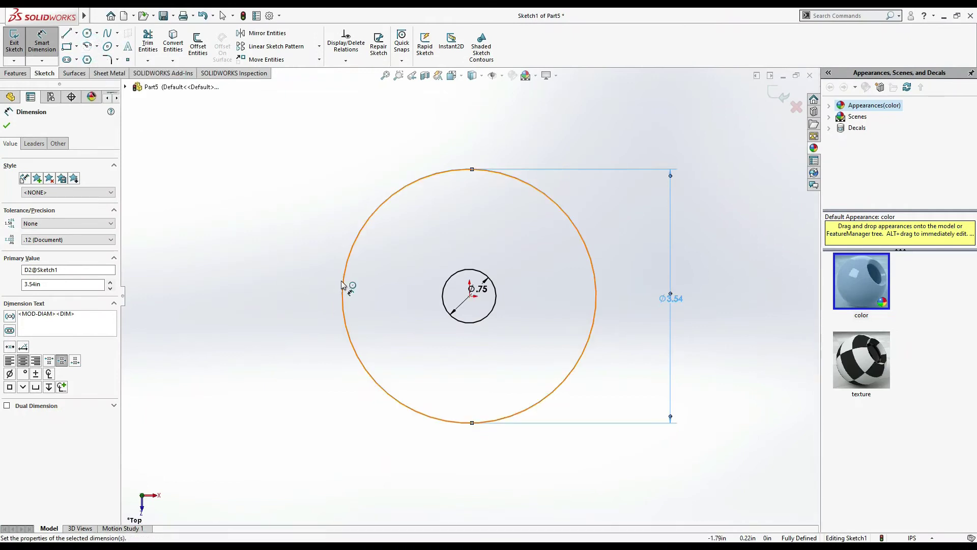
pyautogui.click(305, 291)
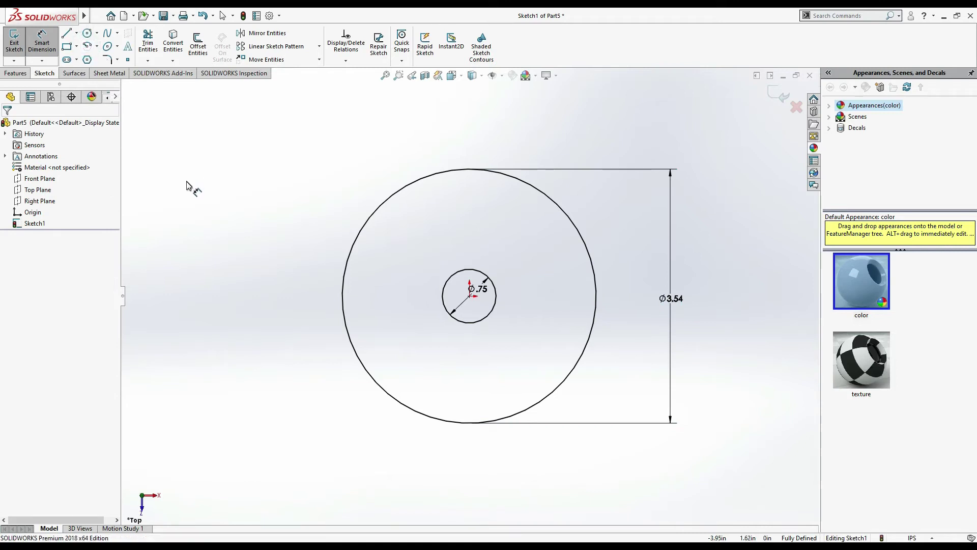
# Step: Sketch a centerpoint arc of about 1.23 in radius, centred left of the disc level with the origin, with both ends on the outer circle
pyautogui.click(87, 47)
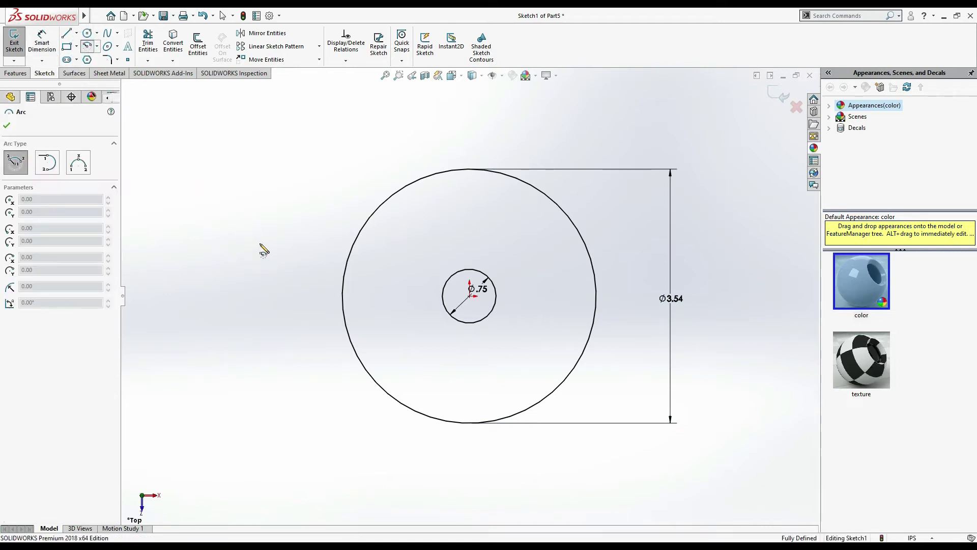
pyautogui.click(315, 295)
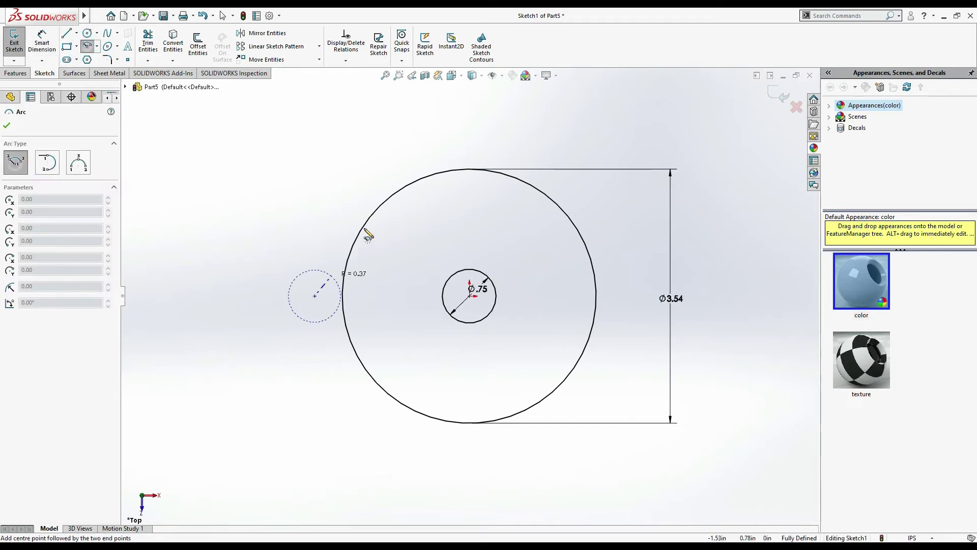
pyautogui.click(365, 224)
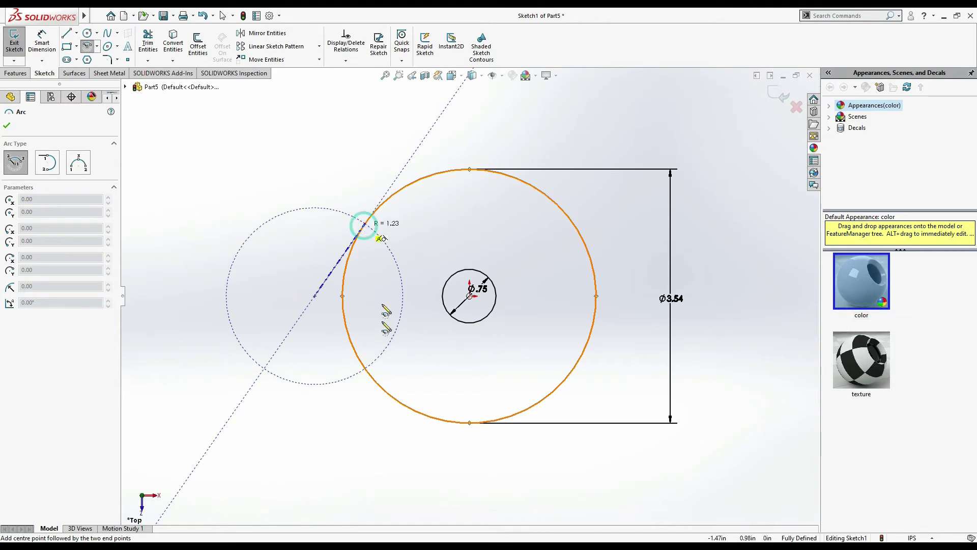
pyautogui.click(377, 382)
pyautogui.press('Escape')
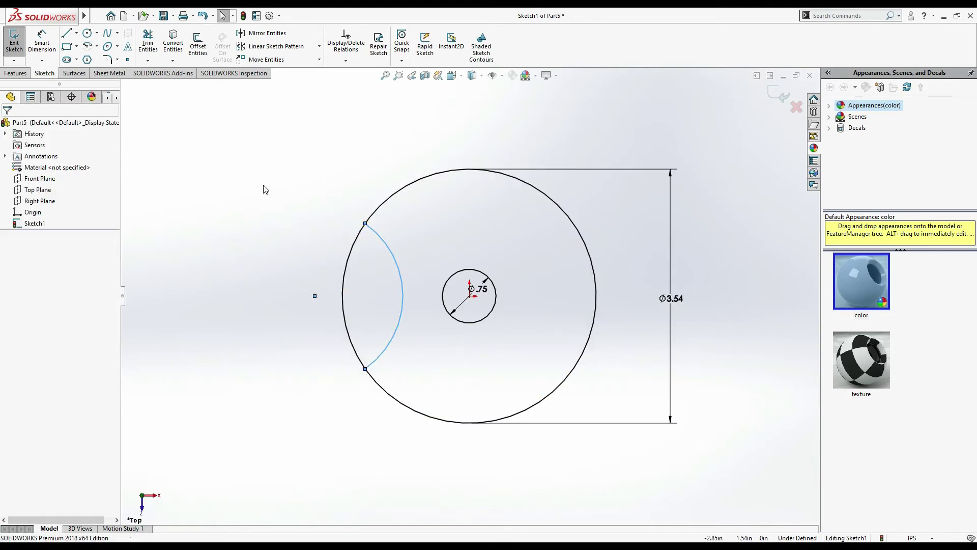
# Step: Dimension the arc's length between its two endpoints as 2.21 in, following the locking disc reference drawing
pyautogui.hotkey('alt', 'Tab')
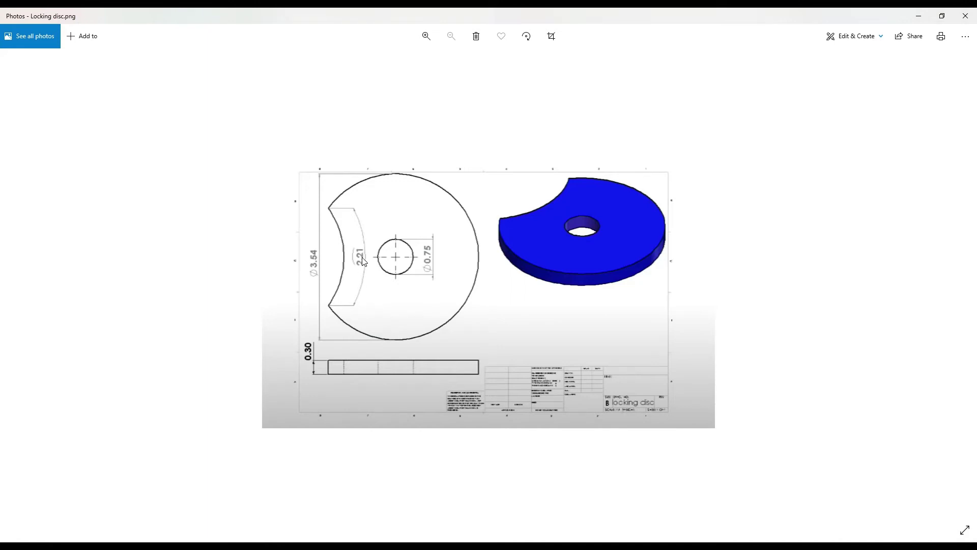
pyautogui.hotkey('alt', 'Tab')
pyautogui.click(43, 45)
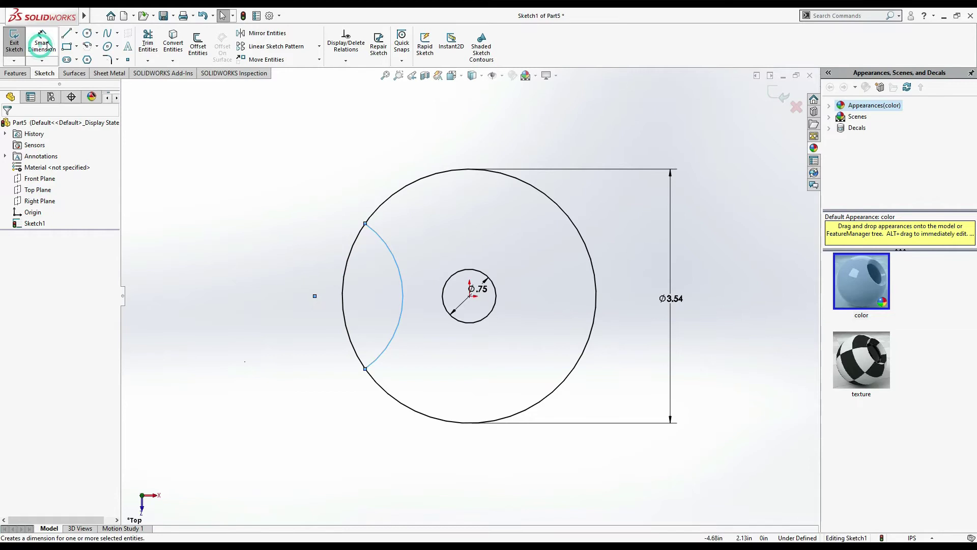
pyautogui.click(365, 224)
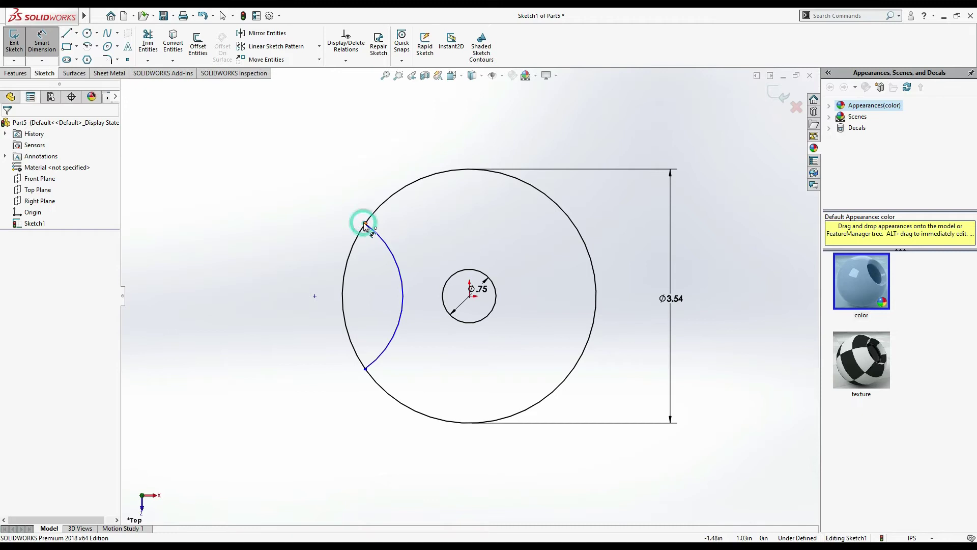
pyautogui.click(366, 369)
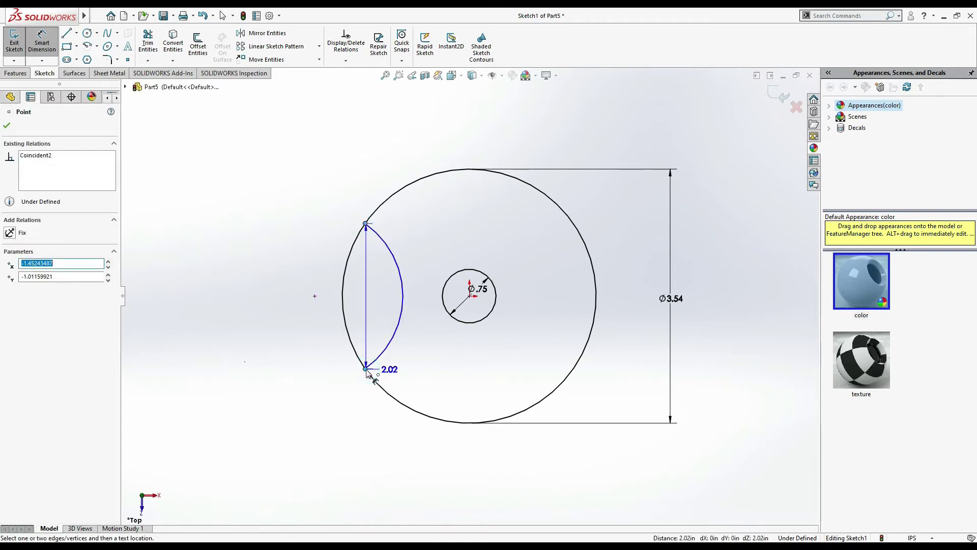
pyautogui.click(402, 301)
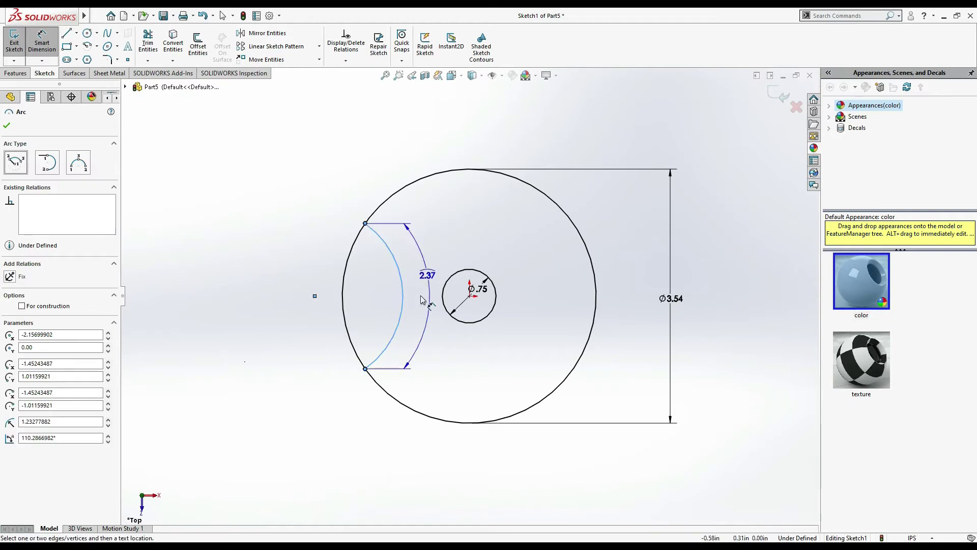
pyautogui.click(421, 303)
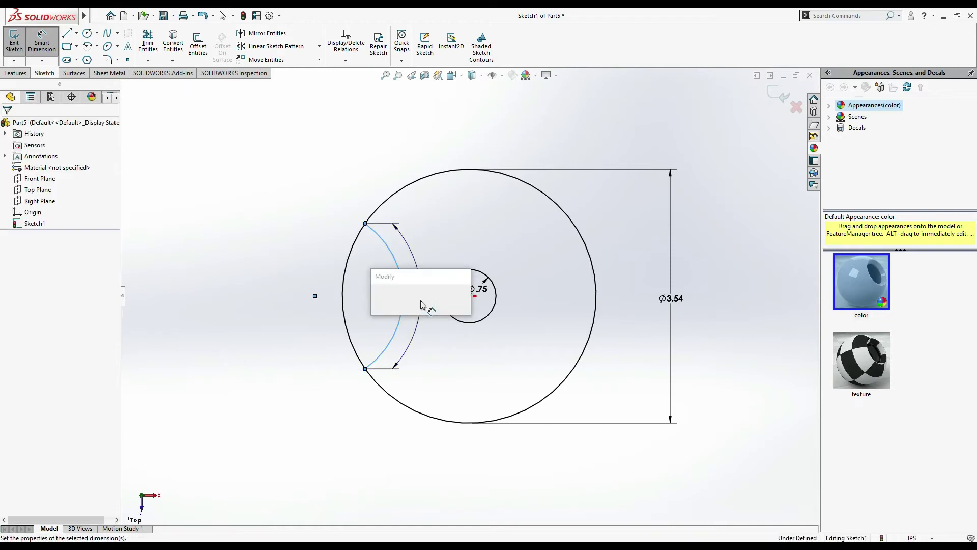
pyautogui.press('Return')
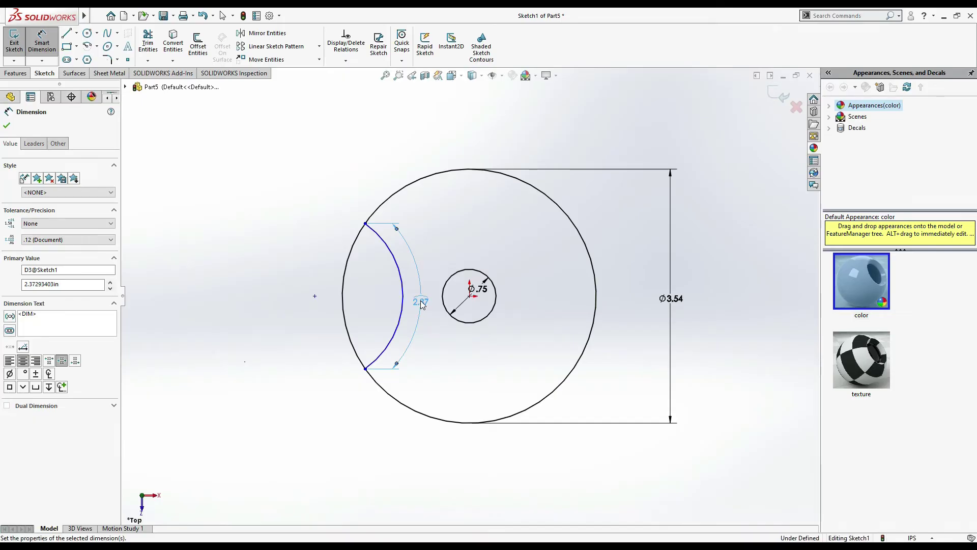
pyautogui.hotkey('alt', 'Tab')
pyautogui.hotkey('alt', 'Tab')
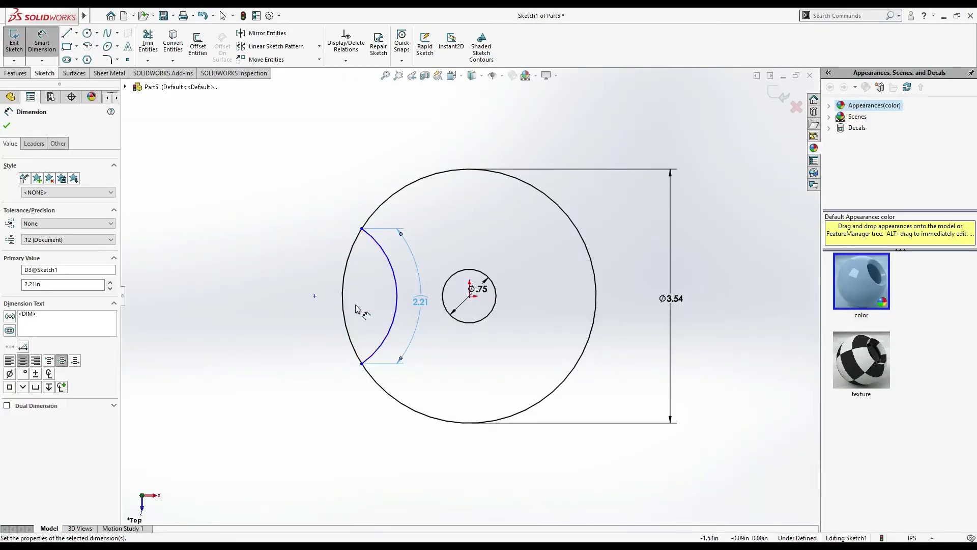
pyautogui.press('Escape')
pyautogui.press('Escape')
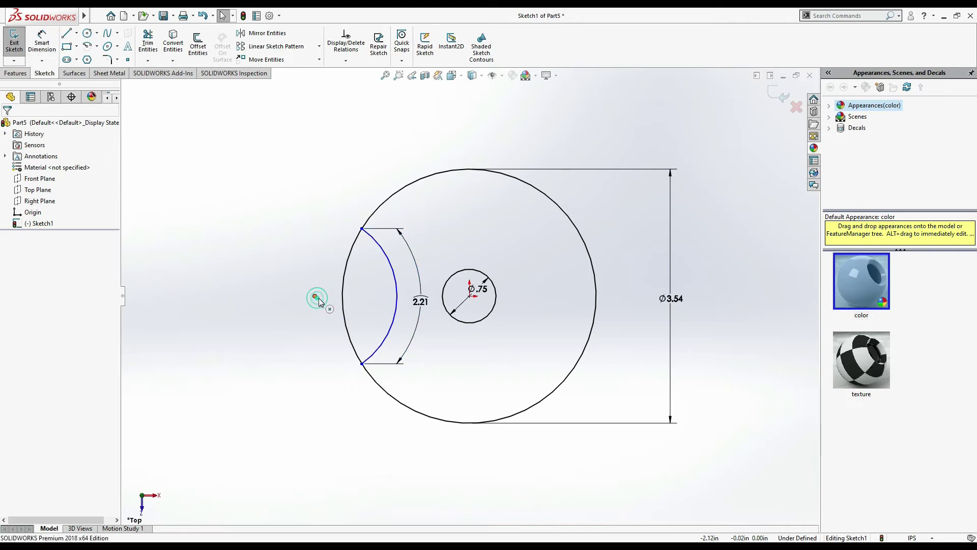
# Step: Add a horizontal relation between the arc's centre point and the disc's centre at the origin
pyautogui.click(314, 296)
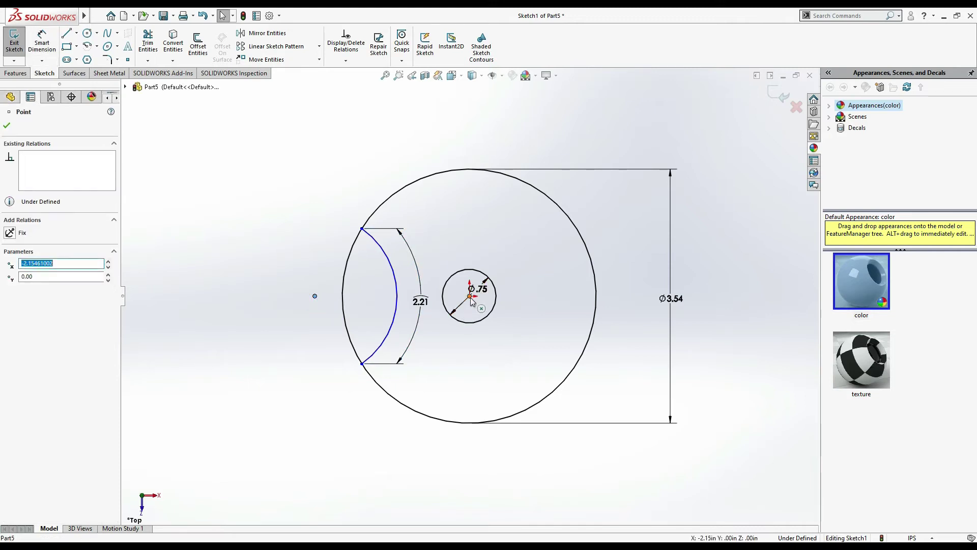
pyautogui.keyDown('ctrl'); pyautogui.click(469, 298); pyautogui.keyUp('ctrl')
pyautogui.click(9, 291)
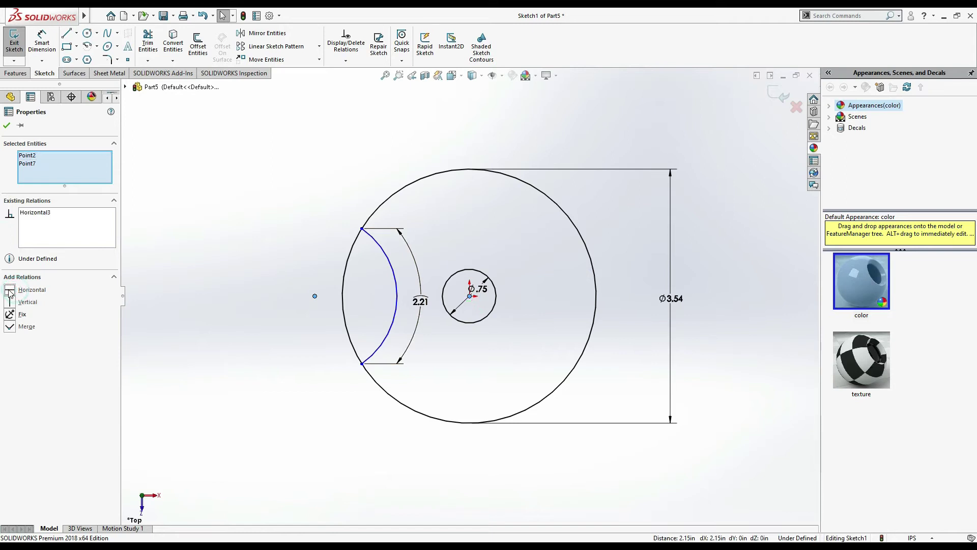
pyautogui.click(7, 125)
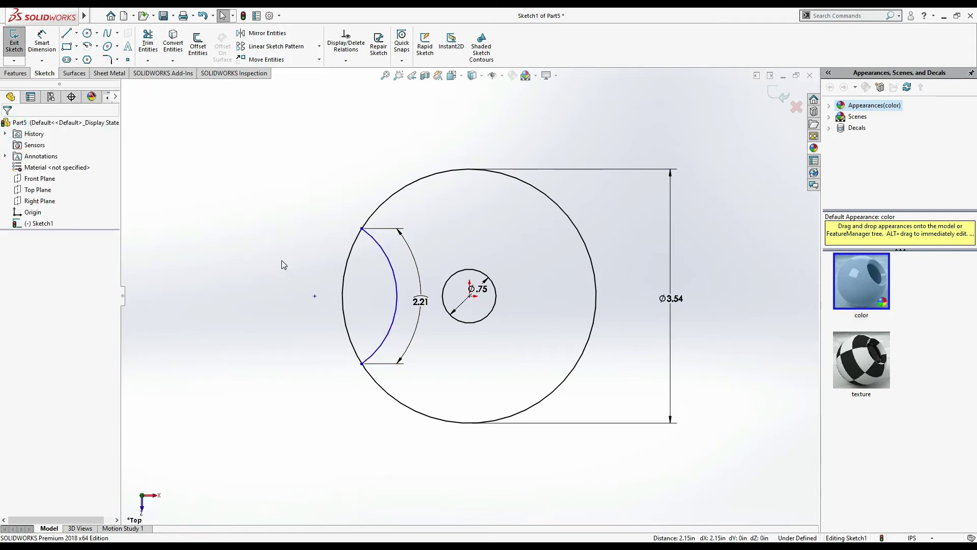
# Step: Trim away the outer circle's segment between the arc's endpoints to leave a concave notch in the disc profile
pyautogui.click(152, 44)
pyautogui.click(338, 327)
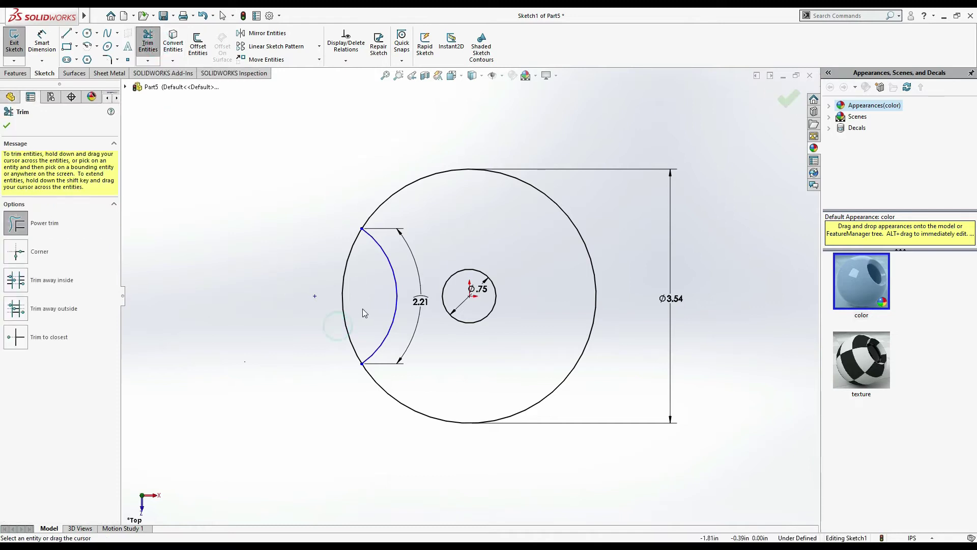
pyautogui.click(7, 125)
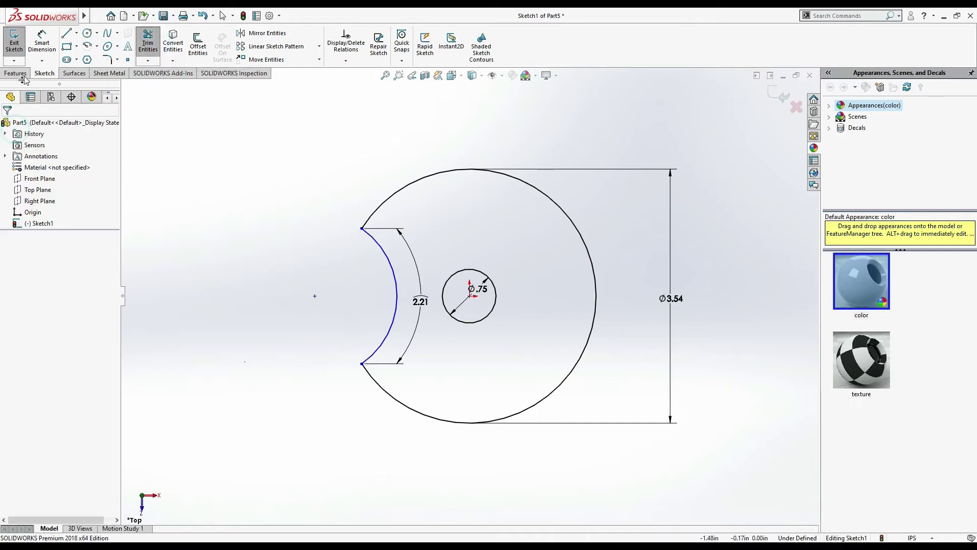
# Step: Extrude the notched disc profile as a blind boss 0.3 in thick
pyautogui.click(16, 73)
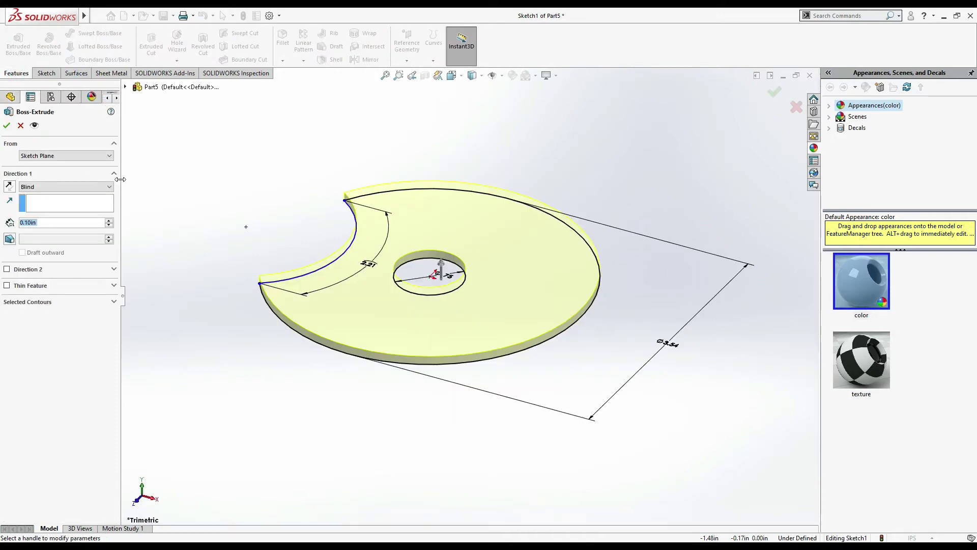
pyautogui.write('0.3')
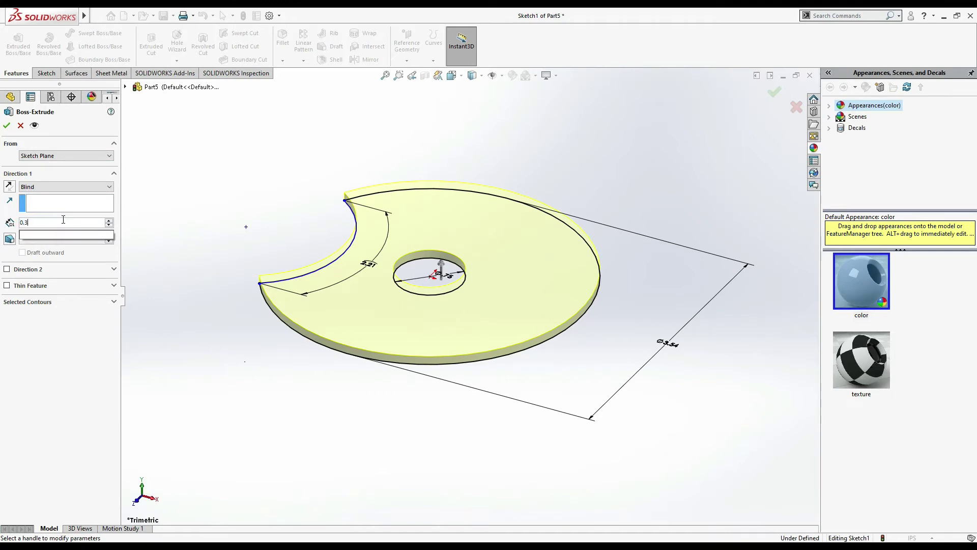
pyautogui.press('Return')
pyautogui.click(7, 125)
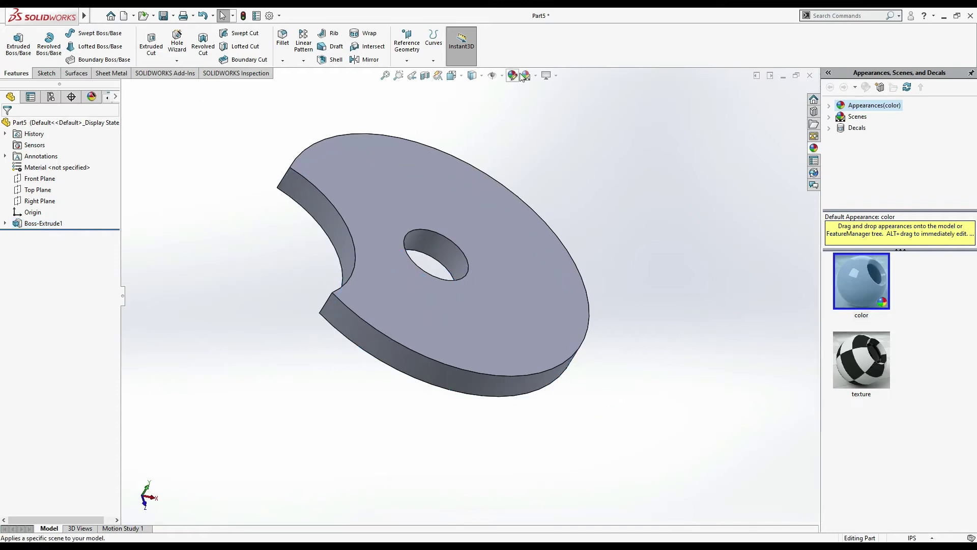
# Step: Check the reference drawing's colour and apply a blue appearance to the whole part, with RGB about 0, 104, 255
pyautogui.hotkey('alt', 'Tab')
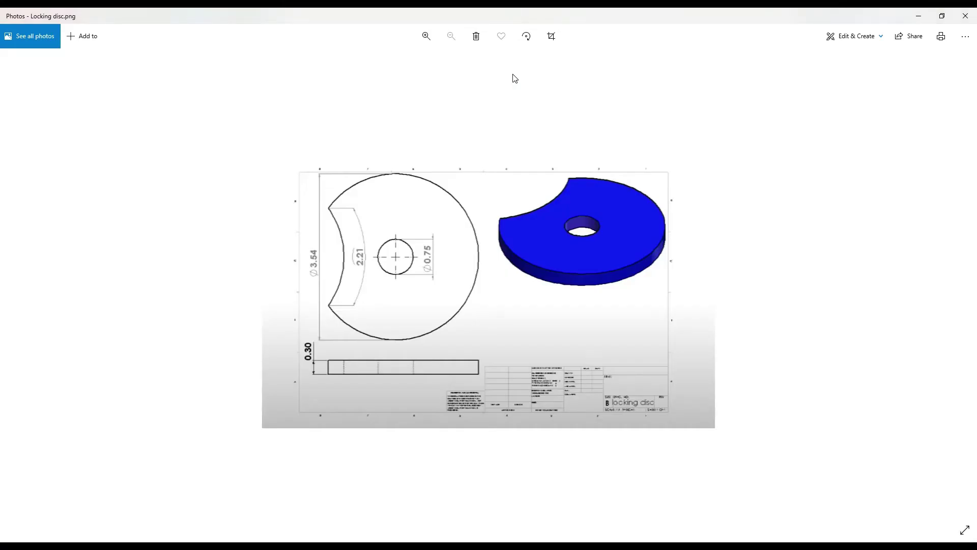
pyautogui.hotkey('alt', 'Tab')
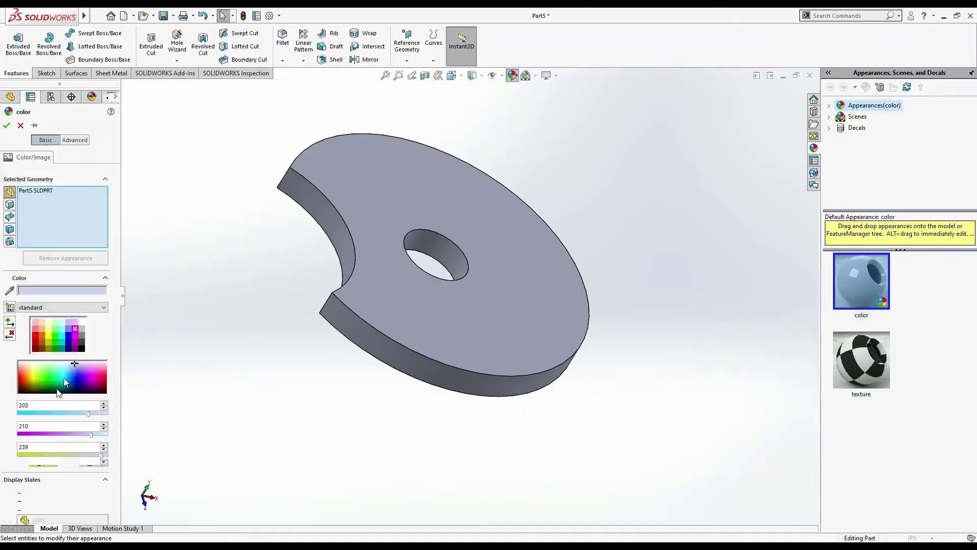
pyautogui.click(69, 334)
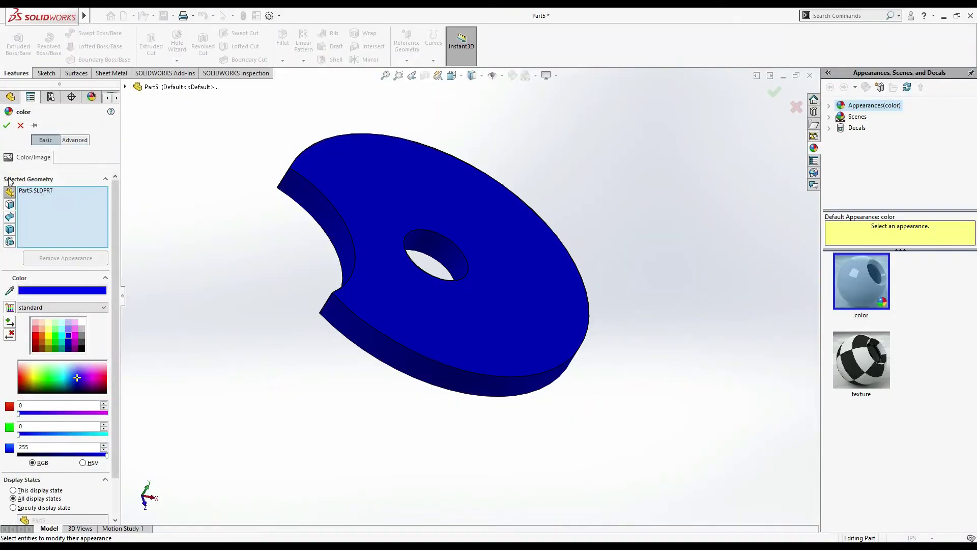
pyautogui.moveTo(33, 436); pyautogui.dragTo(58, 440)
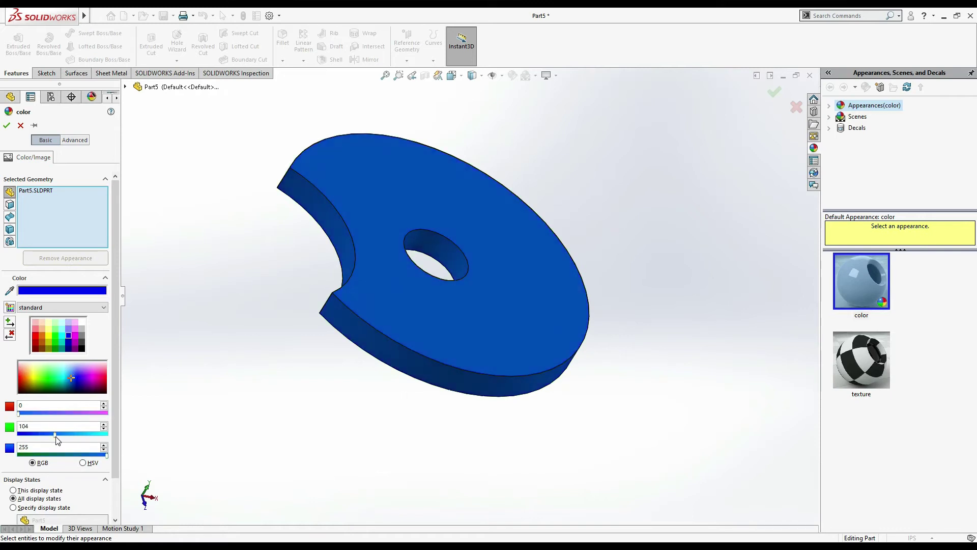
pyautogui.click(6, 125)
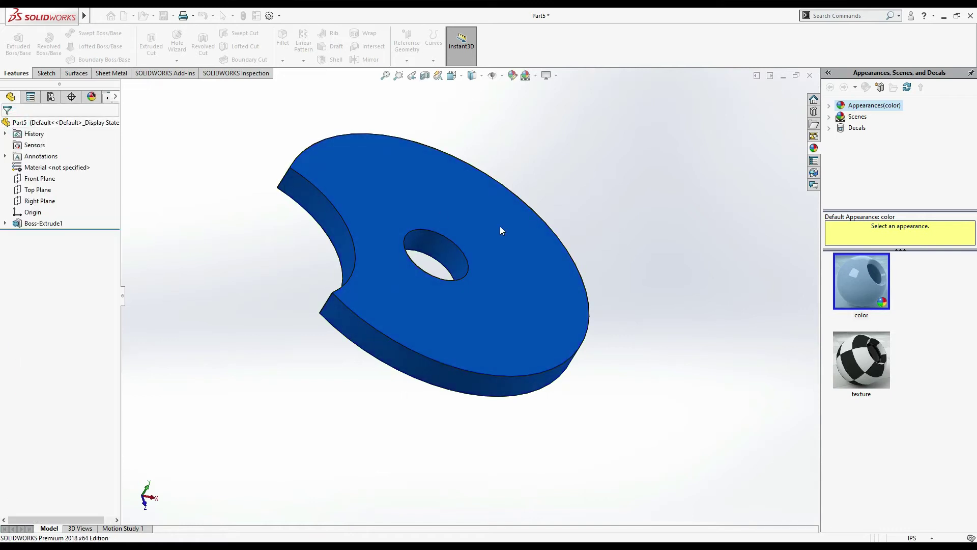
# Step: Save the part as "locking disc" in the Geneva mechanism folder
pyautogui.hotkey('ctrl', 's')
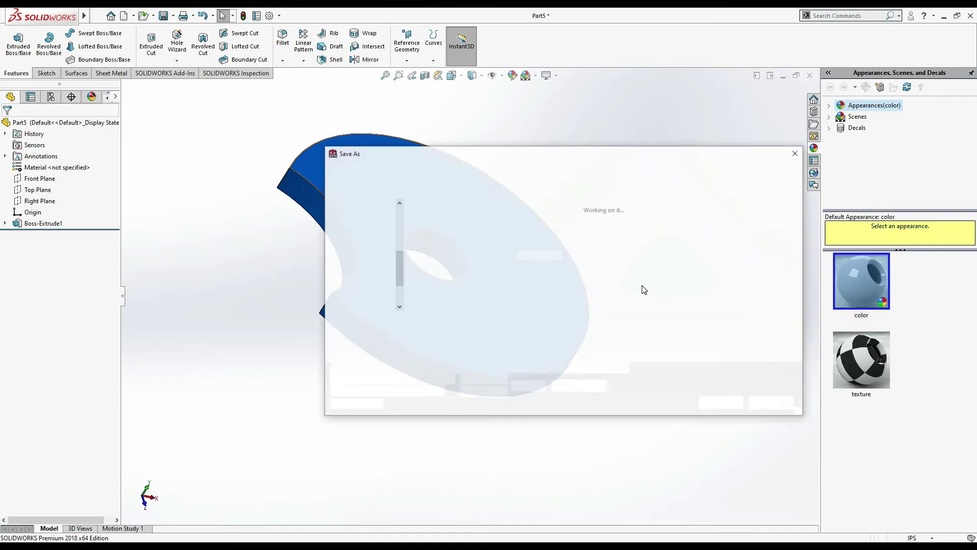
pyautogui.write('lo')
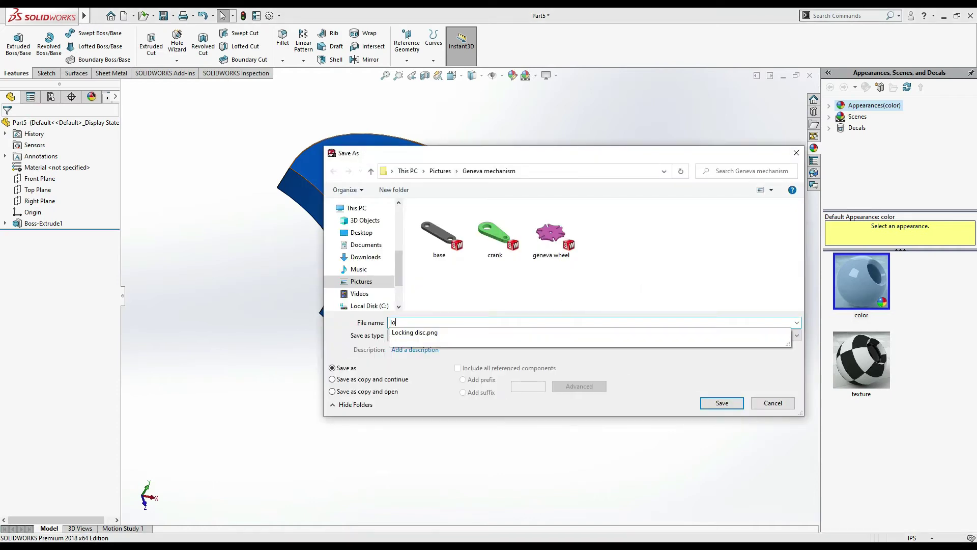
pyautogui.write('cking disc')
pyautogui.press('Return')
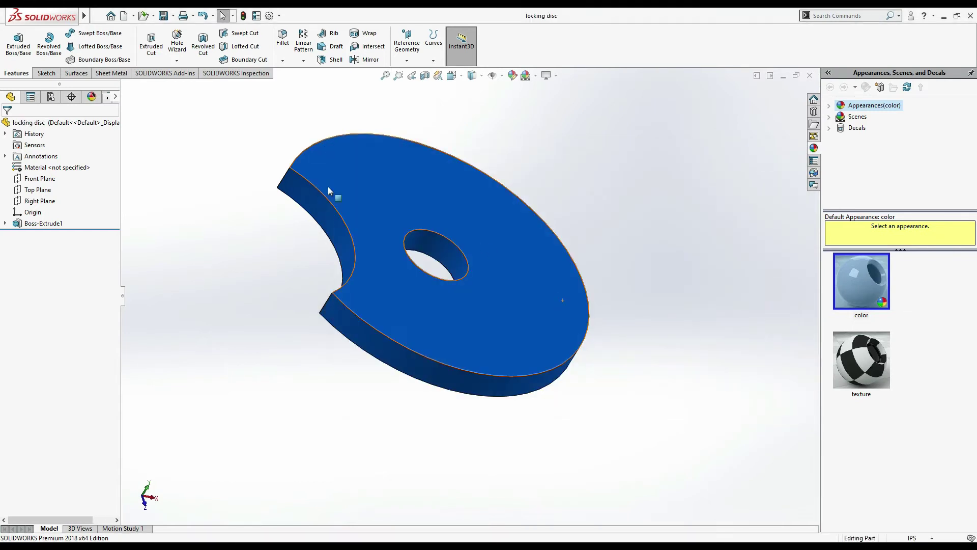
# Step: Create a new part with IPS (inch, pound, second) units and bring up the pin reference drawing in Photos
pyautogui.click(124, 16)
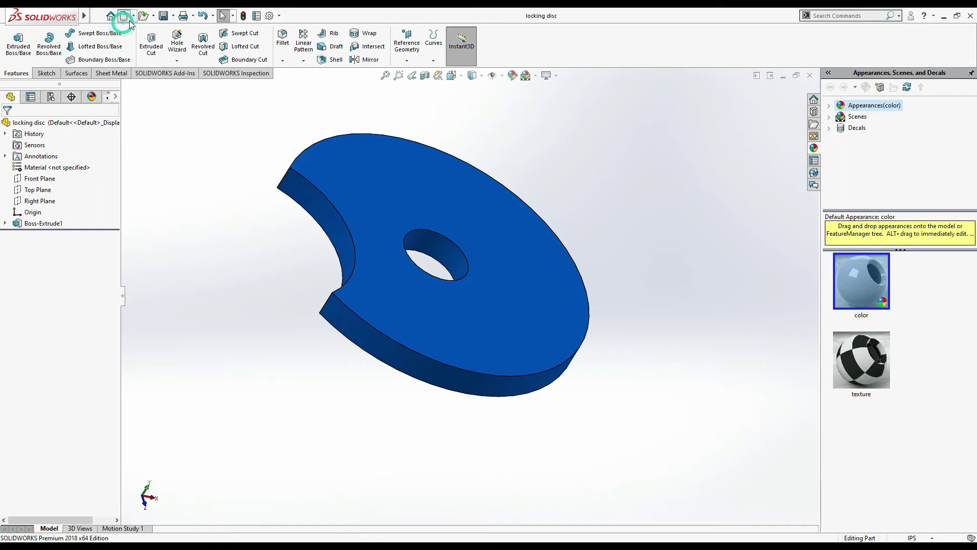
pyautogui.click(248, 274)
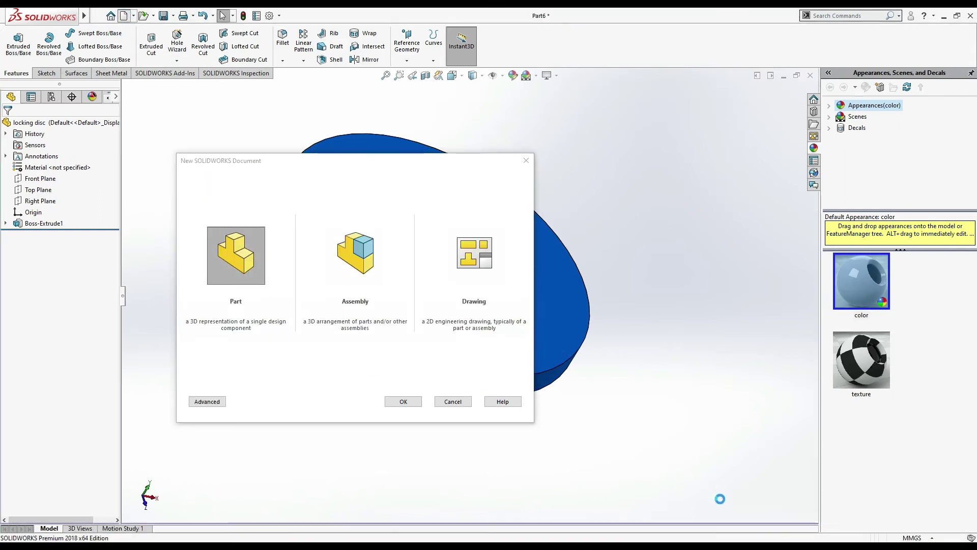
pyautogui.click(914, 538)
pyautogui.click(910, 509)
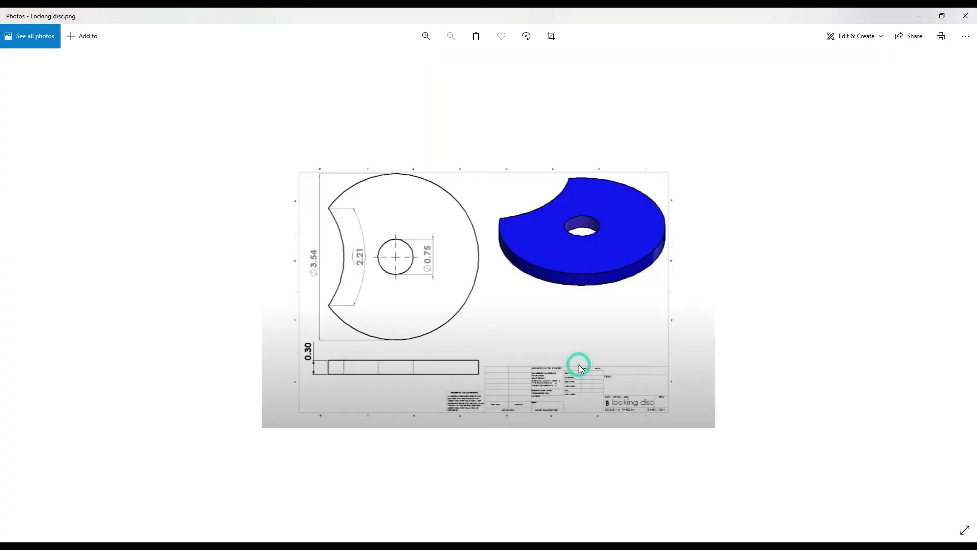
pyautogui.press('Right')
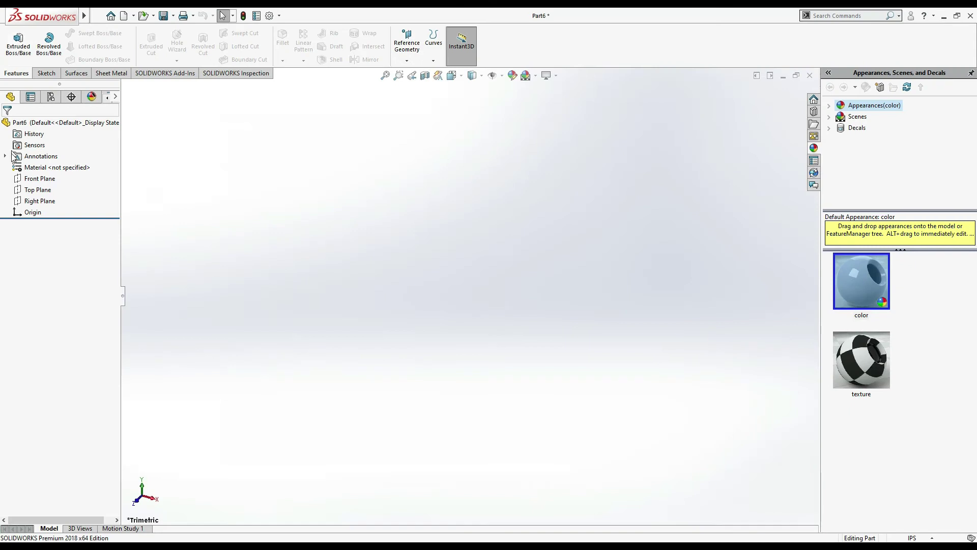
# Step: Sketch a circle on the Top Plane centred at the origin, with a radius of about 0.95 in
pyautogui.click(37, 192)
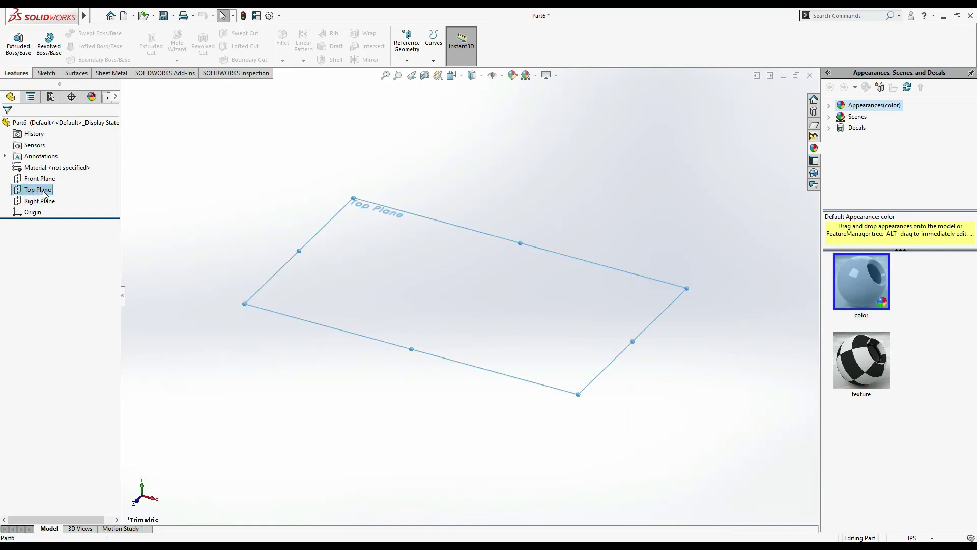
pyautogui.hotkey('ctrl', '8')
pyautogui.click(47, 74)
pyautogui.click(15, 41)
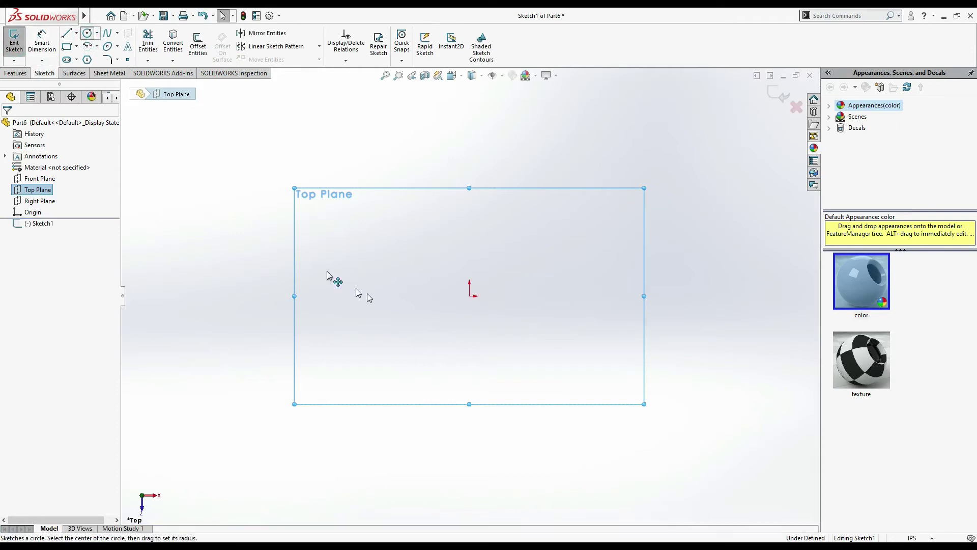
pyautogui.click(93, 38)
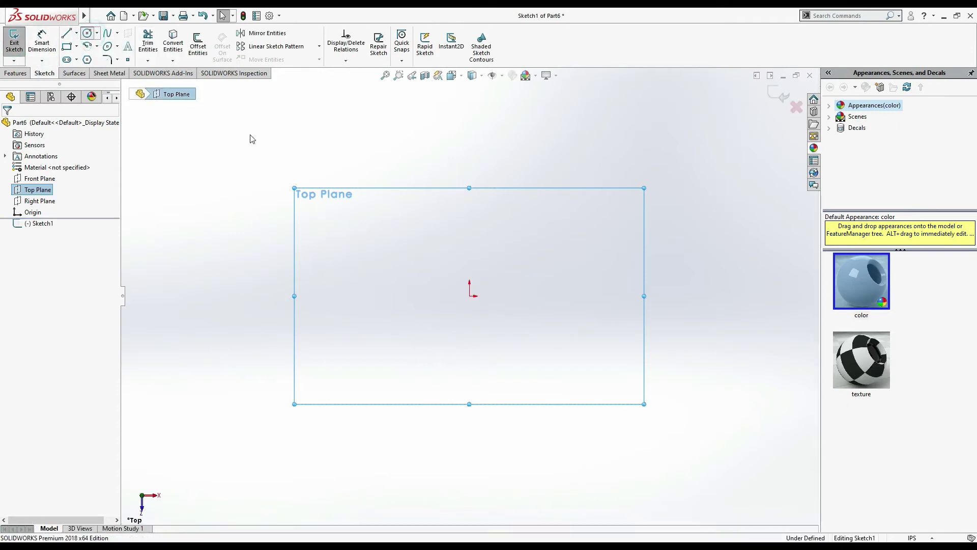
pyautogui.click(469, 296)
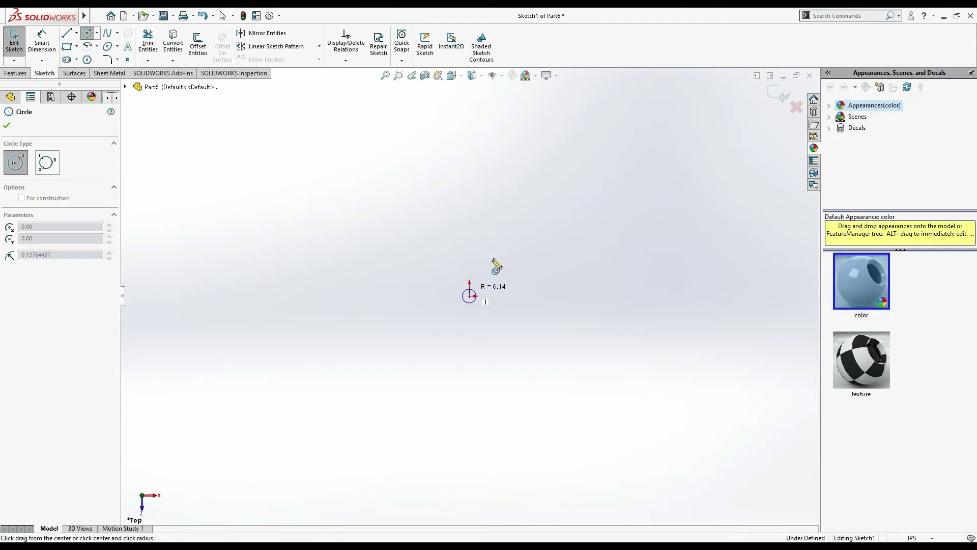
pyautogui.click(510, 269)
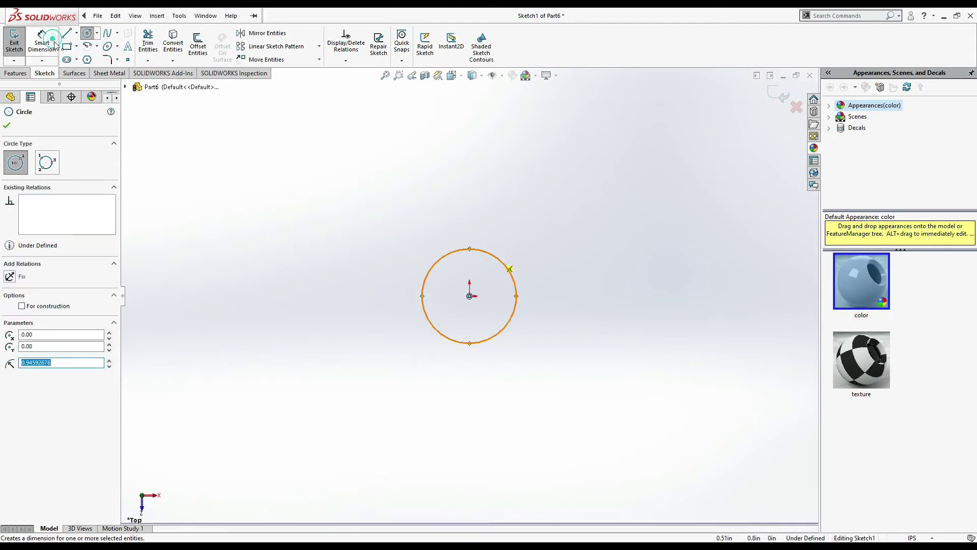
pyautogui.click(513, 313)
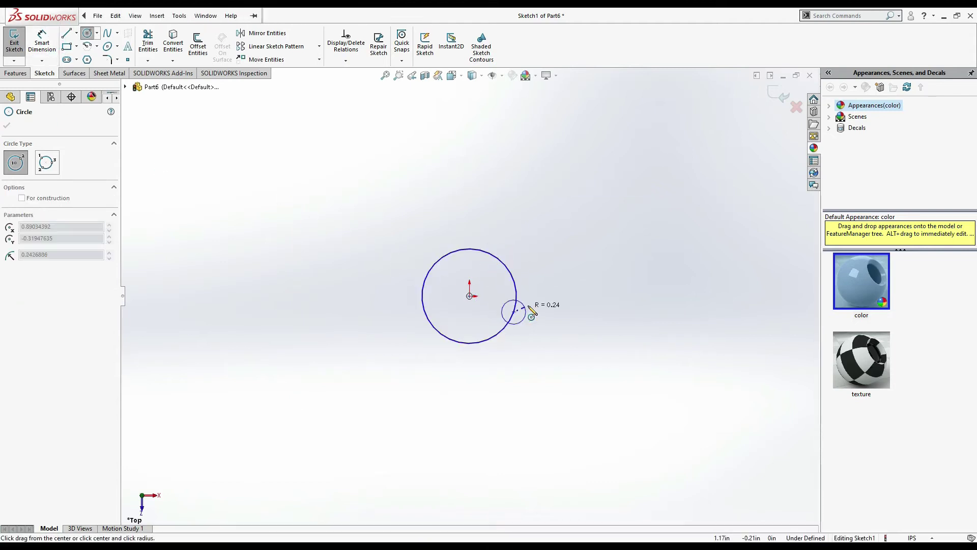
pyautogui.press('Escape')
# Step: Dimension the circle's diameter as 0.375 in
pyautogui.click(157, 16)
pyautogui.click(48, 40)
pyautogui.click(43, 42)
pyautogui.click(517, 306)
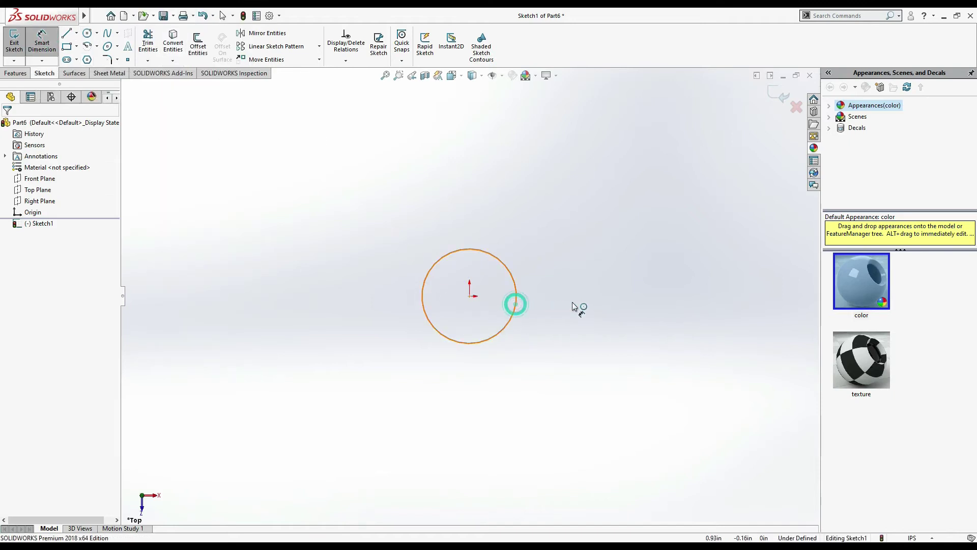
pyautogui.click(590, 307)
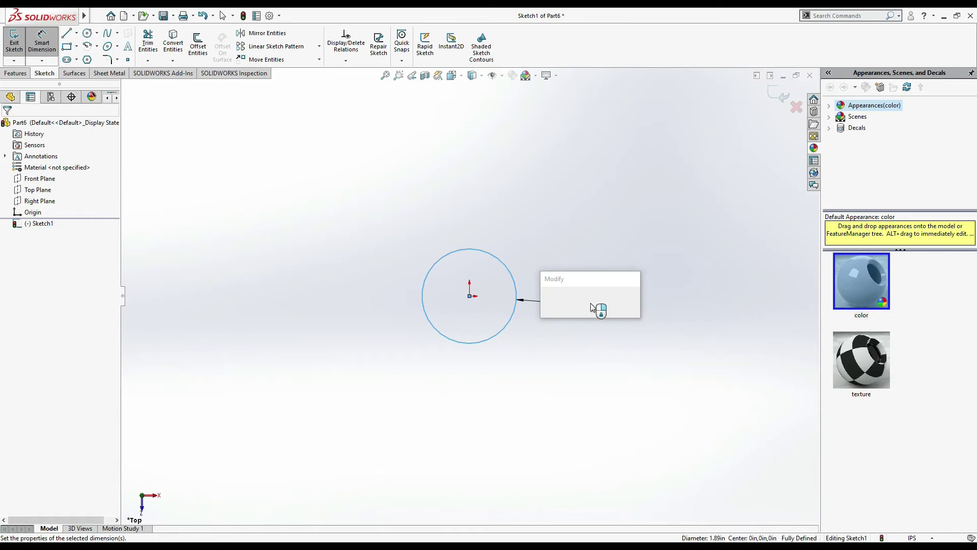
pyautogui.write('.375')
pyautogui.press('Return')
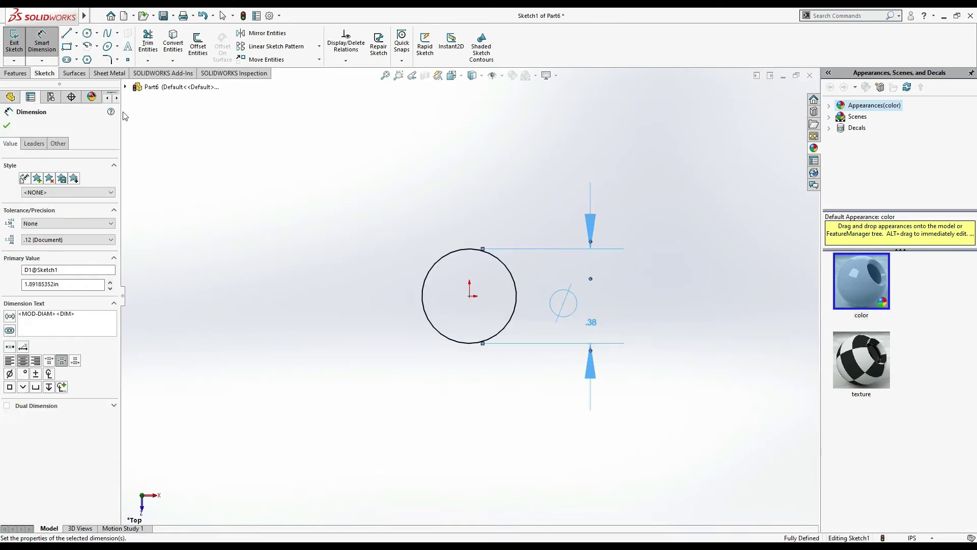
# Step: Extrude the circle as a blind boss, checking the length in the pin drawing and setting the depth to 0.60 in
pyautogui.click(16, 73)
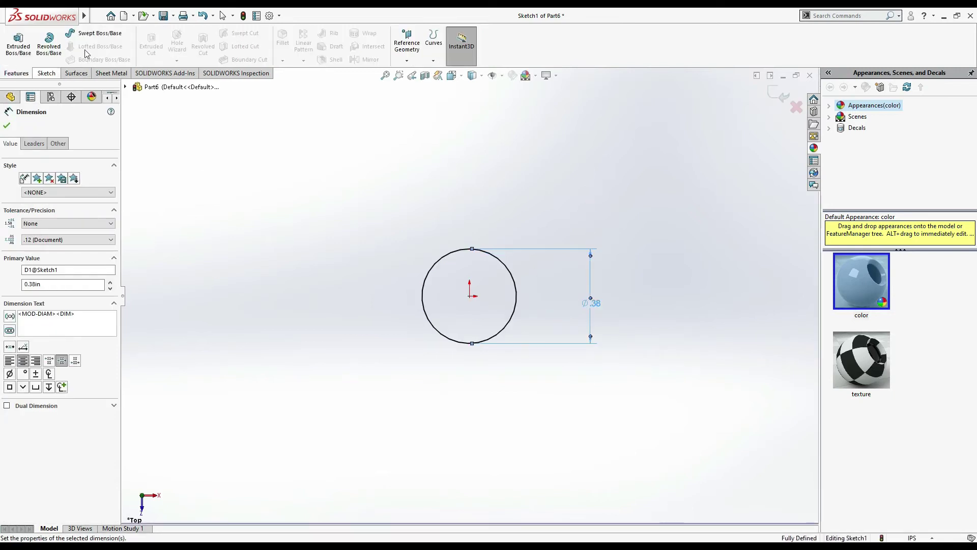
pyautogui.click(19, 43)
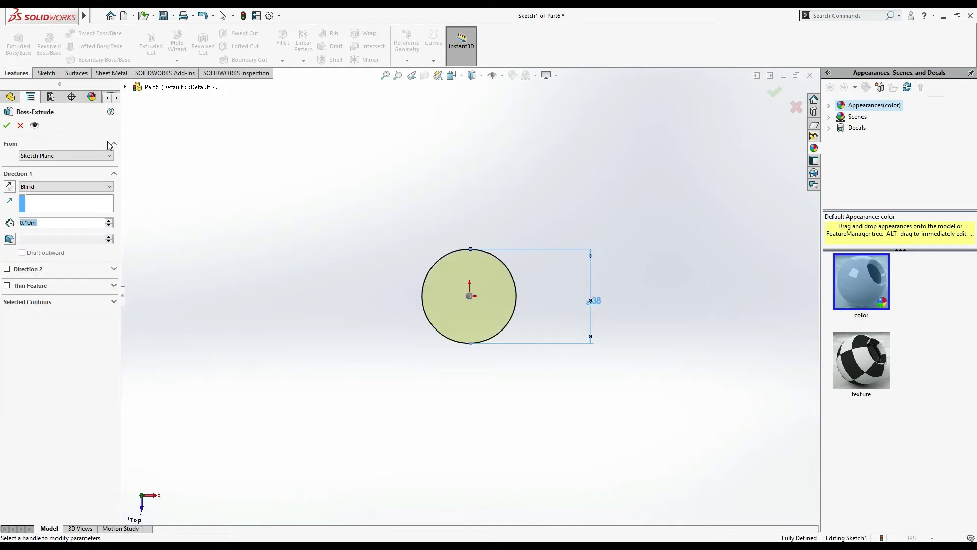
pyautogui.write('0.9')
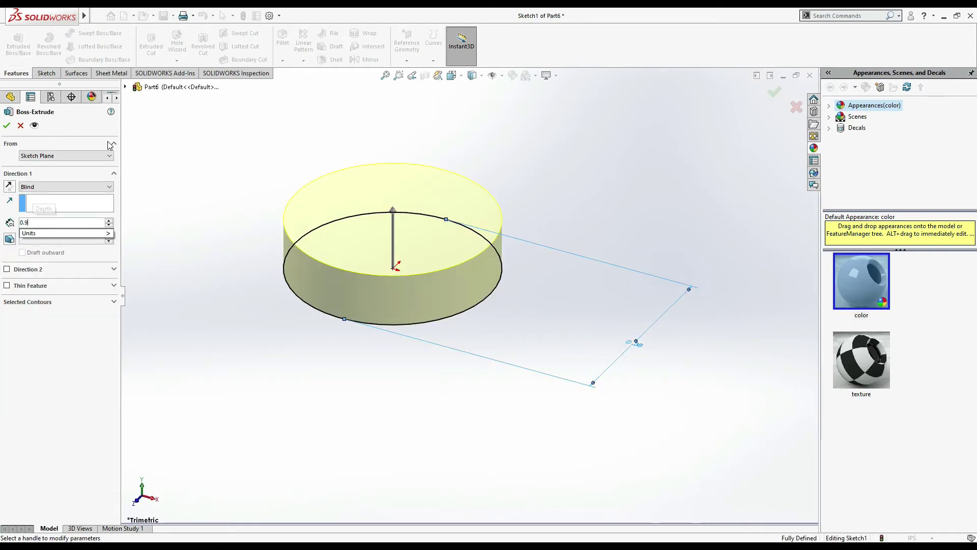
pyautogui.hotkey('alt', 'Tab')
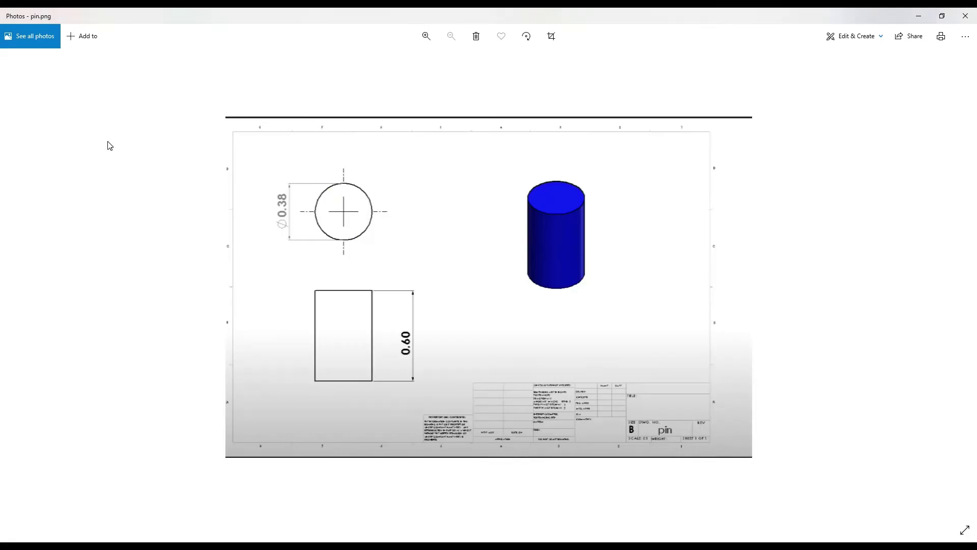
pyautogui.hotkey('alt', 'Tab')
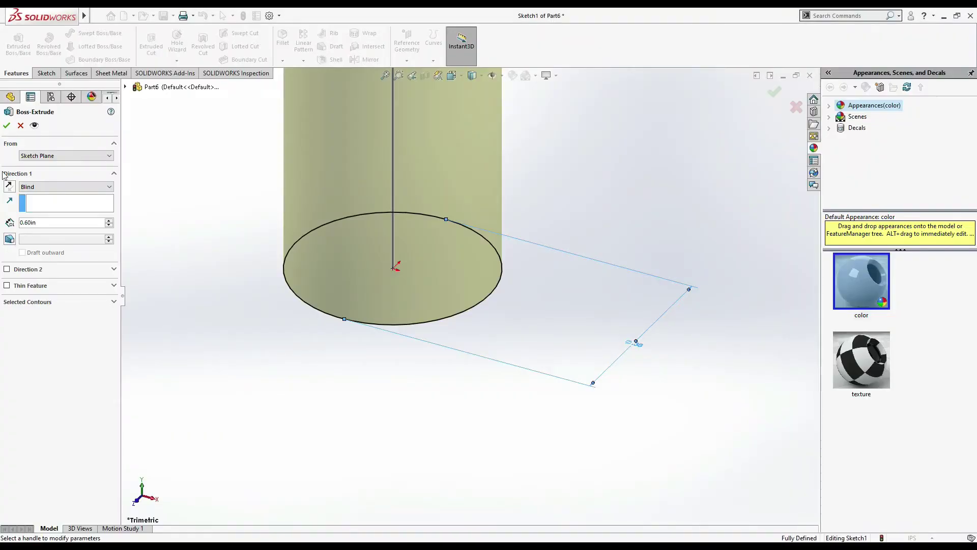
pyautogui.click(6, 128)
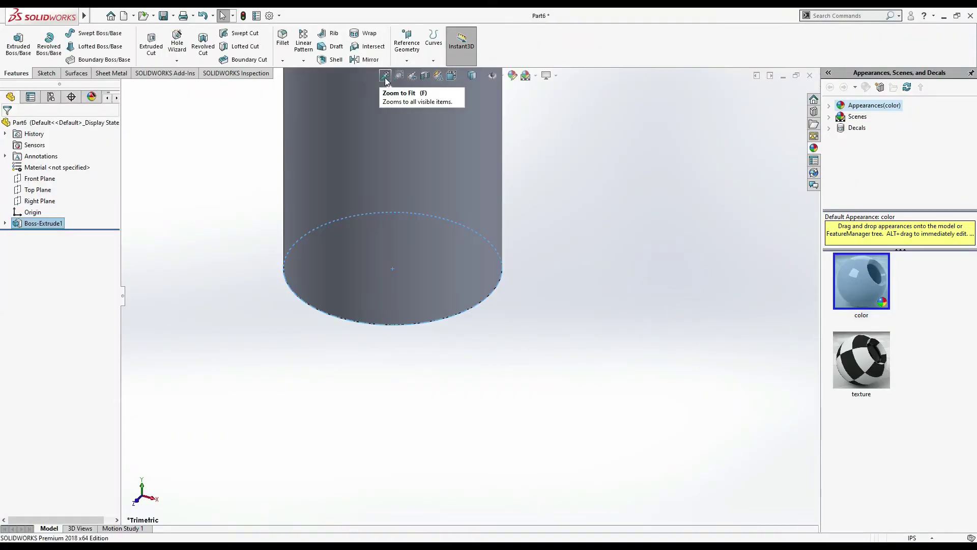
# Step: Check the pin's colour in the reference drawing and apply a dark blue standard colour to the extruded cylinder
pyautogui.press('f')
pyautogui.hotkey('alt', 'Tab')
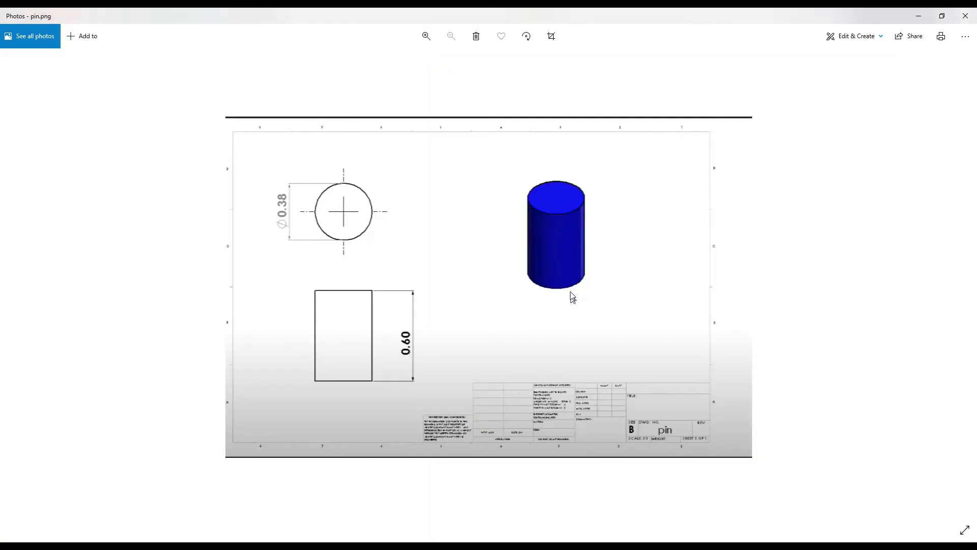
pyautogui.hotkey('alt', 'Tab')
pyautogui.click(511, 75)
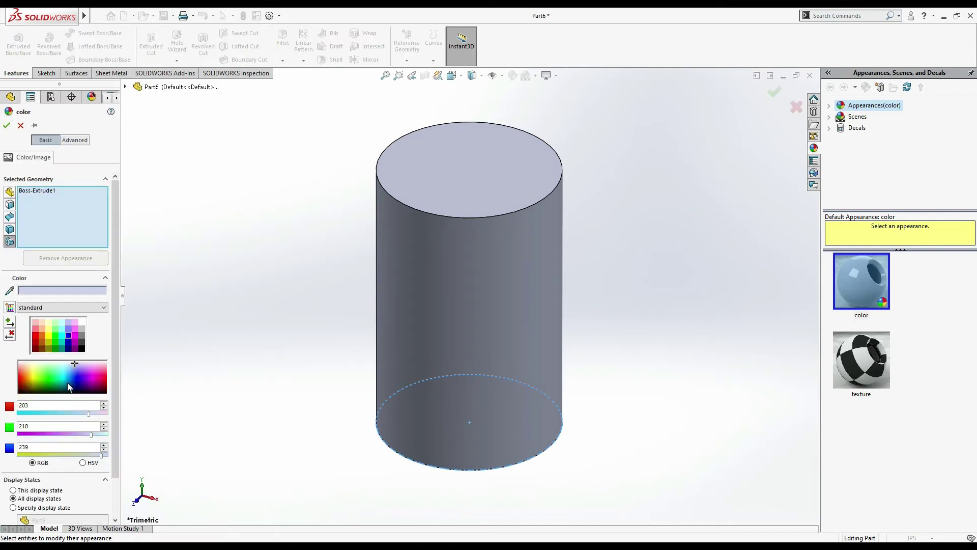
pyautogui.click(70, 332)
pyautogui.click(68, 341)
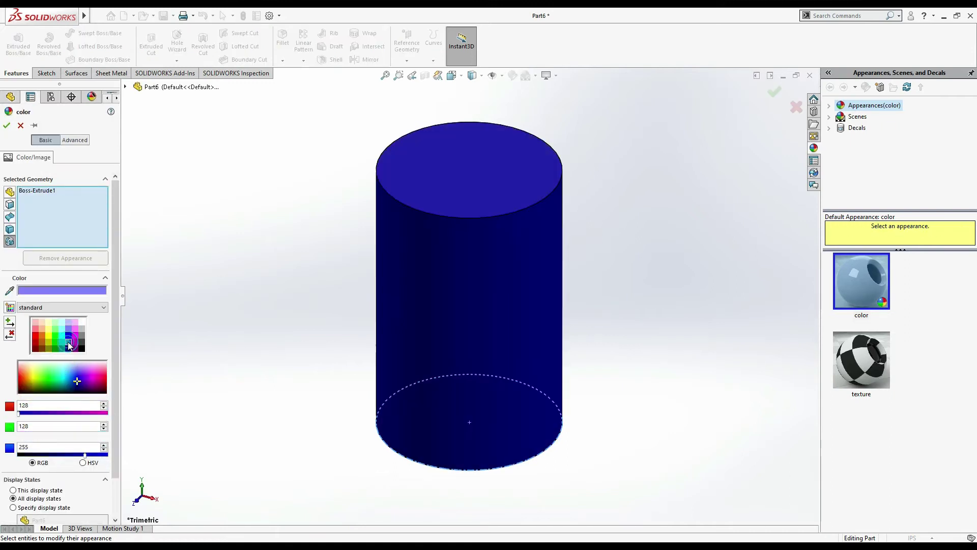
pyautogui.click(7, 125)
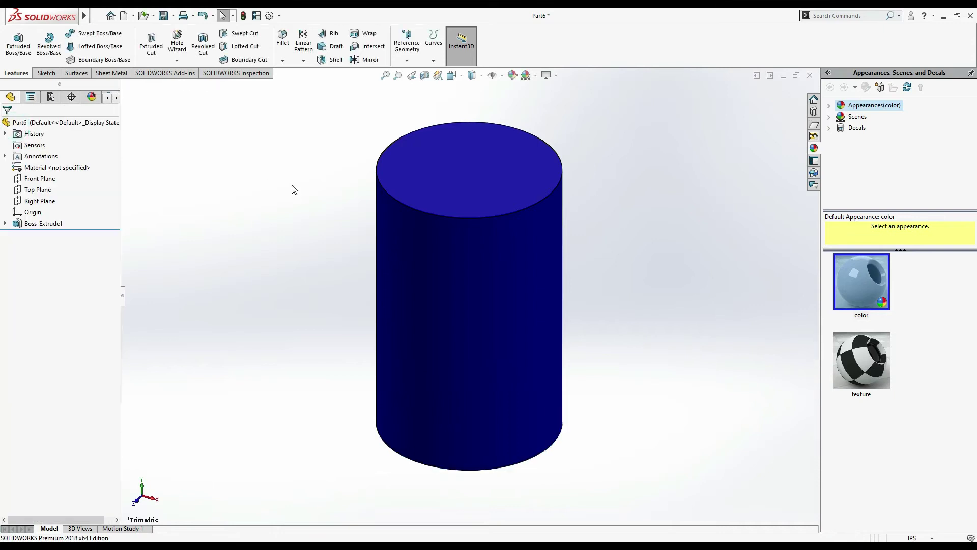
# Step: Save the cylinder part as "pin" in the Geneva mechanism folder
pyautogui.hotkey('ctrl', 's')
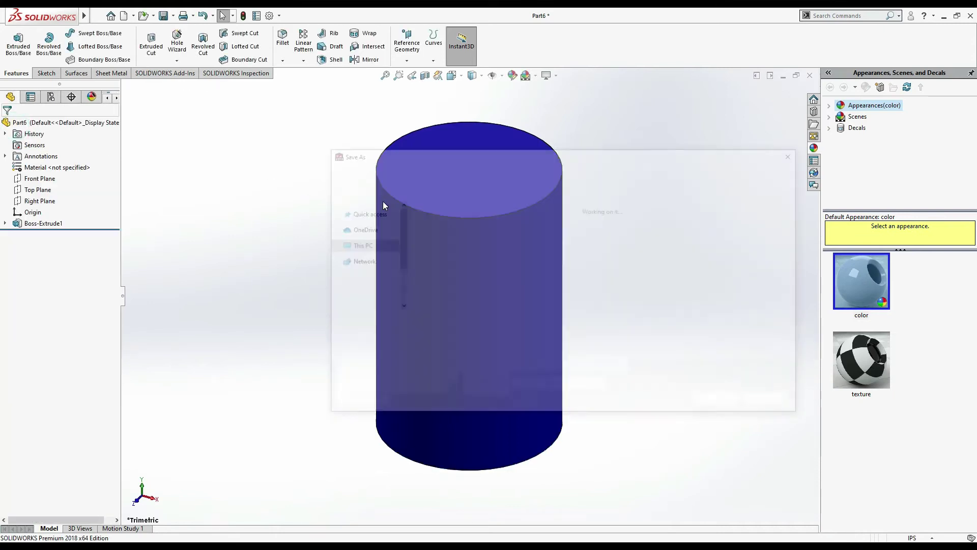
pyautogui.write('pin')
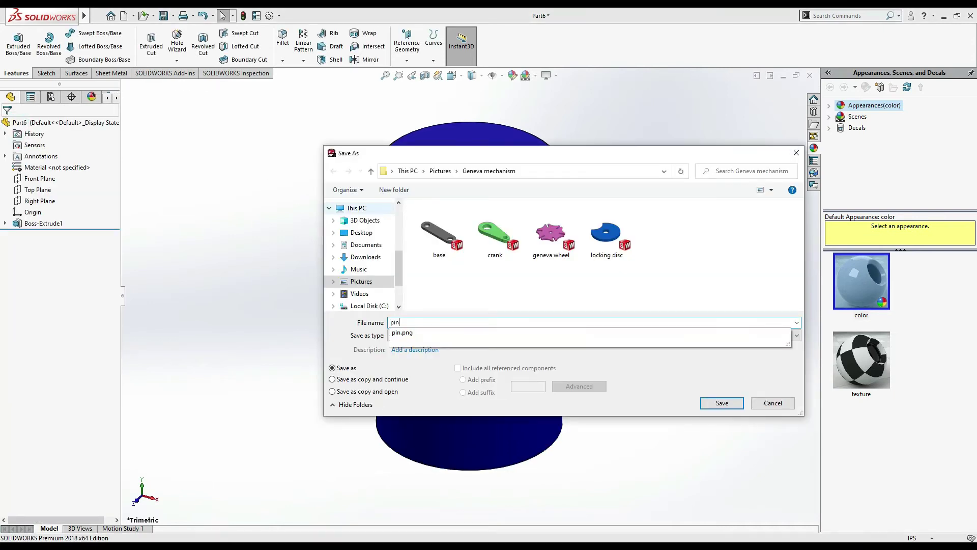
pyautogui.press('Return')
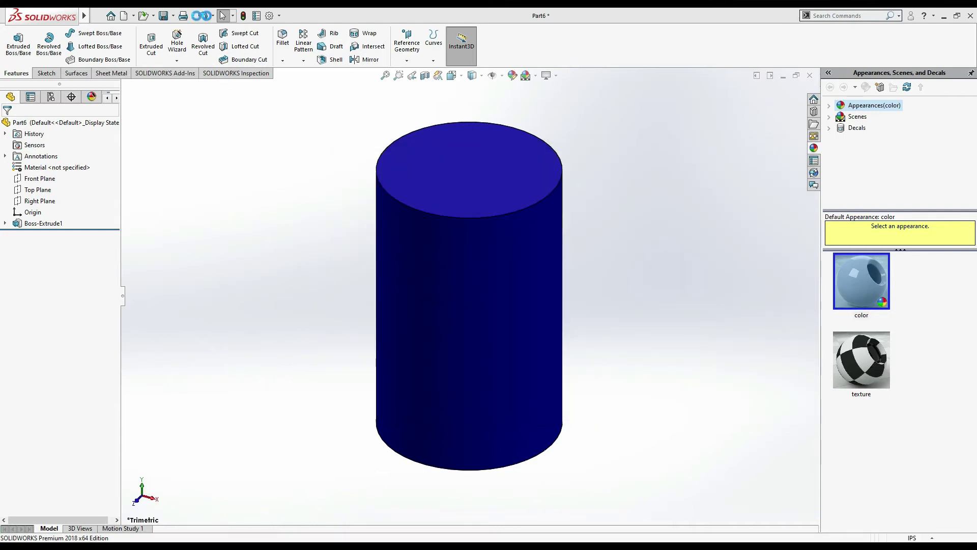
# Step: Create another new part, check the drawing following the pin's, and set the units to IPS (inch, pound, second)
pyautogui.click(124, 16)
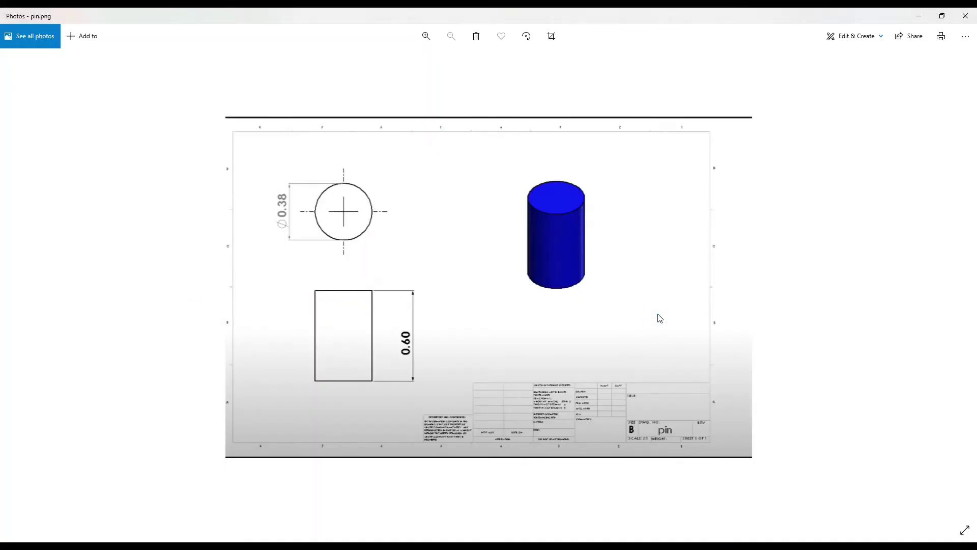
pyautogui.press('Right')
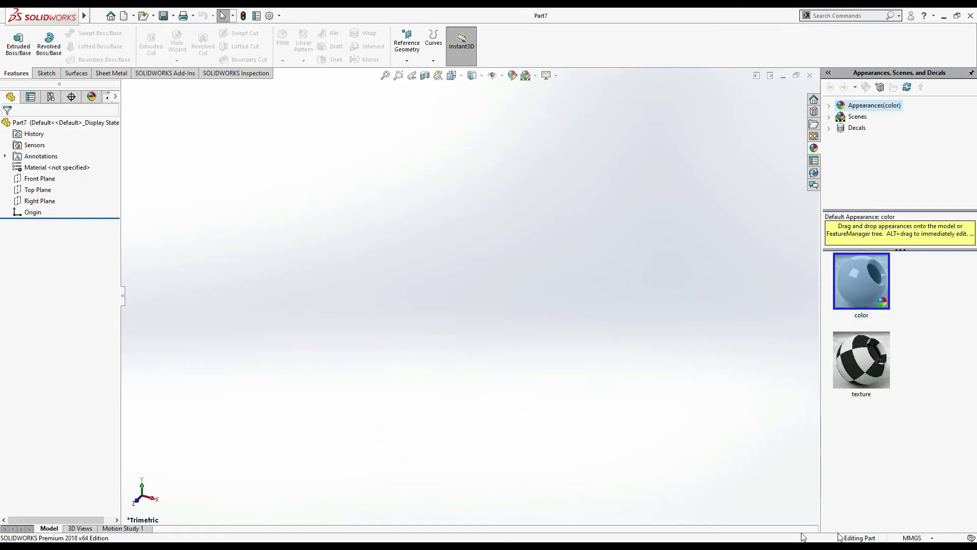
pyautogui.click(910, 538)
pyautogui.click(894, 507)
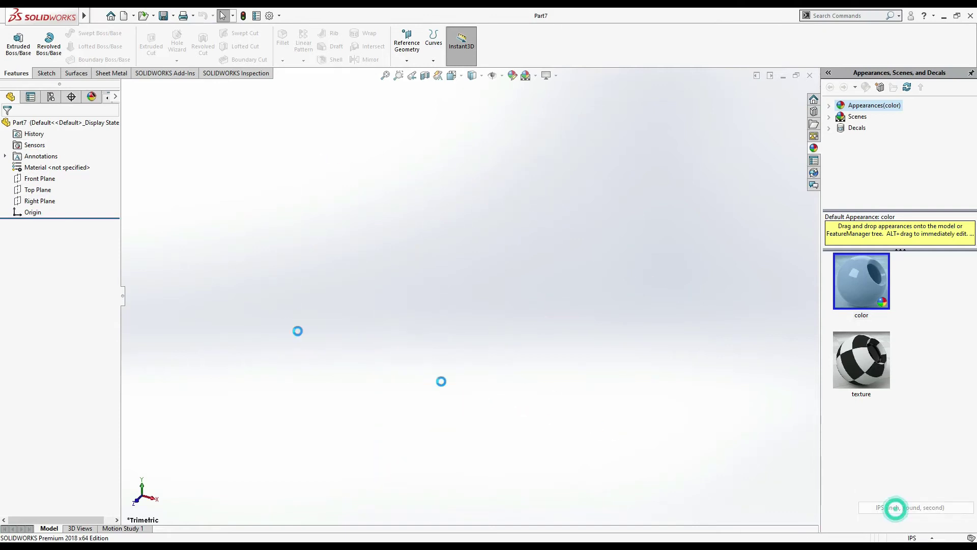
# Step: Sketch a circle on the new part's Top Plane centred at the origin, with a radius of about 0.84 in
pyautogui.click(45, 191)
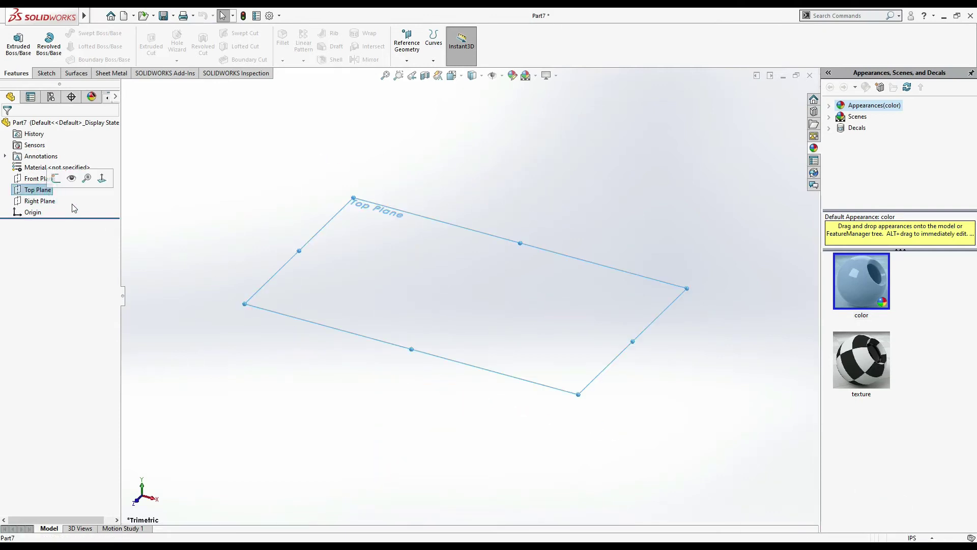
pyautogui.click(46, 73)
pyautogui.click(14, 44)
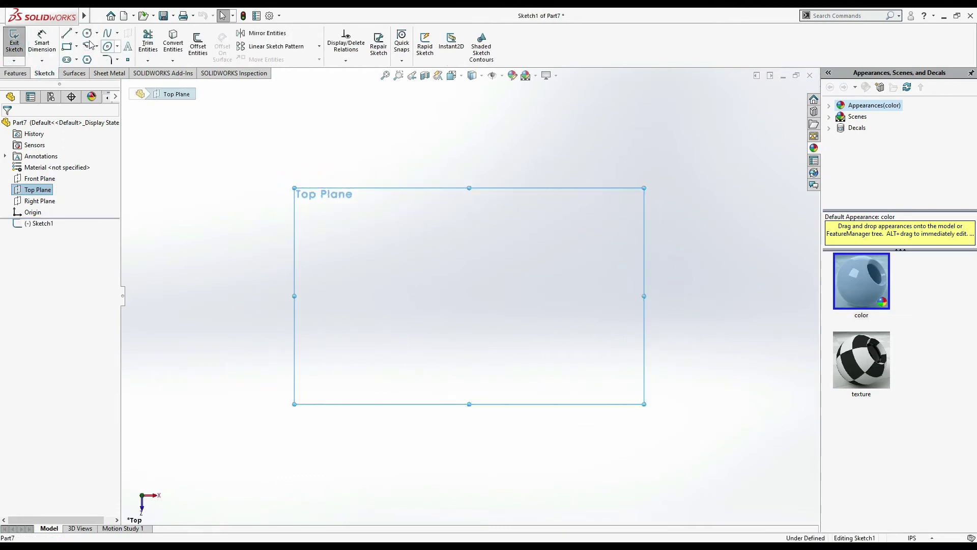
pyautogui.click(87, 32)
pyautogui.moveTo(469, 296); pyautogui.dragTo(509, 283)
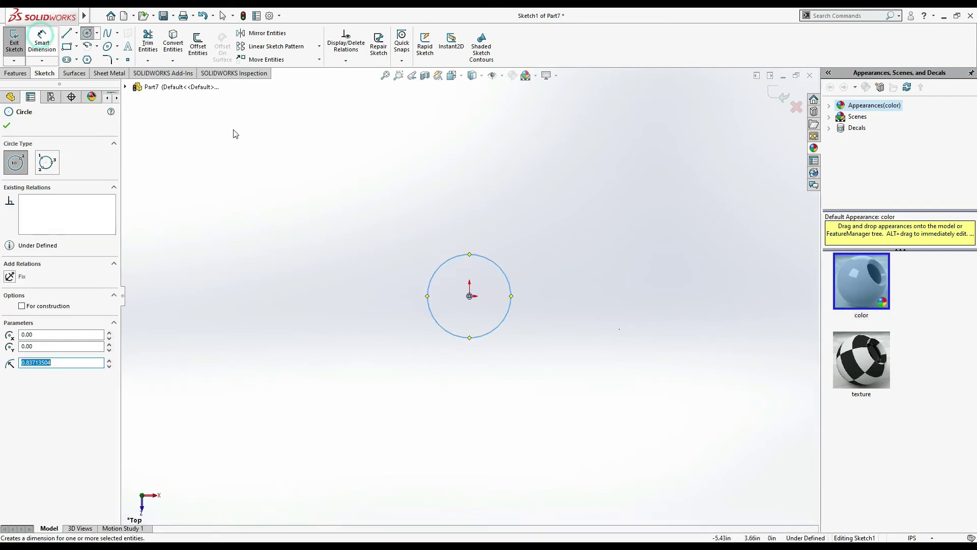
# Step: Dimension the sketched circle with a diameter of 0.75 in
pyautogui.click(41, 45)
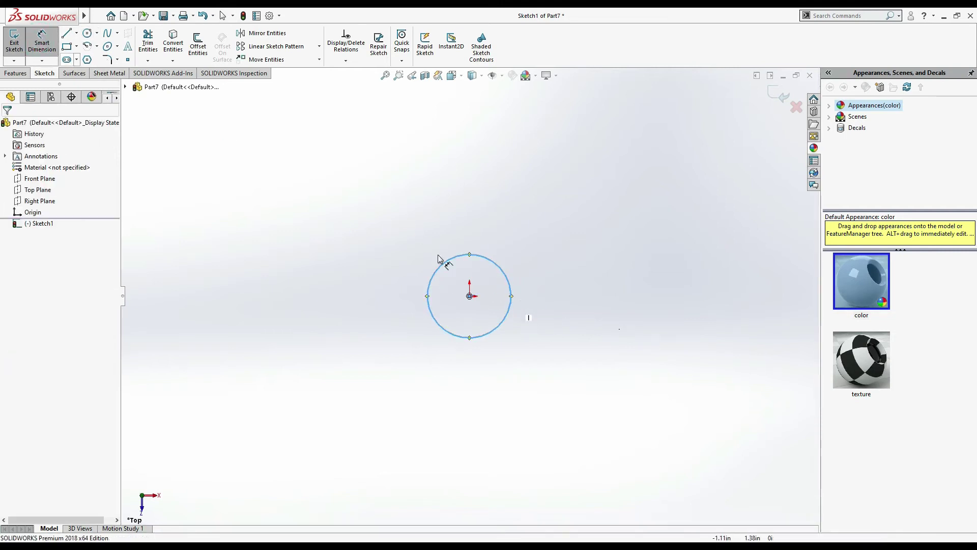
pyautogui.click(597, 309)
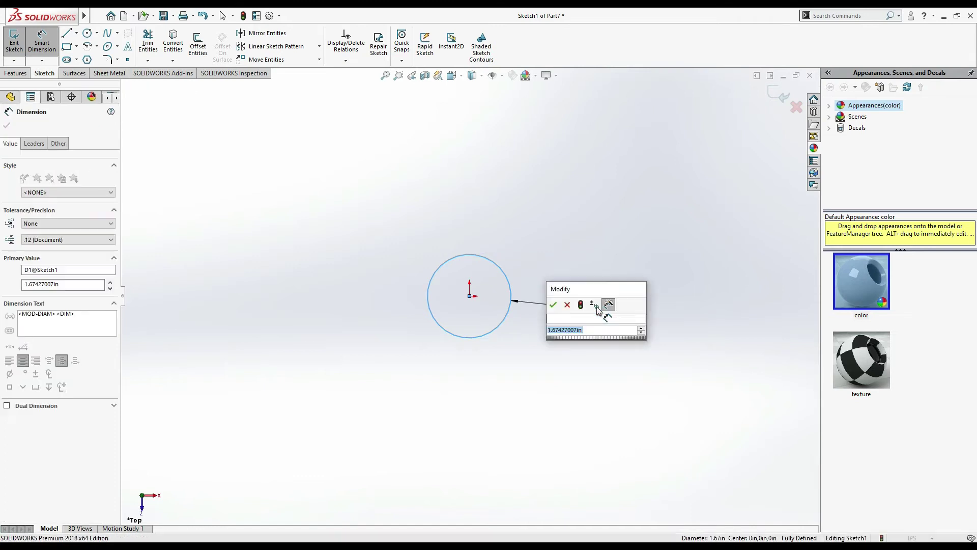
pyautogui.write('.75')
pyautogui.press('Return')
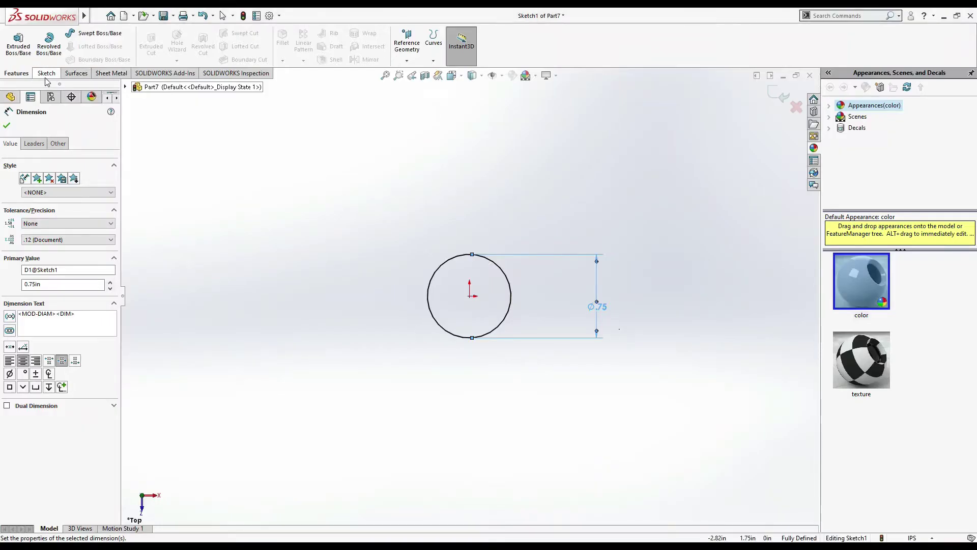
# Step: Extrude the 0.75 in circle as a blind boss with a depth of 2.5 in
pyautogui.click(23, 56)
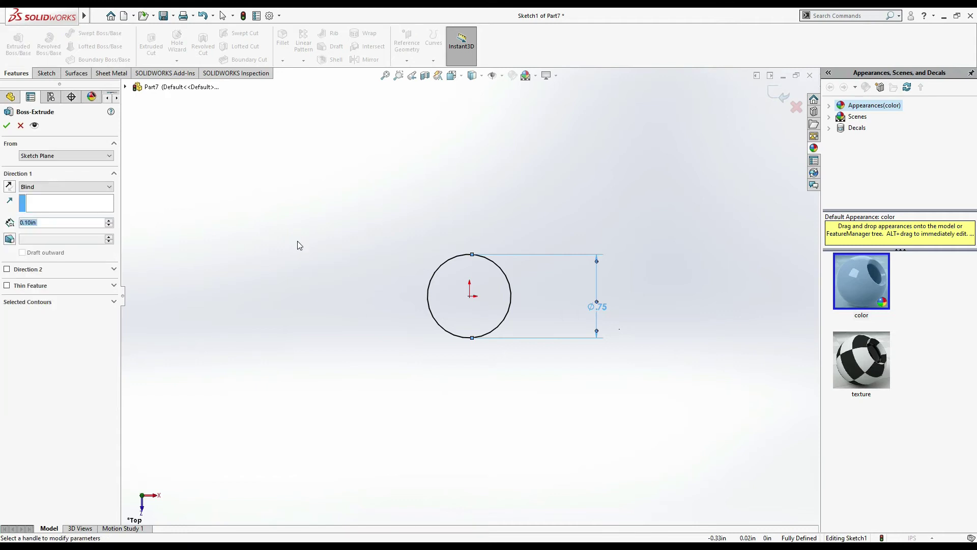
pyautogui.write('2.5')
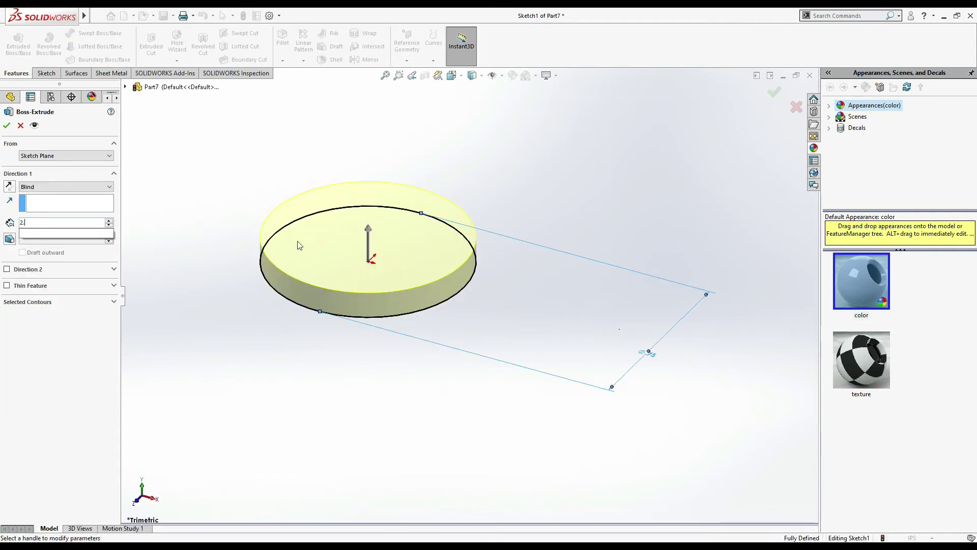
pyautogui.press('Return')
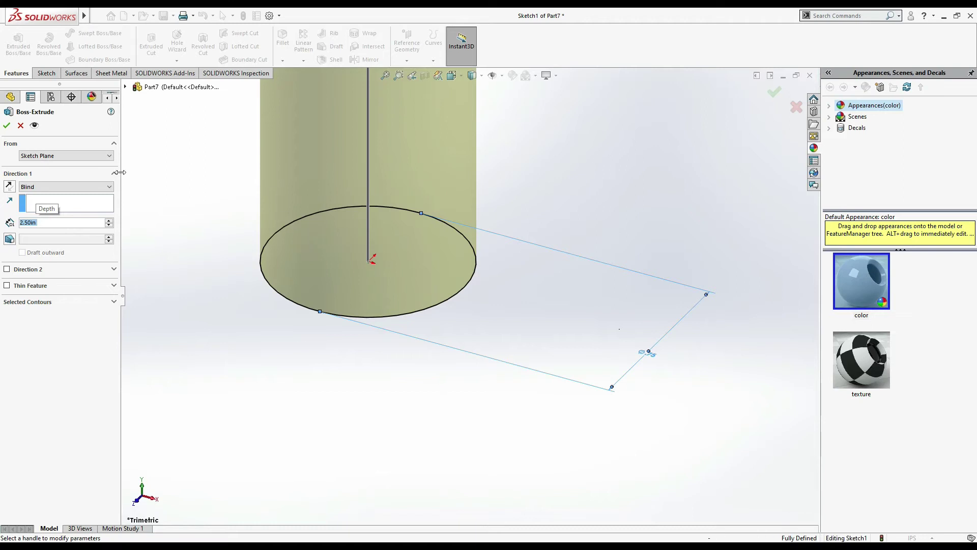
pyautogui.click(7, 125)
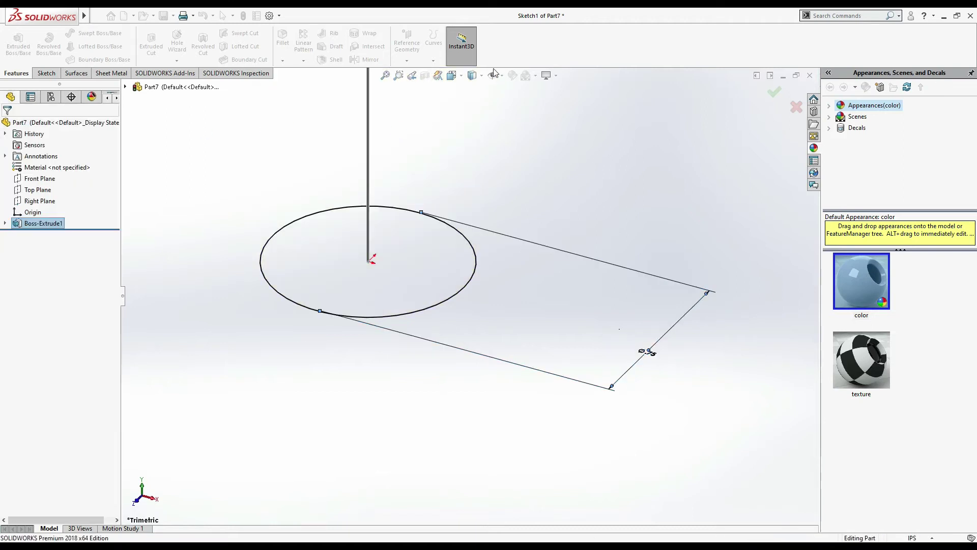
# Step: Apply the light yellow standard colour (RGB 255, 255, 128) to the extruded cylinder and fit the whole part in view
pyautogui.click(514, 75)
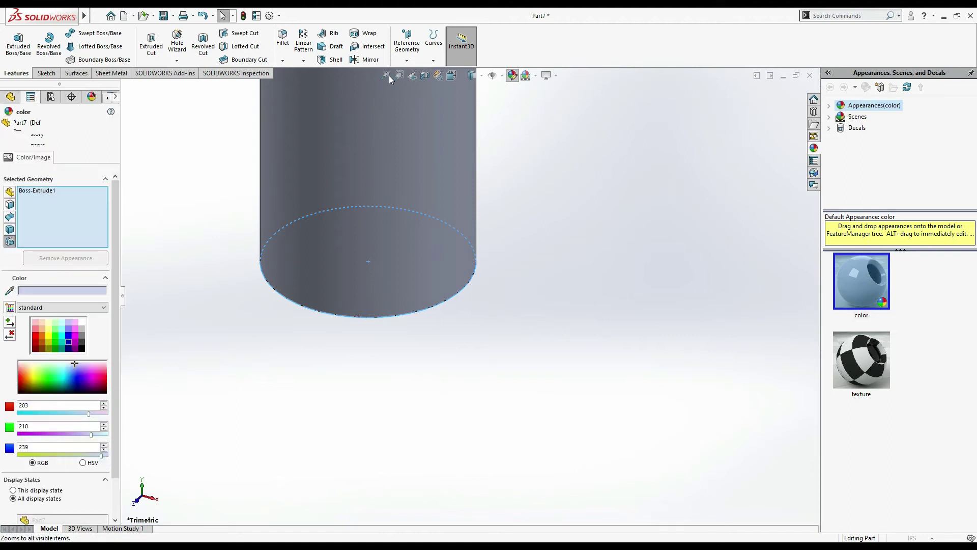
pyautogui.click(49, 334)
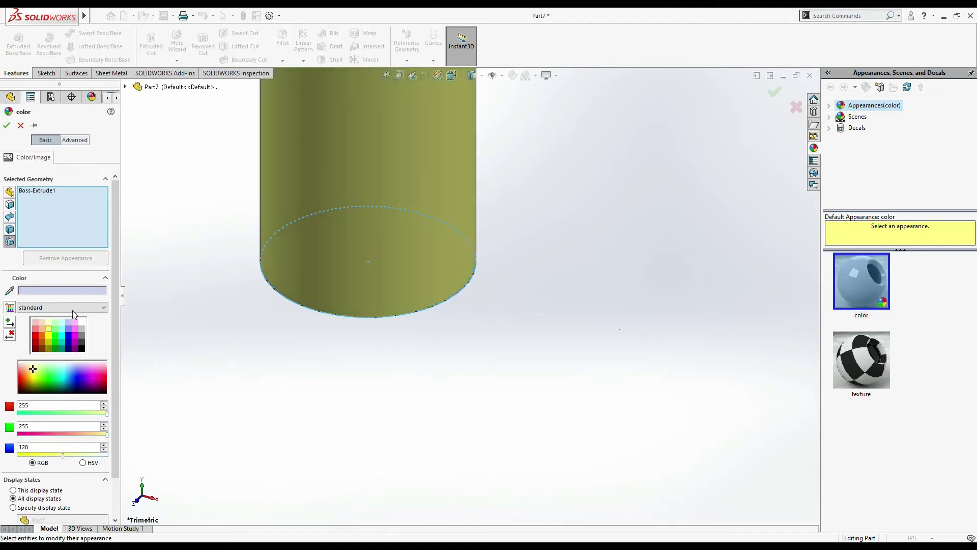
pyautogui.click(6, 126)
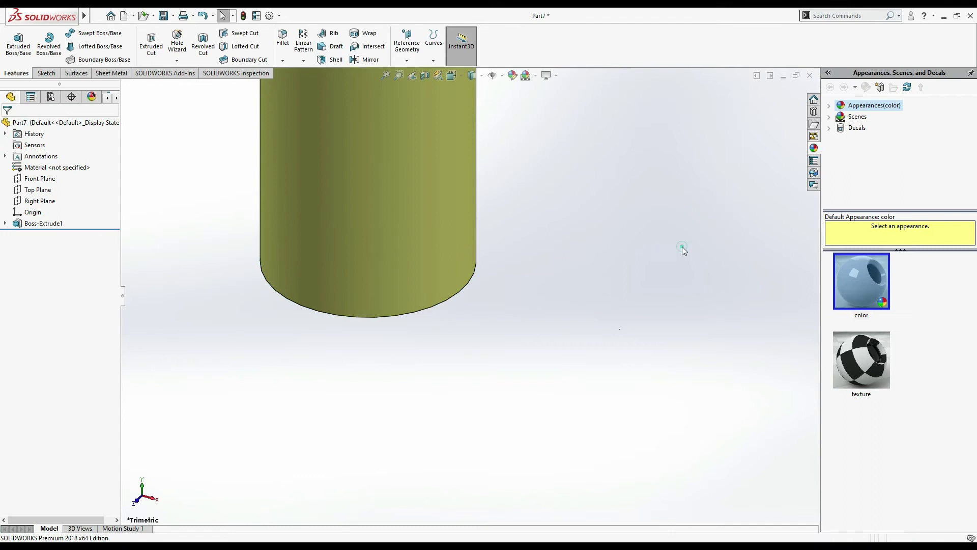
pyautogui.click(386, 76)
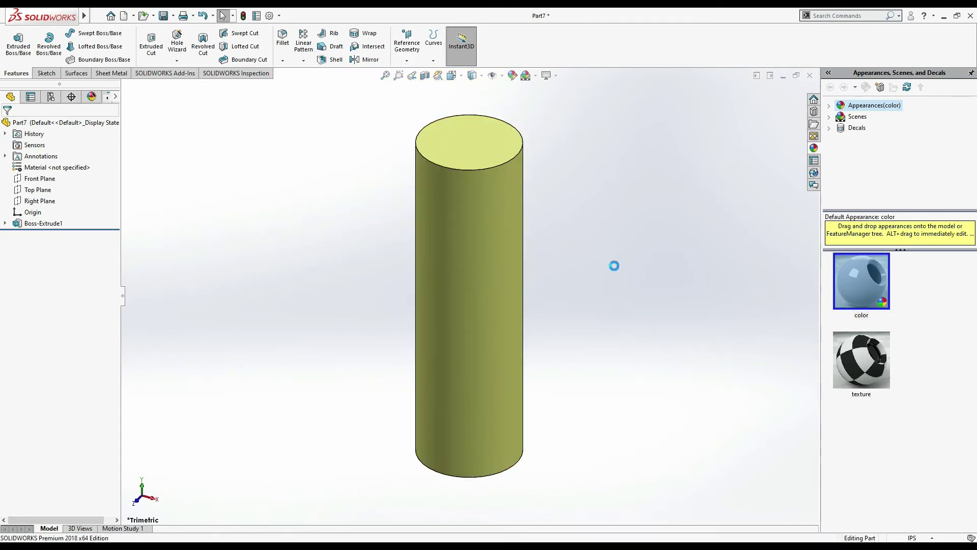
# Step: Save the yellow cylinder part as "shaft" in the Geneva mechanism folder
pyautogui.hotkey('ctrl', 's')
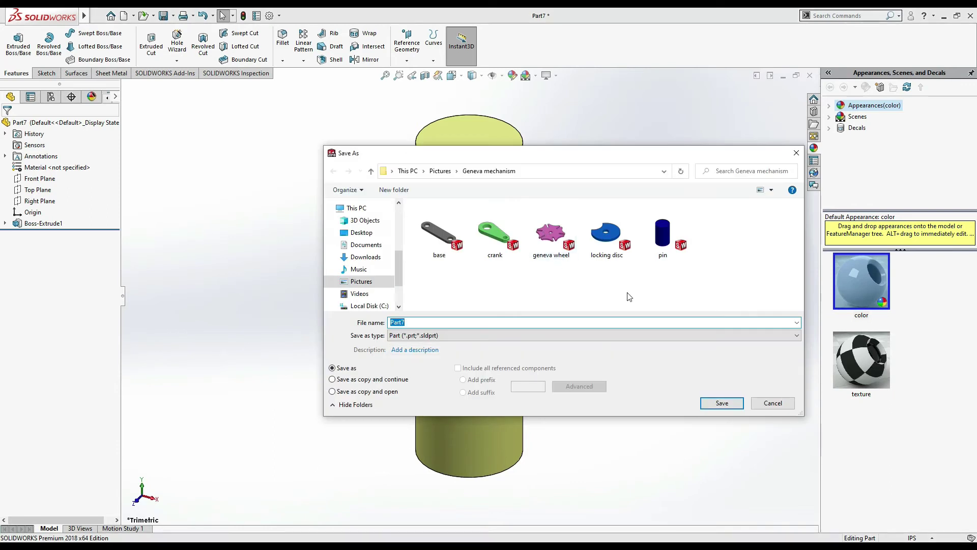
pyautogui.write('shaft')
pyautogui.press('Return')
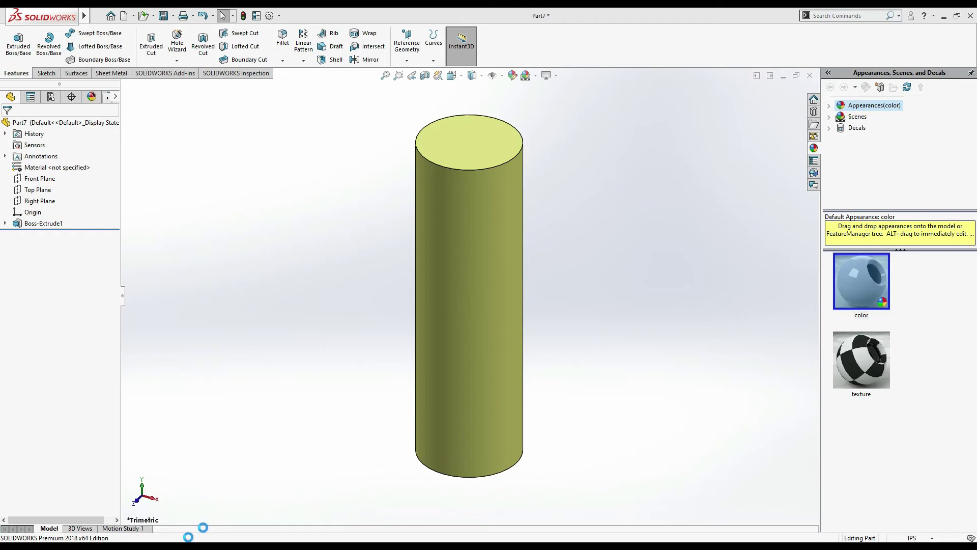
# Step: Switch to the open pin part and change its base sketch circle's diameter to 0.35 in
pyautogui.click(184, 546)
pyautogui.click(467, 503)
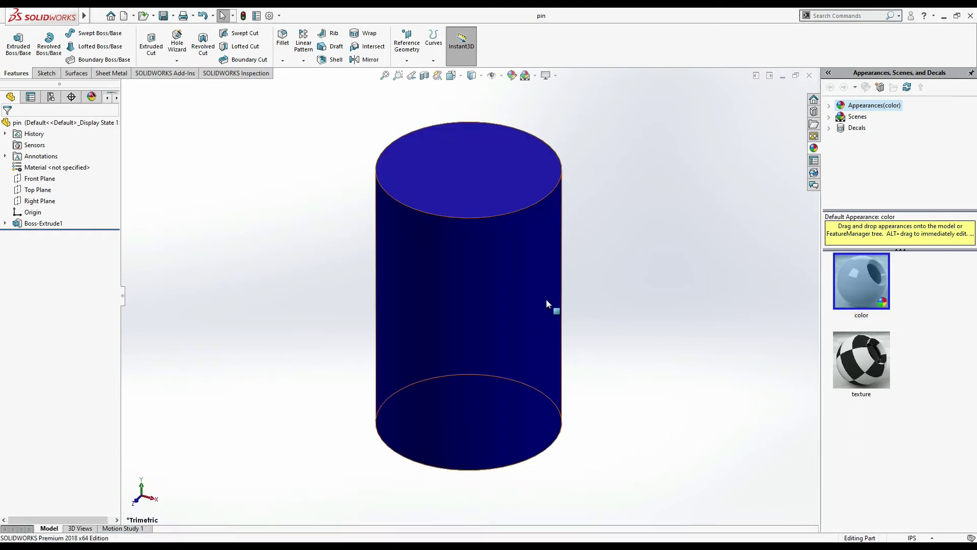
pyautogui.click(43, 223)
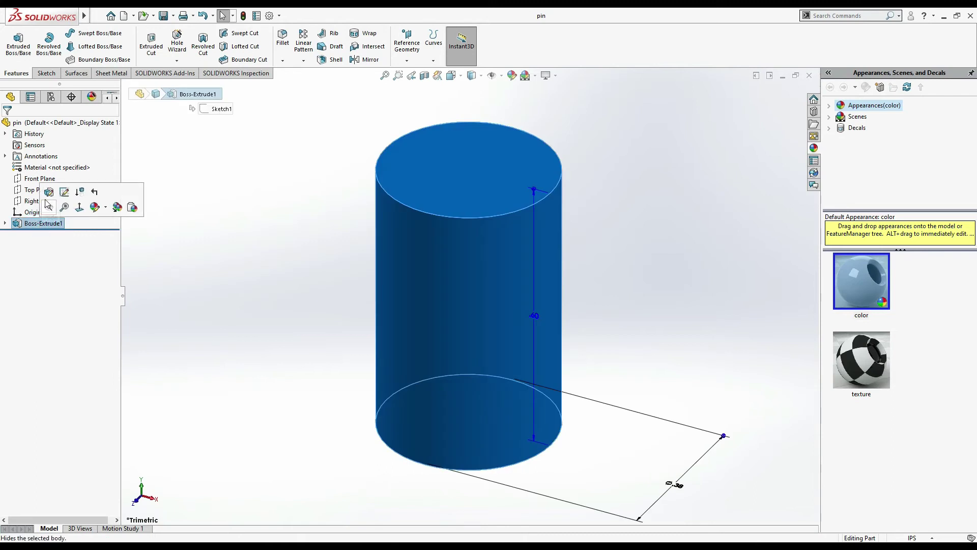
pyautogui.click(64, 192)
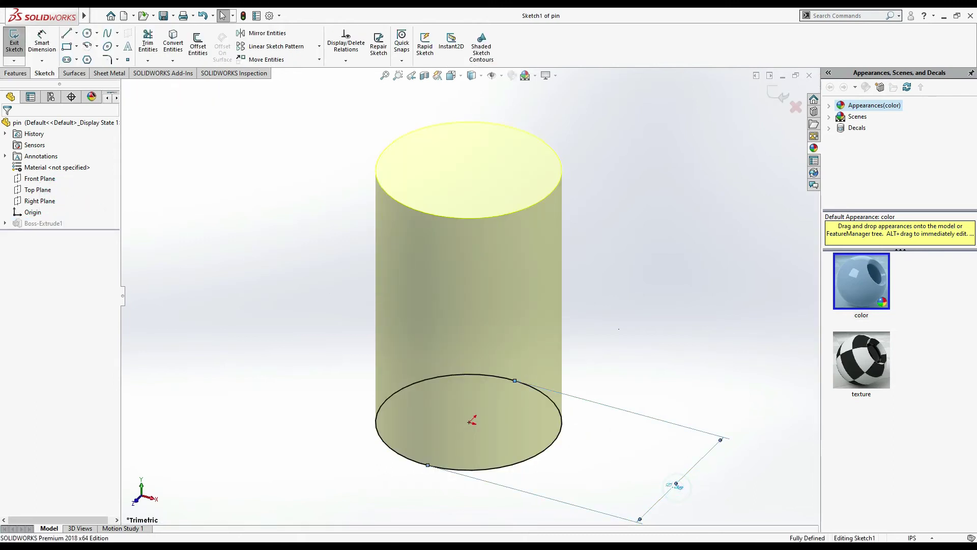
pyautogui.doubleClick(679, 491)
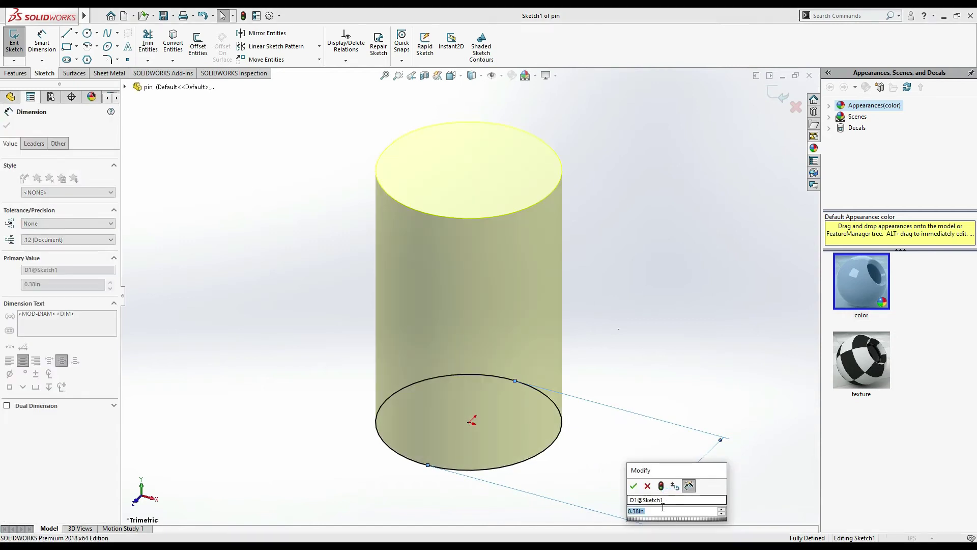
pyautogui.write('0.35')
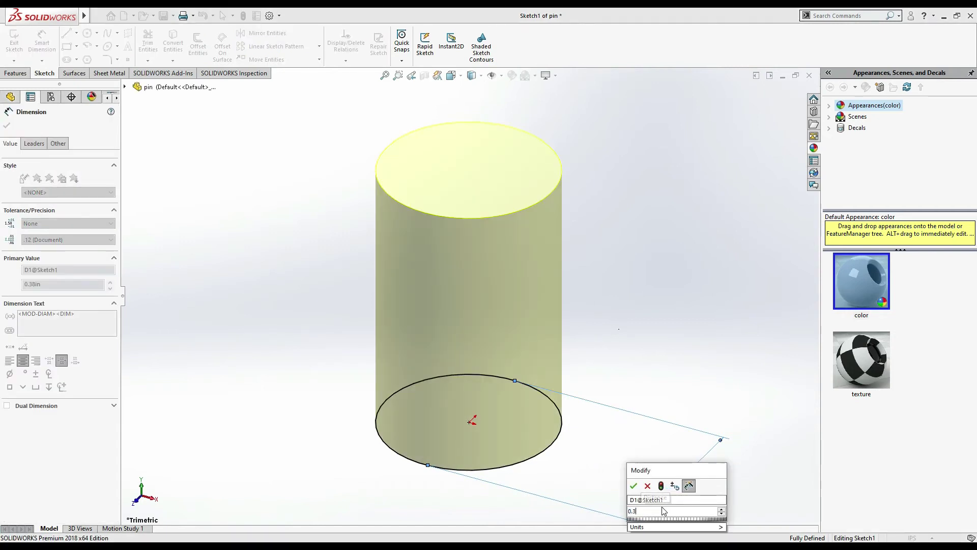
pyautogui.press('Return')
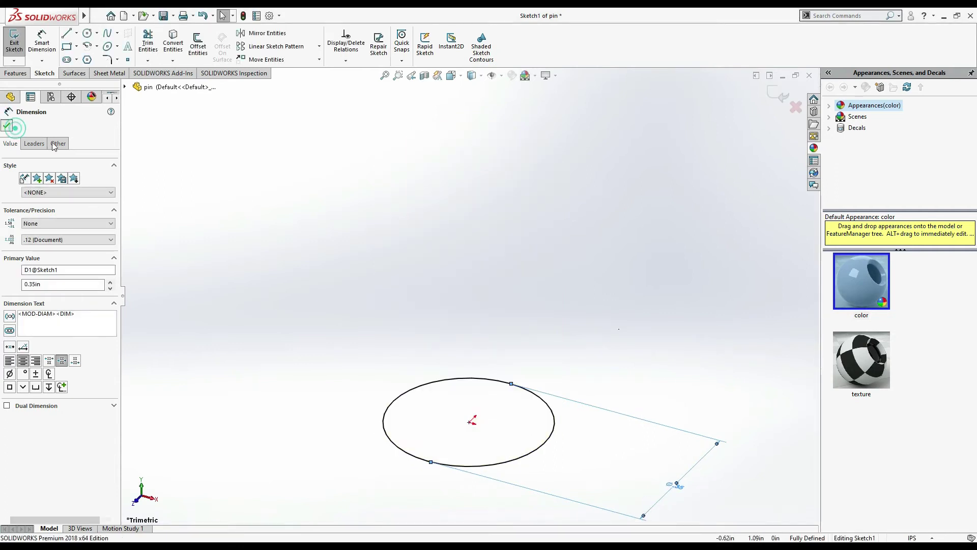
pyautogui.click(7, 125)
pyautogui.doubleClick(239, 303)
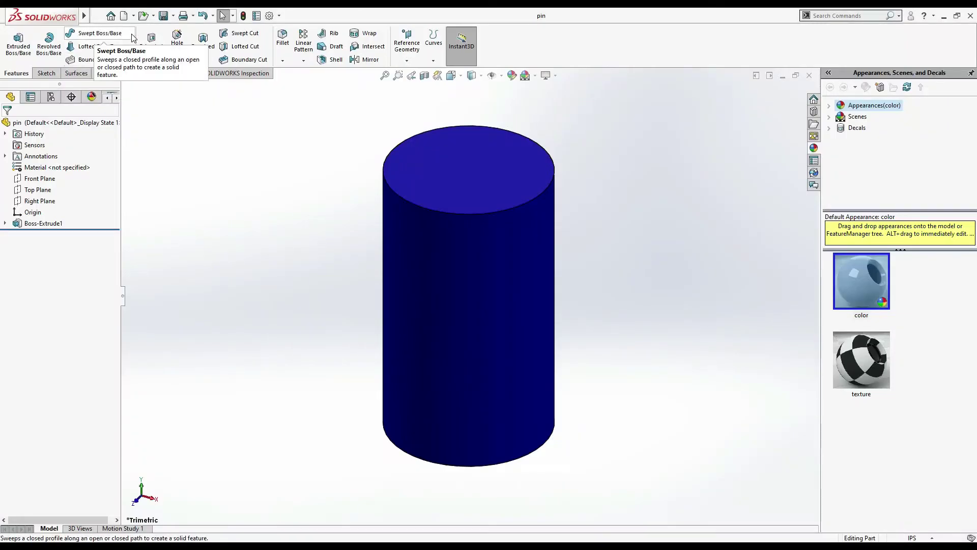
# Step: Create a new assembly document and turn on the display of origins
pyautogui.click(123, 15)
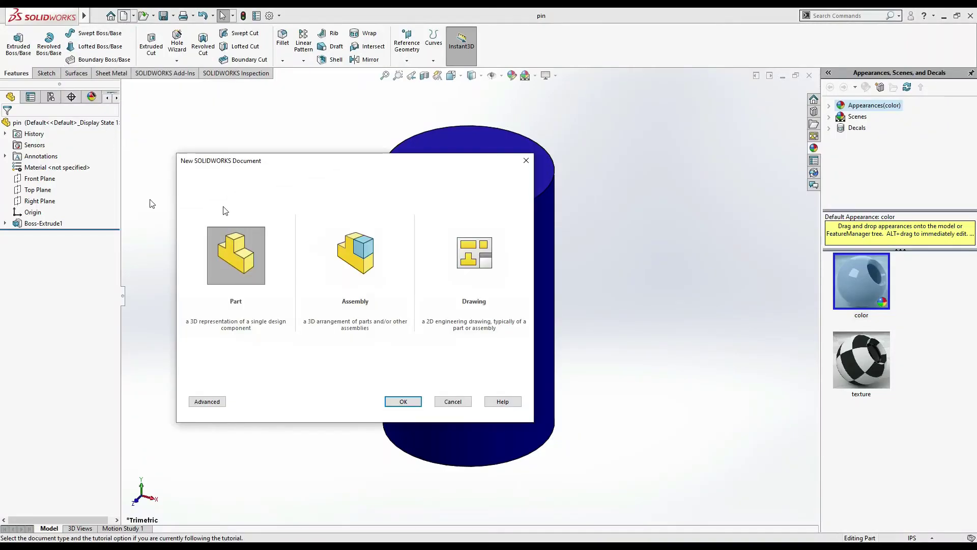
pyautogui.doubleClick(342, 244)
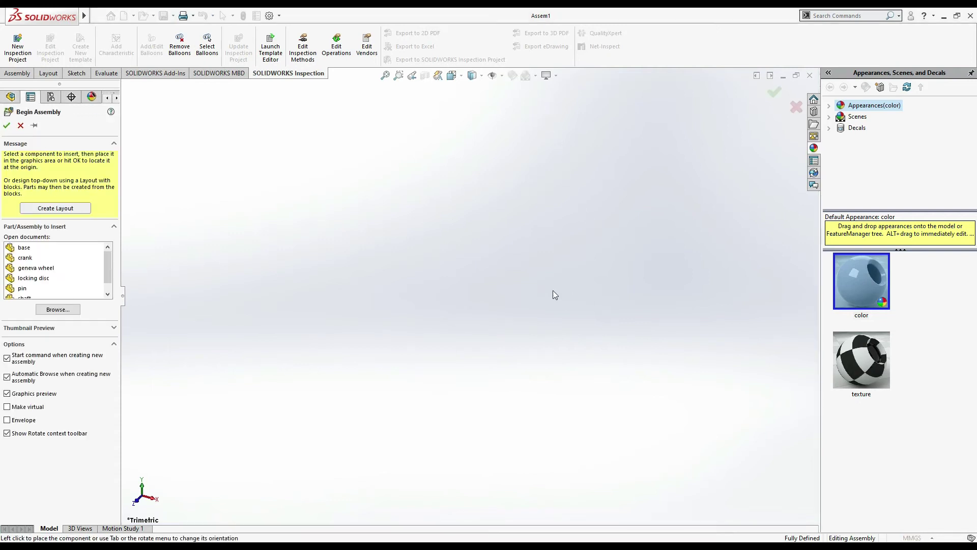
pyautogui.click(501, 76)
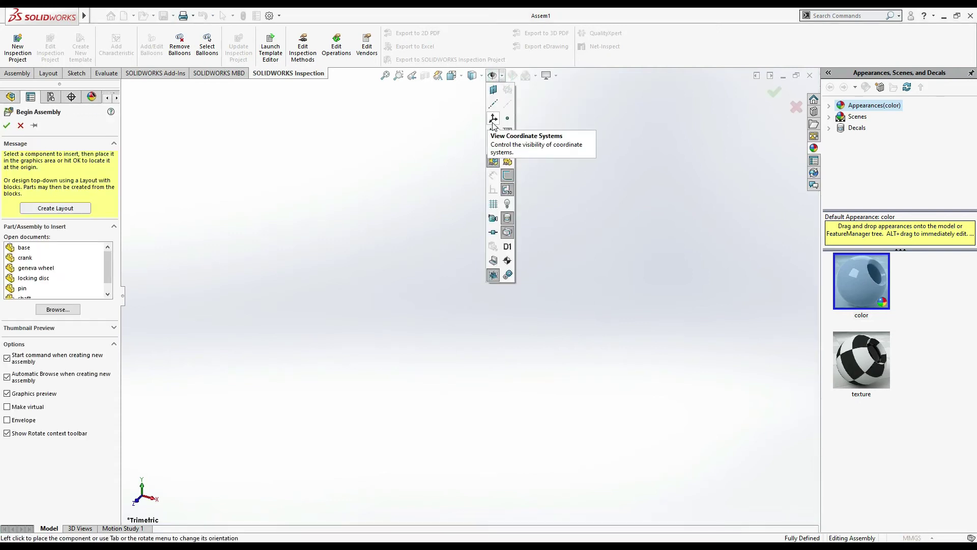
pyautogui.click(493, 134)
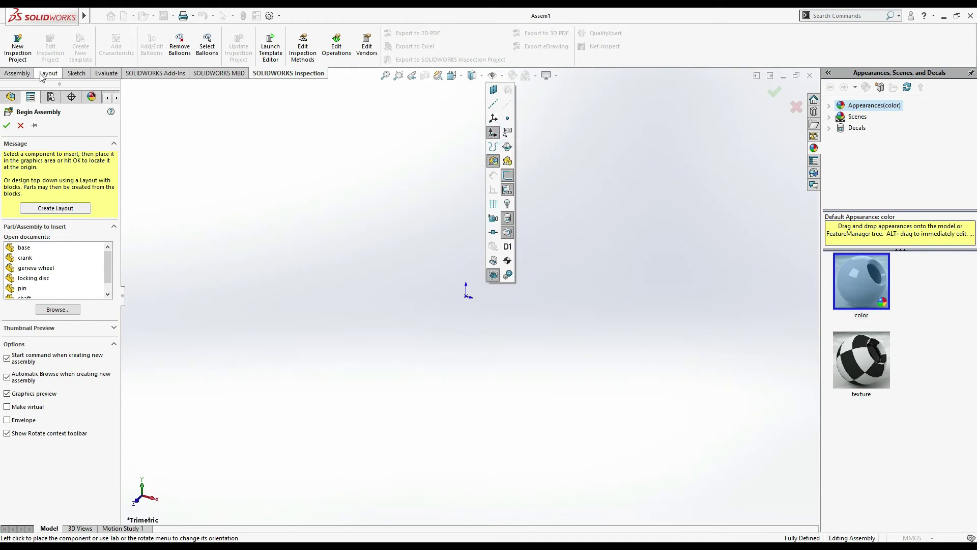
# Step: Insert the base part at the assembly origin as the first component and hide the origins
pyautogui.click(20, 73)
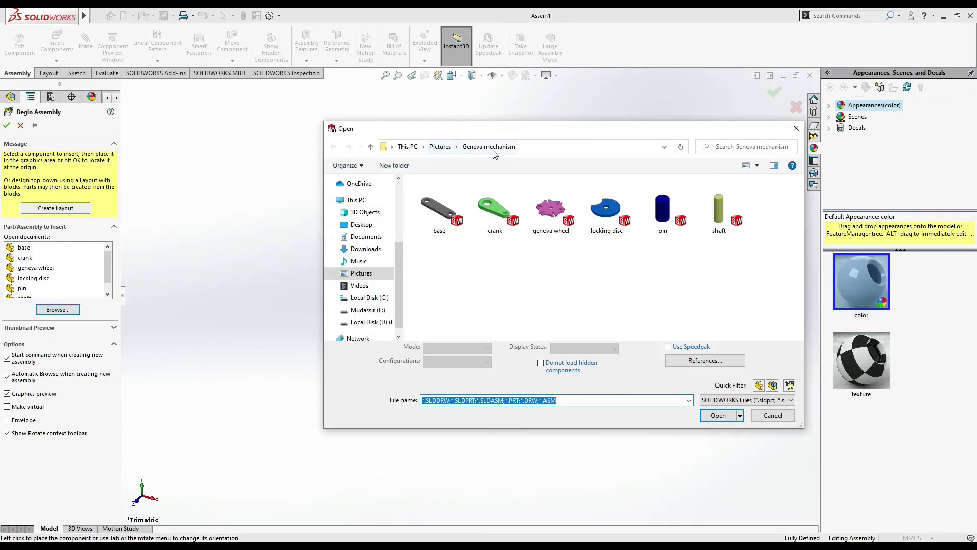
pyautogui.doubleClick(441, 224)
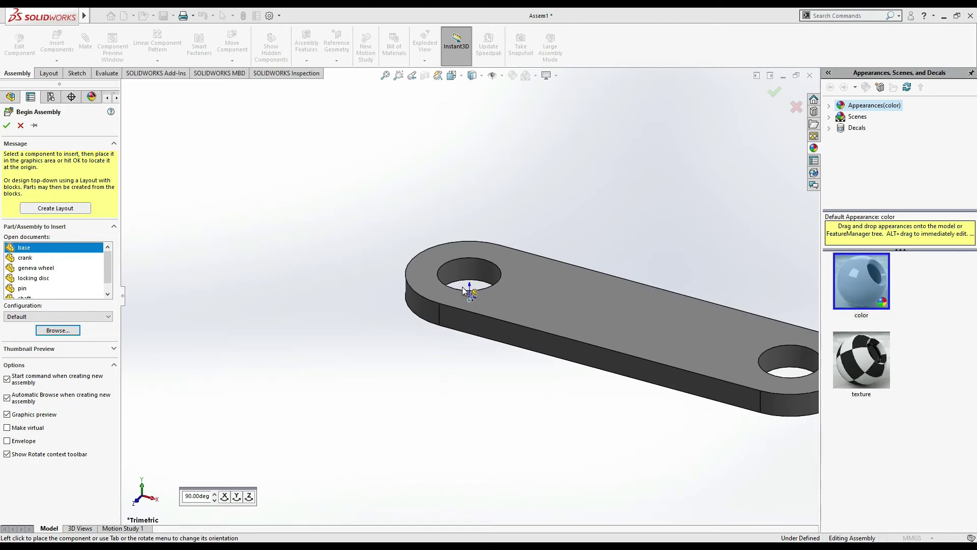
pyautogui.click(462, 288)
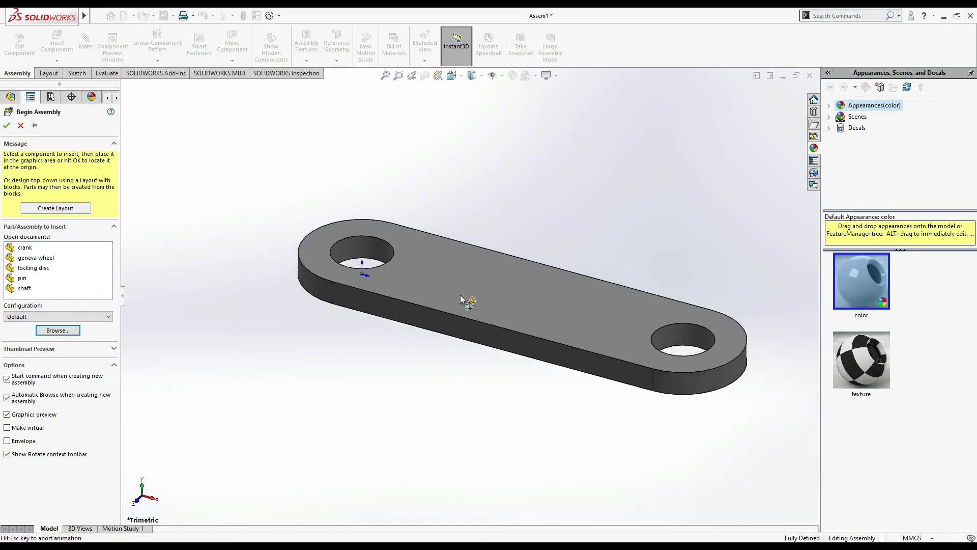
pyautogui.click(500, 76)
pyautogui.click(493, 132)
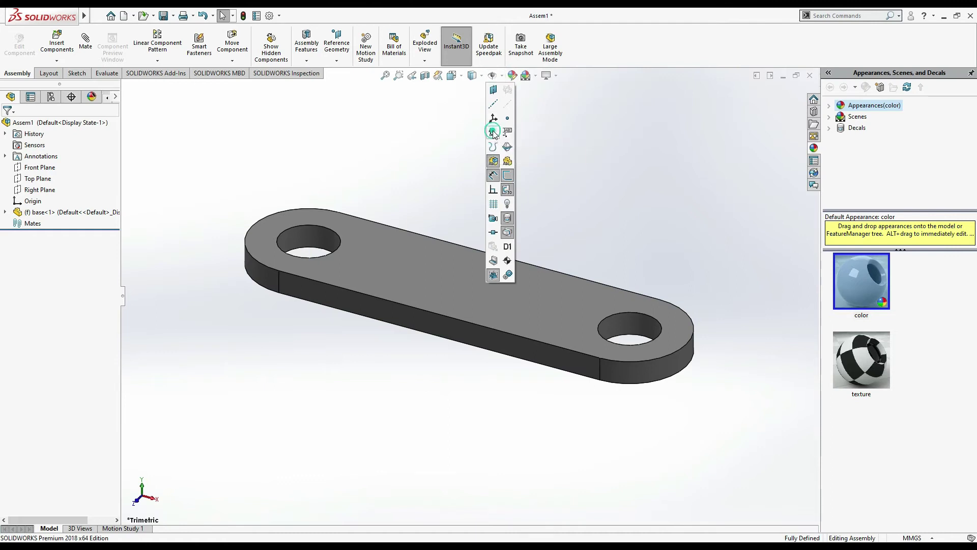
pyautogui.click(618, 175)
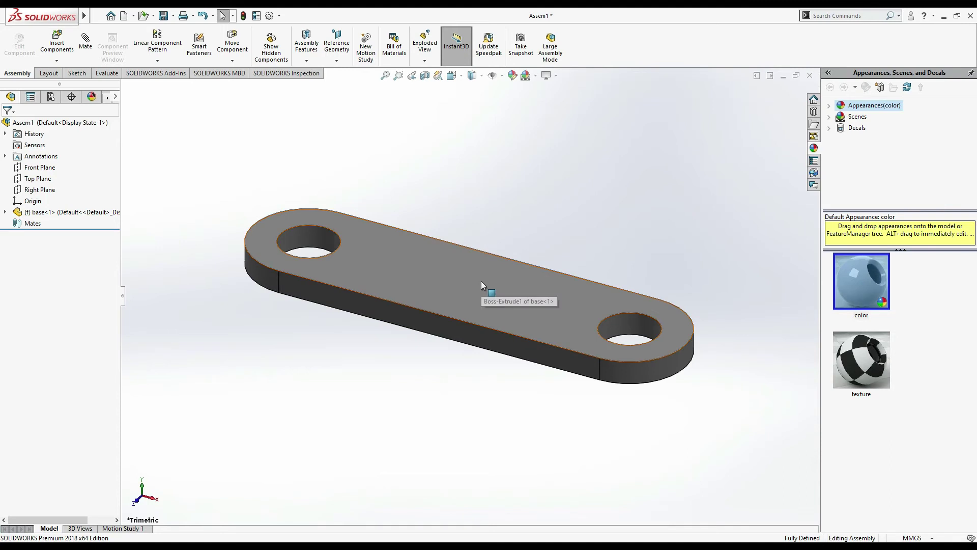
# Step: Insert the shaft near one hole of the base and place a copy of it near the hole at the opposite end
pyautogui.click(61, 54)
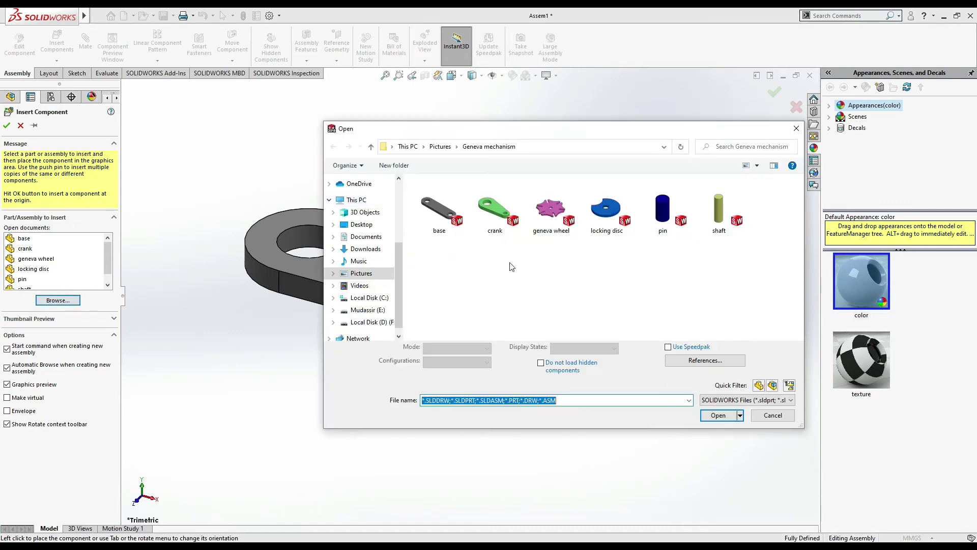
pyautogui.click(718, 209)
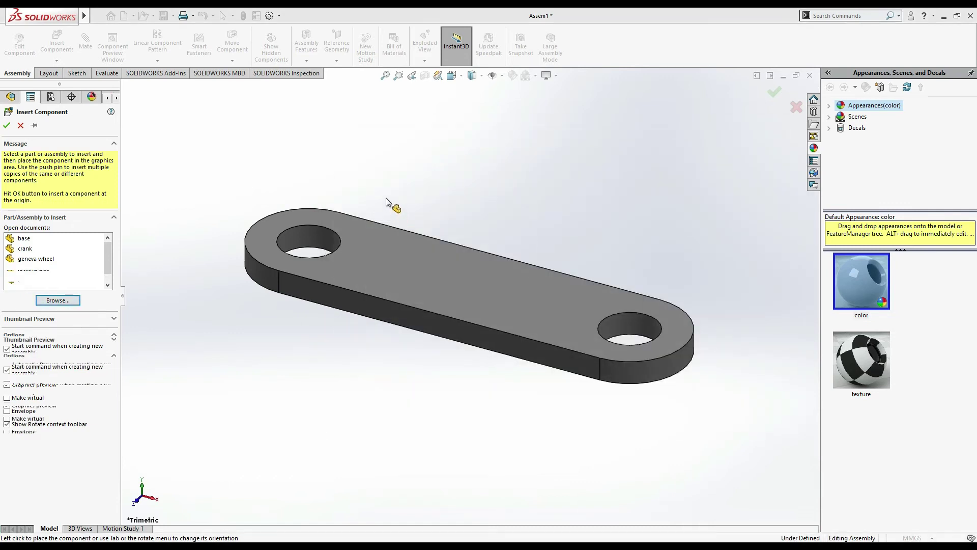
pyautogui.click(367, 181)
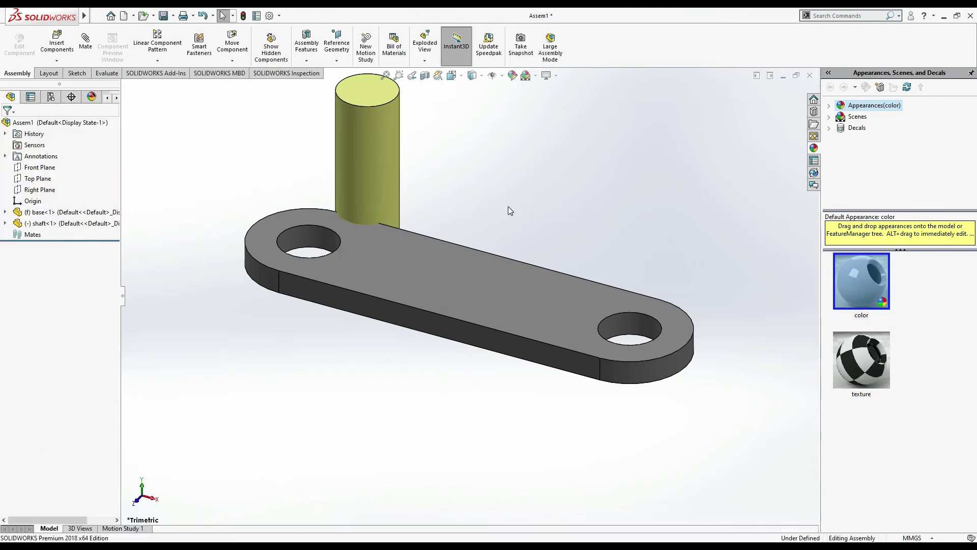
pyautogui.press('f')
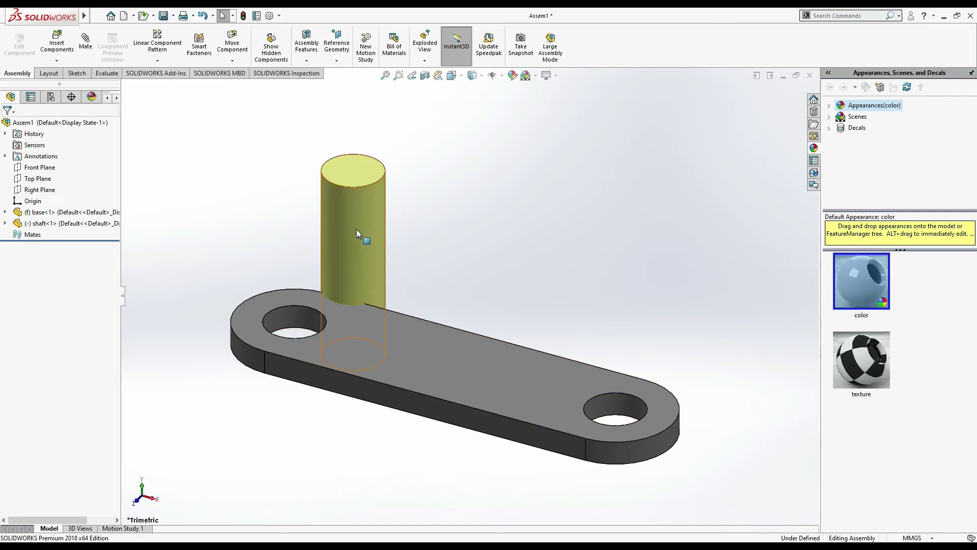
pyautogui.keyDown('ctrl'); pyautogui.moveTo(359, 230); pyautogui.dragTo(648, 285); pyautogui.keyUp('ctrl')
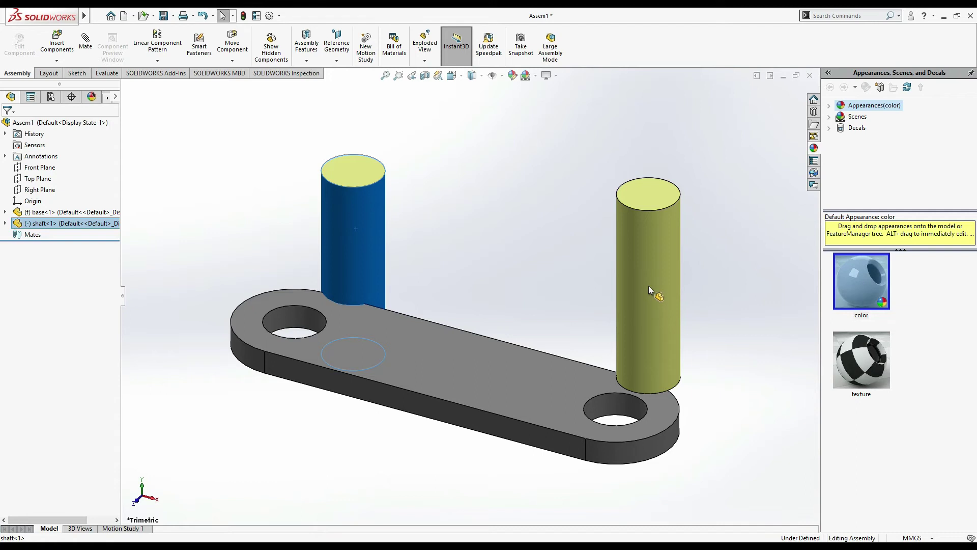
pyautogui.keyDown('ctrl'); pyautogui.moveTo(648, 286); pyautogui.dragTo(650, 286); pyautogui.keyUp('ctrl')
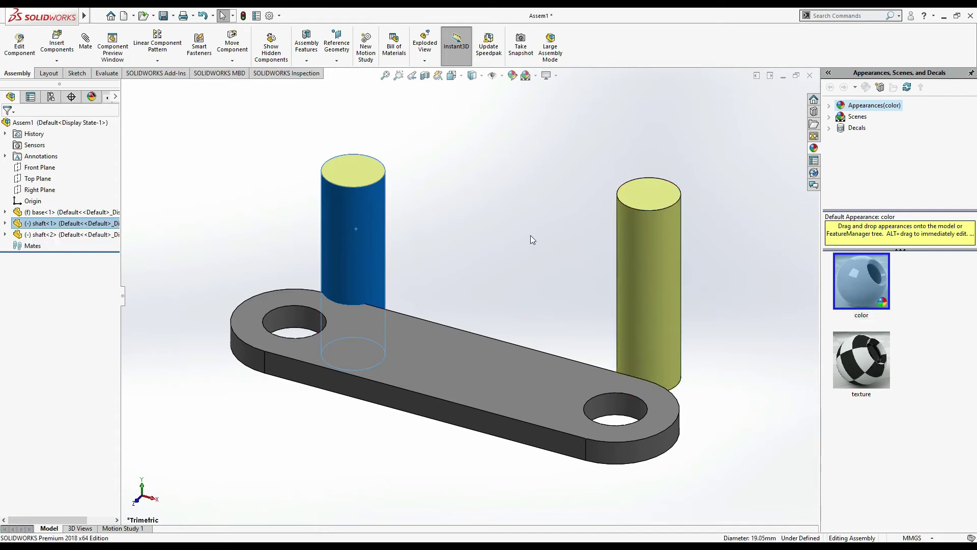
# Step: Add a concentric mate between the first shaft's cylindrical face and the base hole nearest to it
pyautogui.click(505, 224)
pyautogui.click(85, 40)
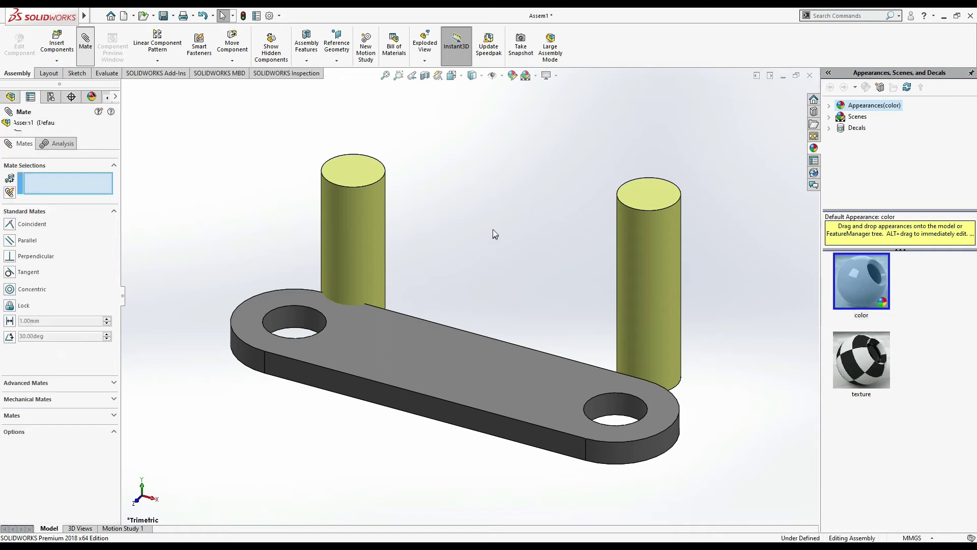
pyautogui.hotkey('ctrl', '1')
pyautogui.hotkey('ctrl', '7')
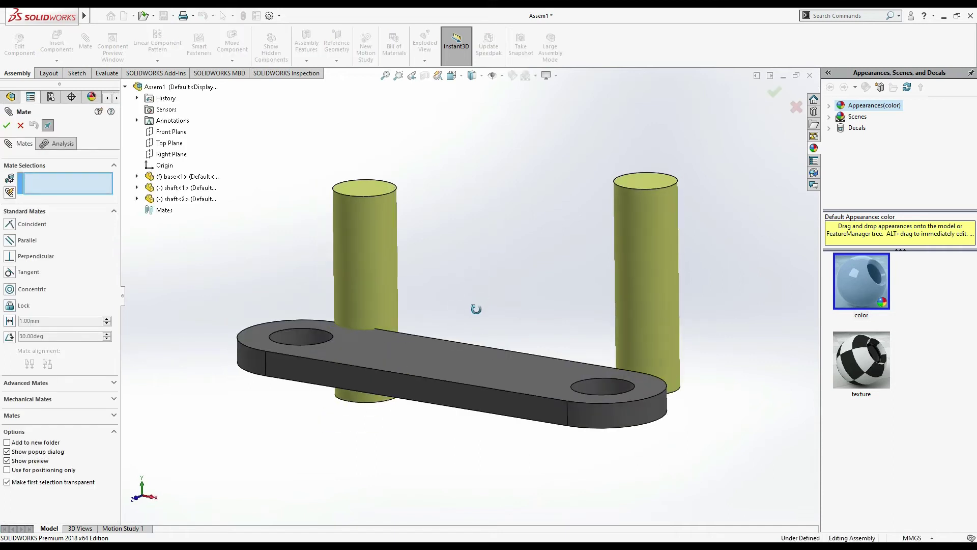
pyautogui.click(391, 260)
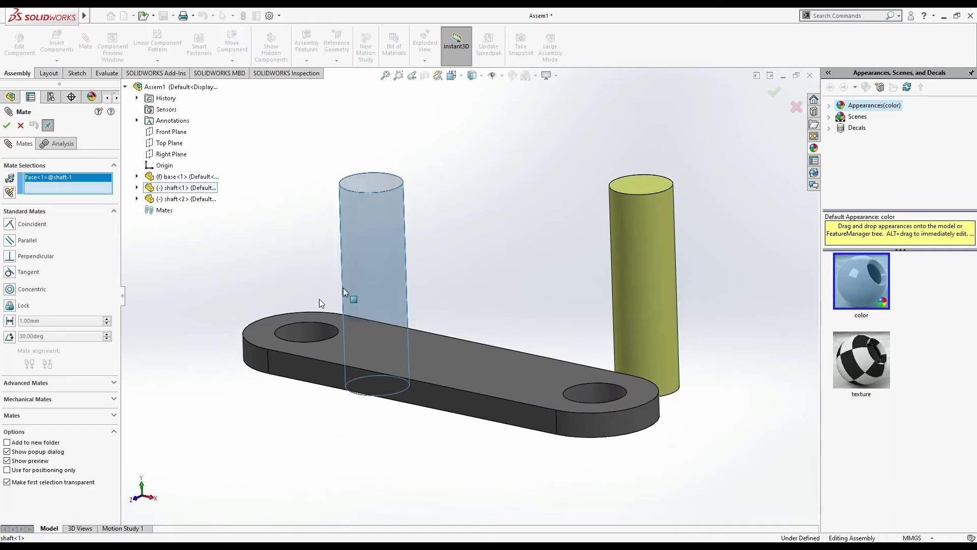
pyautogui.click(302, 330)
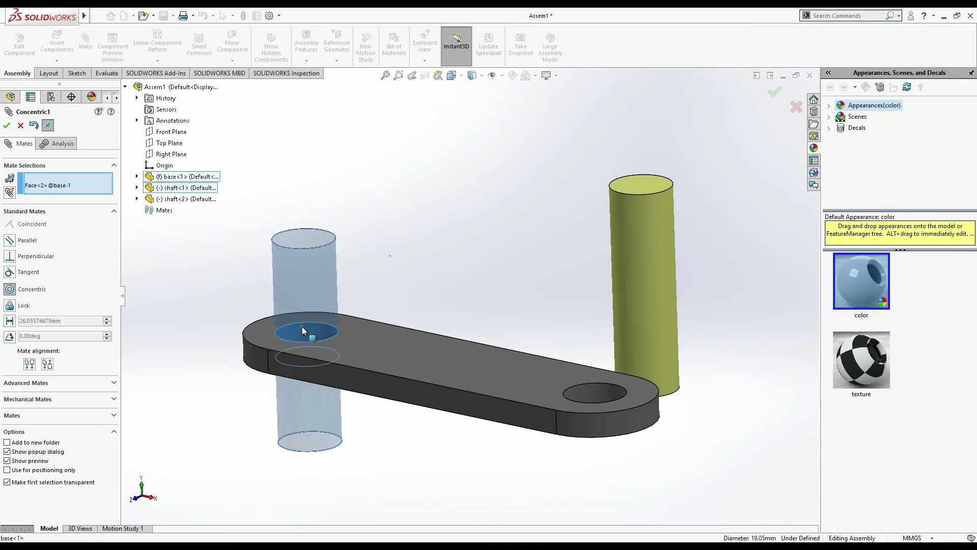
pyautogui.click(290, 343)
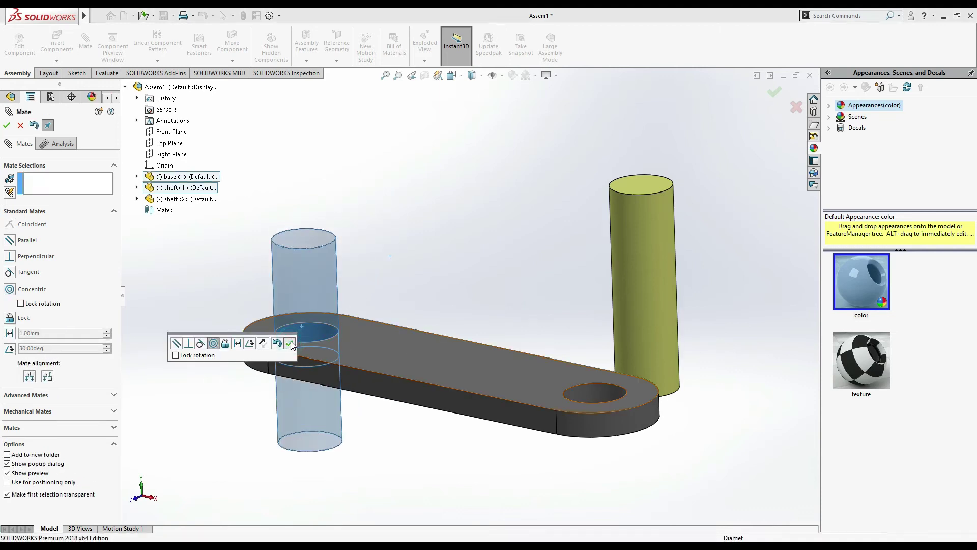
# Step: Mate the second shaft concentric with the hole at the other end of the base
pyautogui.click(631, 291)
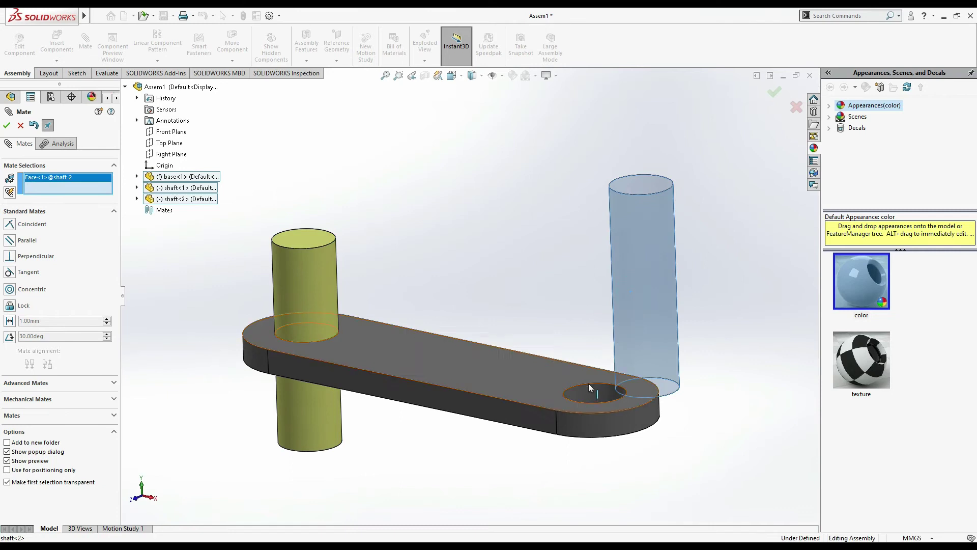
pyautogui.click(586, 388)
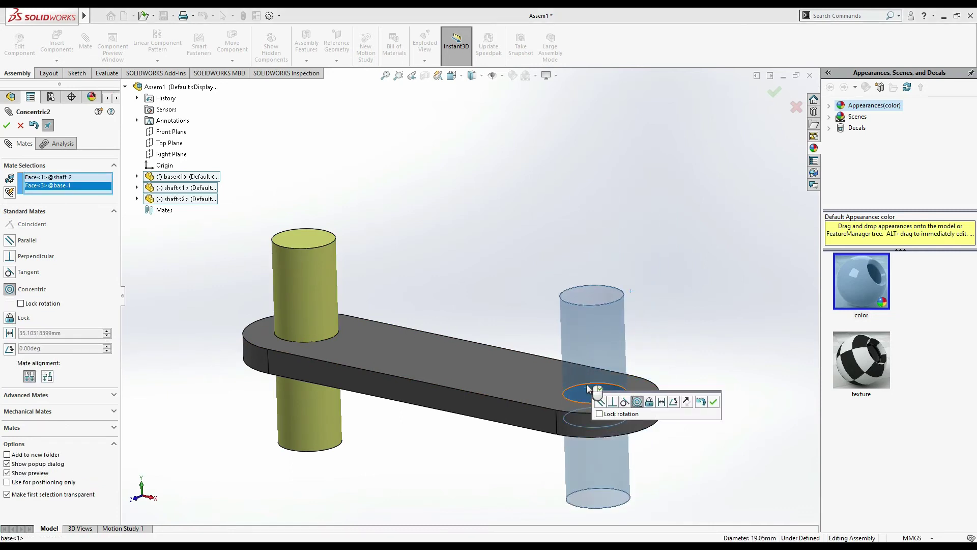
pyautogui.click(708, 399)
# Step: Add coincident mates that set the lower end faces of both shafts flush with the underside of the base
pyautogui.moveTo(723, 356); pyautogui.dragTo(723, 240, button='middle')
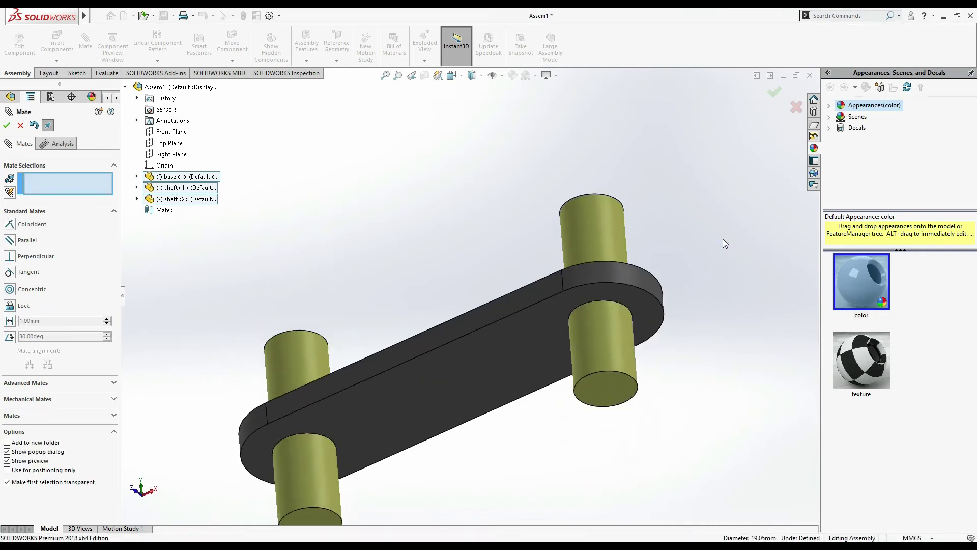
pyautogui.click(618, 396)
pyautogui.click(543, 341)
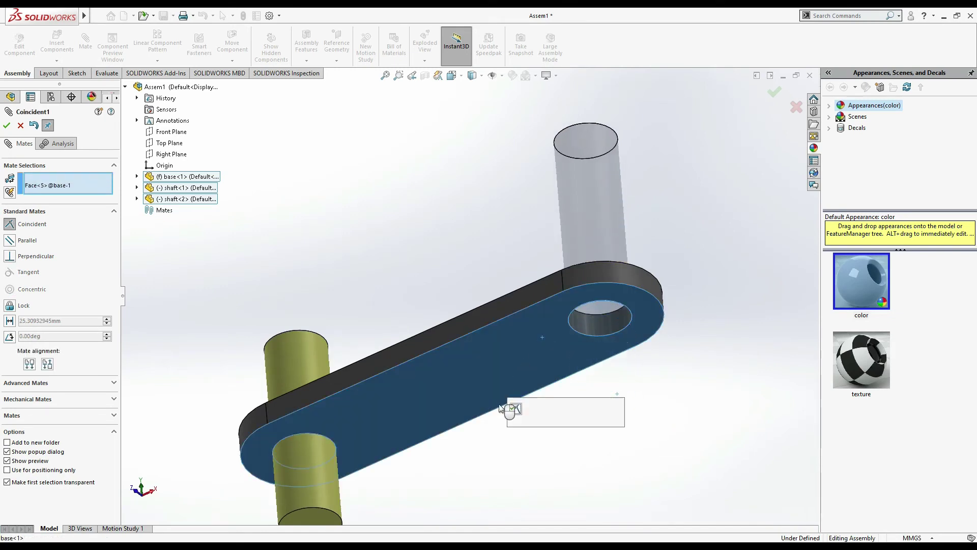
pyautogui.click(617, 409)
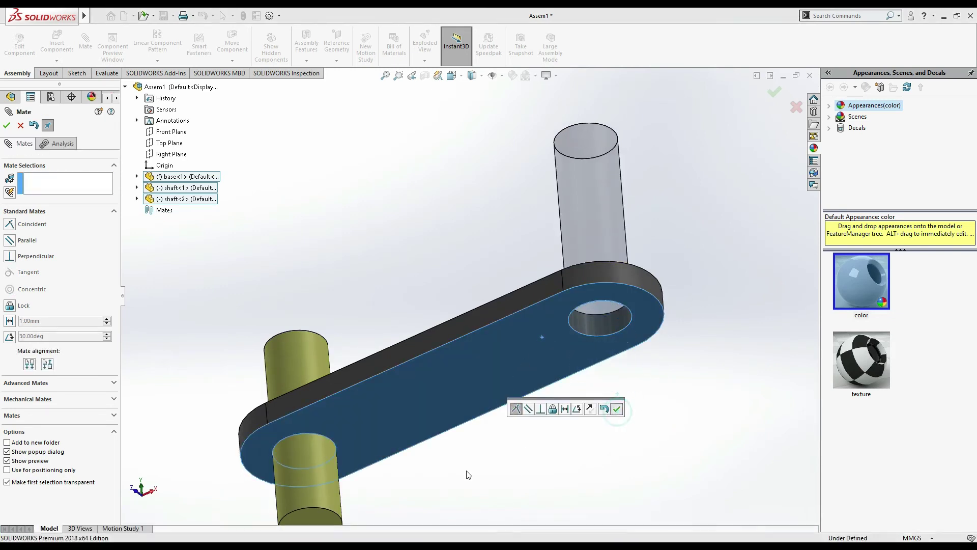
pyautogui.click(320, 522)
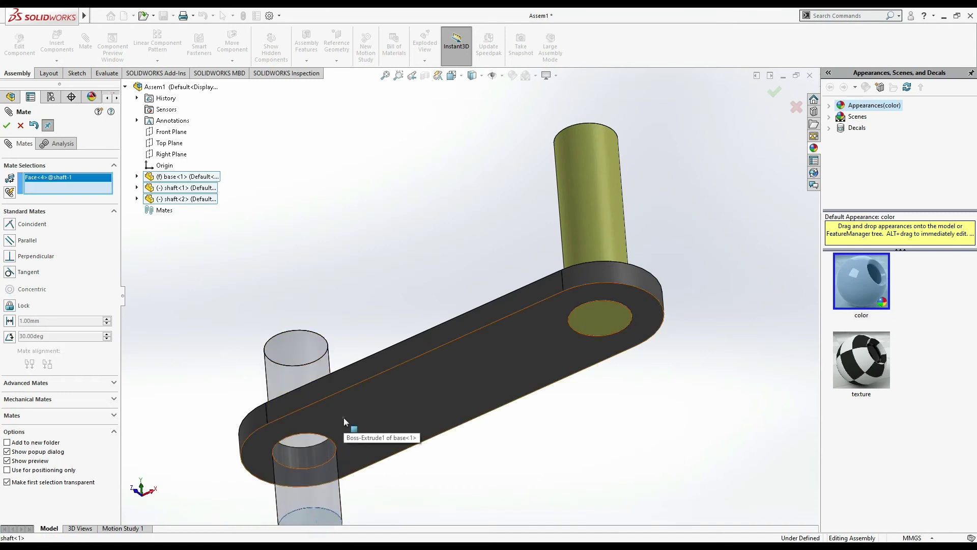
pyautogui.click(343, 417)
pyautogui.click(659, 403)
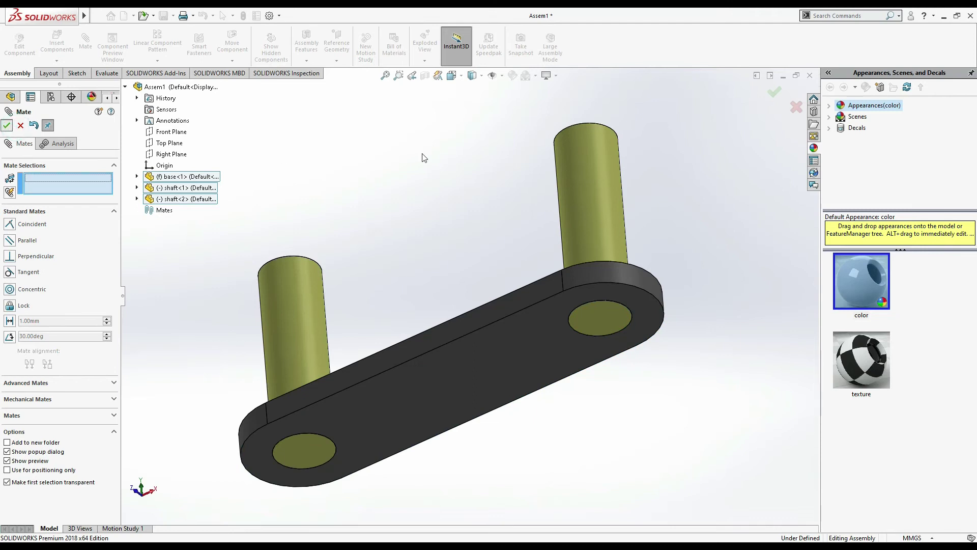
pyautogui.press('Escape')
# Step: Insert the geneva wheel part into the assembly above the second shaft
pyautogui.moveTo(433, 201); pyautogui.dragTo(480, 257, button='middle')
pyautogui.scroll(2, 503, 293)
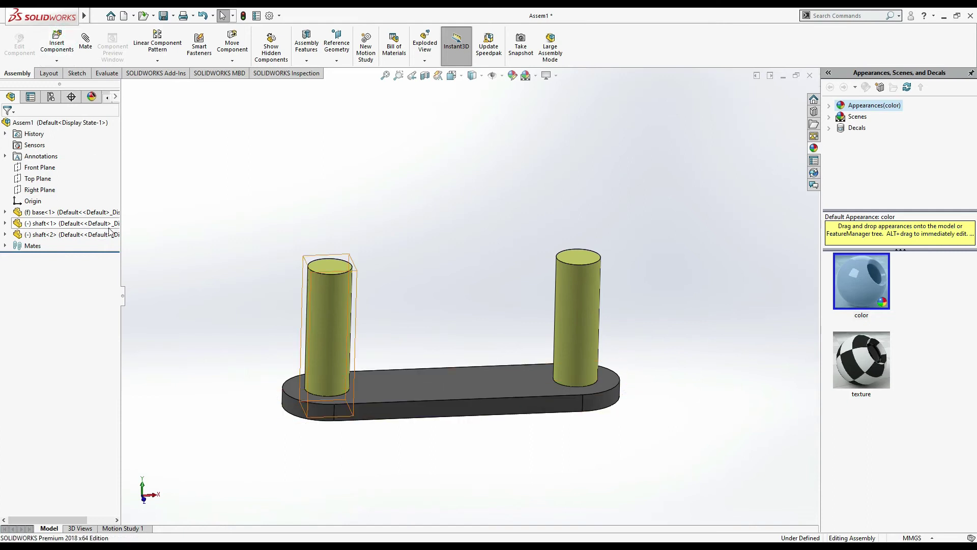
pyautogui.click(57, 43)
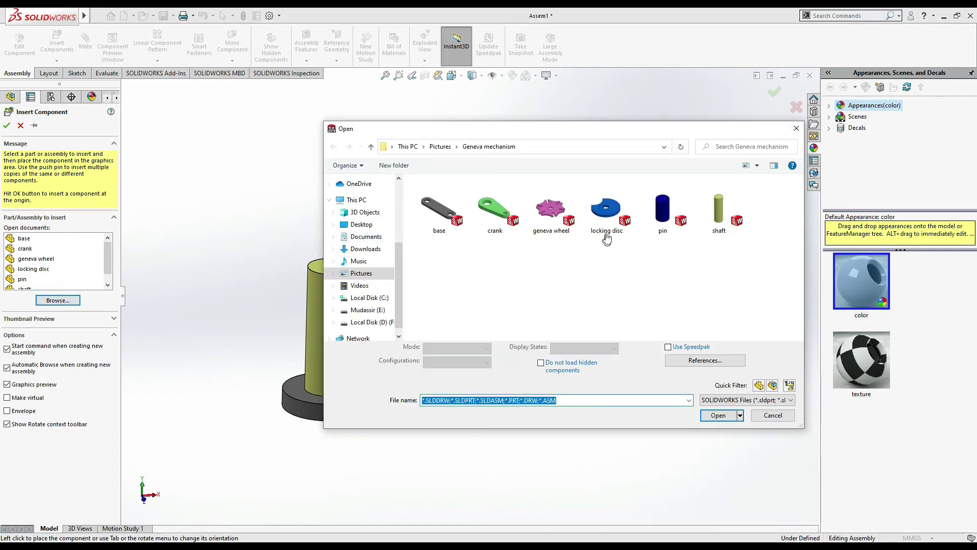
pyautogui.doubleClick(556, 219)
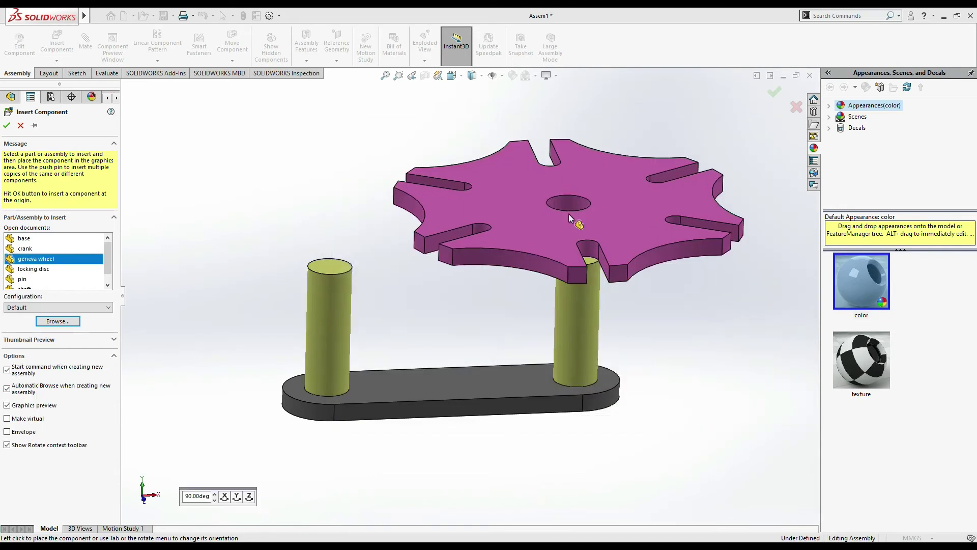
pyautogui.click(621, 300)
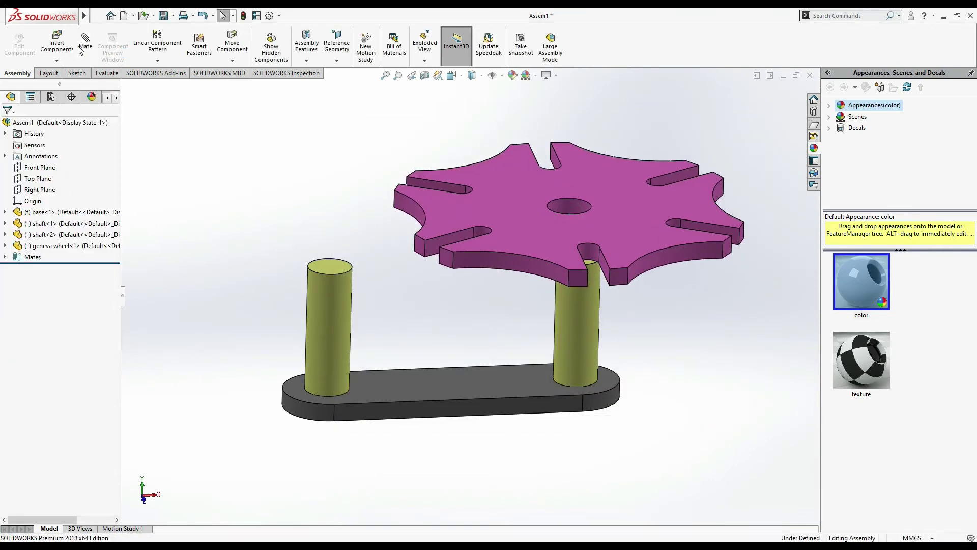
# Step: Mate the geneva wheel's centre hole concentric with the second shaft
pyautogui.click(560, 206)
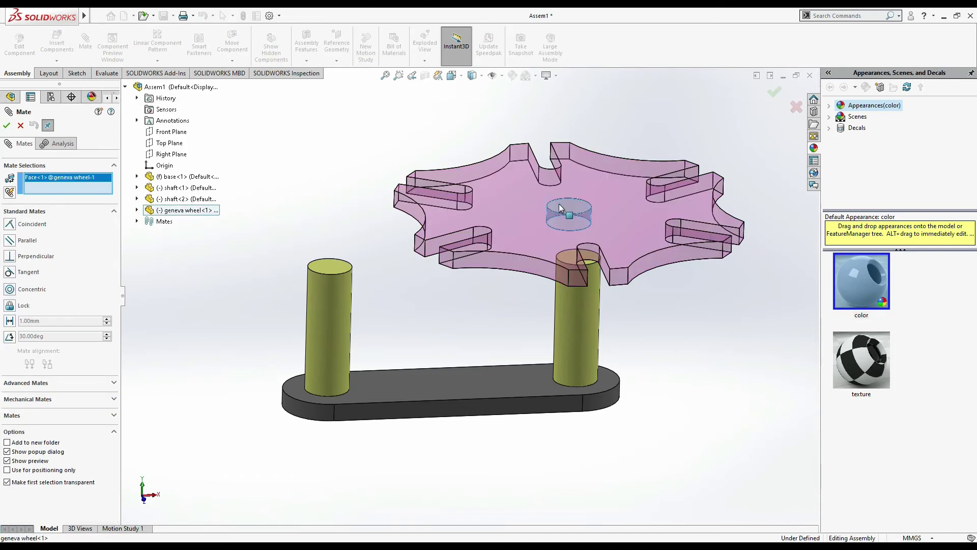
pyautogui.click(585, 301)
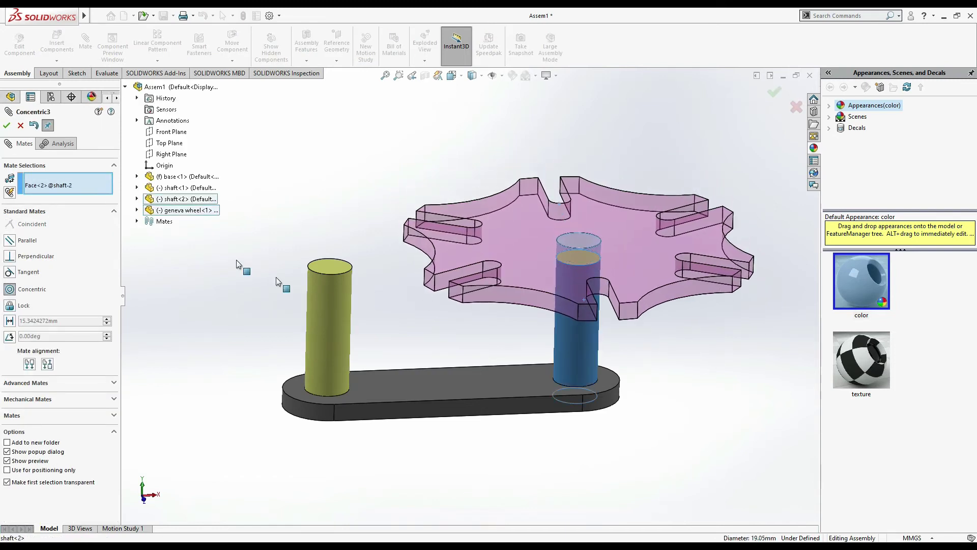
pyautogui.click(128, 184)
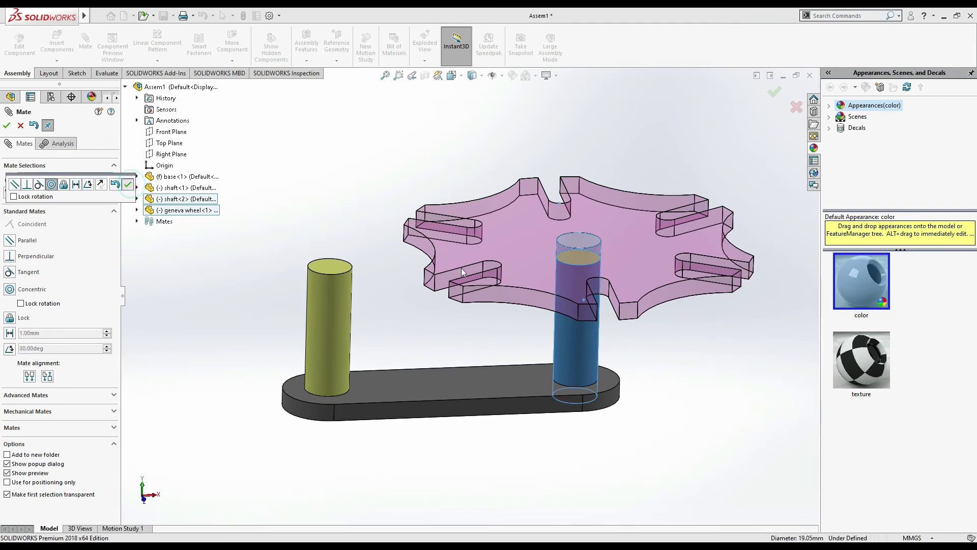
# Step: Add a coincident mate between the geneva wheel's upper face and the top end face of its shaft
pyautogui.click(640, 266)
pyautogui.moveTo(679, 144); pyautogui.dragTo(557, 310, button='middle')
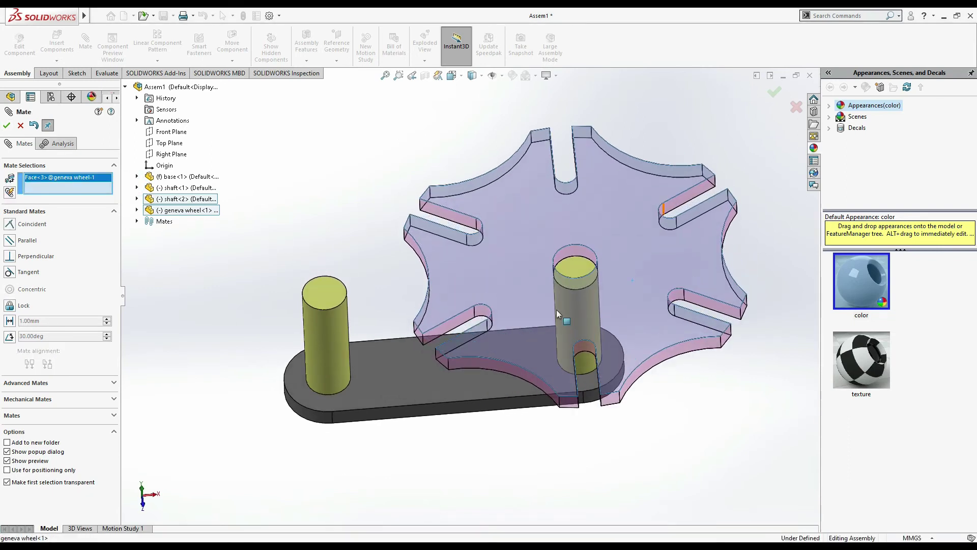
pyautogui.click(576, 269)
pyautogui.click(7, 129)
pyautogui.click(8, 126)
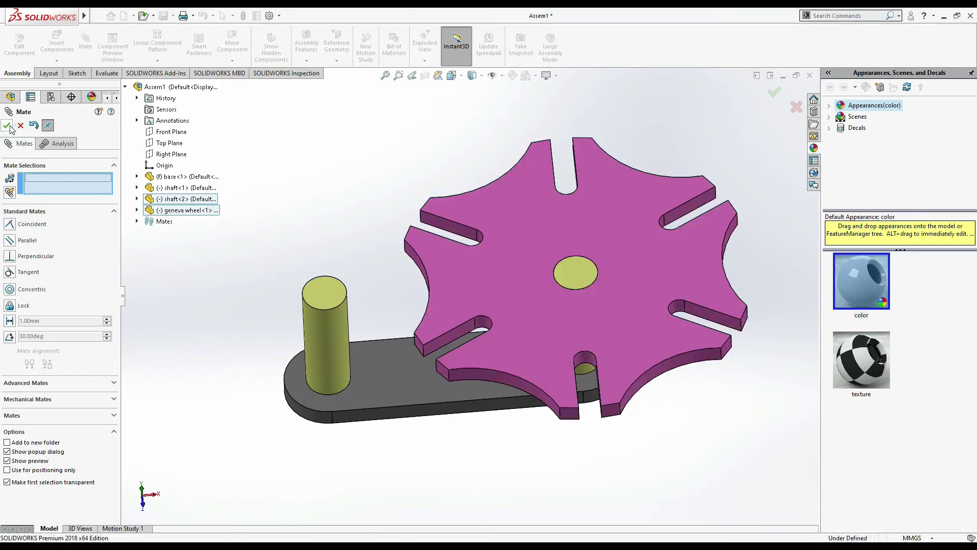
# Step: Insert the locking disc part into the assembly above the free first shaft
pyautogui.moveTo(376, 170); pyautogui.dragTo(260, 129, button='middle')
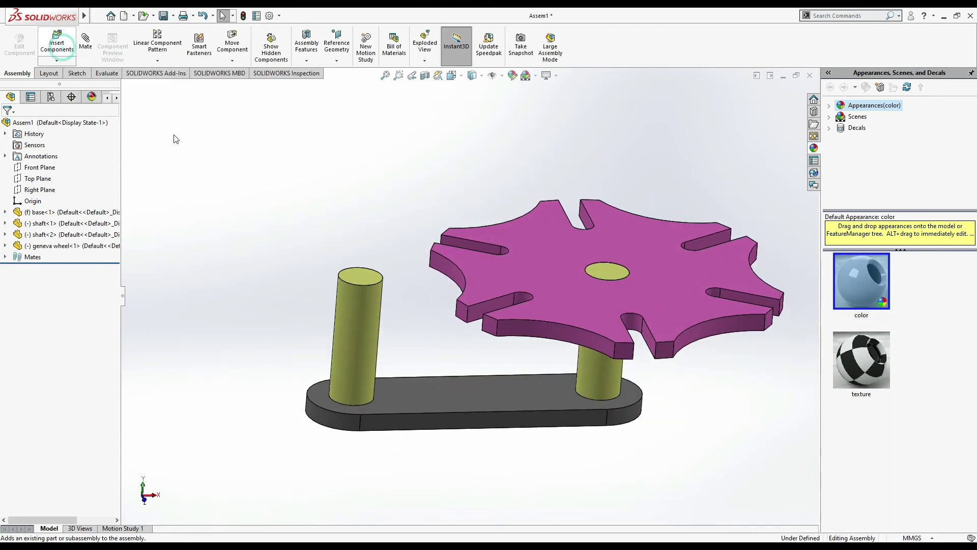
pyautogui.scroll(1, 344, 239)
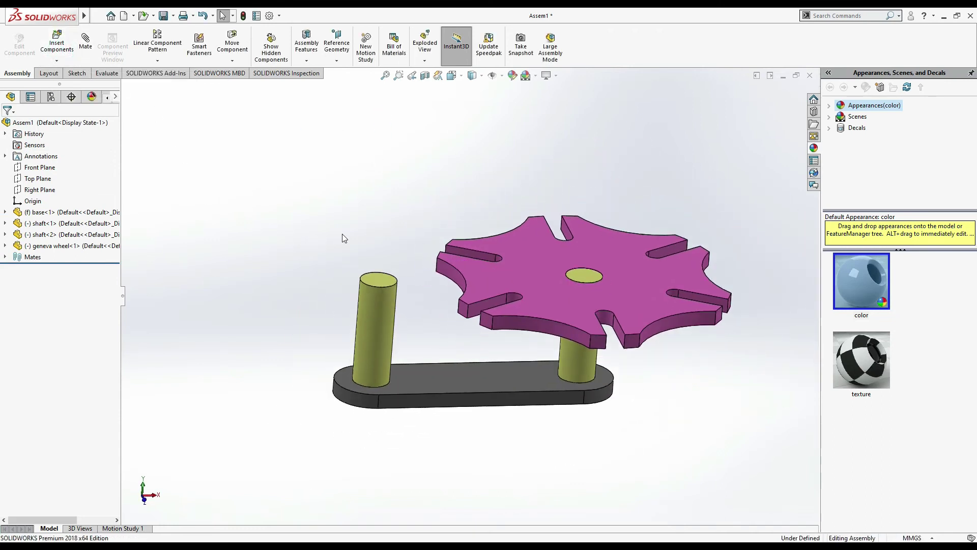
pyautogui.scroll(1, 341, 234)
pyautogui.click(56, 44)
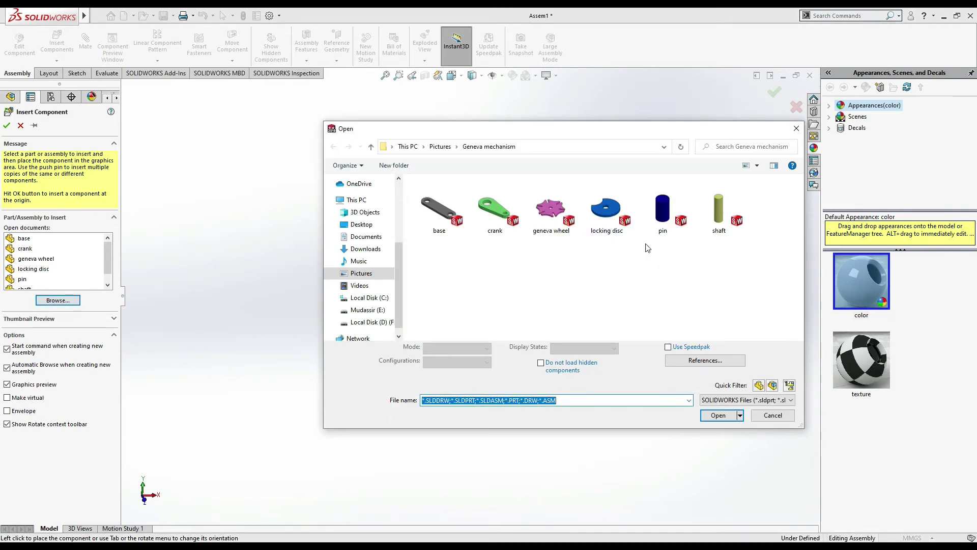
pyautogui.doubleClick(607, 209)
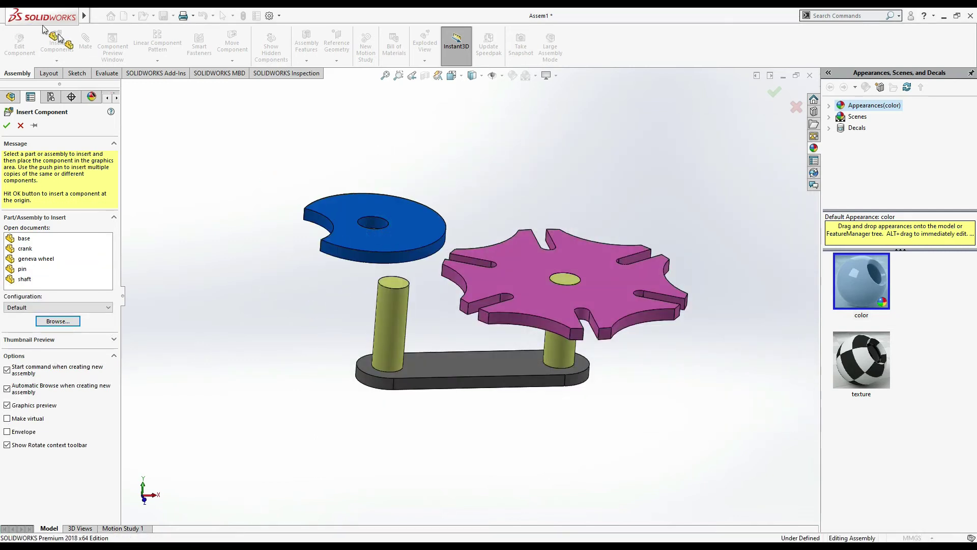
# Step: Mate the locking disc's centre hole concentric with the first shaft
pyautogui.click(85, 43)
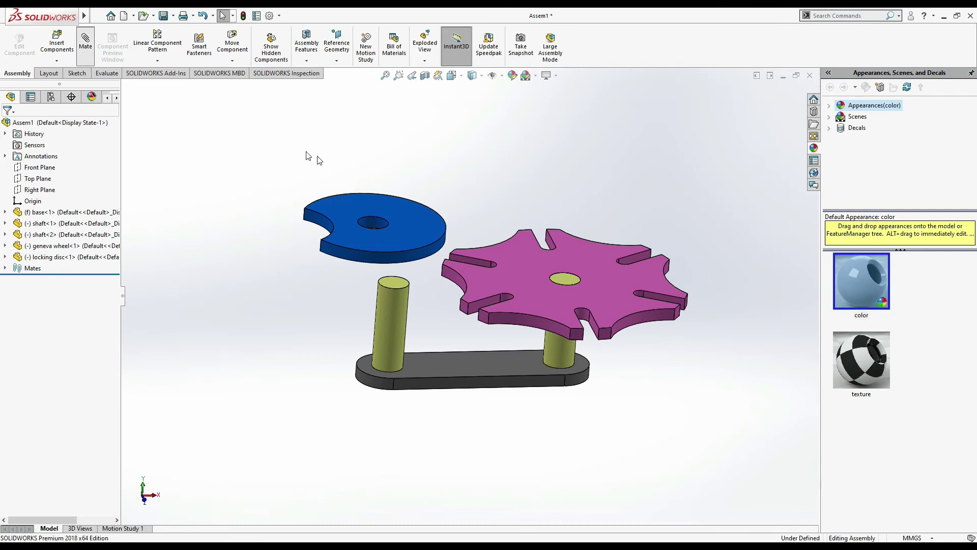
pyautogui.click(374, 223)
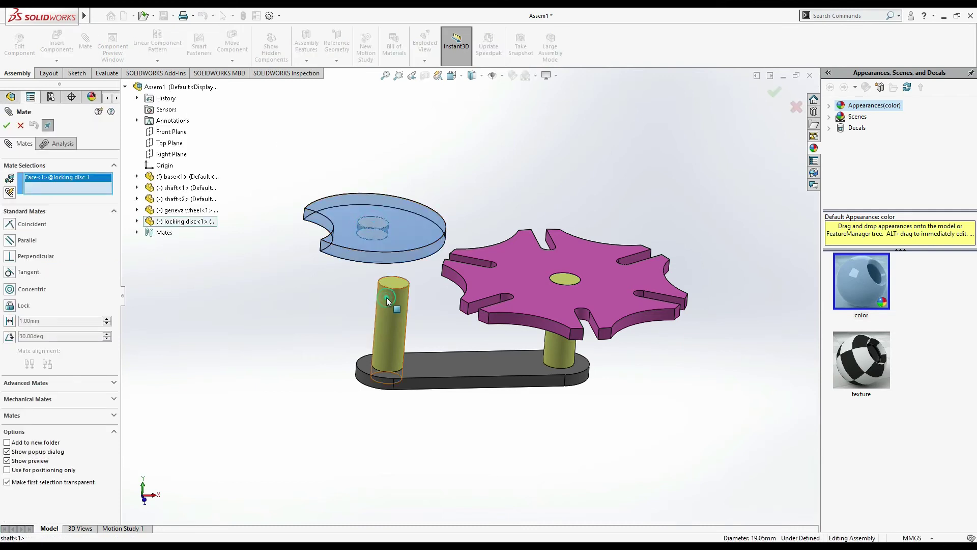
pyautogui.click(386, 297)
pyautogui.click(127, 130)
# Step: Add a coincident mate between the locking disc's upper face and the top end face of its shaft
pyautogui.click(434, 288)
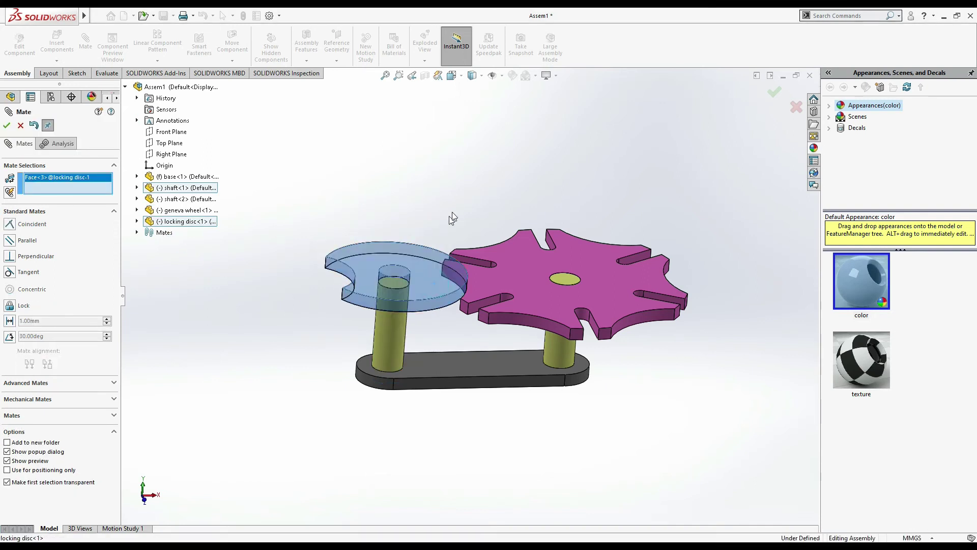
pyautogui.moveTo(452, 218); pyautogui.dragTo(400, 291, button='middle')
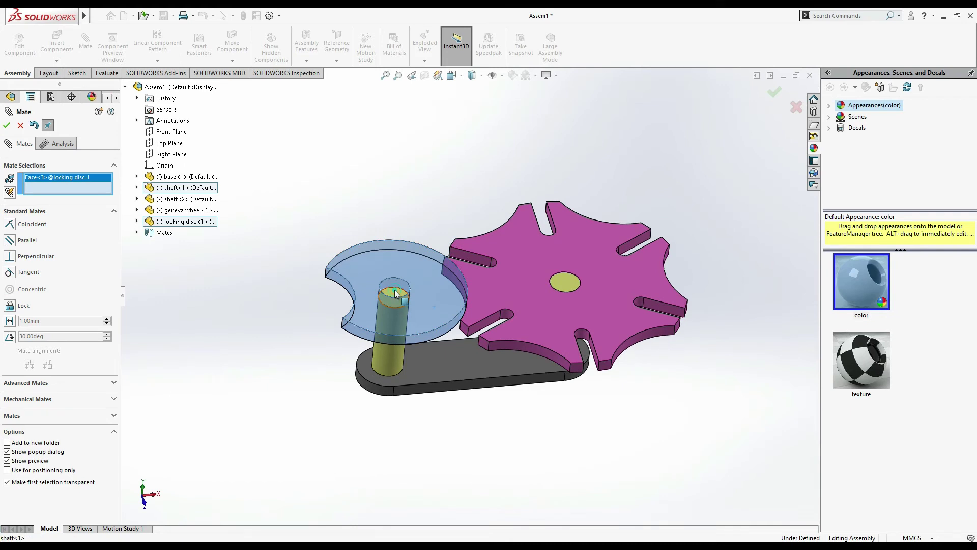
pyautogui.click(396, 294)
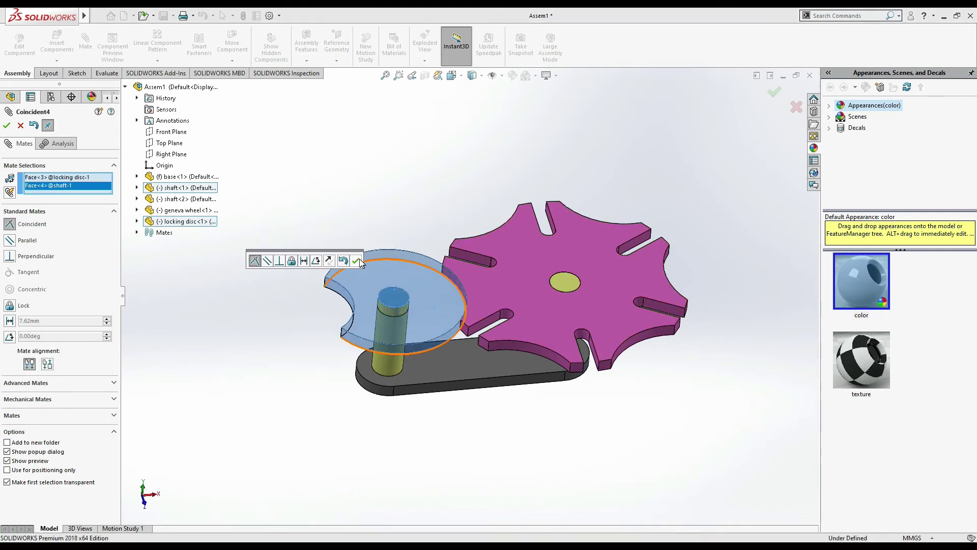
pyautogui.click(356, 261)
pyautogui.click(6, 126)
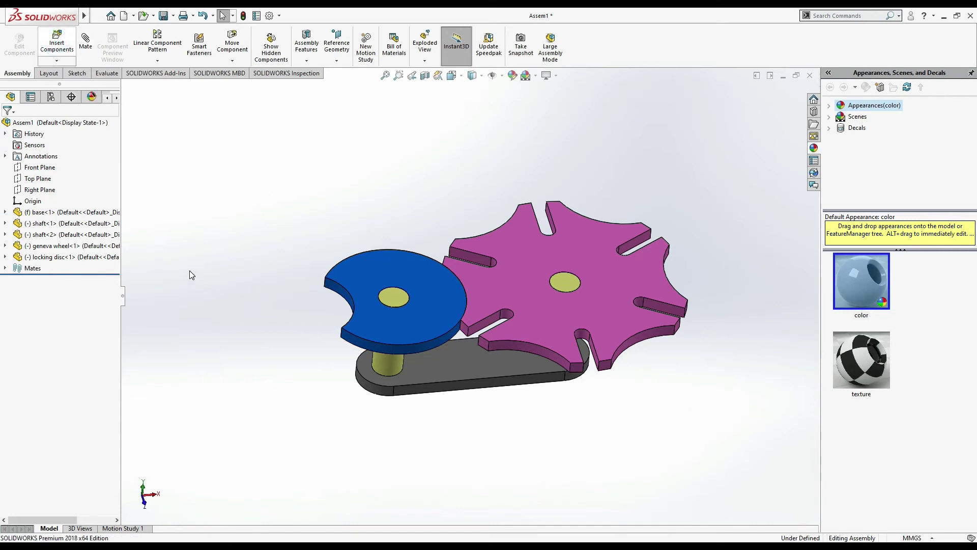
# Step: Insert the crank and pin parts together into the assembly, placing both in free space above the locking disc
pyautogui.click(58, 39)
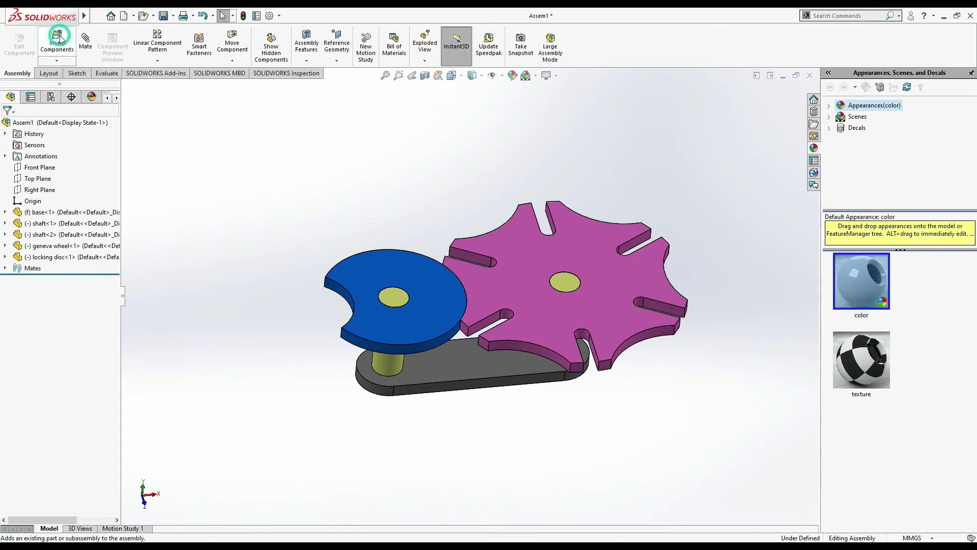
pyautogui.click(68, 300)
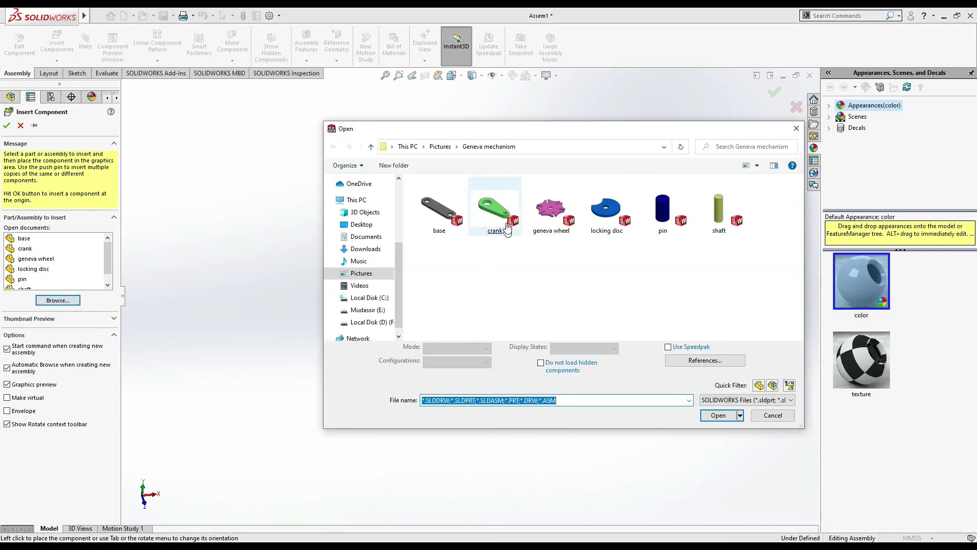
pyautogui.moveTo(497, 278); pyautogui.dragTo(485, 212)
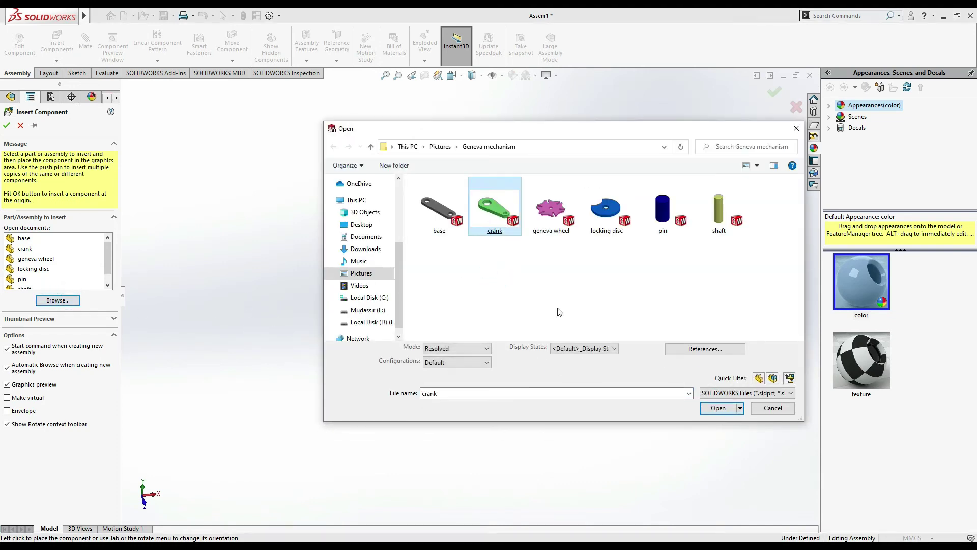
pyautogui.keyDown('ctrl'); pyautogui.click(664, 219); pyautogui.keyUp('ctrl')
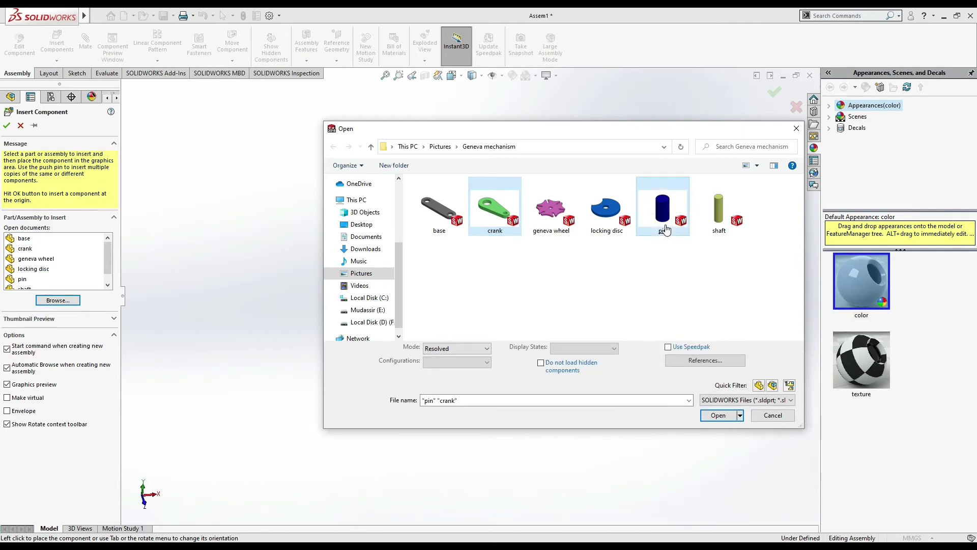
pyautogui.click(717, 416)
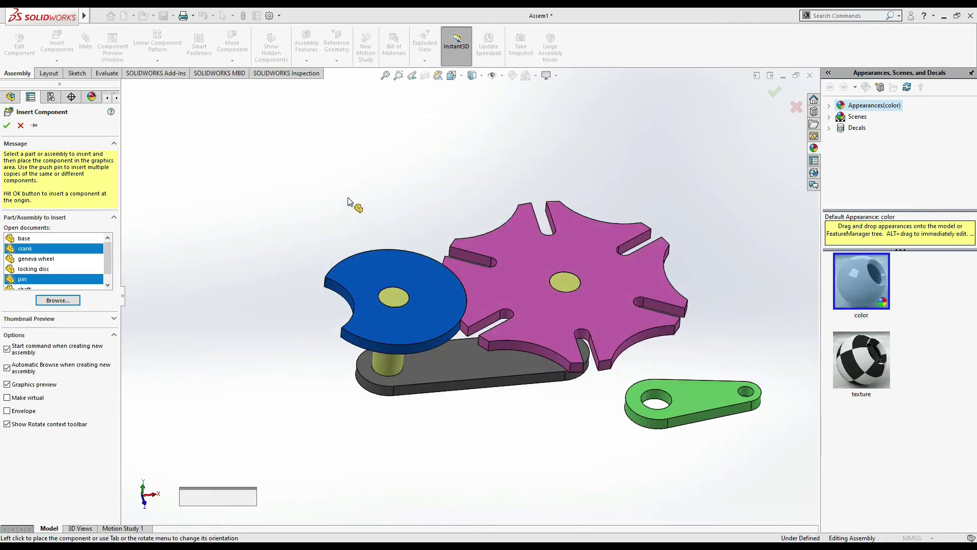
pyautogui.click(341, 201)
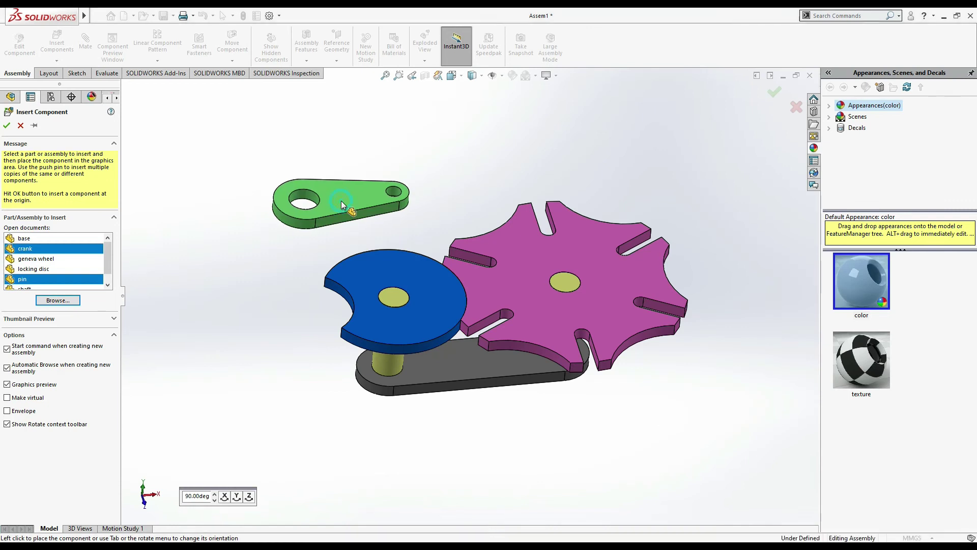
pyautogui.click(436, 164)
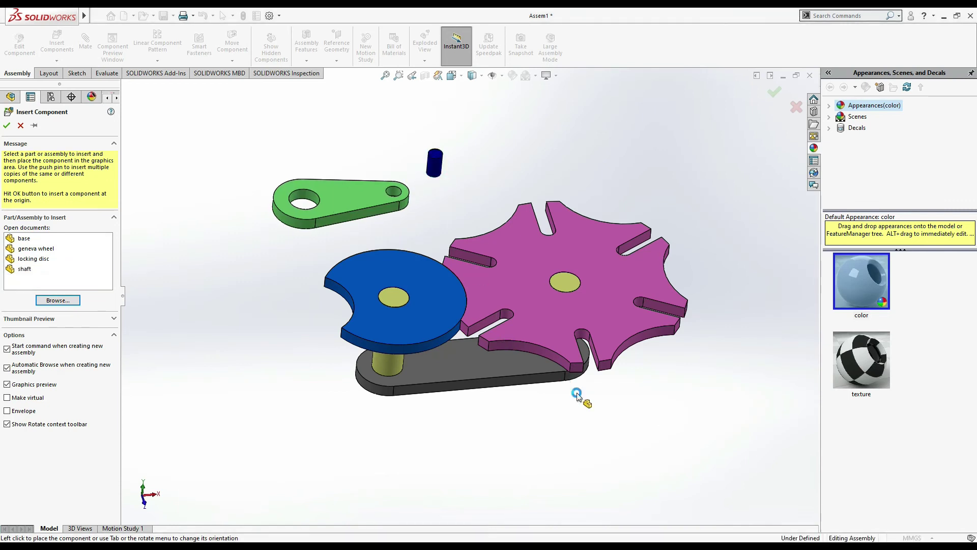
# Step: Mate the crank's large hole concentric with the first shaft
pyautogui.moveTo(563, 347)
pyautogui.mouseDown(button='middle')
pyautogui.moveTo(556, 329)
pyautogui.moveTo(569, 344)
pyautogui.mouseUp(button='middle')
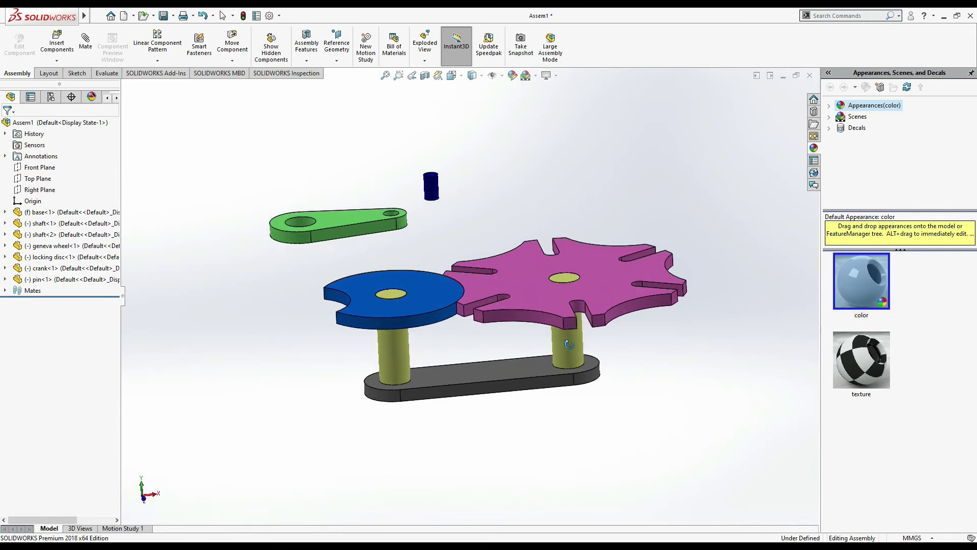
pyautogui.click(300, 223)
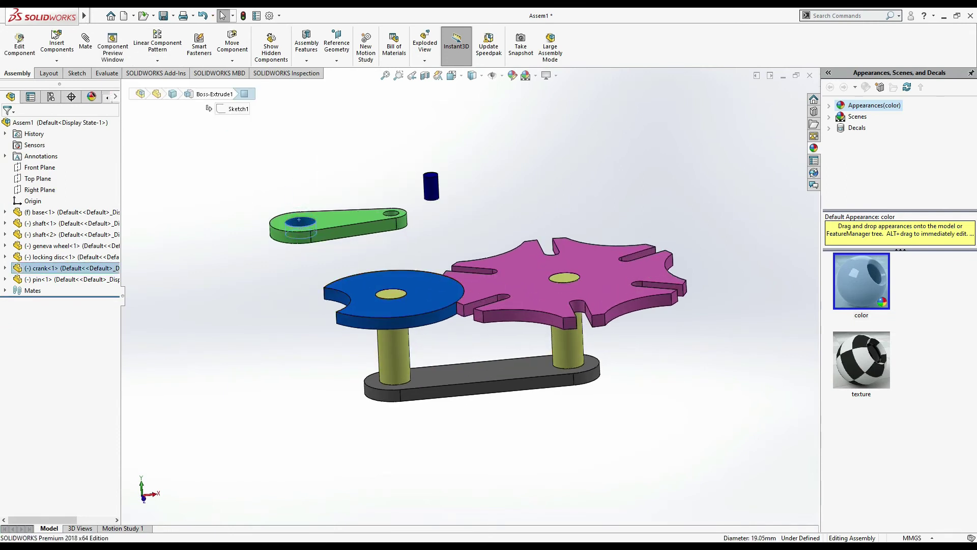
pyautogui.click(398, 359)
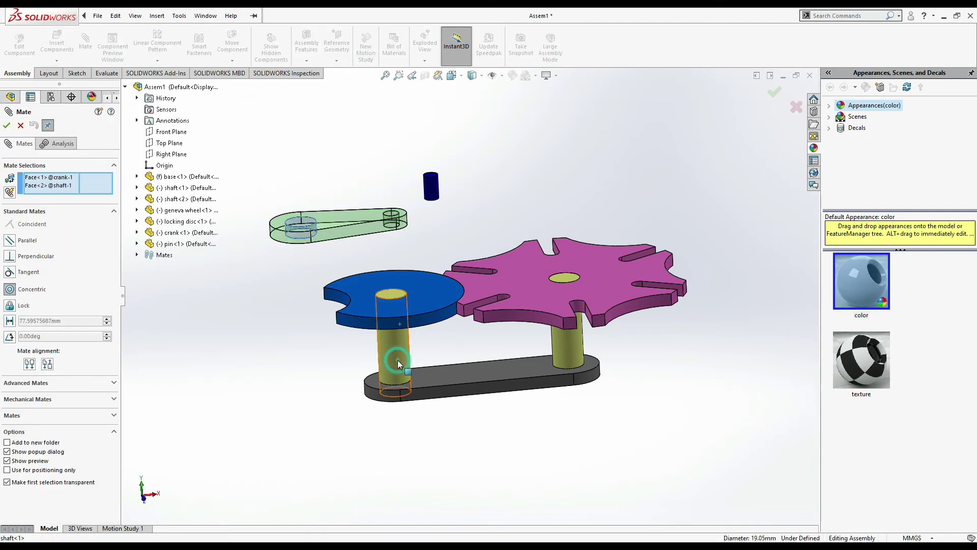
pyautogui.click(394, 378)
pyautogui.press('Escape')
pyautogui.moveTo(442, 331); pyautogui.dragTo(371, 389)
pyautogui.click(464, 402)
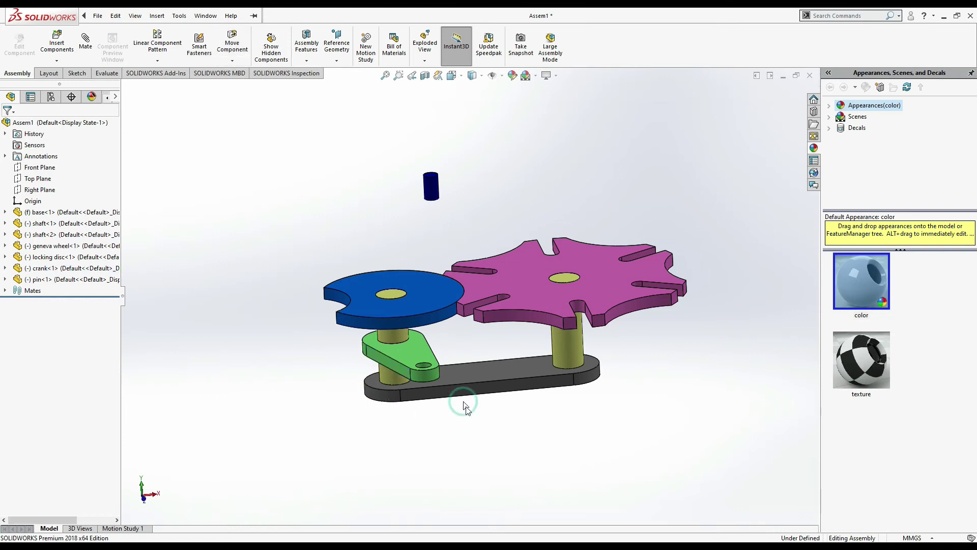
# Step: Add a coincident mate between the crank's upper face and the underside of the locking disc
pyautogui.moveTo(463, 402); pyautogui.dragTo(474, 425, button='middle')
pyautogui.click(401, 358)
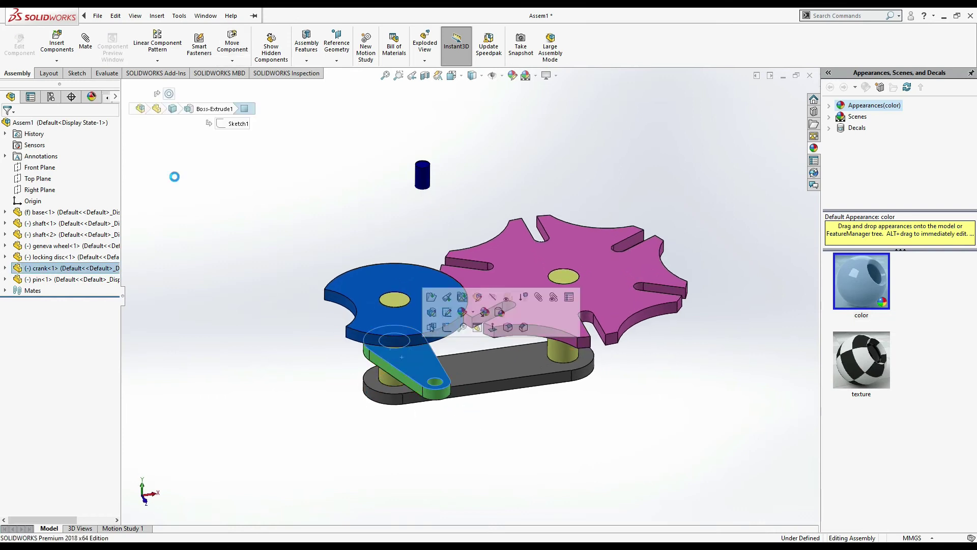
pyautogui.click(85, 48)
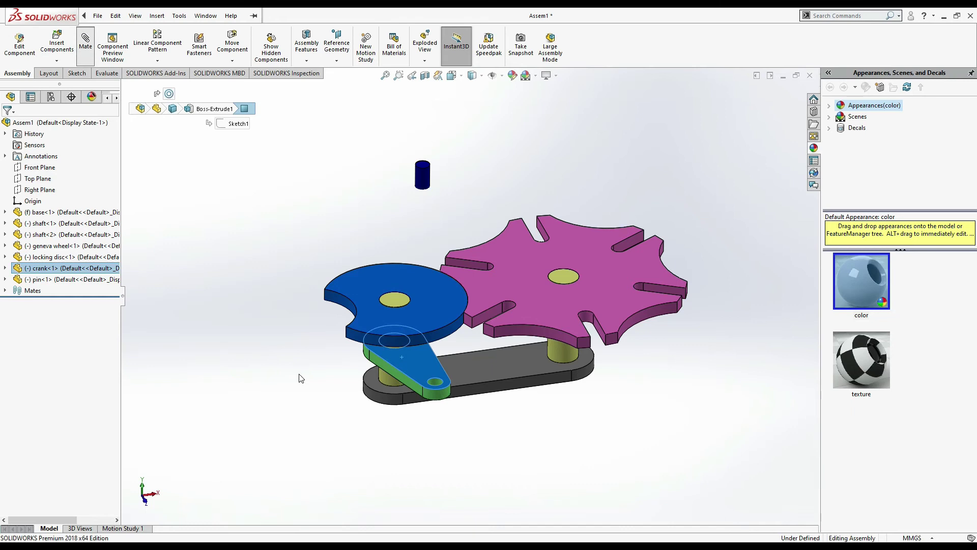
pyautogui.moveTo(324, 373); pyautogui.dragTo(325, 367, button='middle')
pyautogui.click(374, 281)
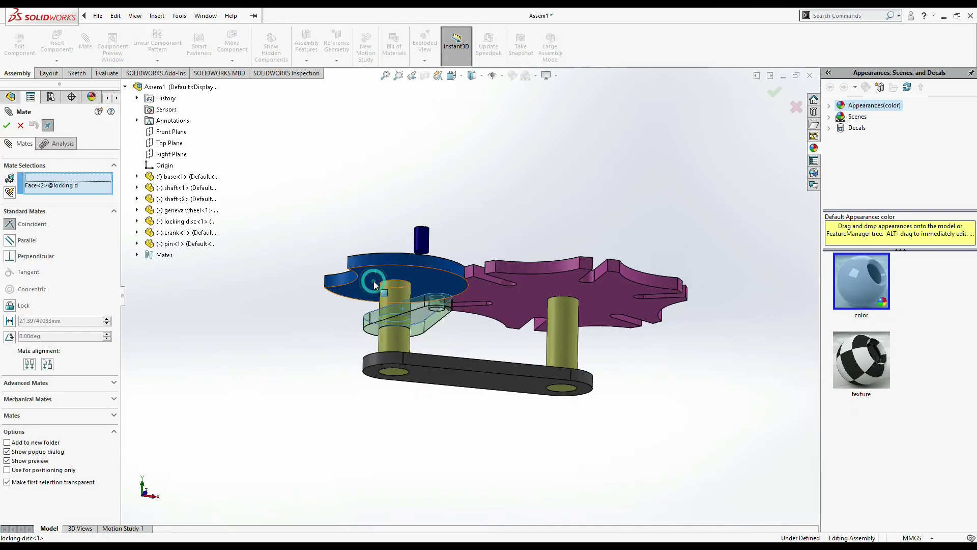
pyautogui.moveTo(338, 223); pyautogui.dragTo(355, 250, button='middle')
pyautogui.click(347, 240)
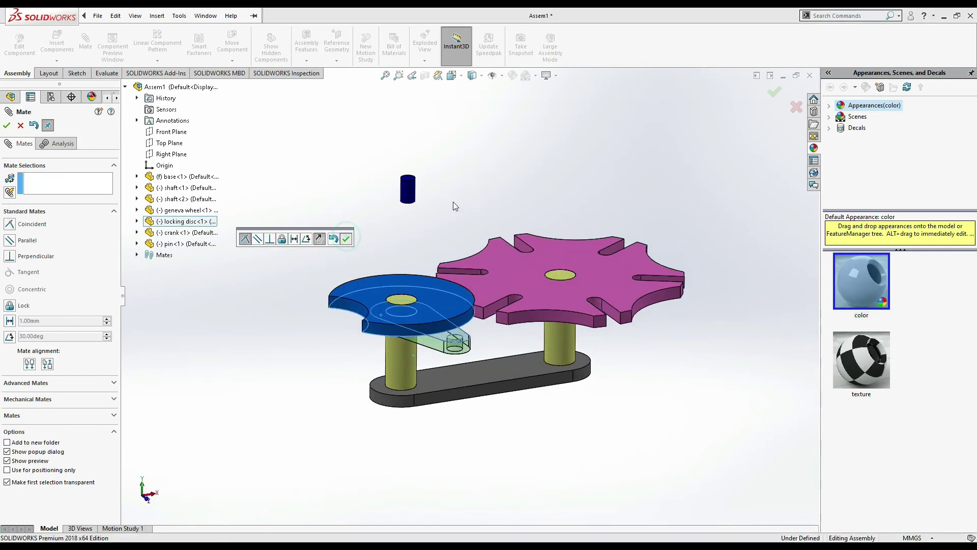
# Step: Mate the pin's cylindrical face concentric with the crank's small hole
pyautogui.click(409, 190)
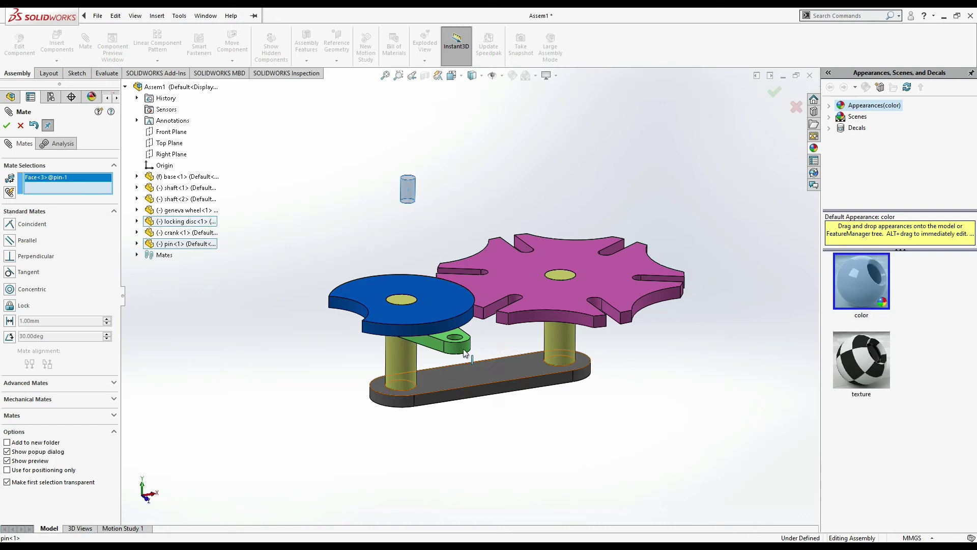
pyautogui.scroll(-3, 461, 337)
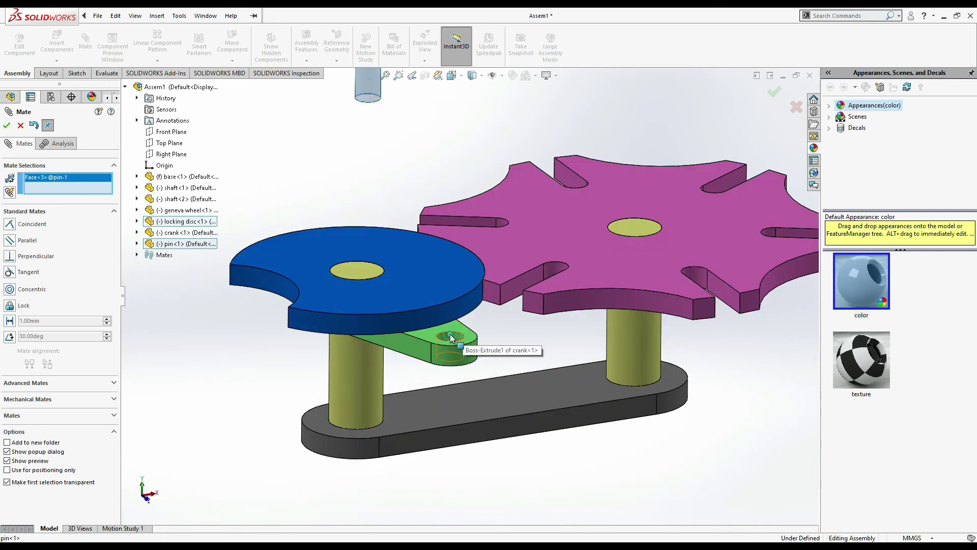
pyautogui.click(450, 334)
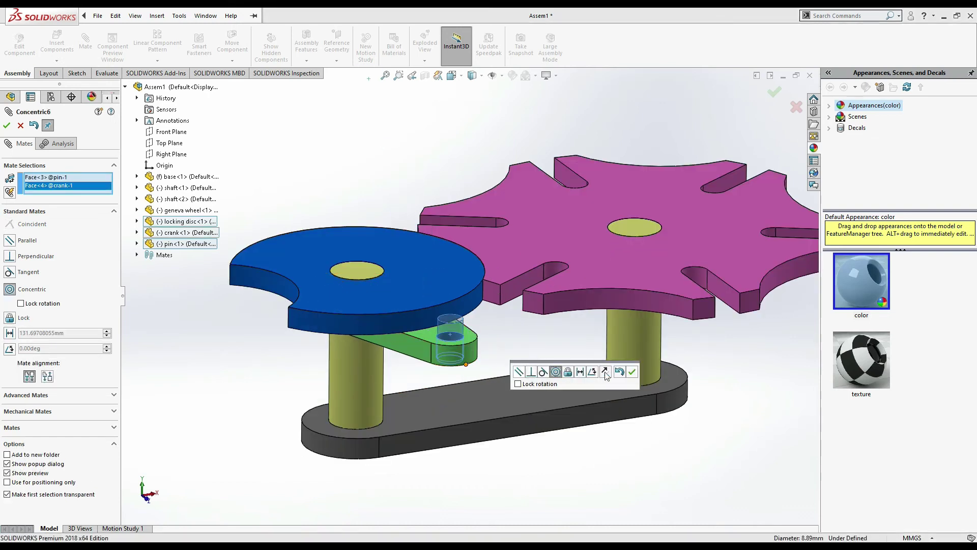
pyautogui.click(633, 373)
# Step: Add a coincident mate between the crank's lower face and the pin's bottom end face
pyautogui.moveTo(532, 438); pyautogui.dragTo(521, 363, button='middle')
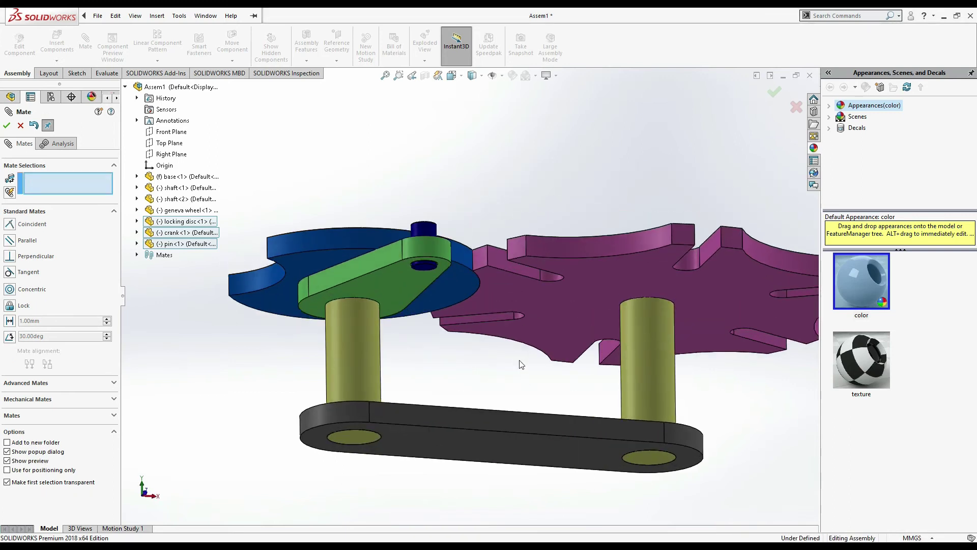
pyautogui.click(404, 277)
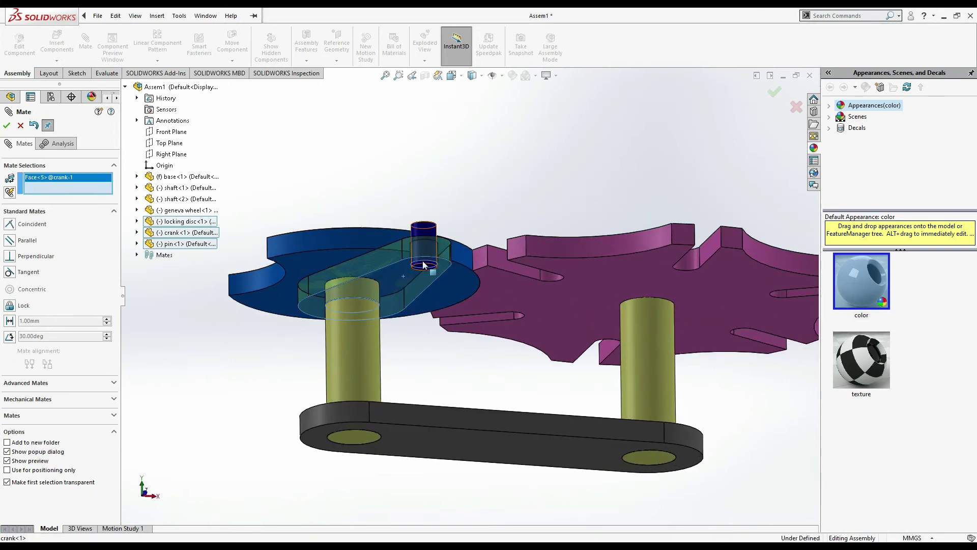
pyautogui.scroll(-5, 425, 265)
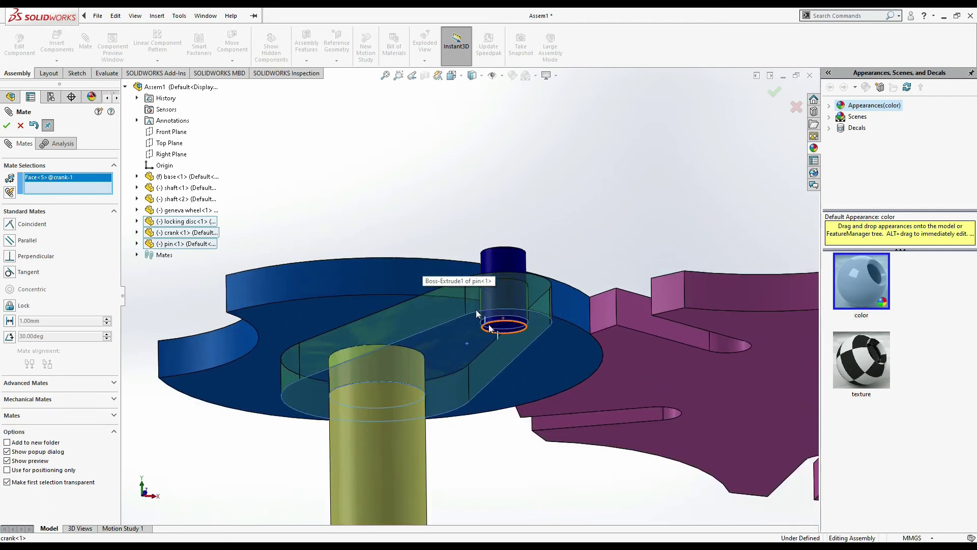
pyautogui.moveTo(527, 352); pyautogui.dragTo(522, 290, button='middle')
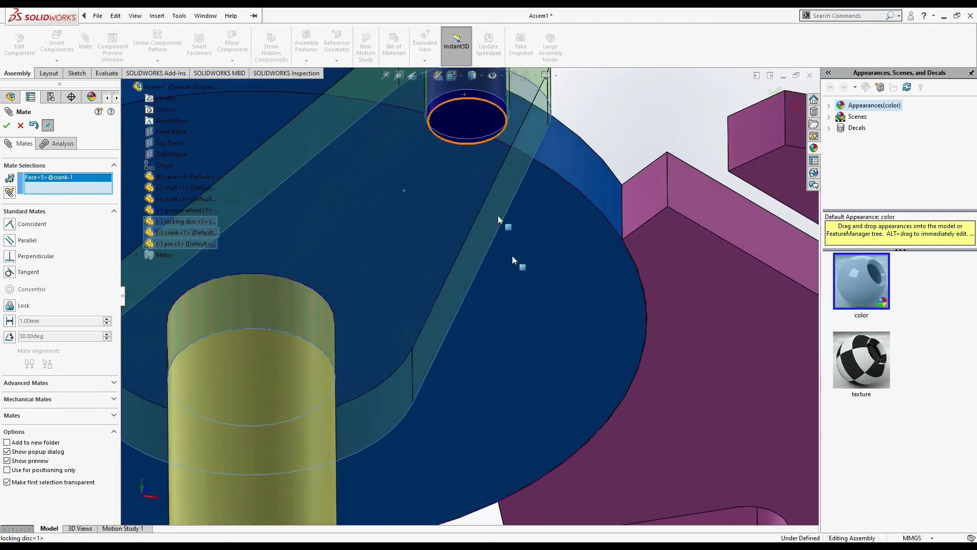
pyautogui.click(485, 118)
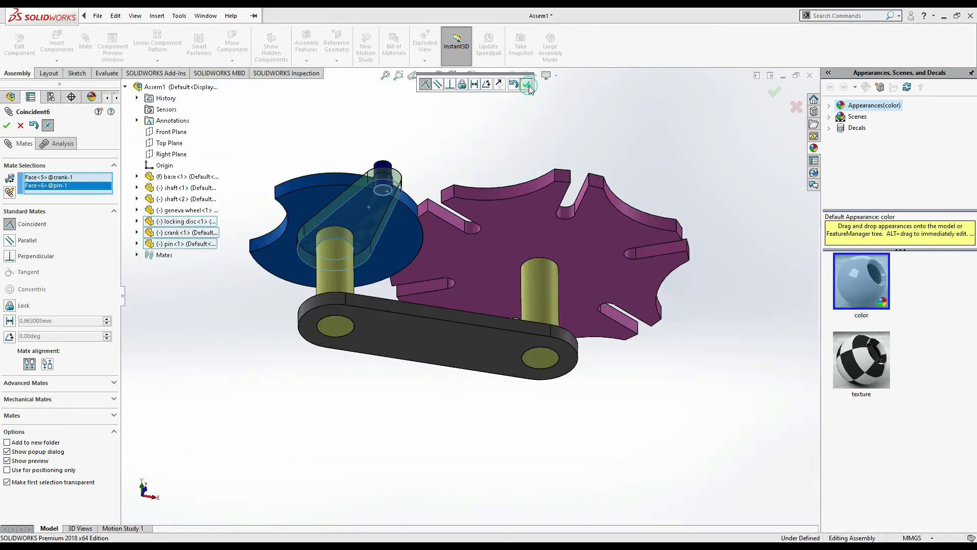
pyautogui.click(526, 84)
# Step: Leave the Mate command and examine the reference planes of the locking disc and the crank in the feature tree
pyautogui.moveTo(630, 140); pyautogui.dragTo(627, 312, button='middle')
pyautogui.scroll(1, 486, 453)
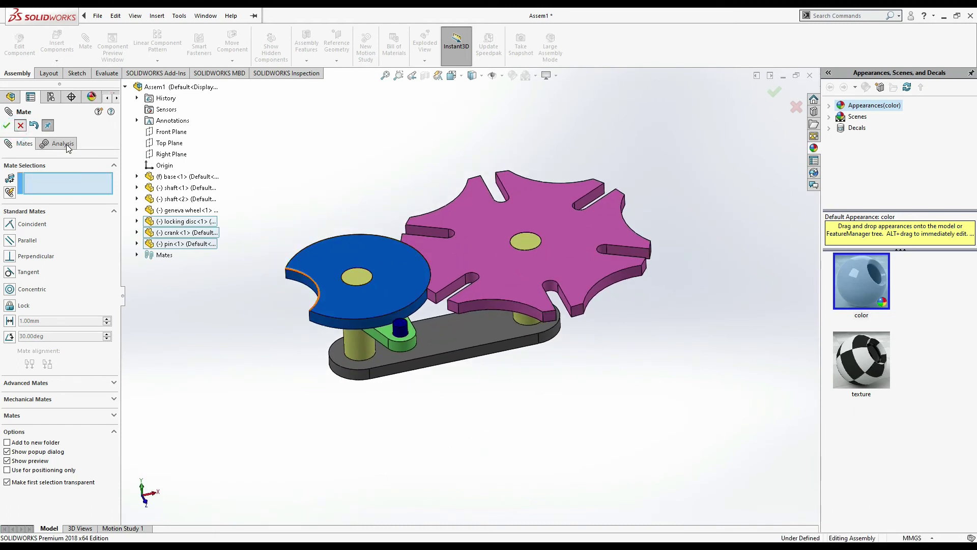
pyautogui.click(315, 191)
pyautogui.click(339, 255)
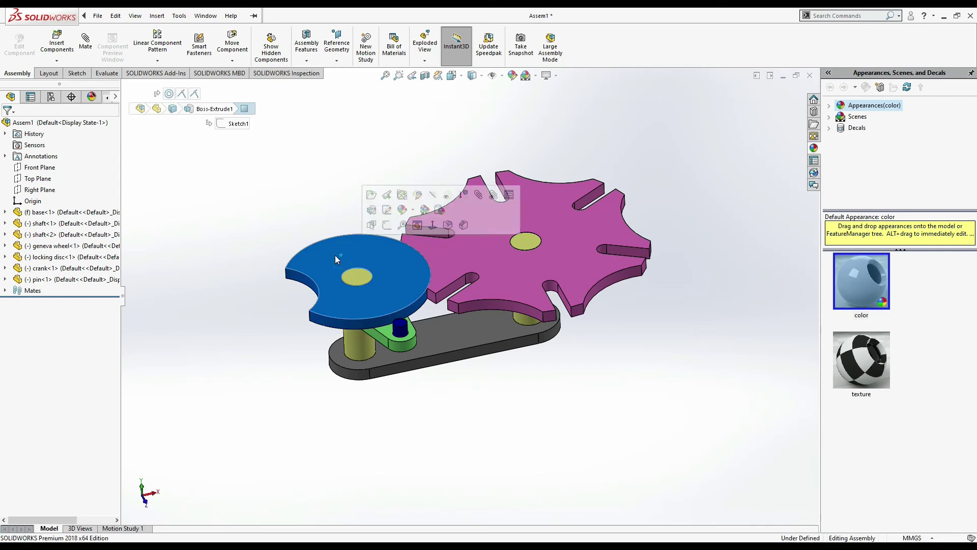
pyautogui.click(6, 257)
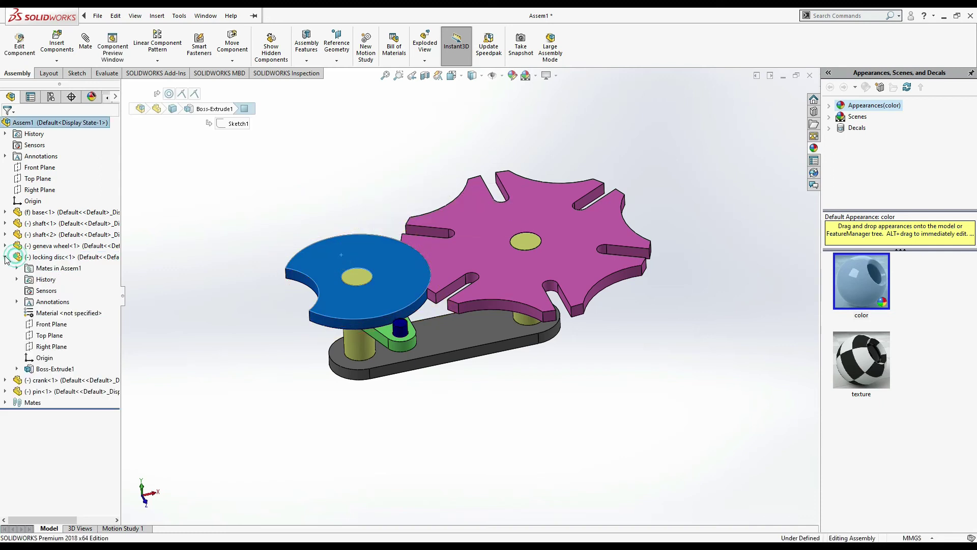
pyautogui.click(404, 344)
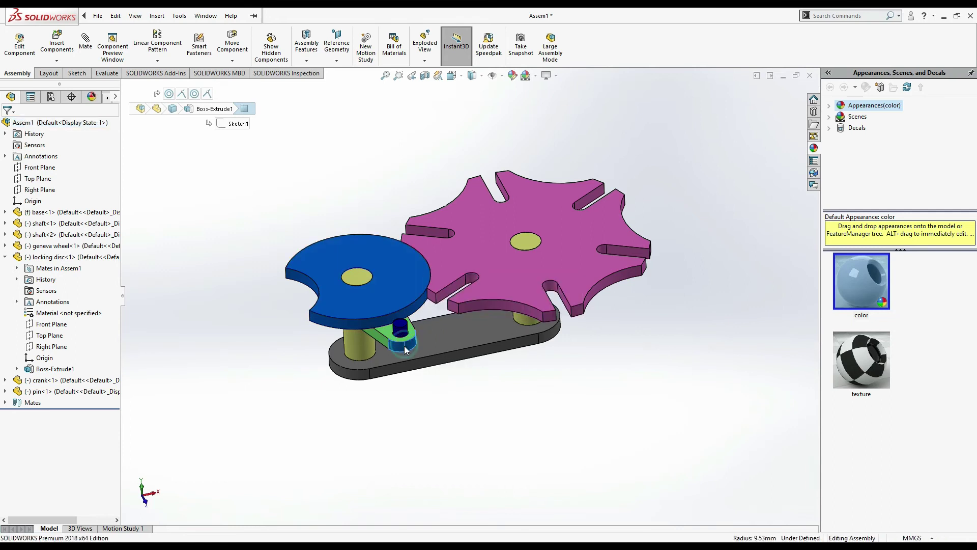
pyautogui.click(380, 337)
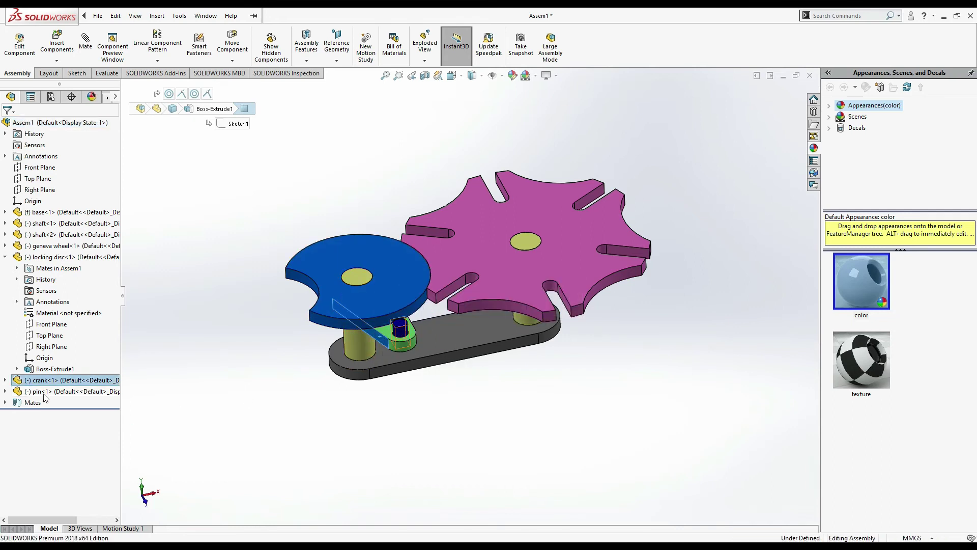
pyautogui.click(5, 381)
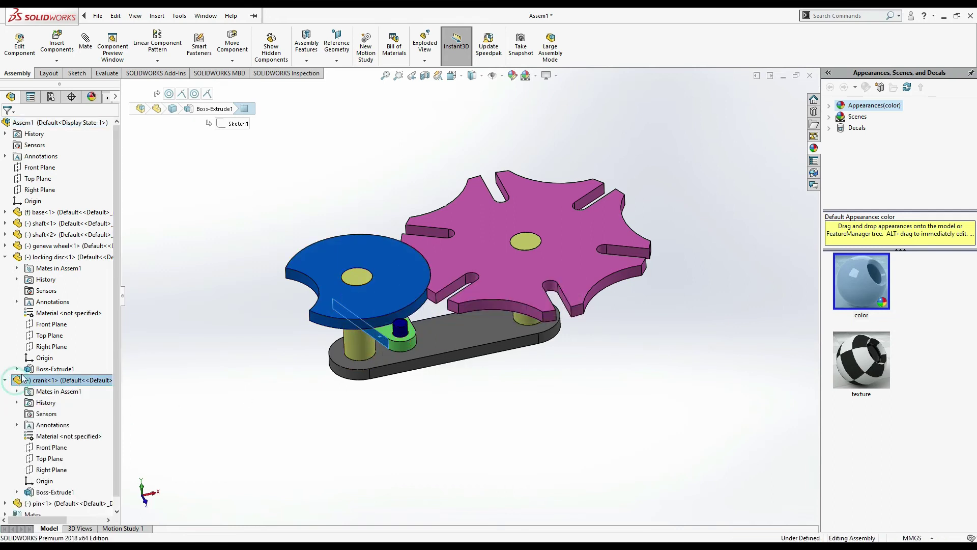
pyautogui.click(204, 389)
# Step: Try a coincident mate between the Front Planes of the locking disc and the crank
pyautogui.click(85, 43)
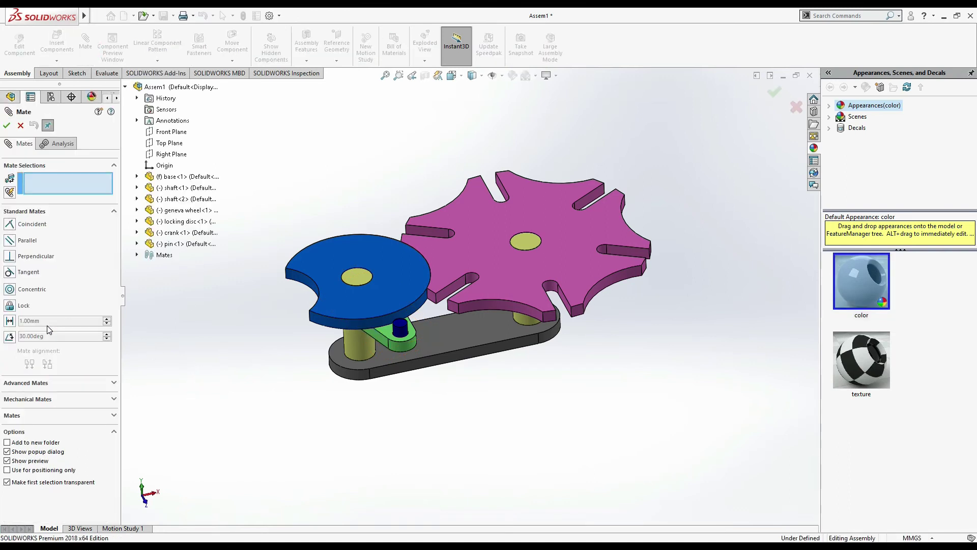
pyautogui.click(137, 222)
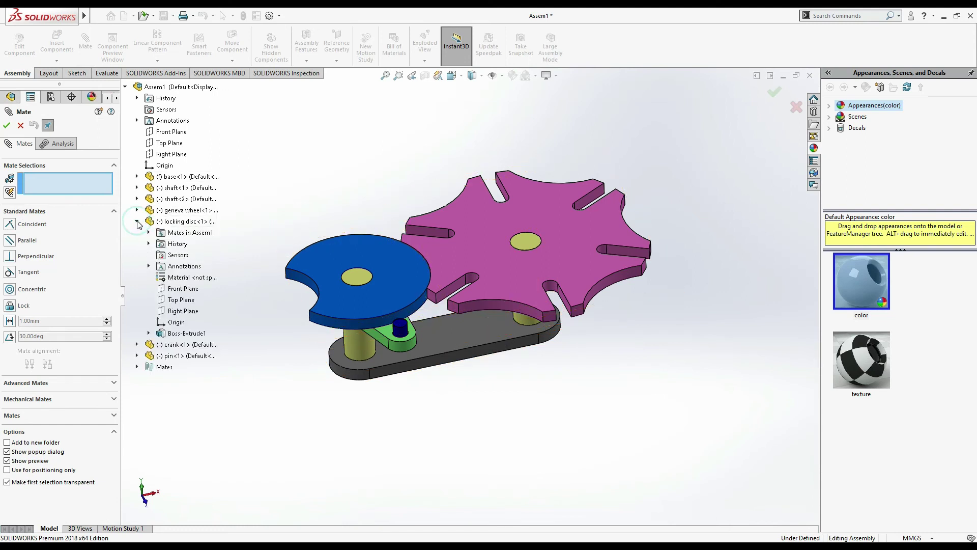
pyautogui.click(181, 289)
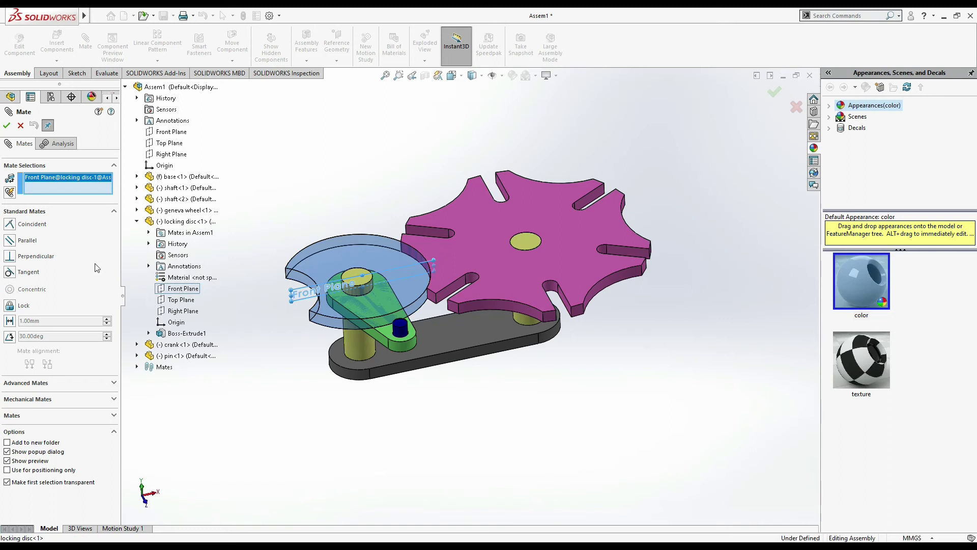
pyautogui.click(137, 345)
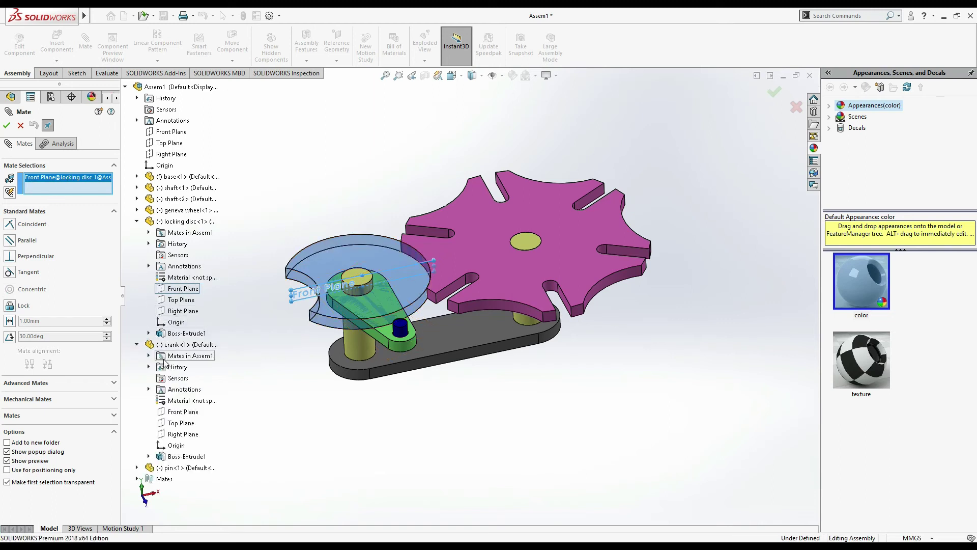
pyautogui.click(175, 412)
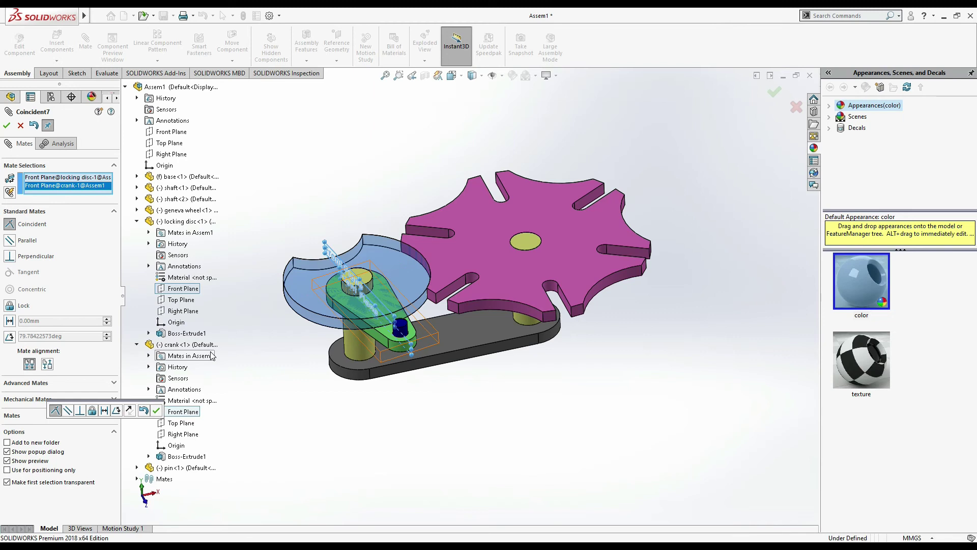
pyautogui.click(20, 126)
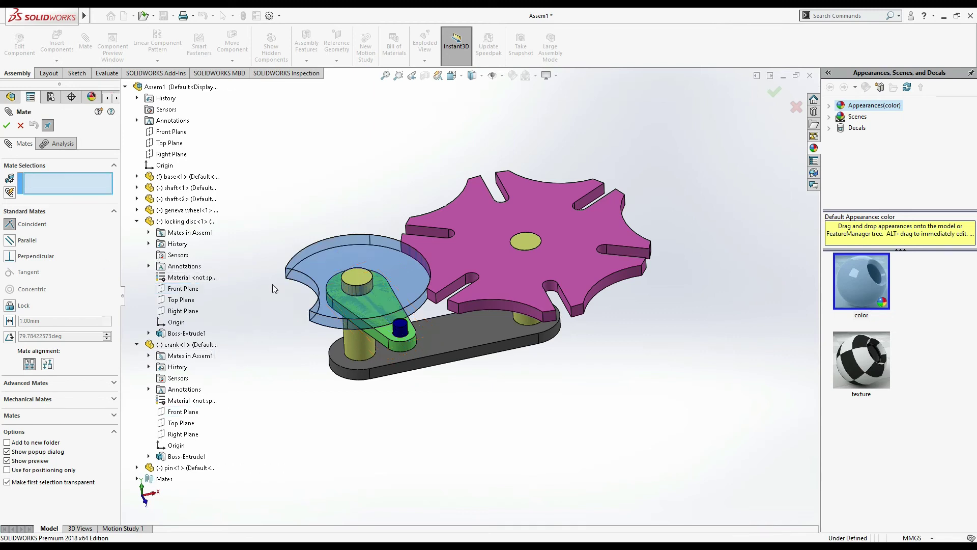
# Step: Rotate the locking disc until its cutout lies over the crank's pin end
pyautogui.click(311, 275)
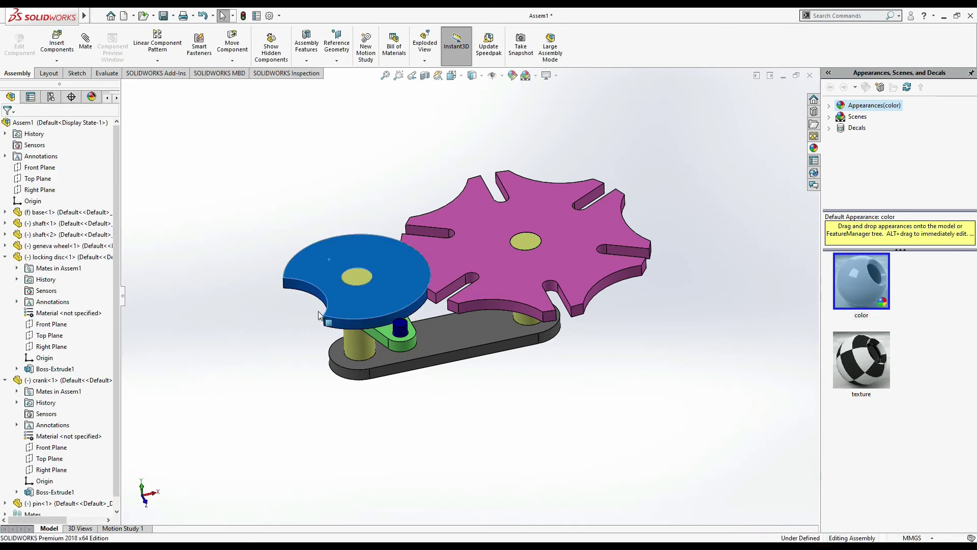
pyautogui.moveTo(334, 326)
pyautogui.mouseDown()
pyautogui.moveTo(311, 326)
pyautogui.moveTo(350, 327)
pyautogui.mouseUp()
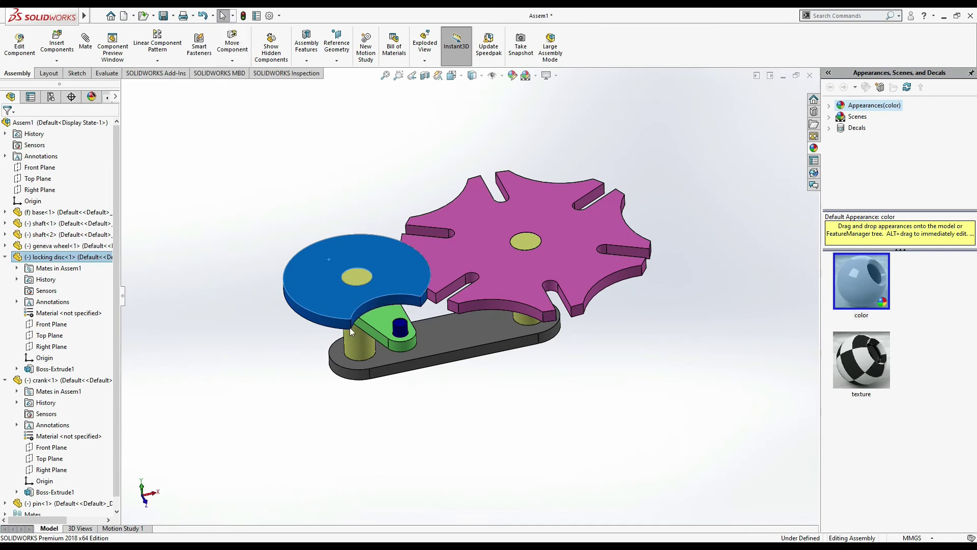
pyautogui.click(86, 45)
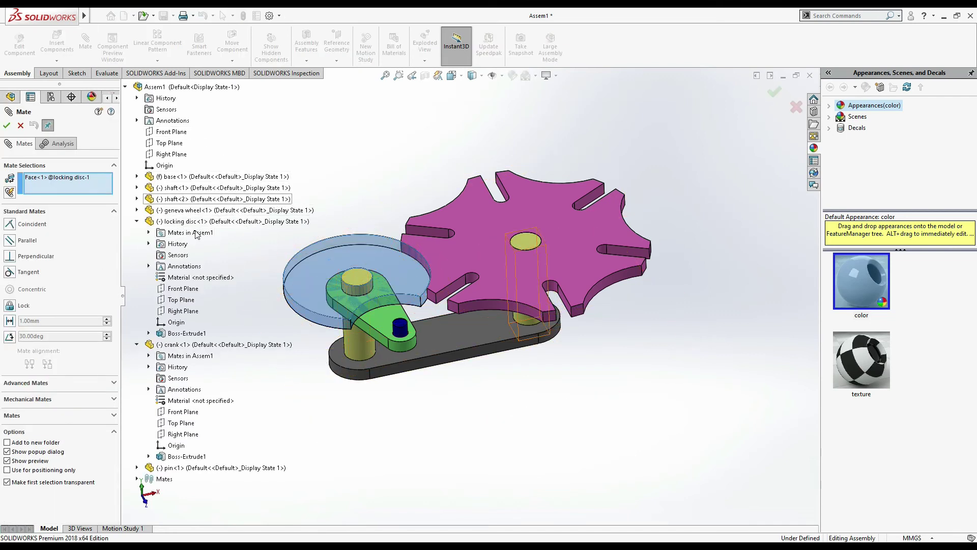
pyautogui.click(184, 294)
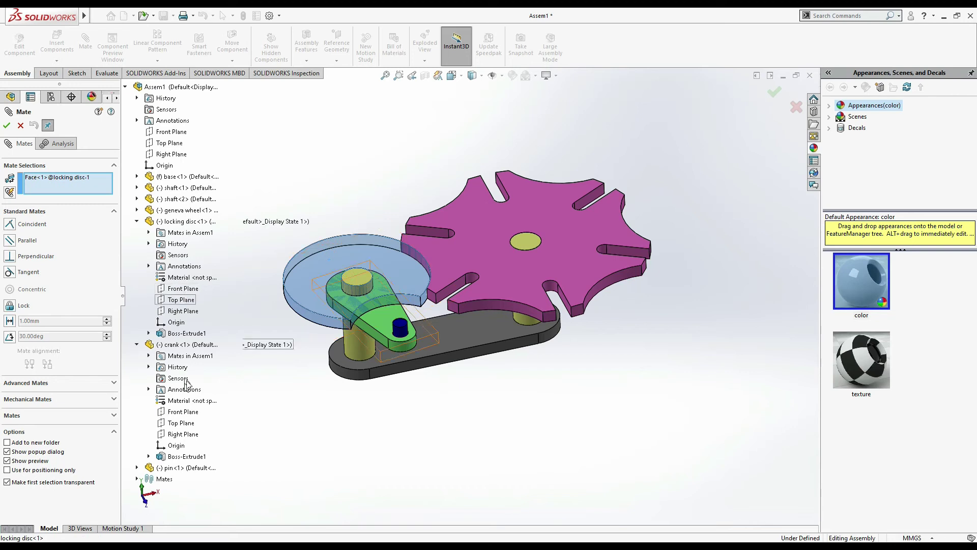
pyautogui.click(183, 413)
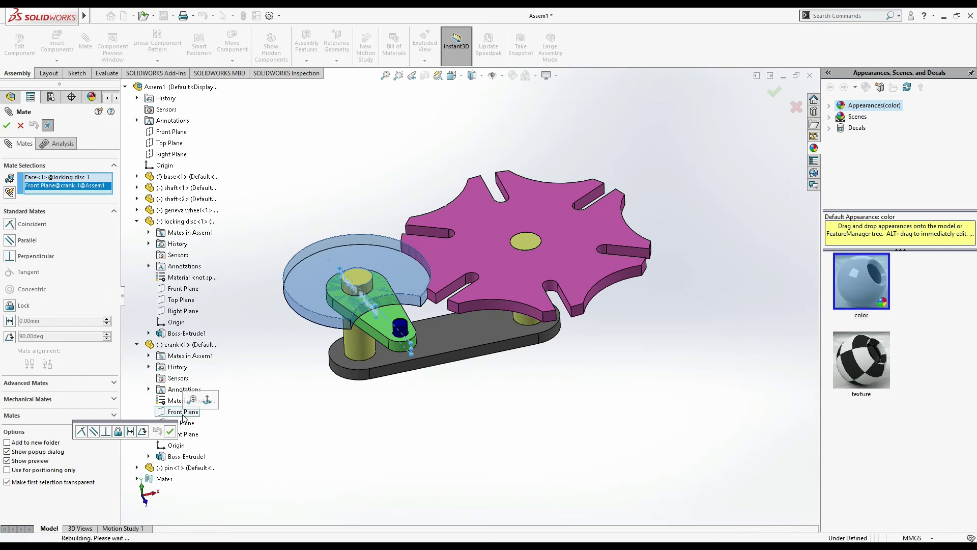
pyautogui.click(7, 125)
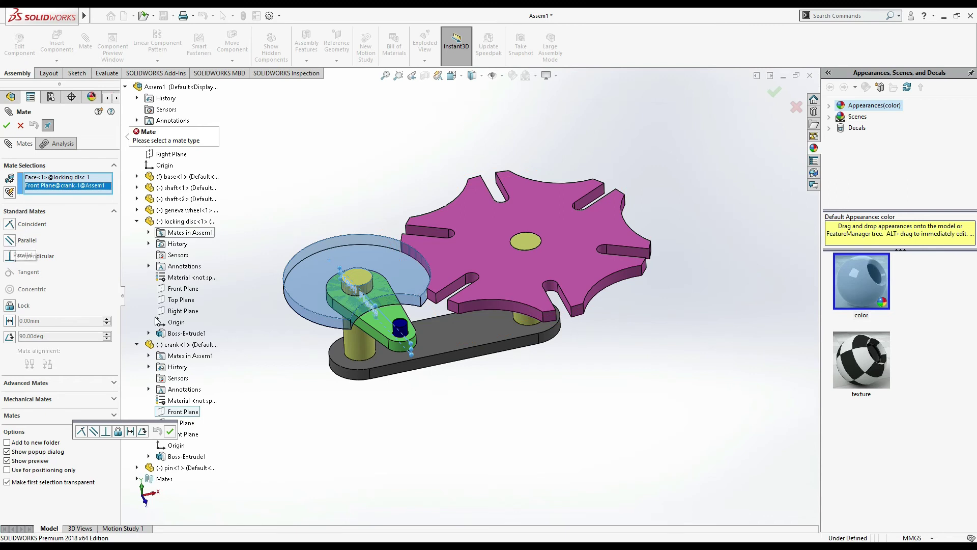
pyautogui.click(166, 293)
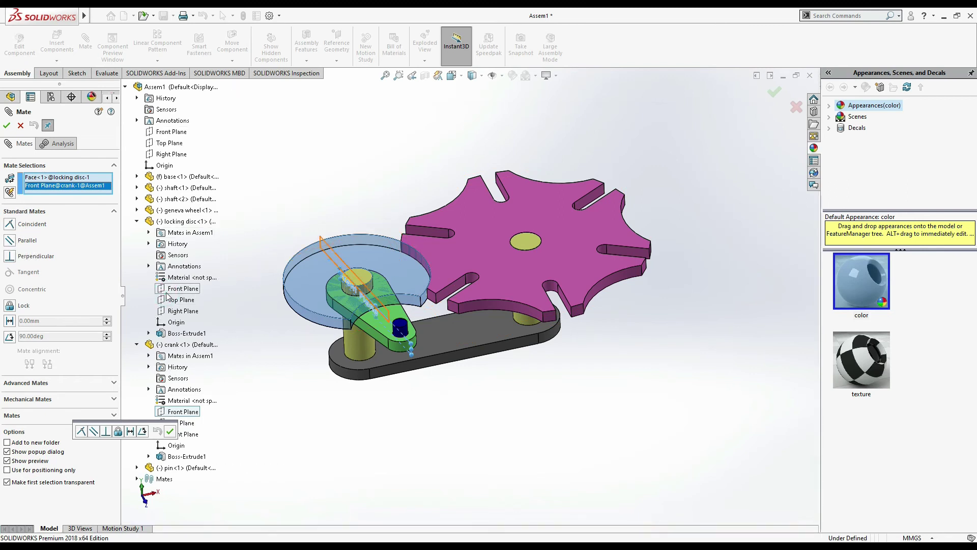
pyautogui.doubleClick(55, 189)
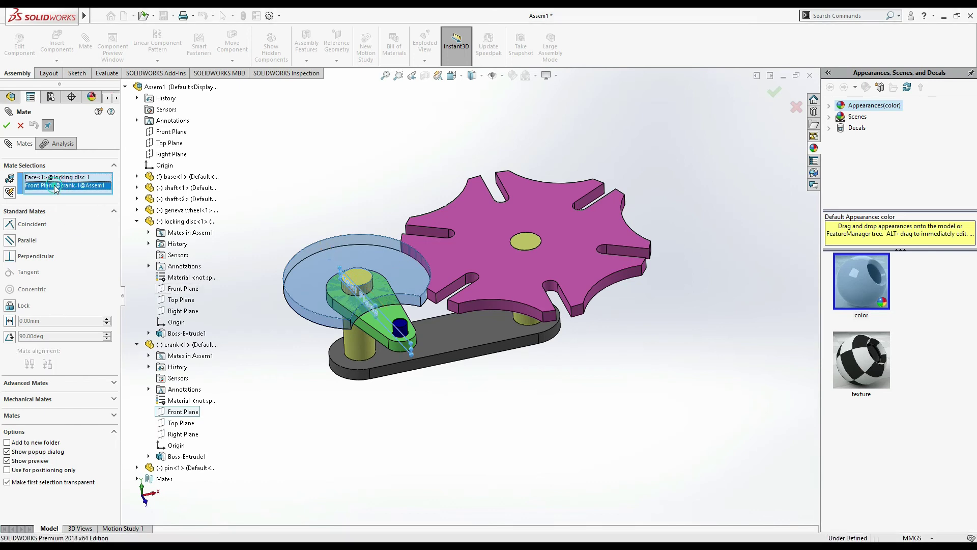
pyautogui.click(21, 126)
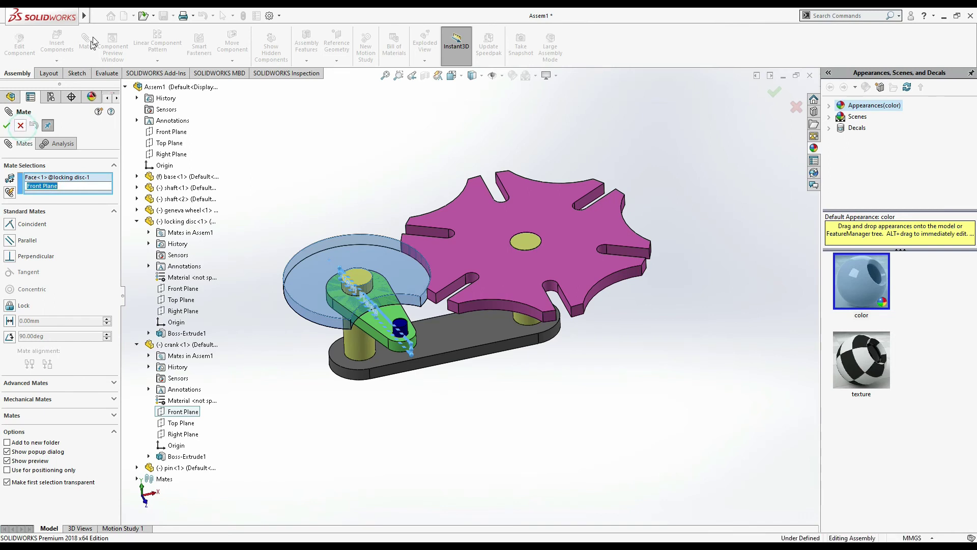
# Step: Add a coincident mate between the Front Planes of the locking disc and the crank
pyautogui.click(86, 44)
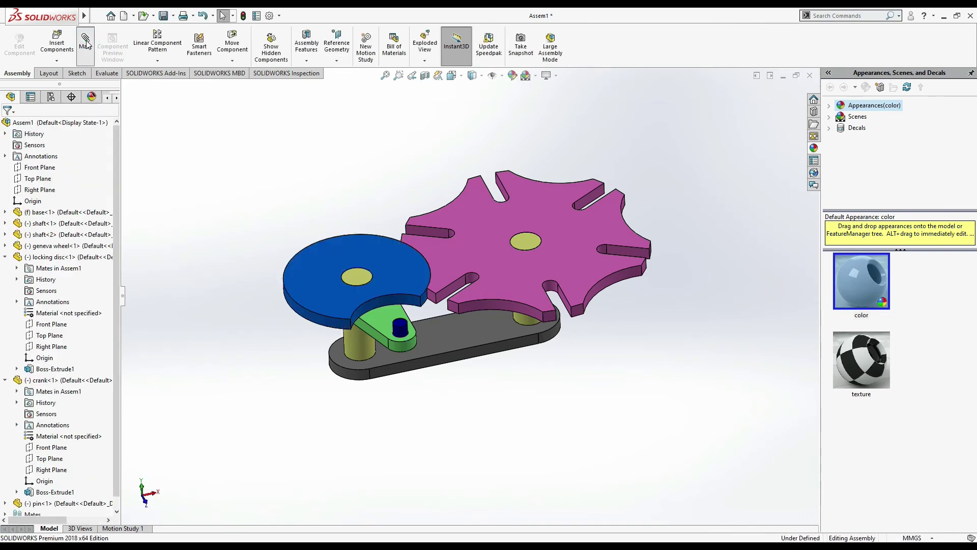
pyautogui.click(85, 56)
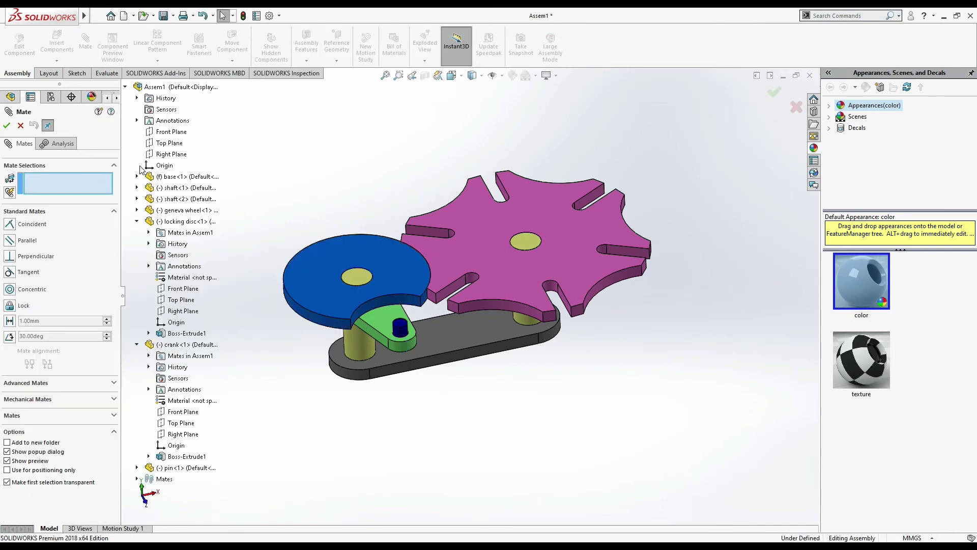
pyautogui.click(181, 289)
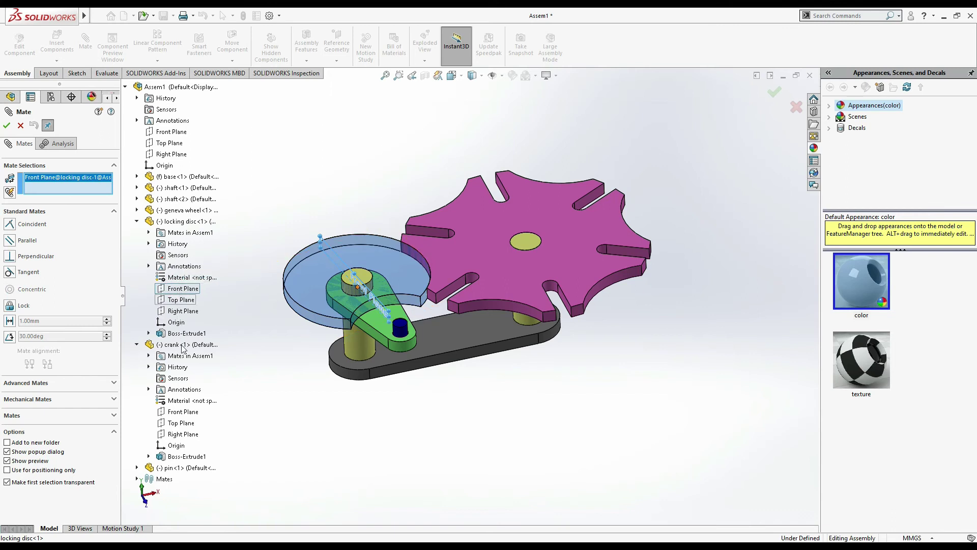
pyautogui.click(176, 412)
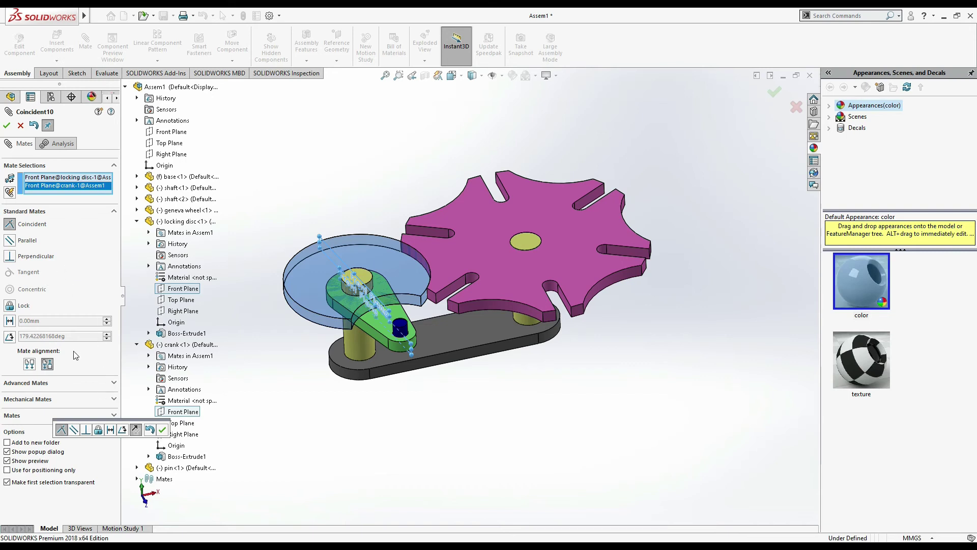
pyautogui.click(7, 126)
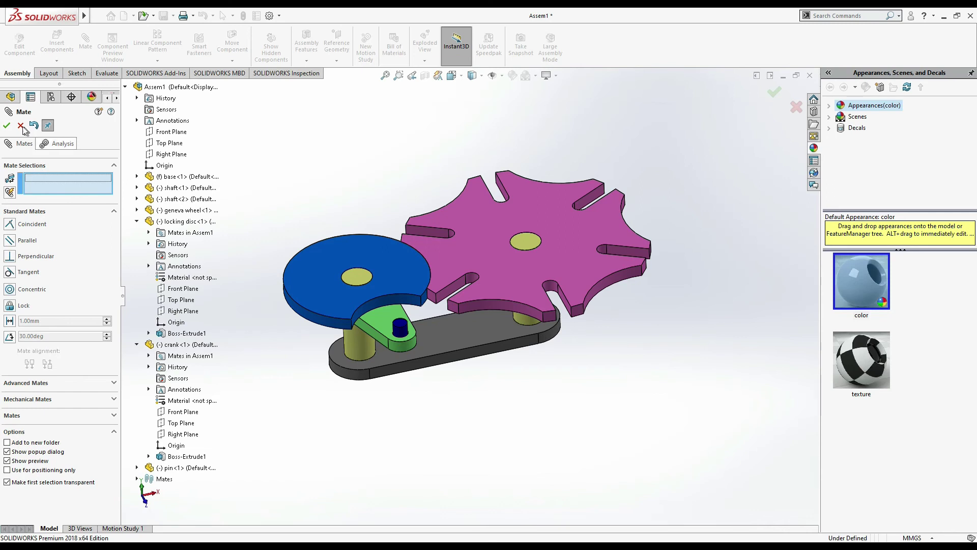
pyautogui.click(6, 125)
# Step: Swing the crank together with the locking disc to bring the pin to the mouth of a geneva wheel slot
pyautogui.moveTo(488, 408); pyautogui.dragTo(457, 448, button='middle')
pyautogui.moveTo(370, 338); pyautogui.dragTo(415, 324)
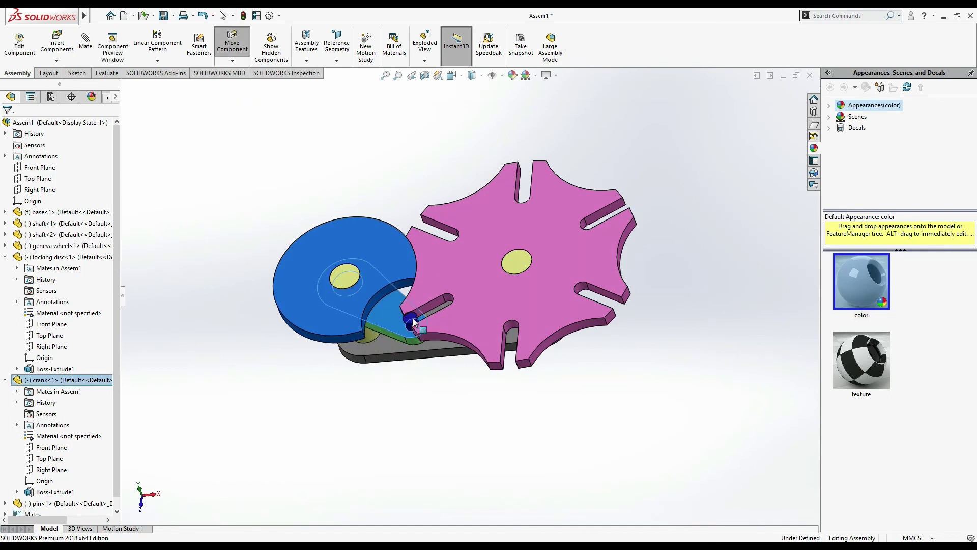
pyautogui.scroll(-5, 438, 392)
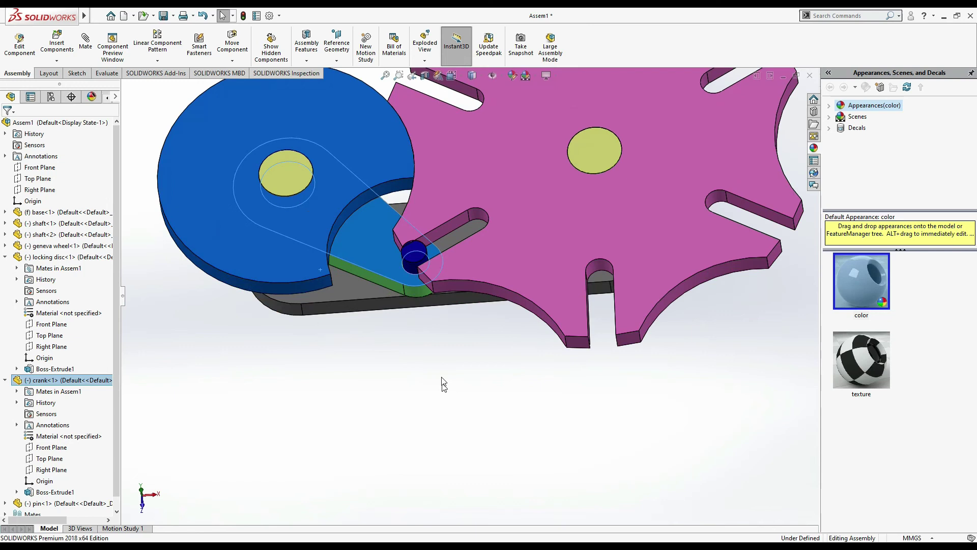
pyautogui.moveTo(381, 247); pyautogui.dragTo(482, 249)
pyautogui.click(550, 249)
# Step: Fine-tune the crank and geneva wheel positions in a view normal to the wheel, lining the pin up with the slot entrance
pyautogui.hotkey('ctrl', '8')
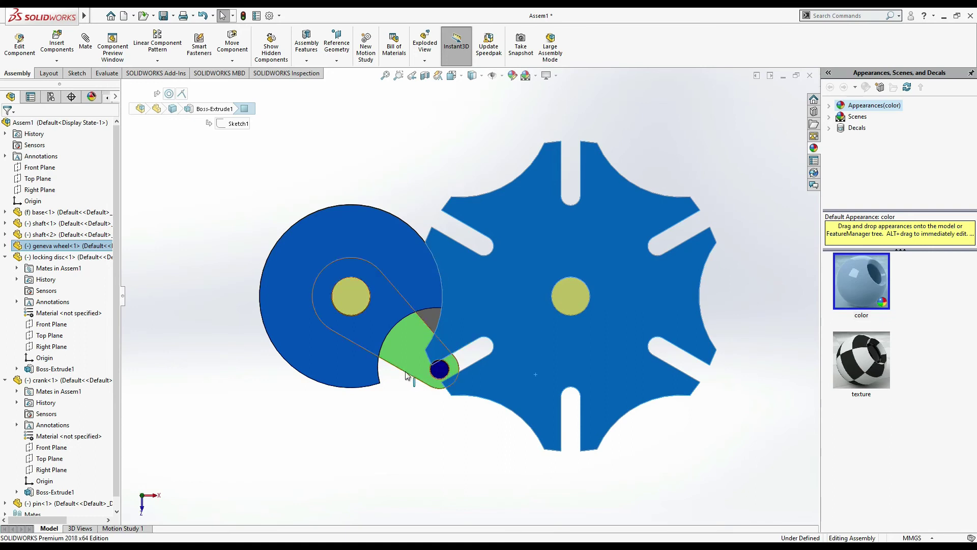
pyautogui.click(406, 369)
pyautogui.scroll(-4, 408, 369)
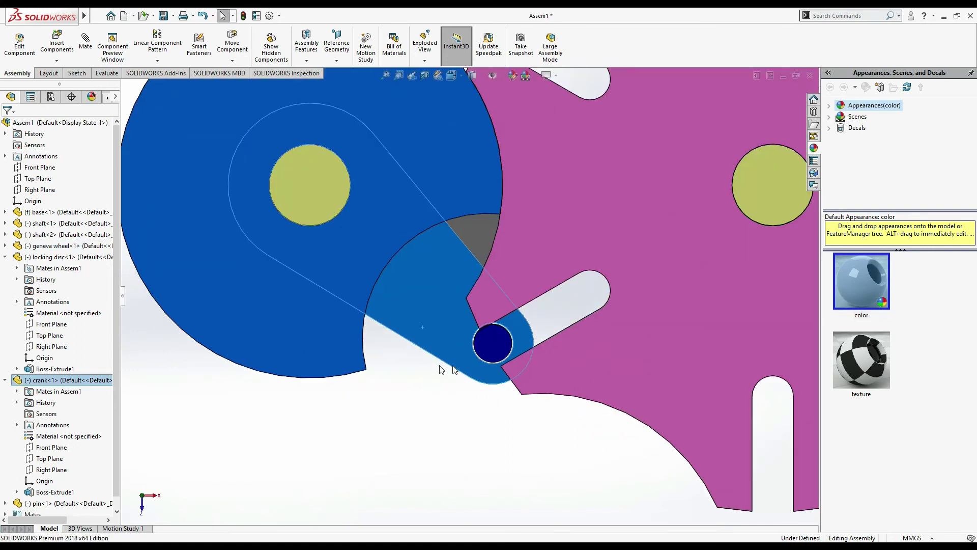
pyautogui.moveTo(505, 371); pyautogui.dragTo(584, 380)
pyautogui.click(603, 375)
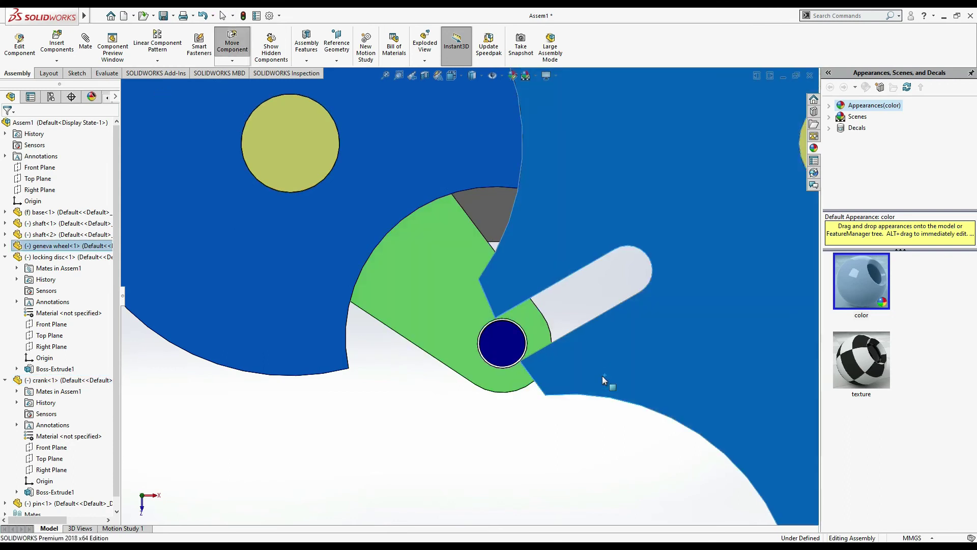
pyautogui.click(514, 427)
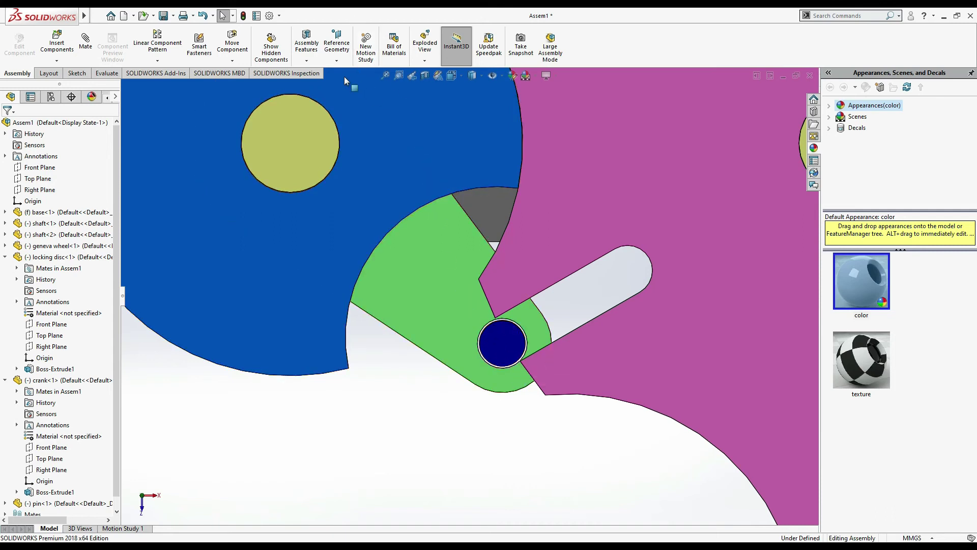
# Step: Open Motion Study 1 with its timeline expanded and set the study type to Motion Analysis
pyautogui.click(385, 75)
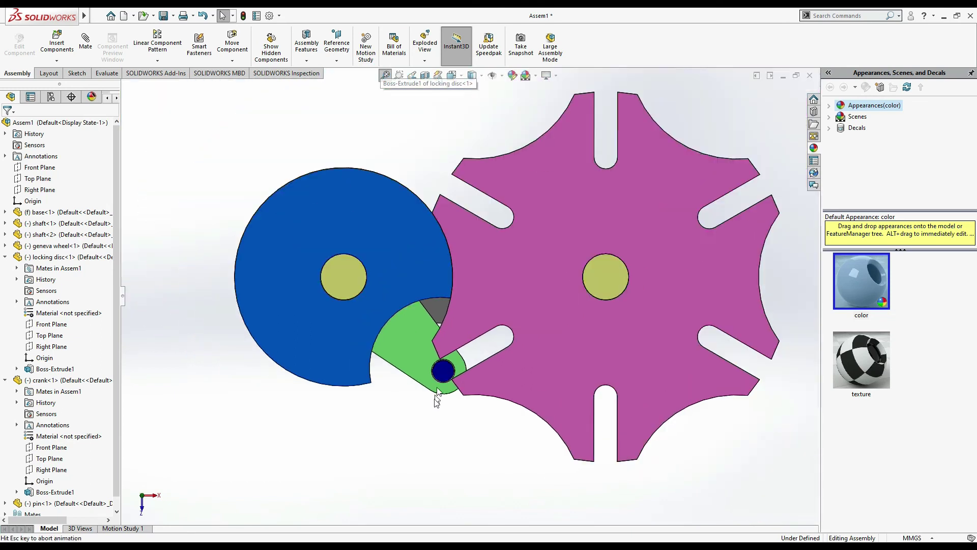
pyautogui.hotkey('ctrl', '7')
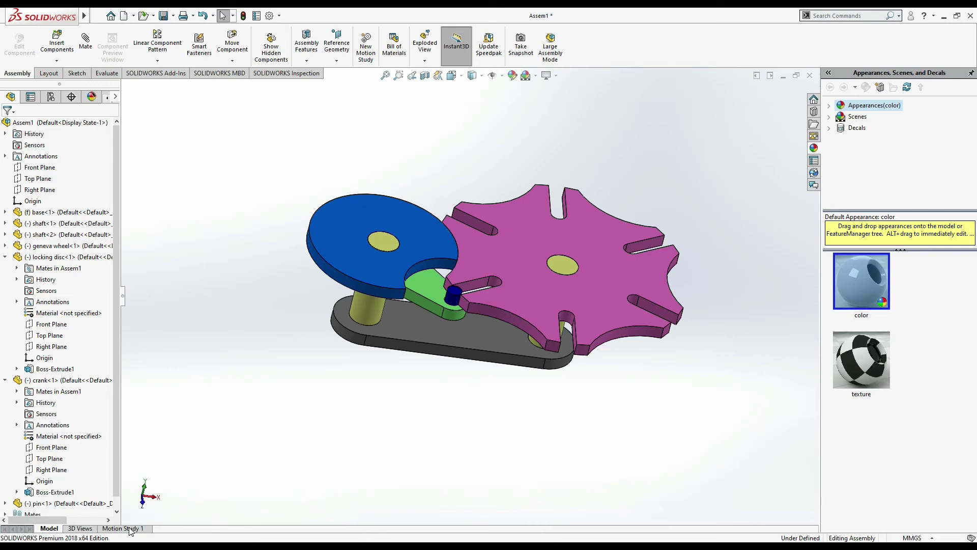
pyautogui.rightClick(748, 37)
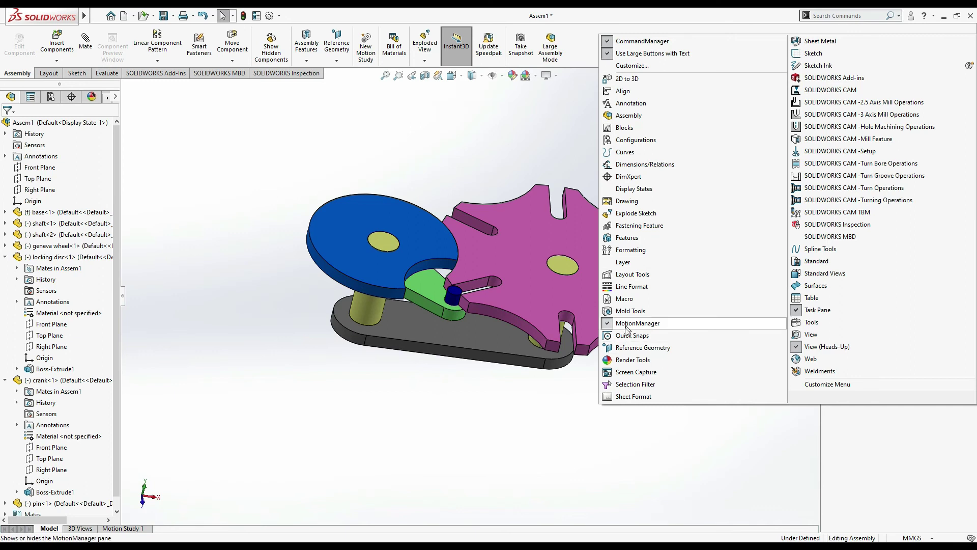
pyautogui.click(137, 529)
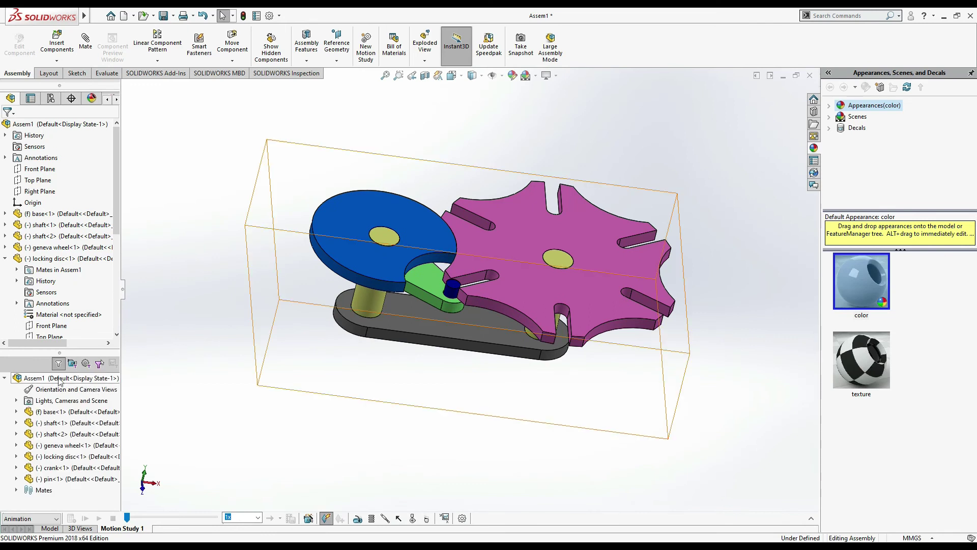
pyautogui.click(812, 519)
pyautogui.click(36, 390)
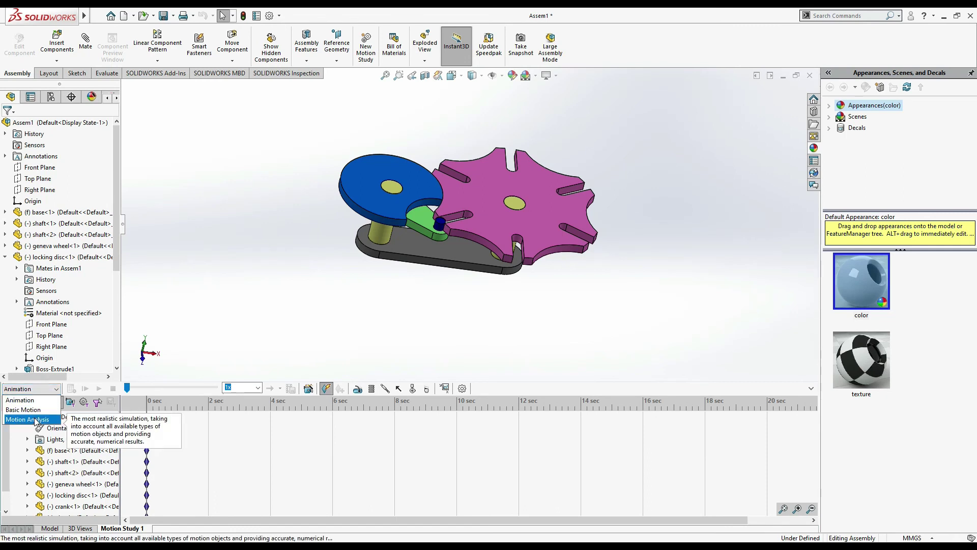
pyautogui.press('Return')
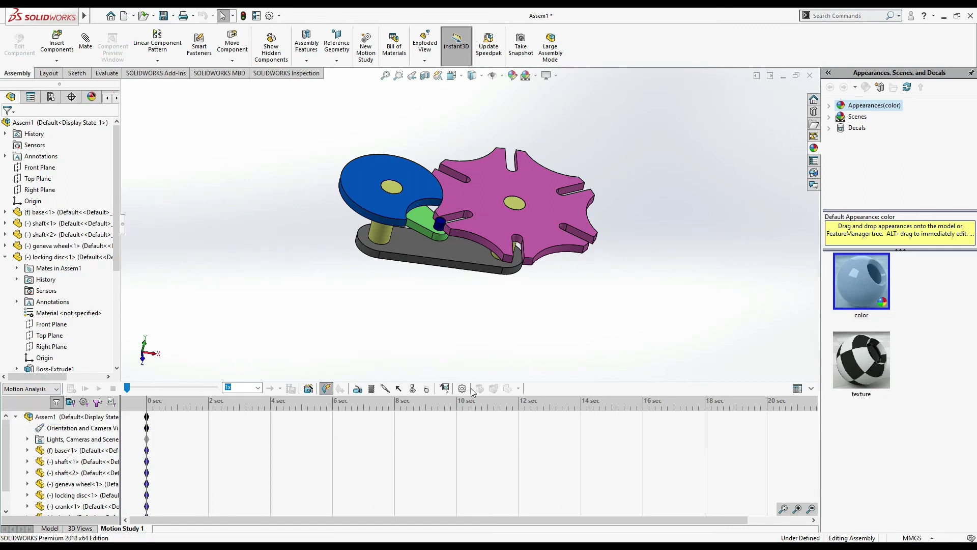
# Step: Set the motion analysis to 100 frames per second in the motion study properties
pyautogui.click(462, 389)
pyautogui.click(56, 199)
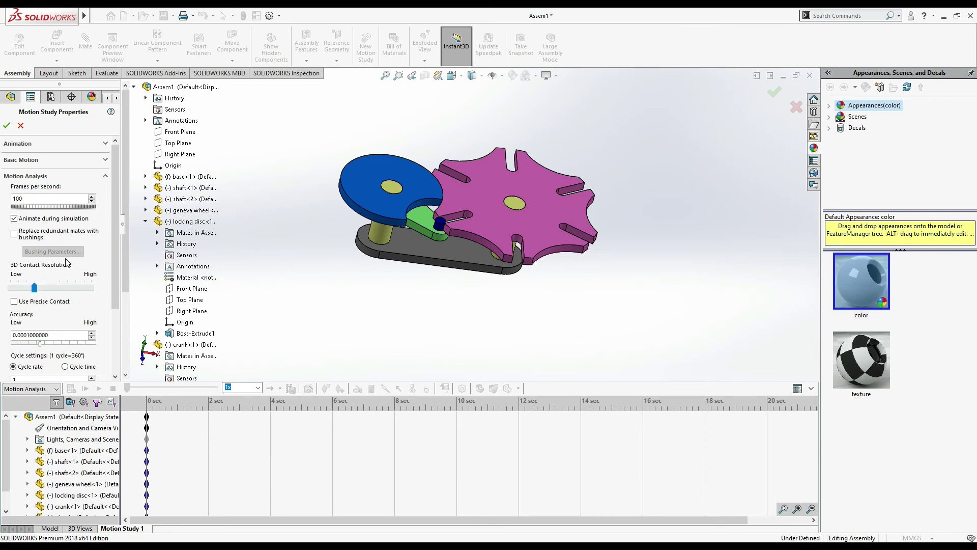
pyautogui.click(7, 126)
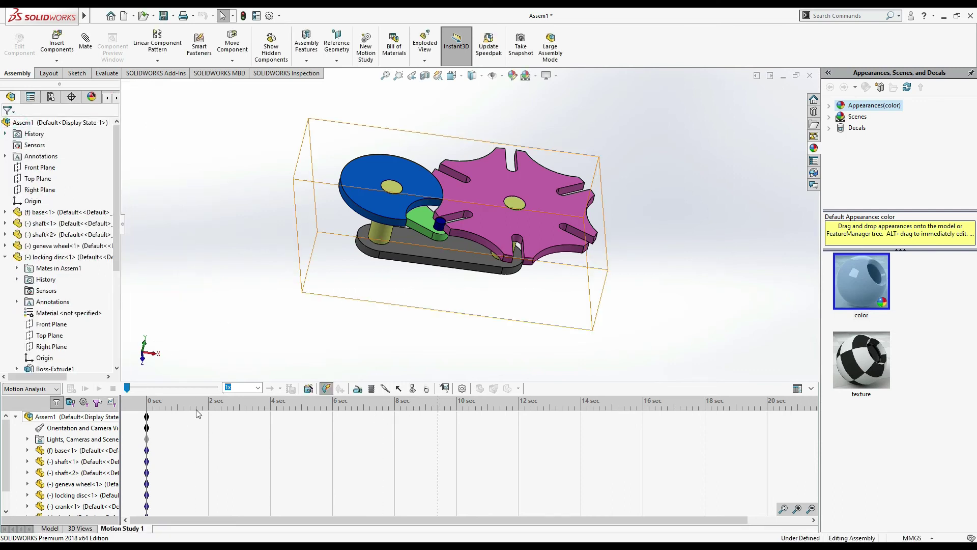
# Step: Add a constant-speed rotary motor of 20 RPM on the locking disc's outer rim face
pyautogui.click(357, 389)
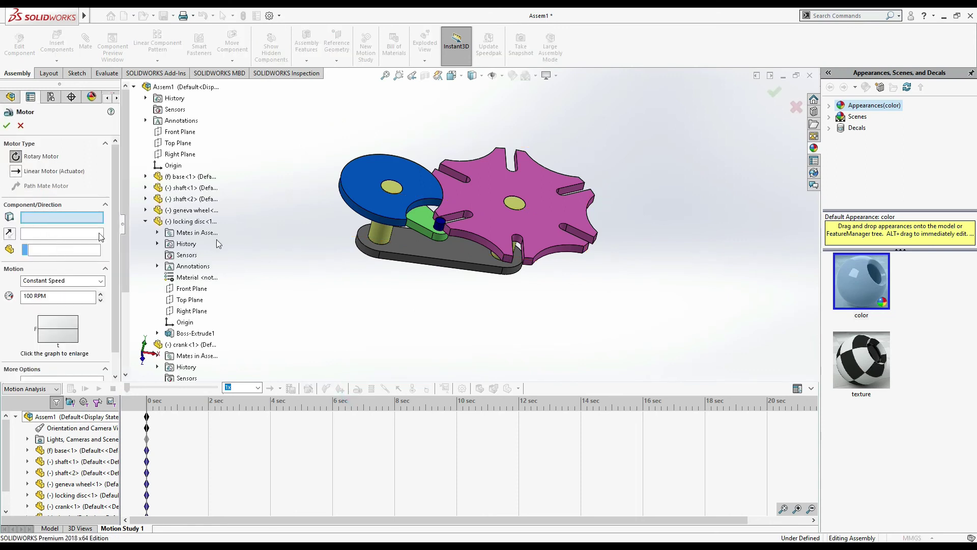
pyautogui.click(371, 216)
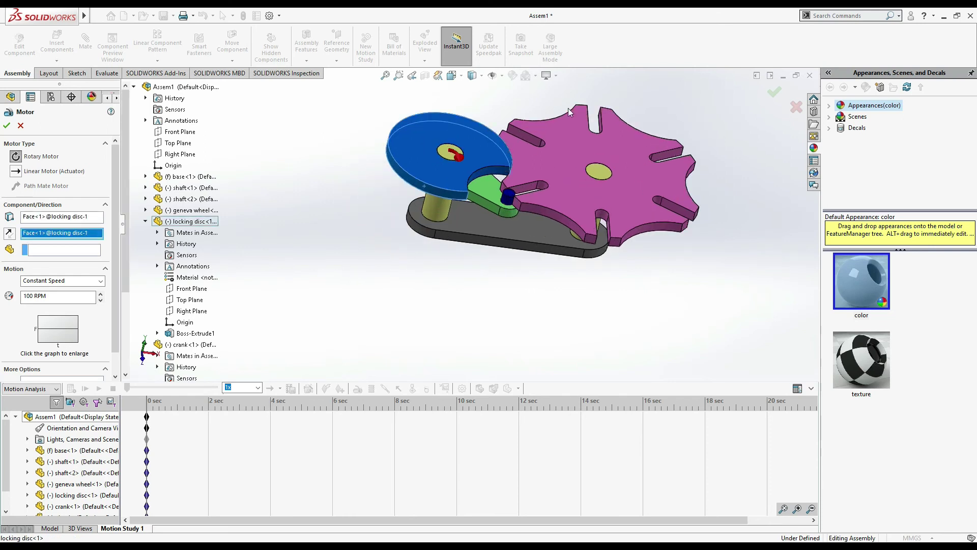
pyautogui.scroll(-3, 570, 112)
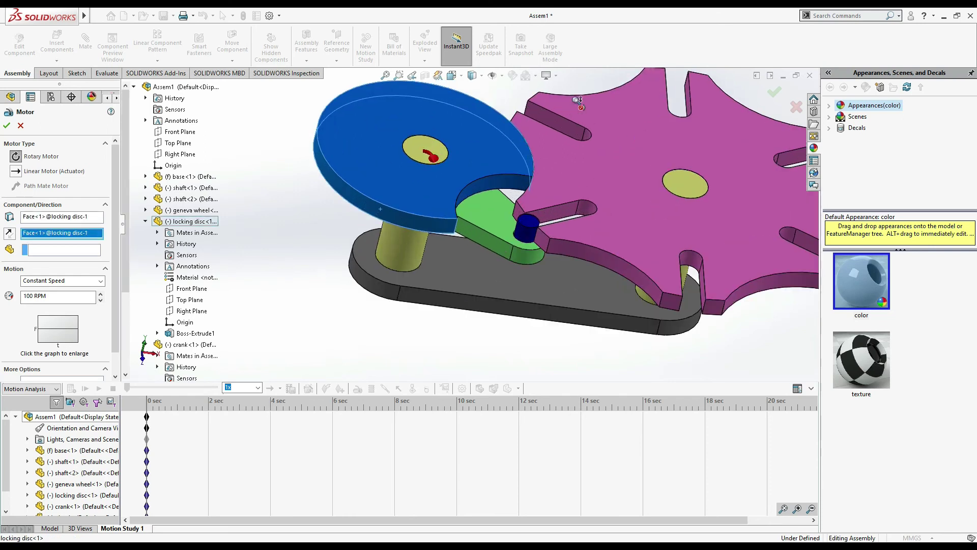
pyautogui.doubleClick(34, 299)
pyautogui.click(7, 126)
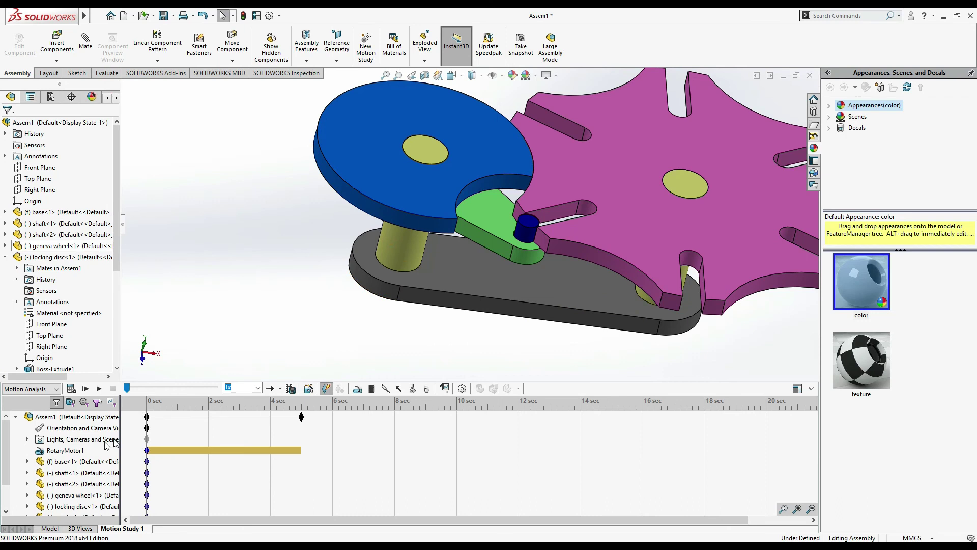
# Step: Edit the locking disc's rotary motor and reverse its direction of rotation
pyautogui.rightClick(68, 451)
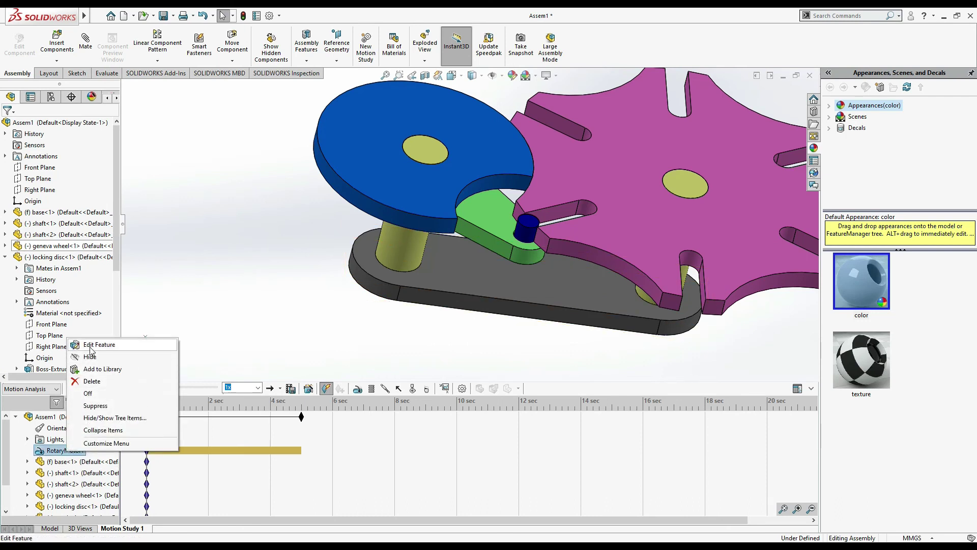
pyautogui.click(90, 347)
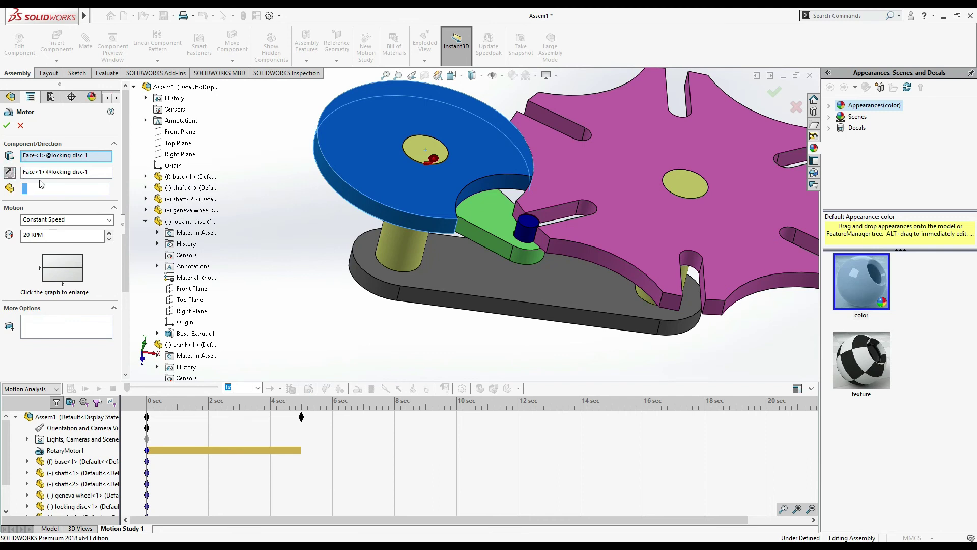
pyautogui.click(8, 124)
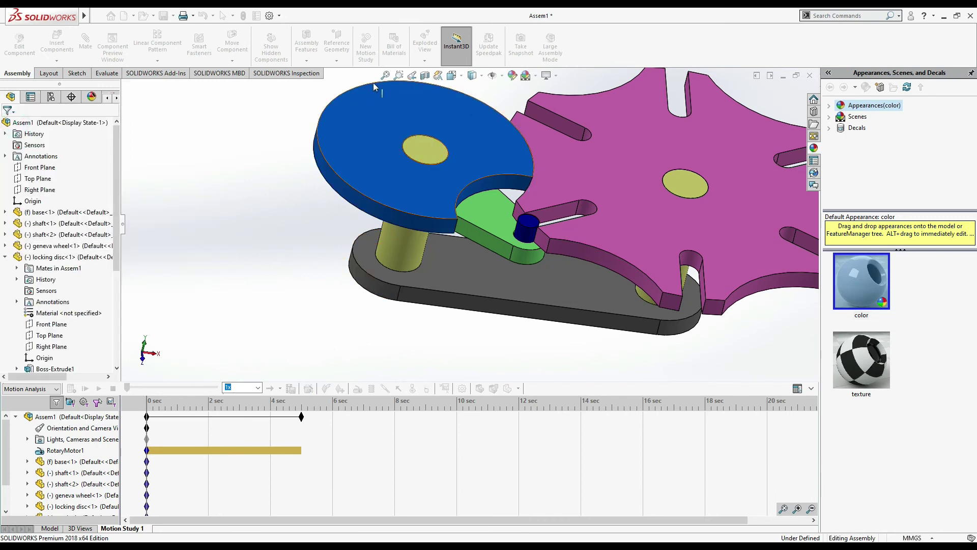
# Step: Run the motion study calculation to check the motor-driven rotation, stopping it partway
pyautogui.press('f')
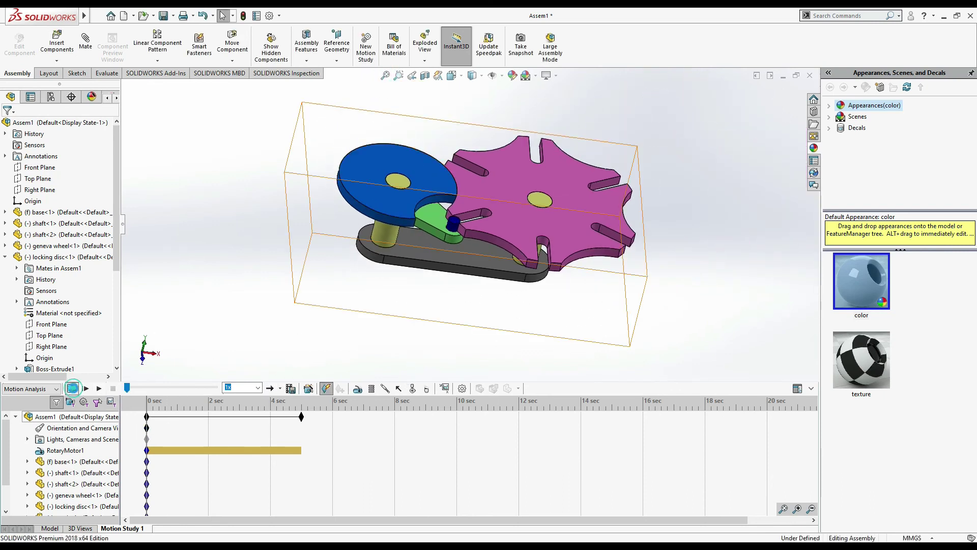
pyautogui.click(73, 389)
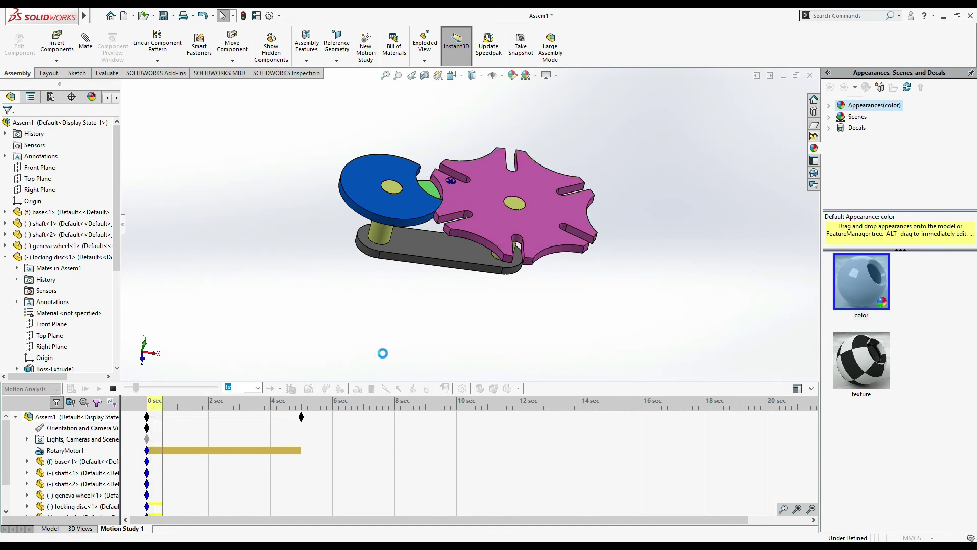
pyautogui.click(112, 388)
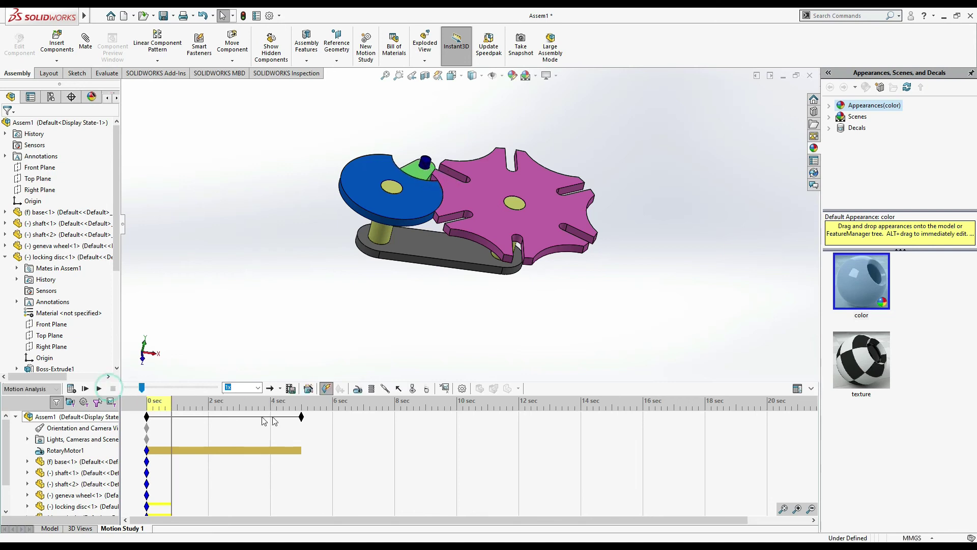
# Step: Shorten the motion study's duration to 3 seconds and return the playback time to the start
pyautogui.moveTo(301, 417); pyautogui.dragTo(240, 417)
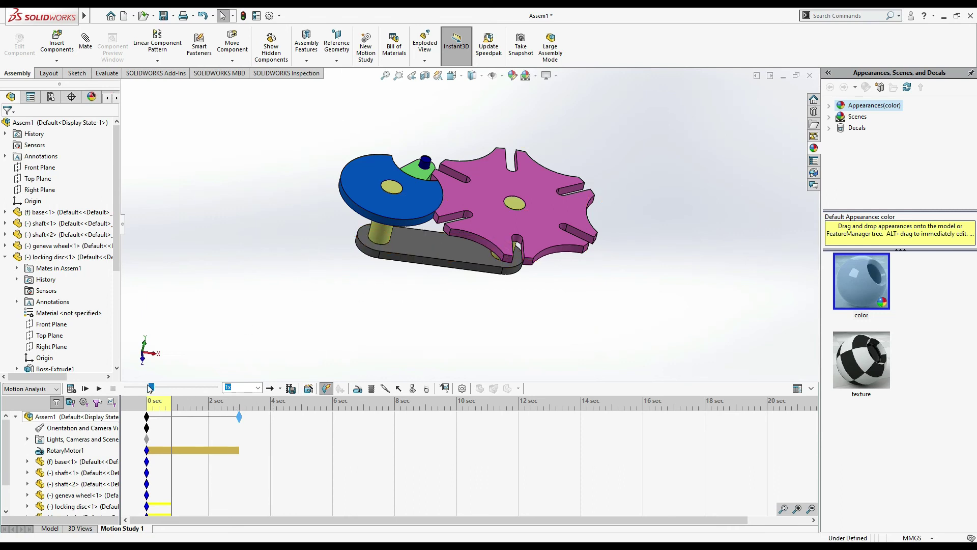
pyautogui.moveTo(154, 389); pyautogui.dragTo(128, 389)
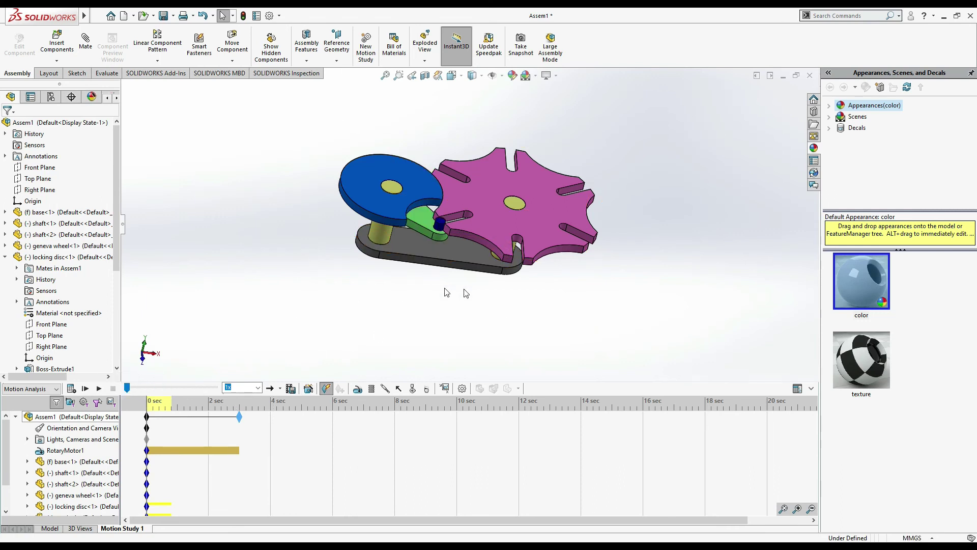
# Step: Add a solid body contact between the crank pin and the Geneva wheel
pyautogui.scroll(-5, 484, 238)
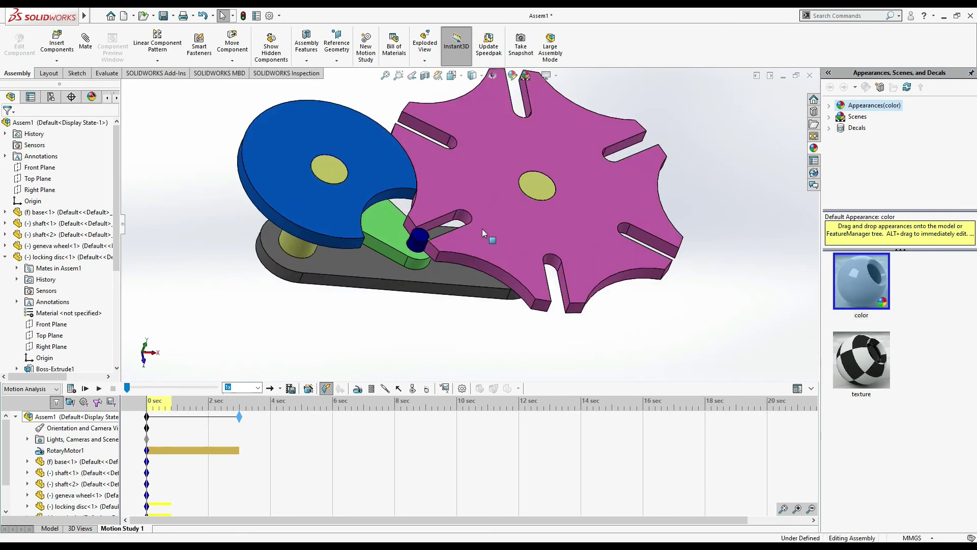
pyautogui.scroll(-2, 482, 228)
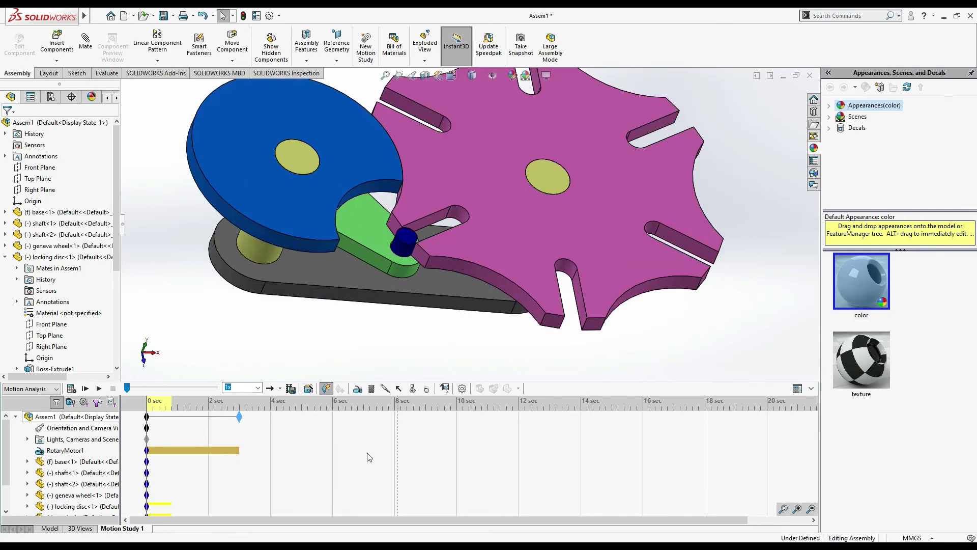
pyautogui.click(416, 391)
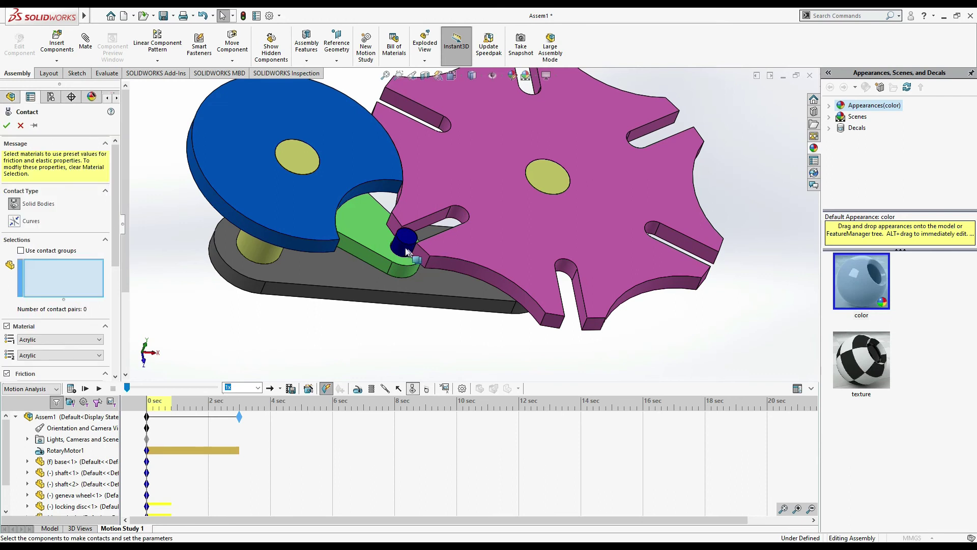
pyautogui.click(400, 249)
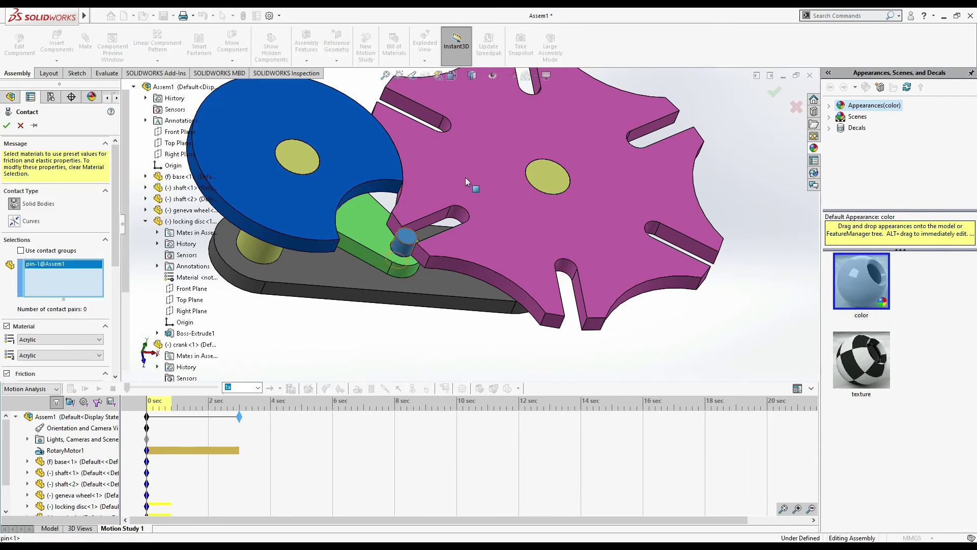
pyautogui.click(477, 168)
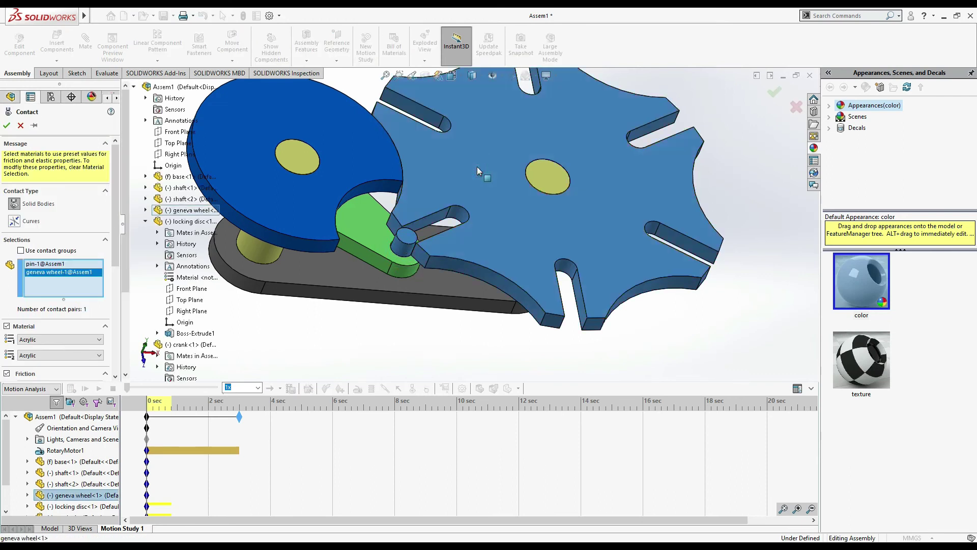
pyautogui.click(7, 127)
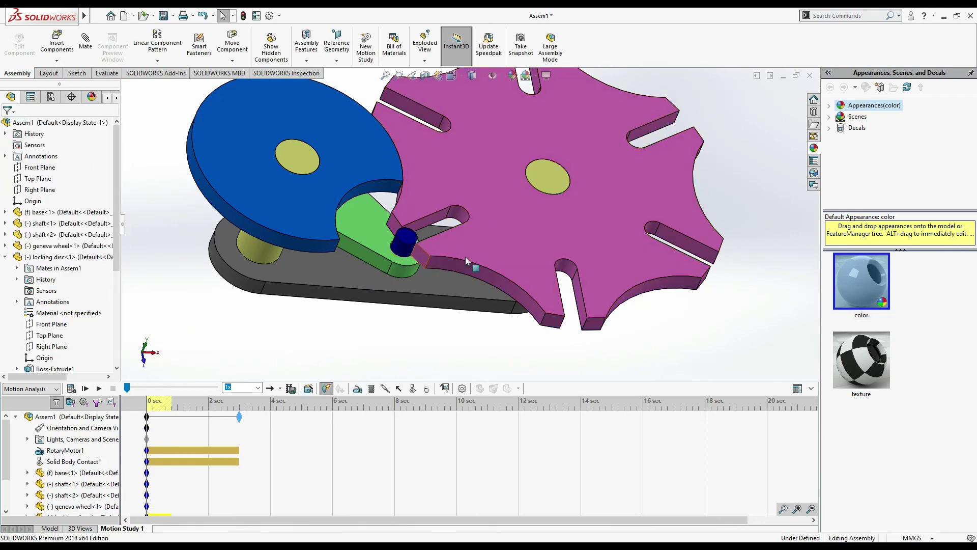
# Step: Calculate the study with the pin-to-wheel contact, stop it partway and rewind to the start
pyautogui.click(72, 389)
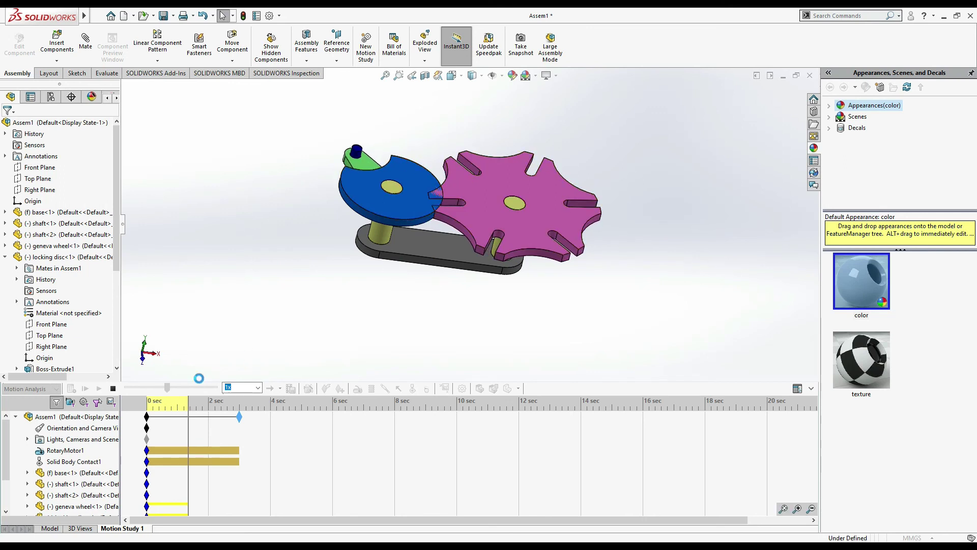
pyautogui.click(113, 389)
pyautogui.moveTo(172, 389); pyautogui.dragTo(127, 389)
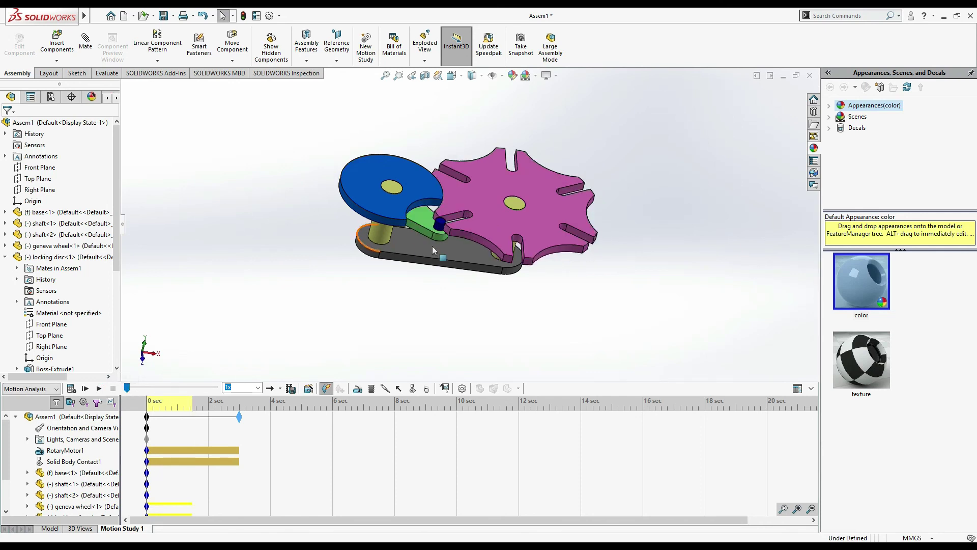
# Step: Add the locking disc to the existing solid body contact and recalculate the motion study
pyautogui.rightClick(57, 461)
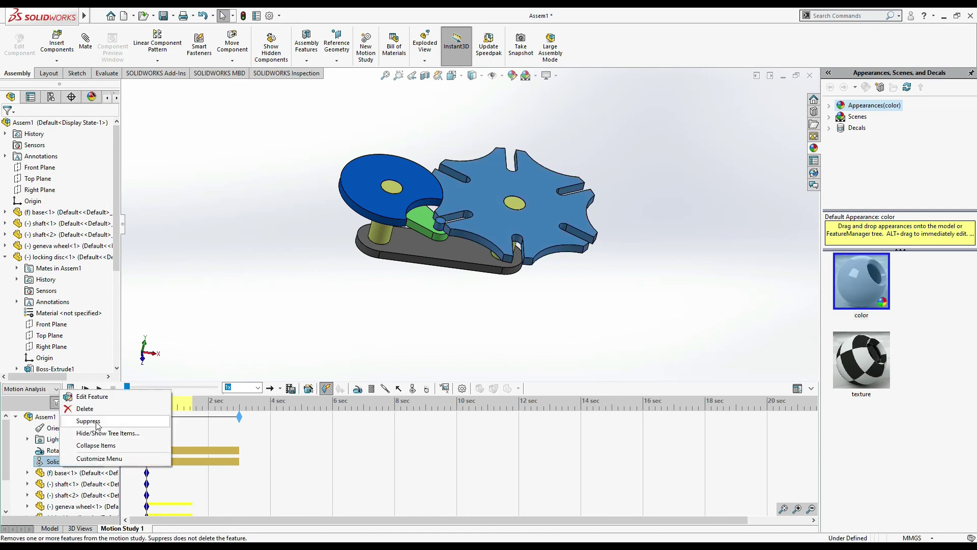
pyautogui.click(104, 397)
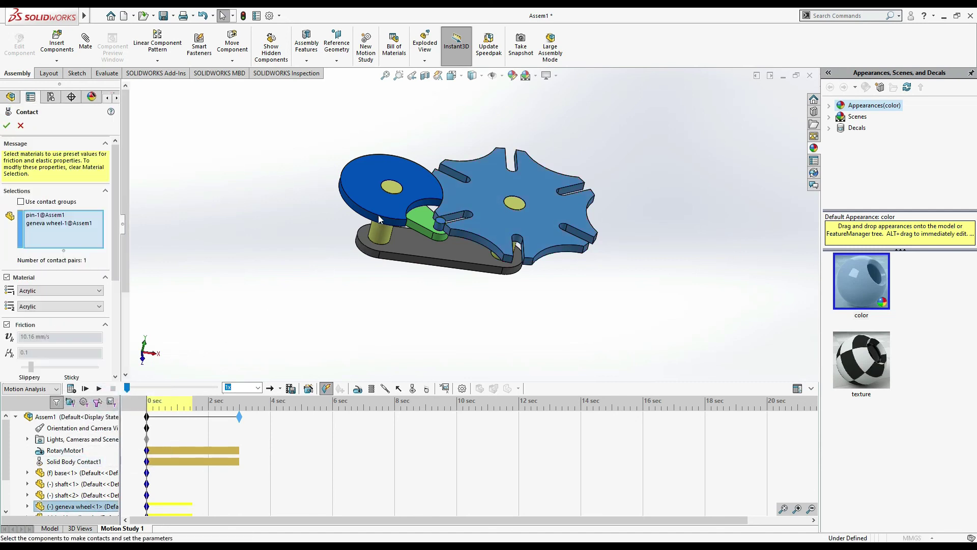
pyautogui.click(376, 197)
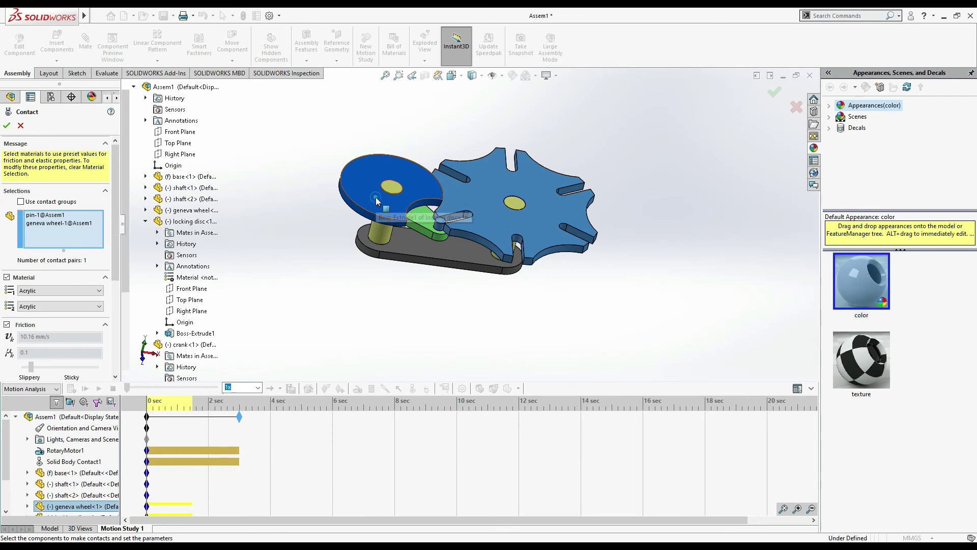
pyautogui.click(7, 125)
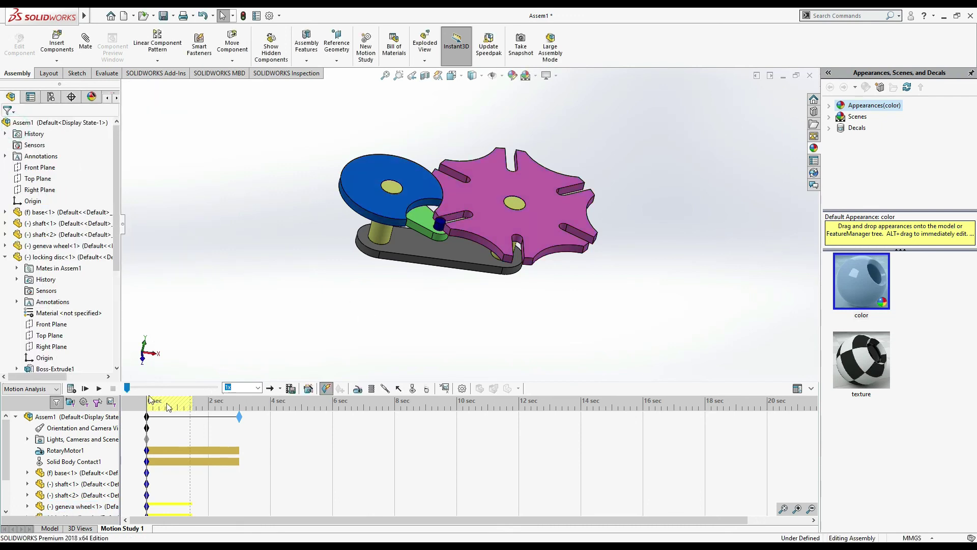
pyautogui.click(70, 391)
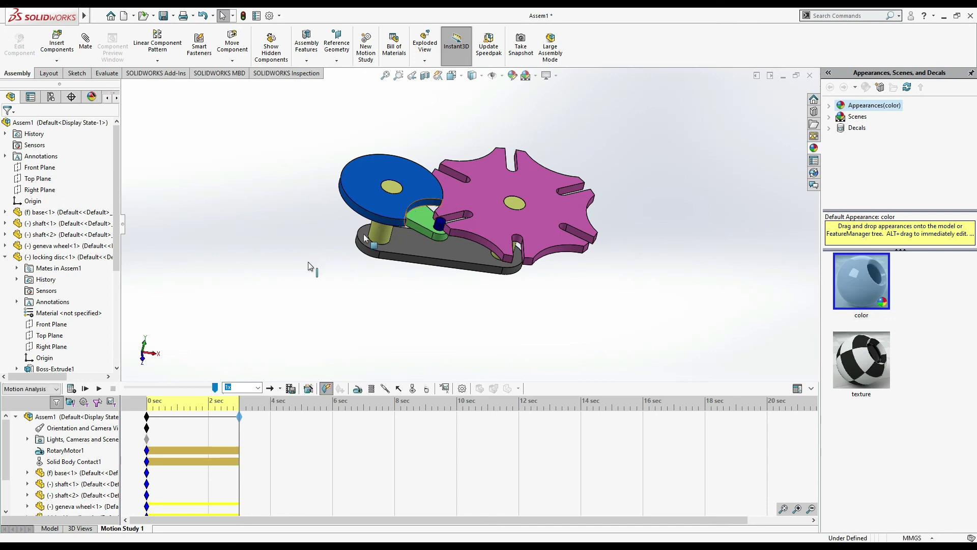
# Step: Set the locking disc's rotary motor speed to 60 RPM and recalculate the motion study
pyautogui.rightClick(67, 457)
pyautogui.click(69, 283)
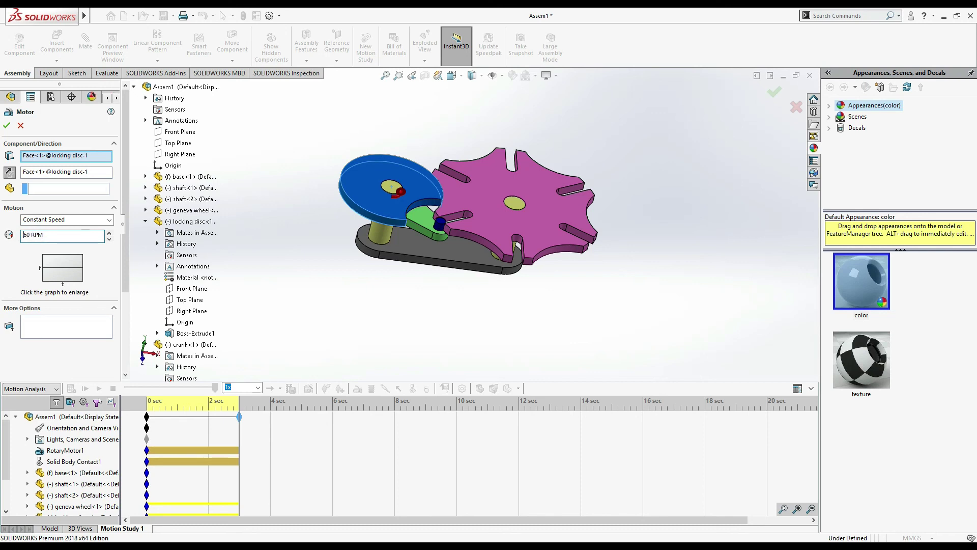
pyautogui.click(11, 127)
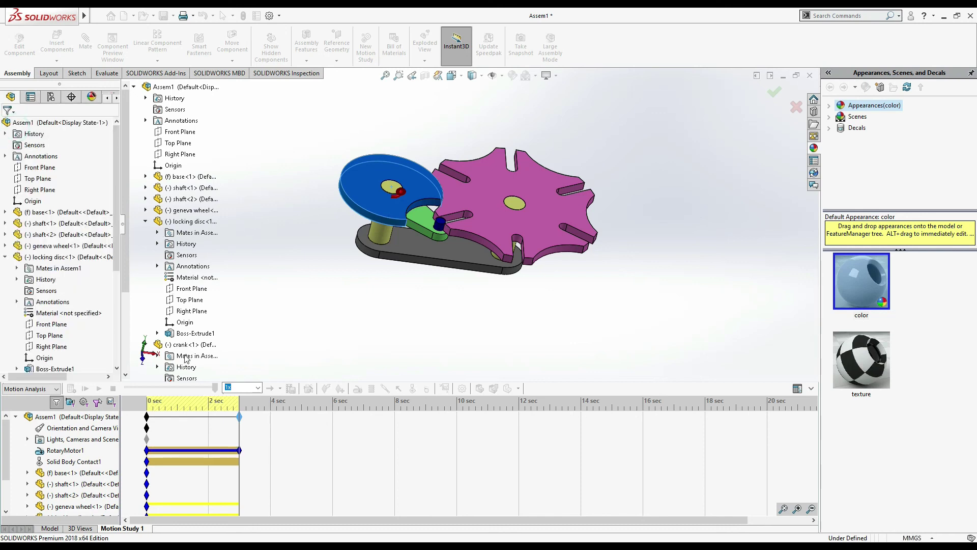
pyautogui.click(72, 388)
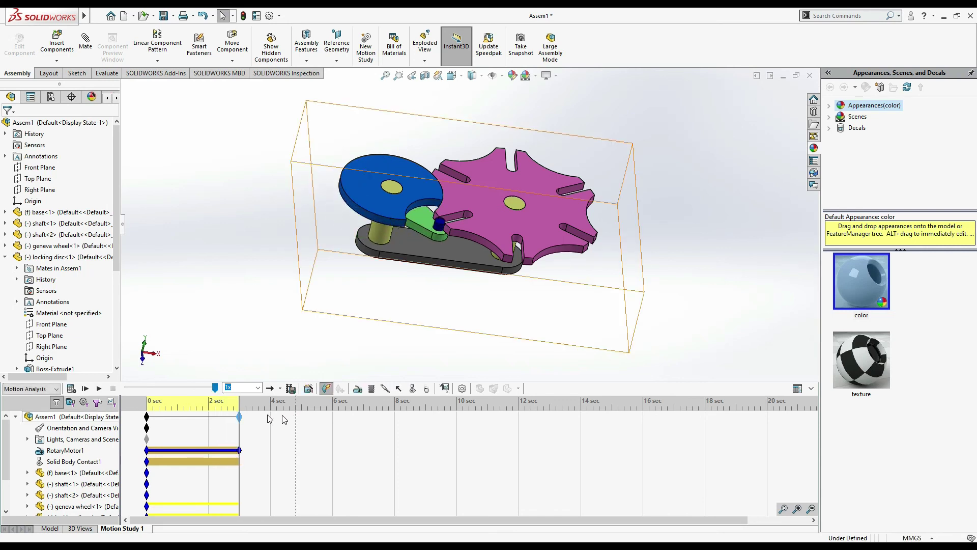
# Step: Set the playback mode to Loop and play the calculated motion study
pyautogui.click(280, 389)
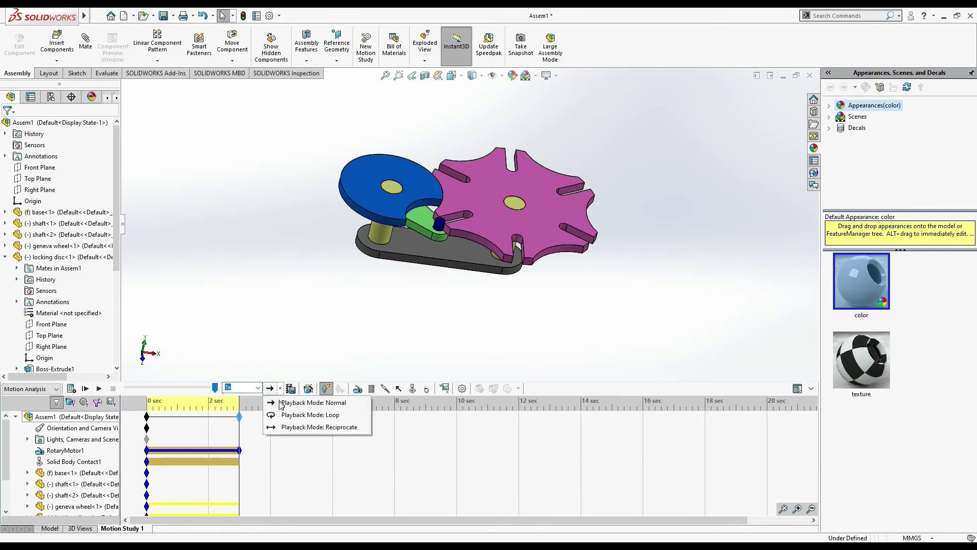
pyautogui.click(298, 416)
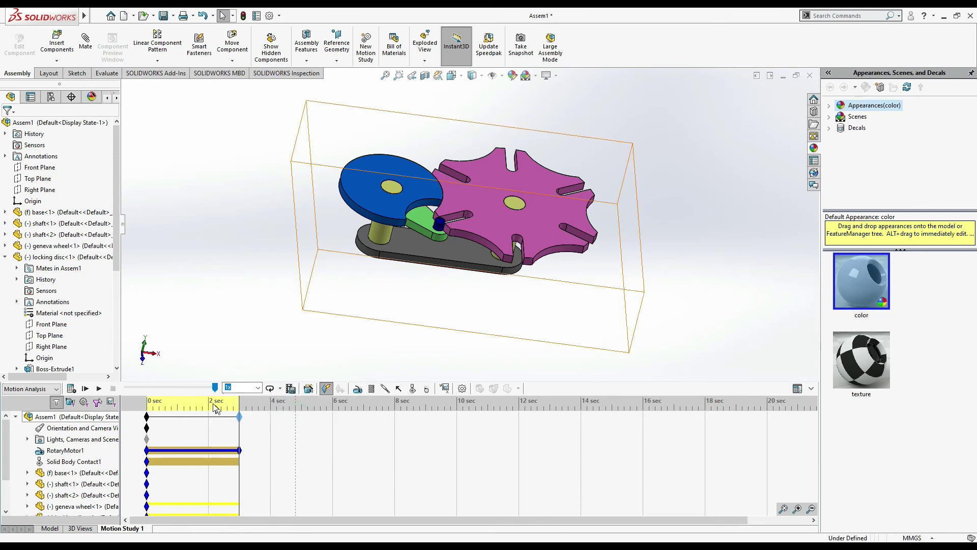
pyautogui.click(98, 391)
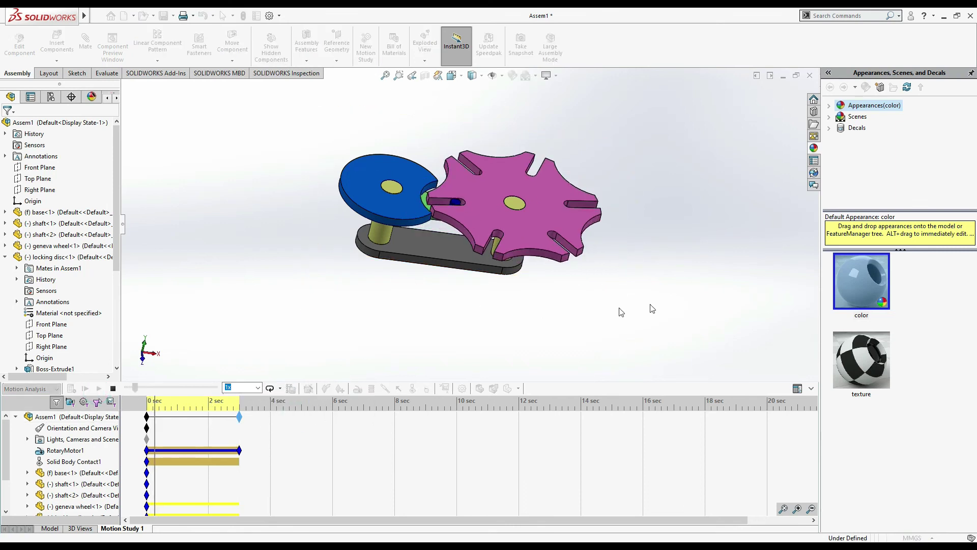